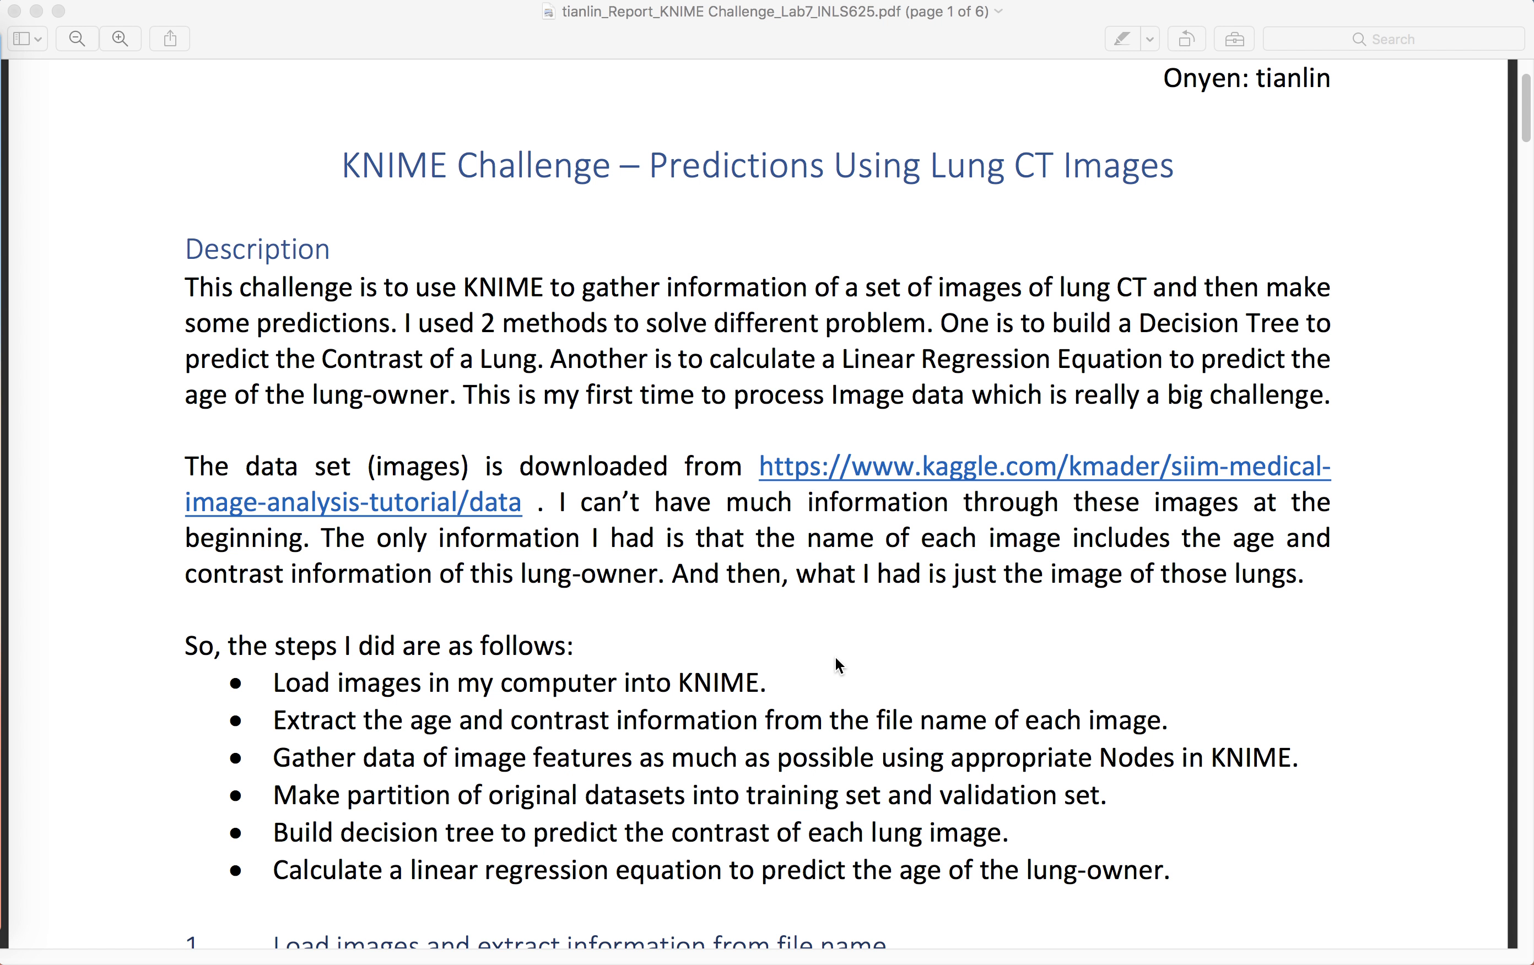
Step: Open the tiff_images folder under Desktop/625/Lab7 KNIME Challenge in Finder and show it as a list
click(731, 473)
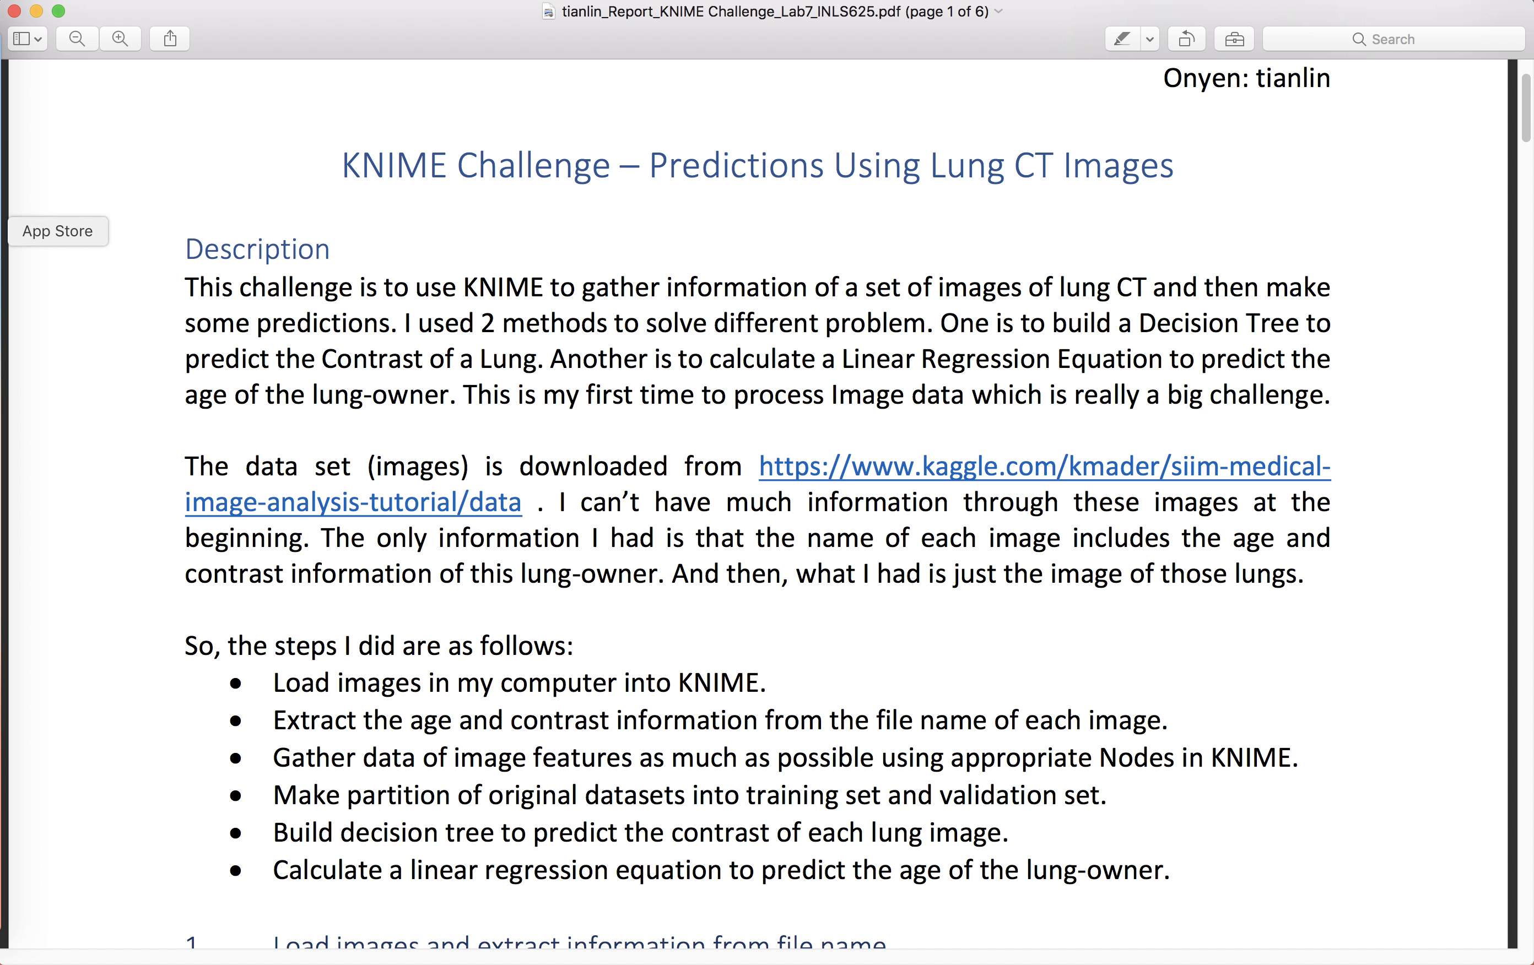
click(3, 57)
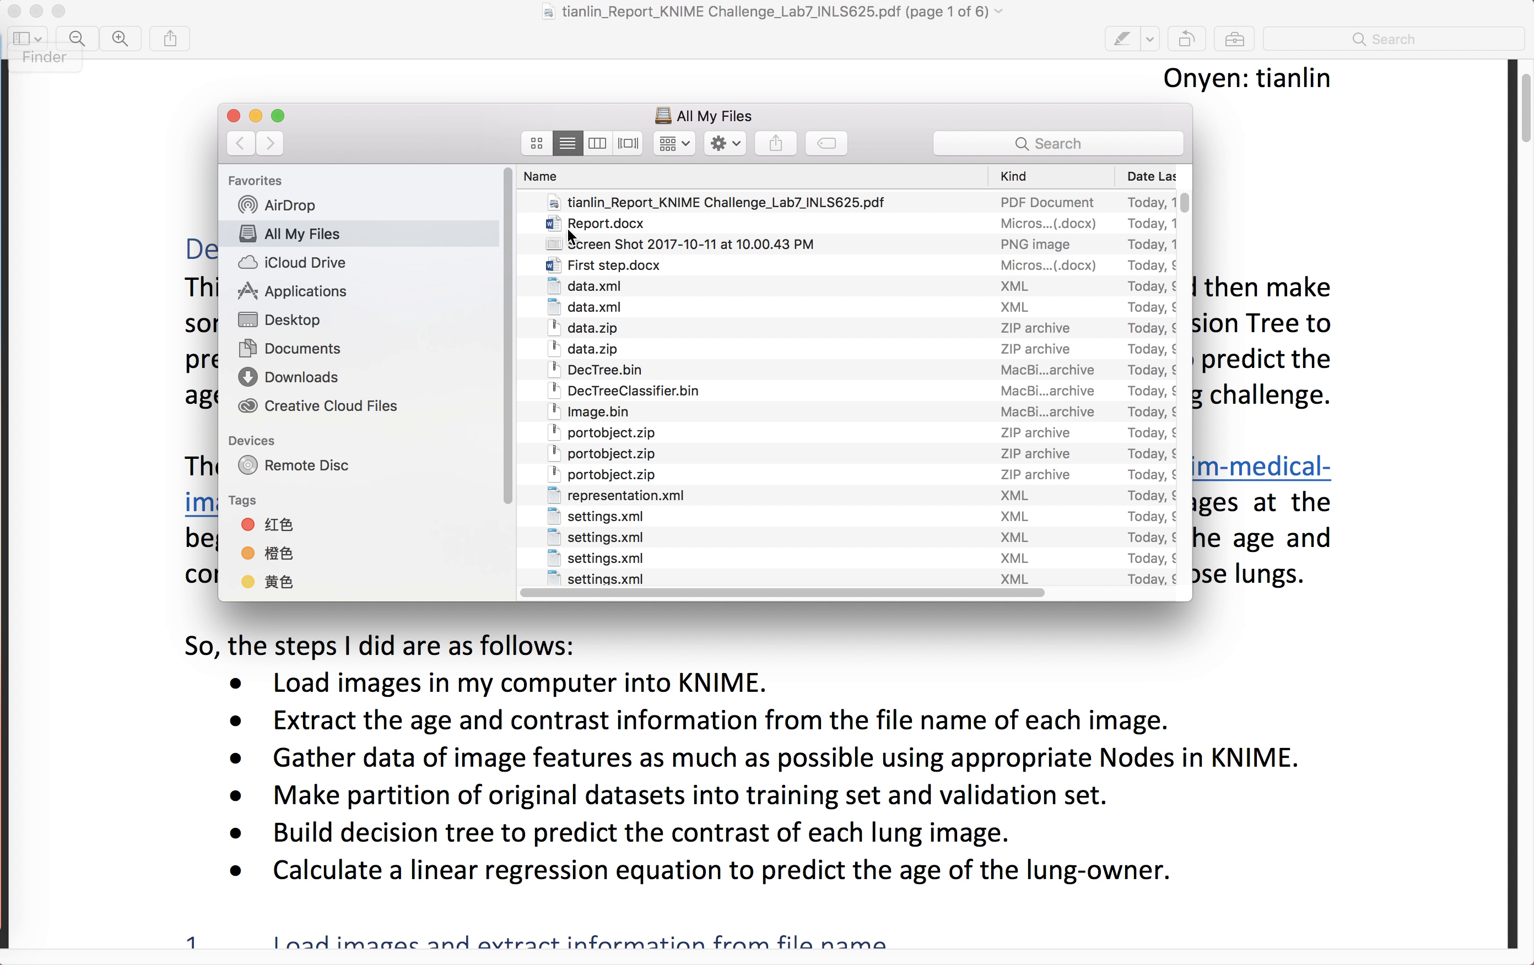
click(284, 325)
click(582, 214)
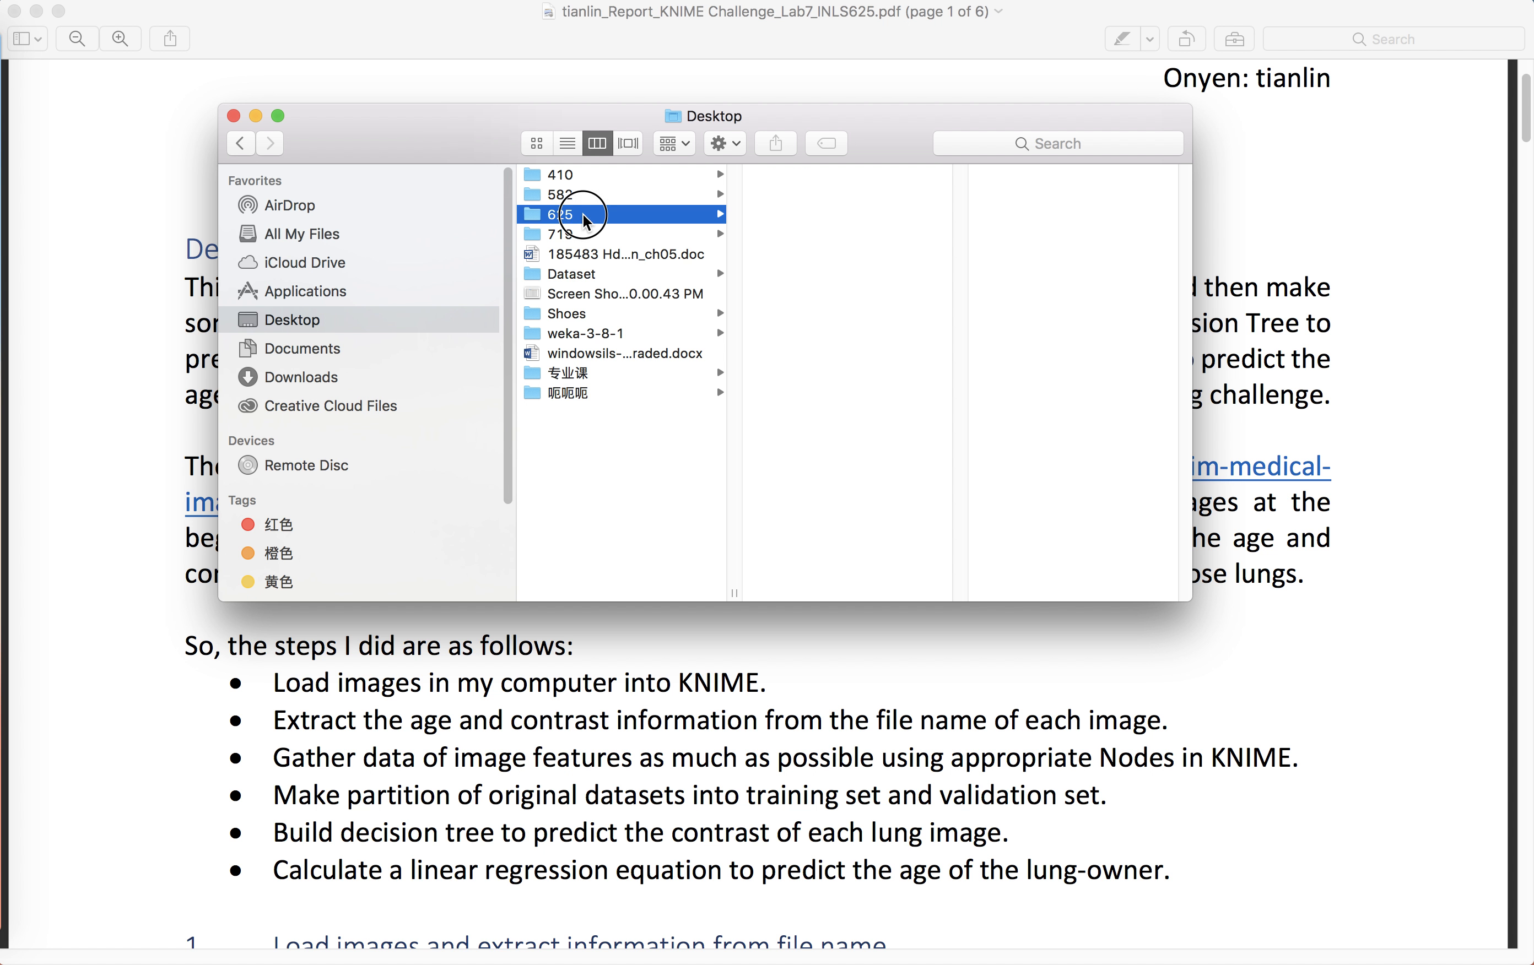
click(842, 333)
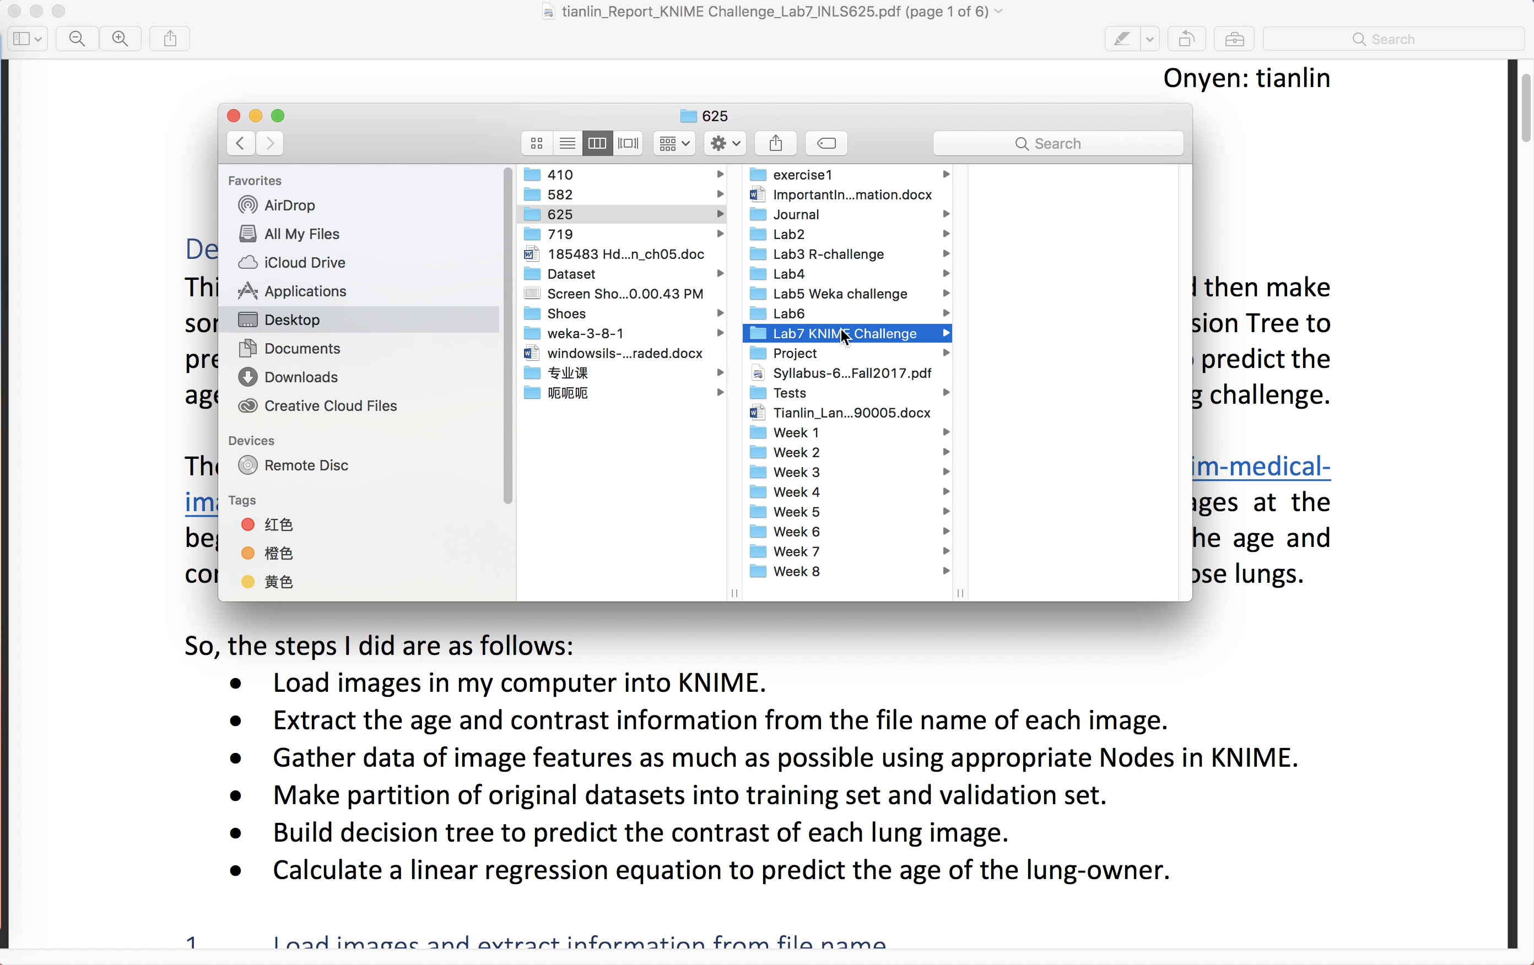
click(1023, 314)
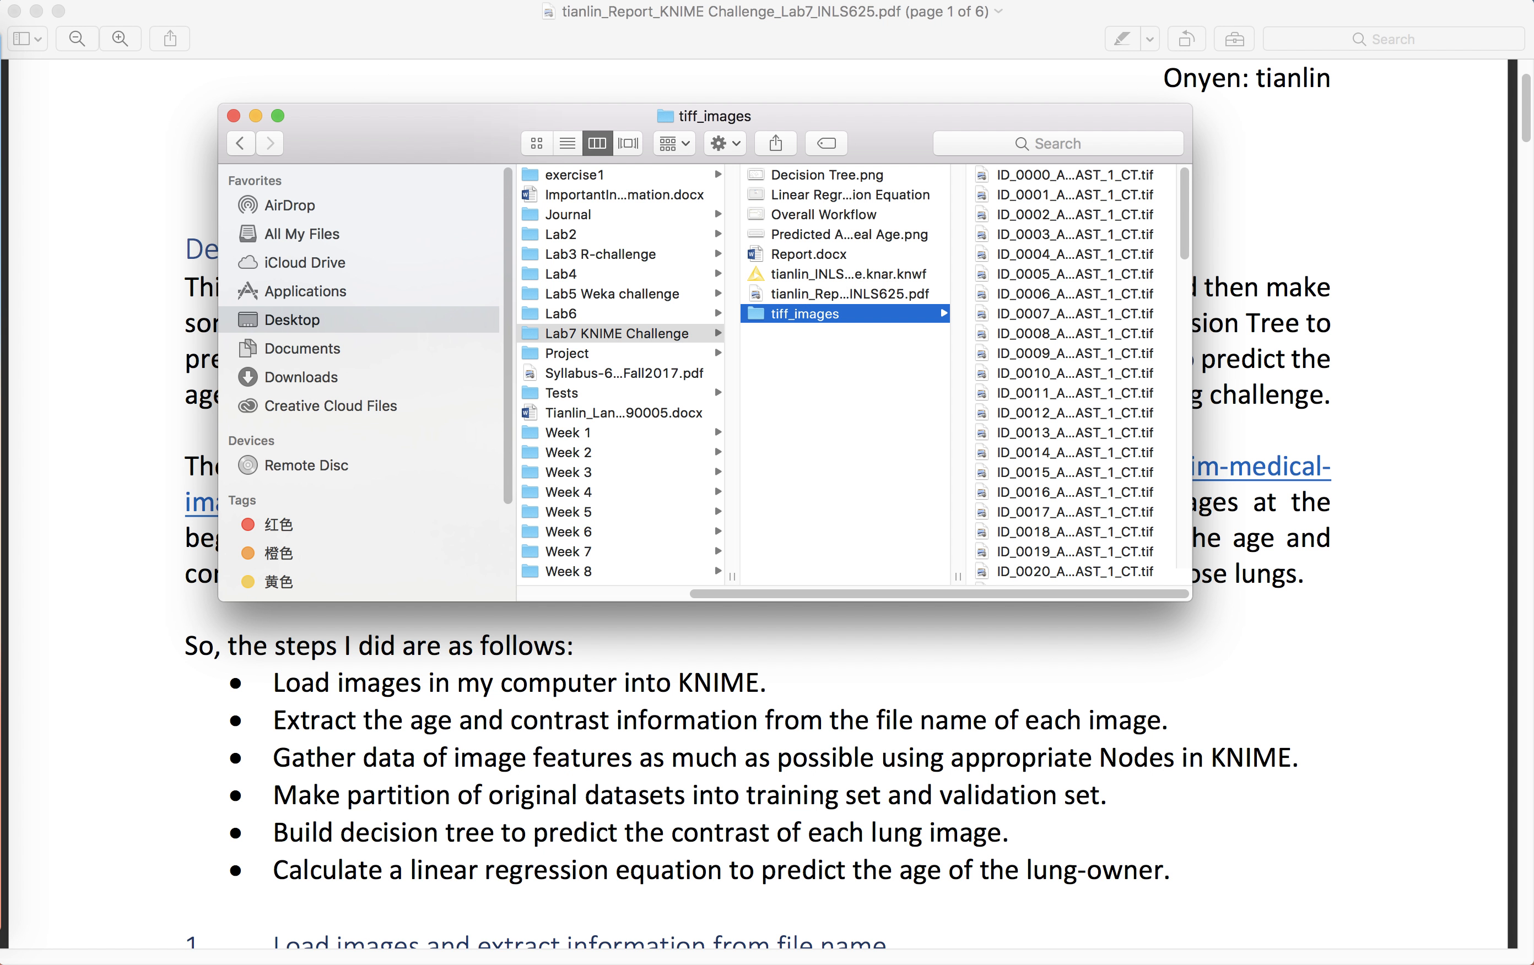
click(568, 143)
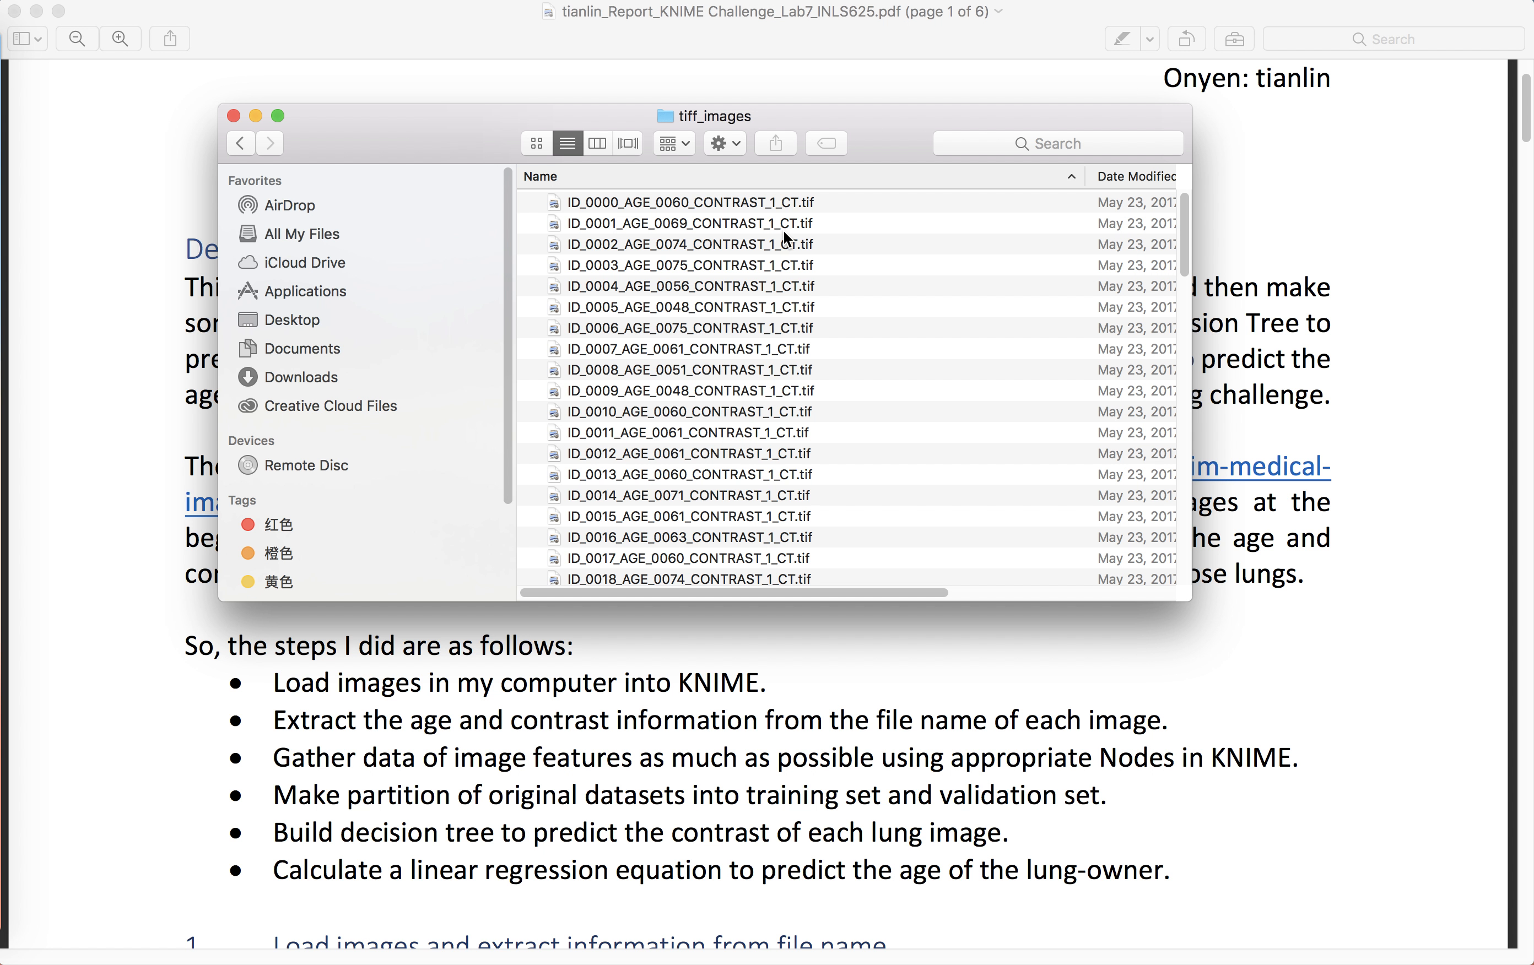
Step: Browse the lung CT image file names and select ID_0001_AGE_0069_CONTRAST_1_CT.tif
scroll(776, 269, down, 15)
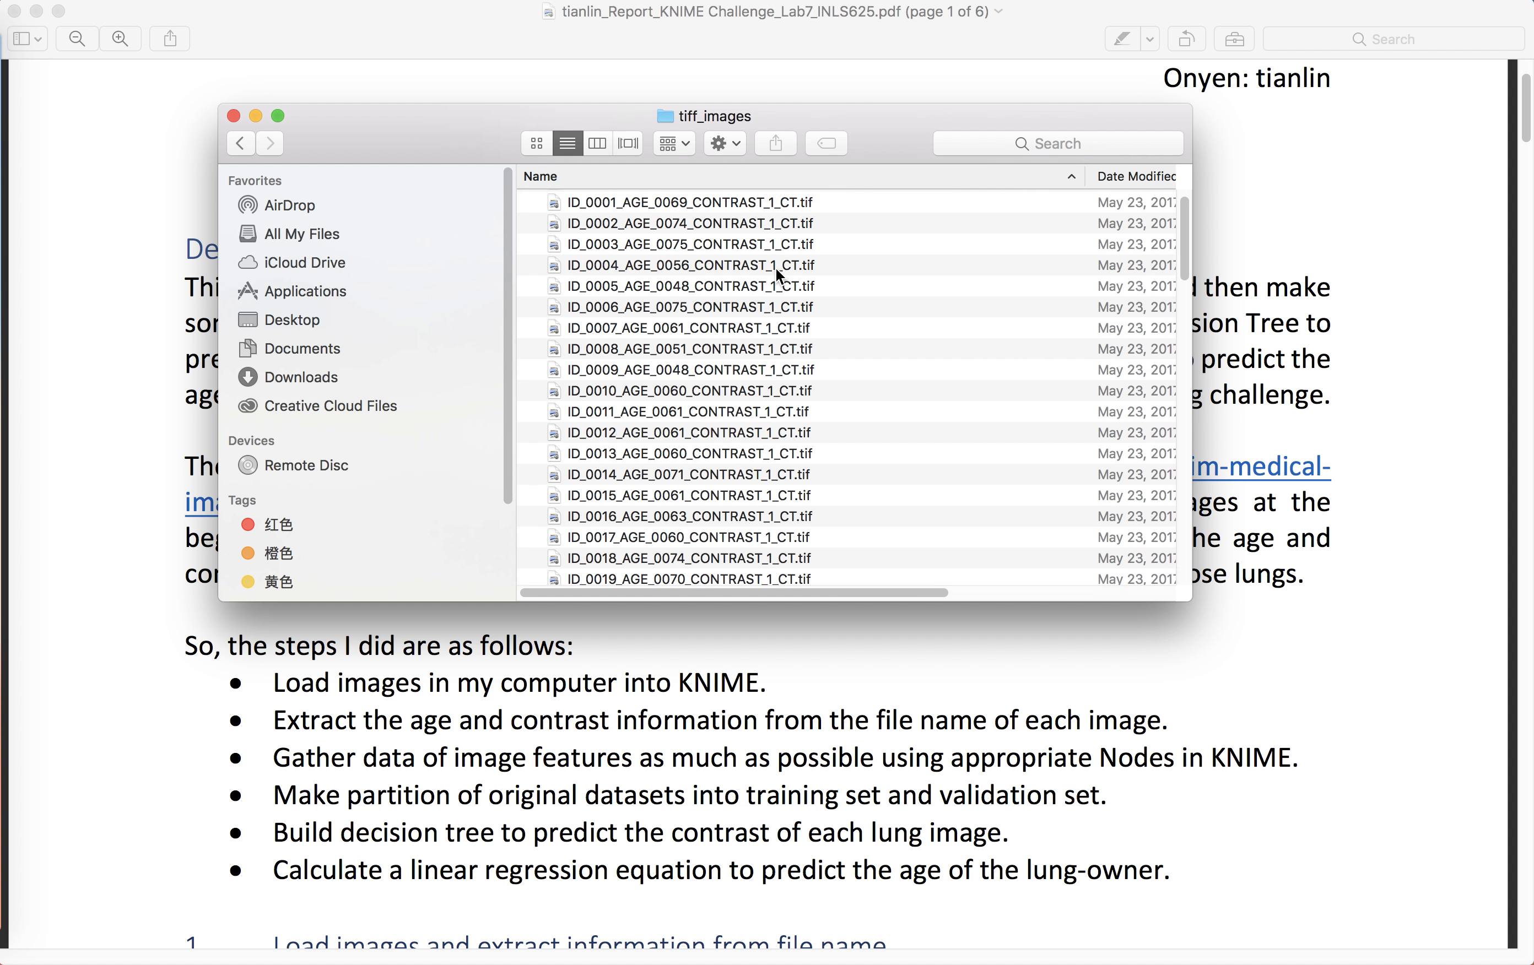
click(775, 296)
scroll(775, 297, up, 10)
scroll(778, 303, up, 3)
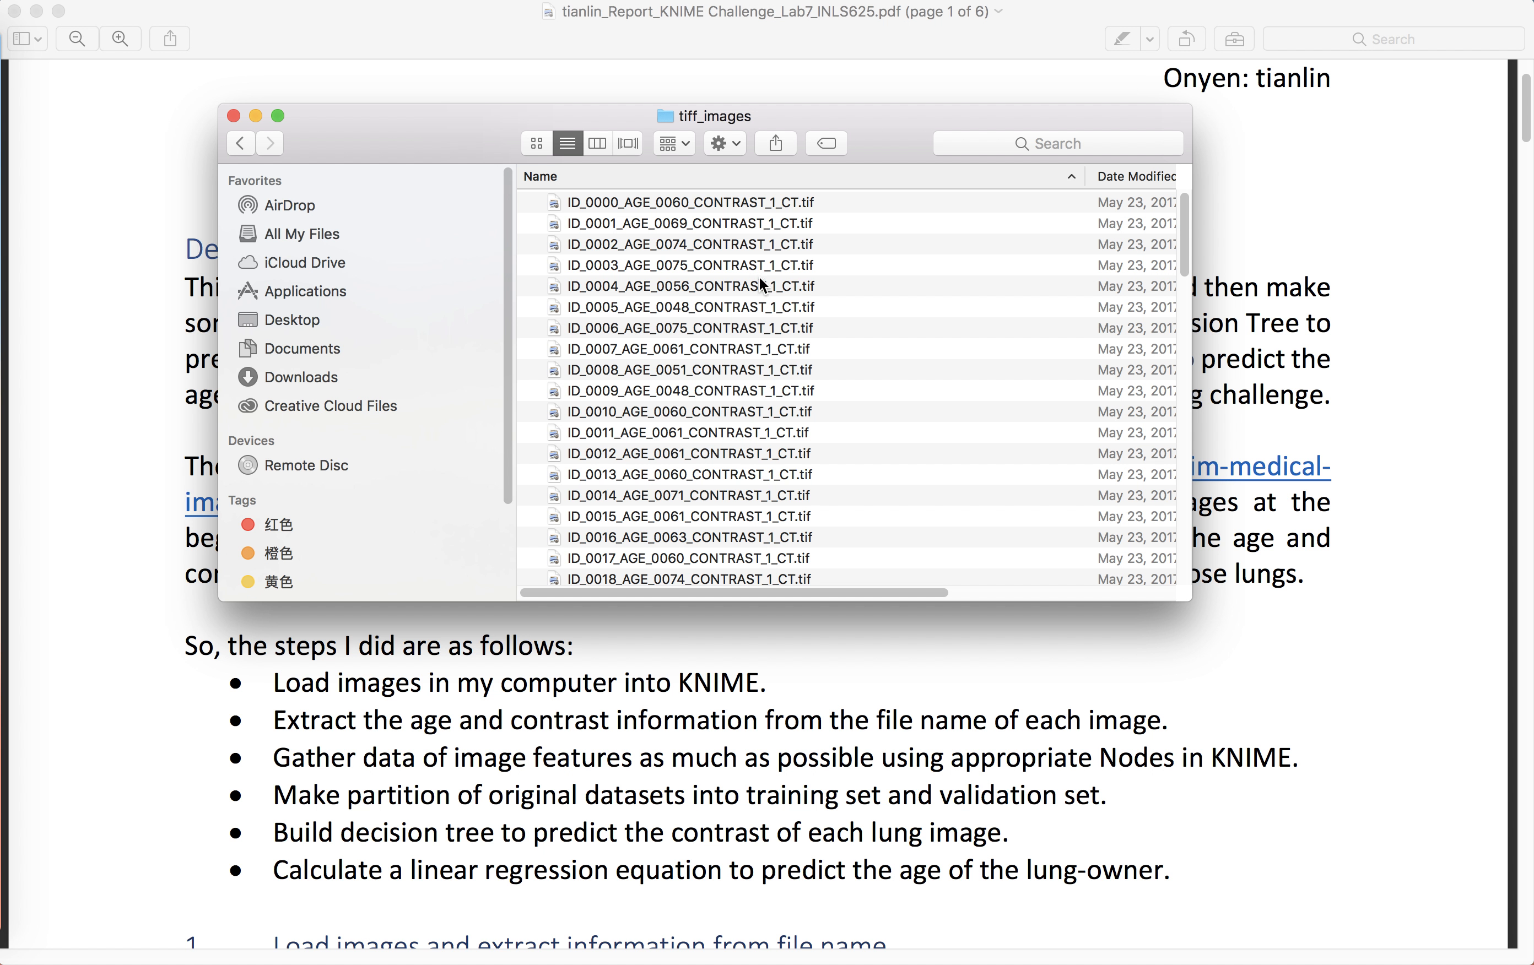
click(675, 223)
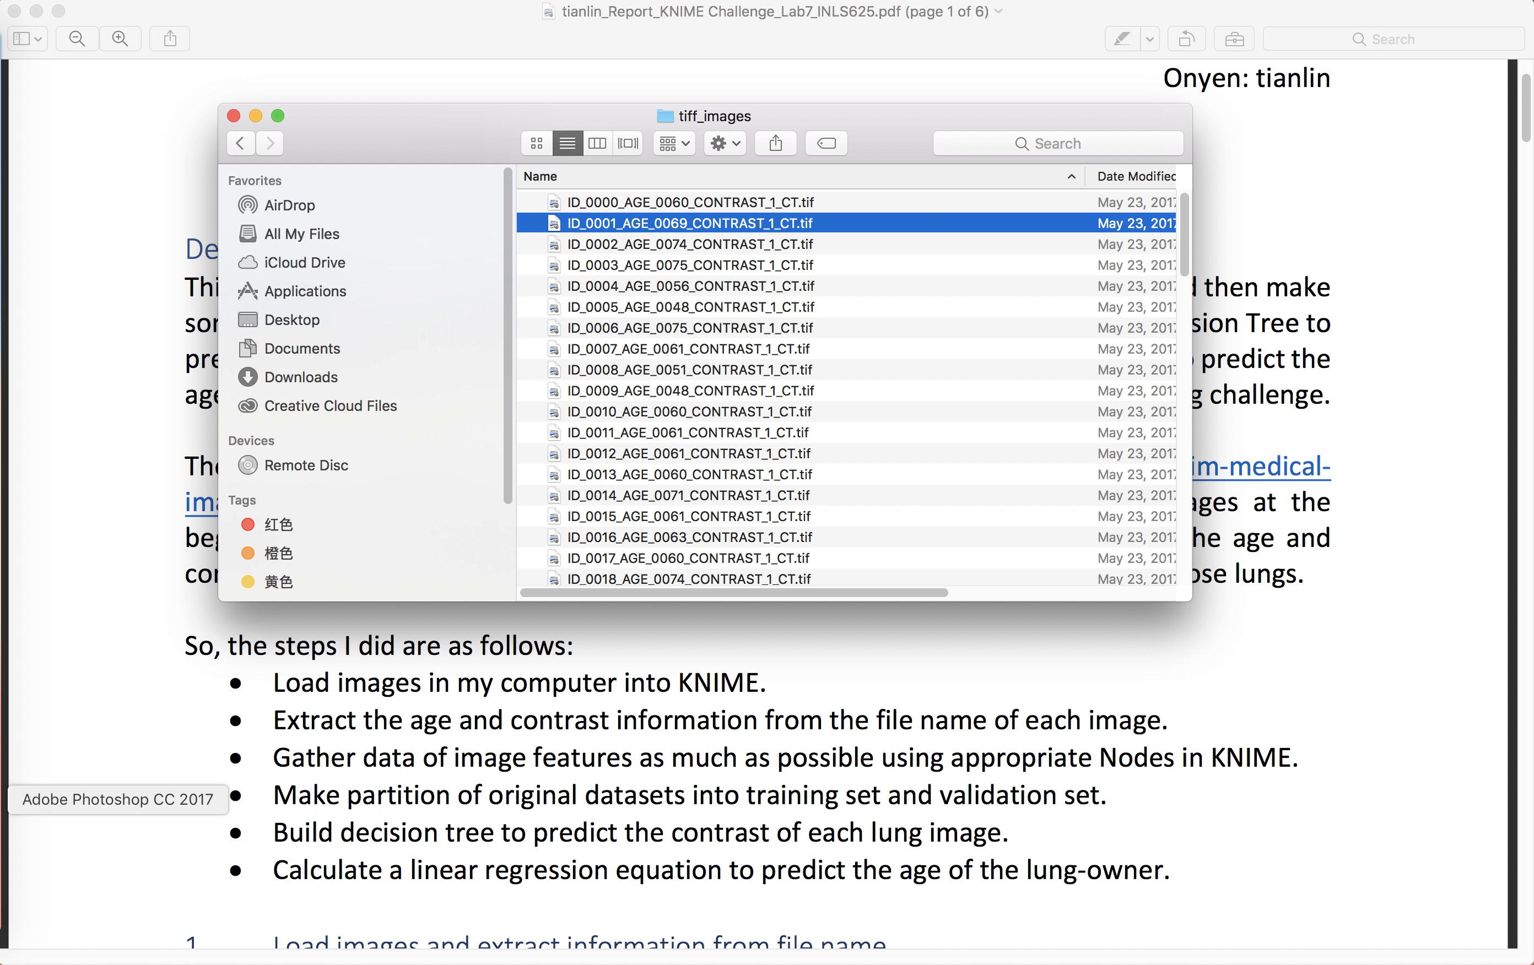
Step: Switch to Photoshop to look through the open lung CT image tabs, then close its window
click(4, 800)
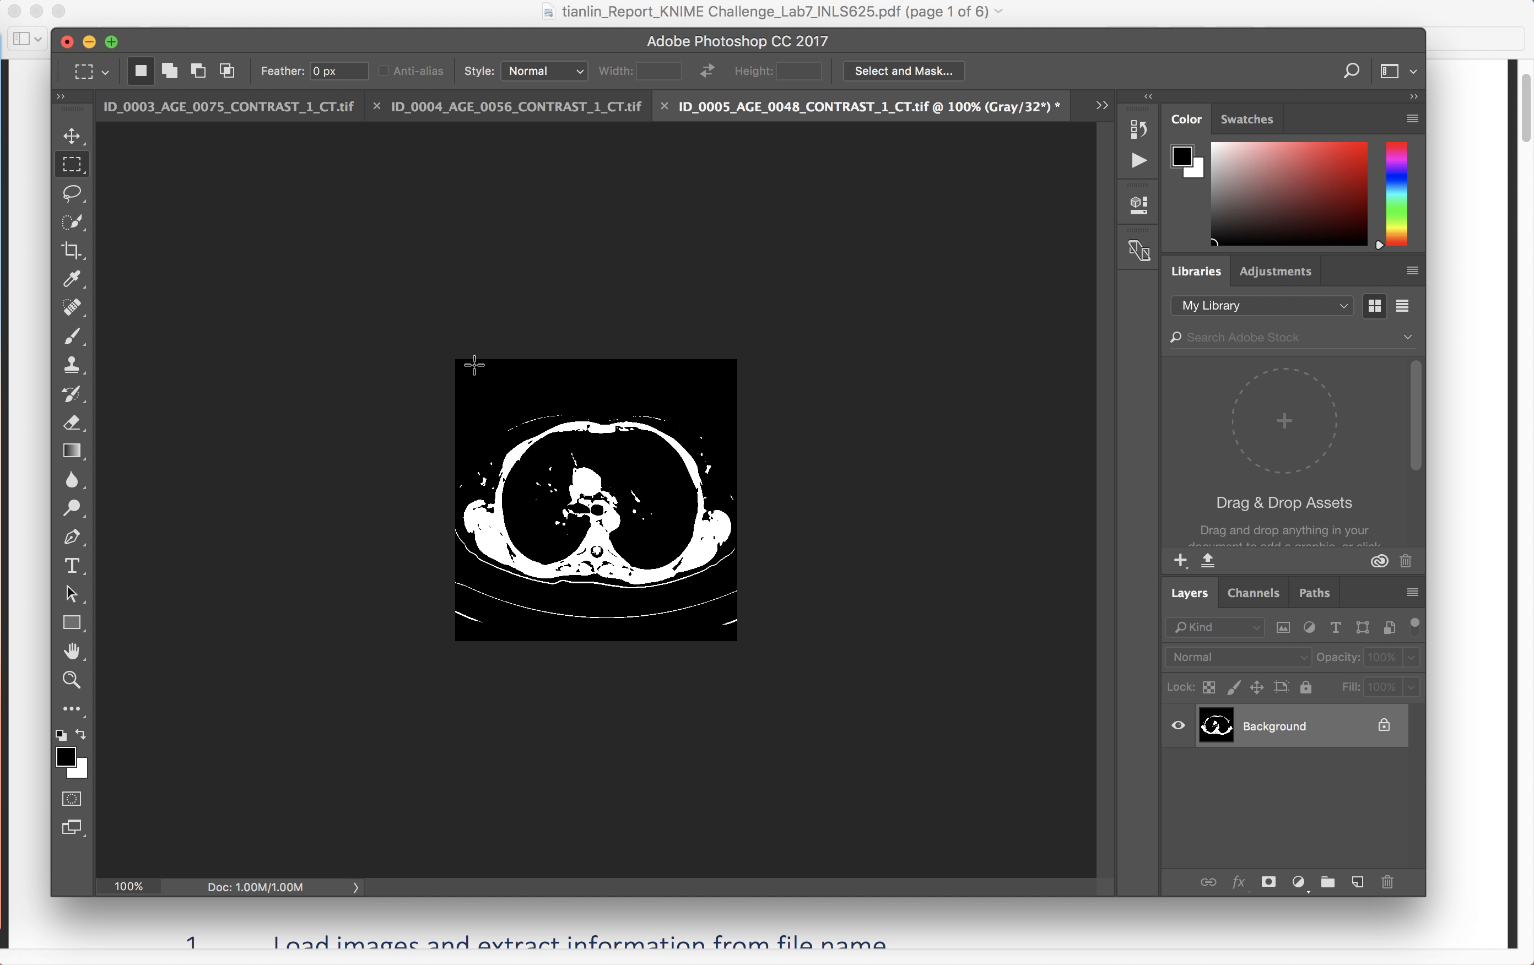
click(497, 108)
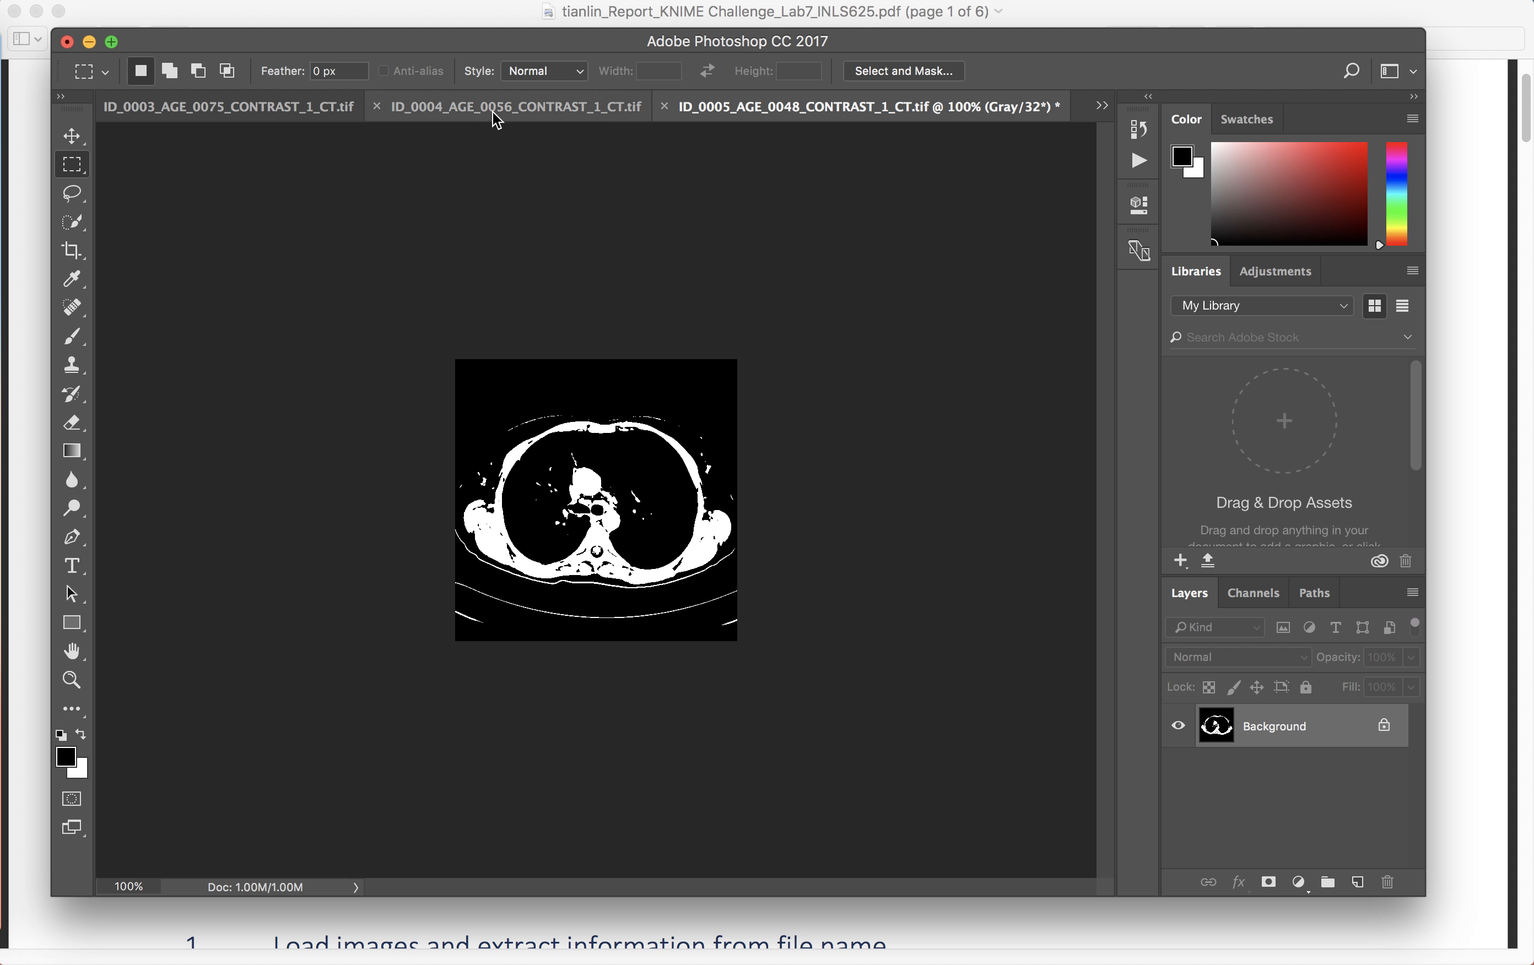
click(244, 117)
click(836, 118)
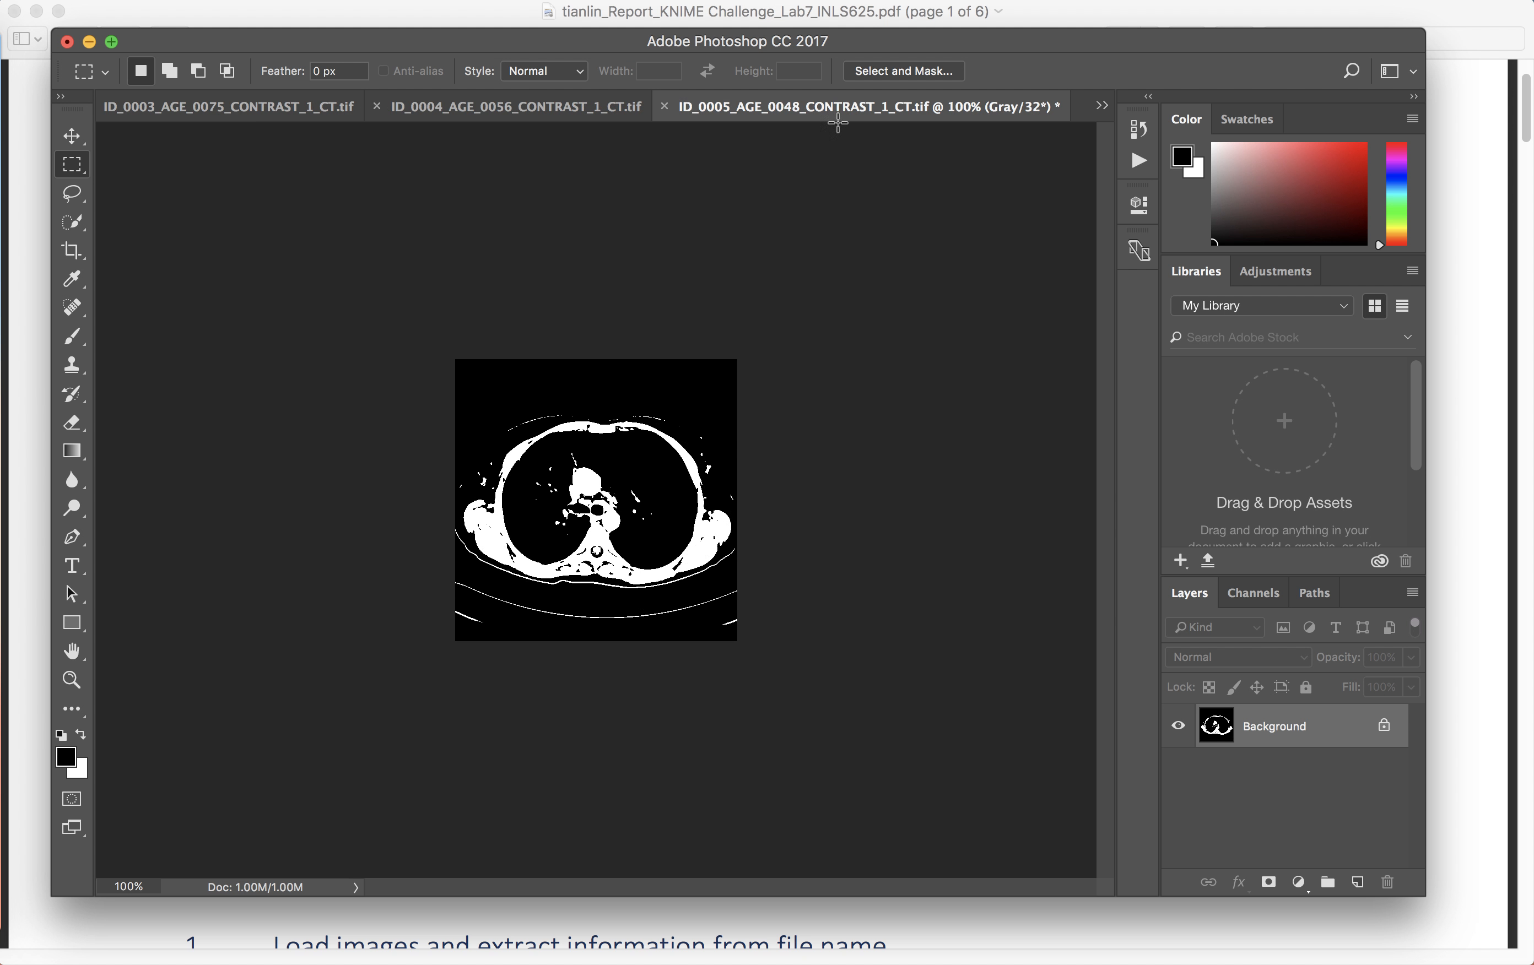
click(67, 42)
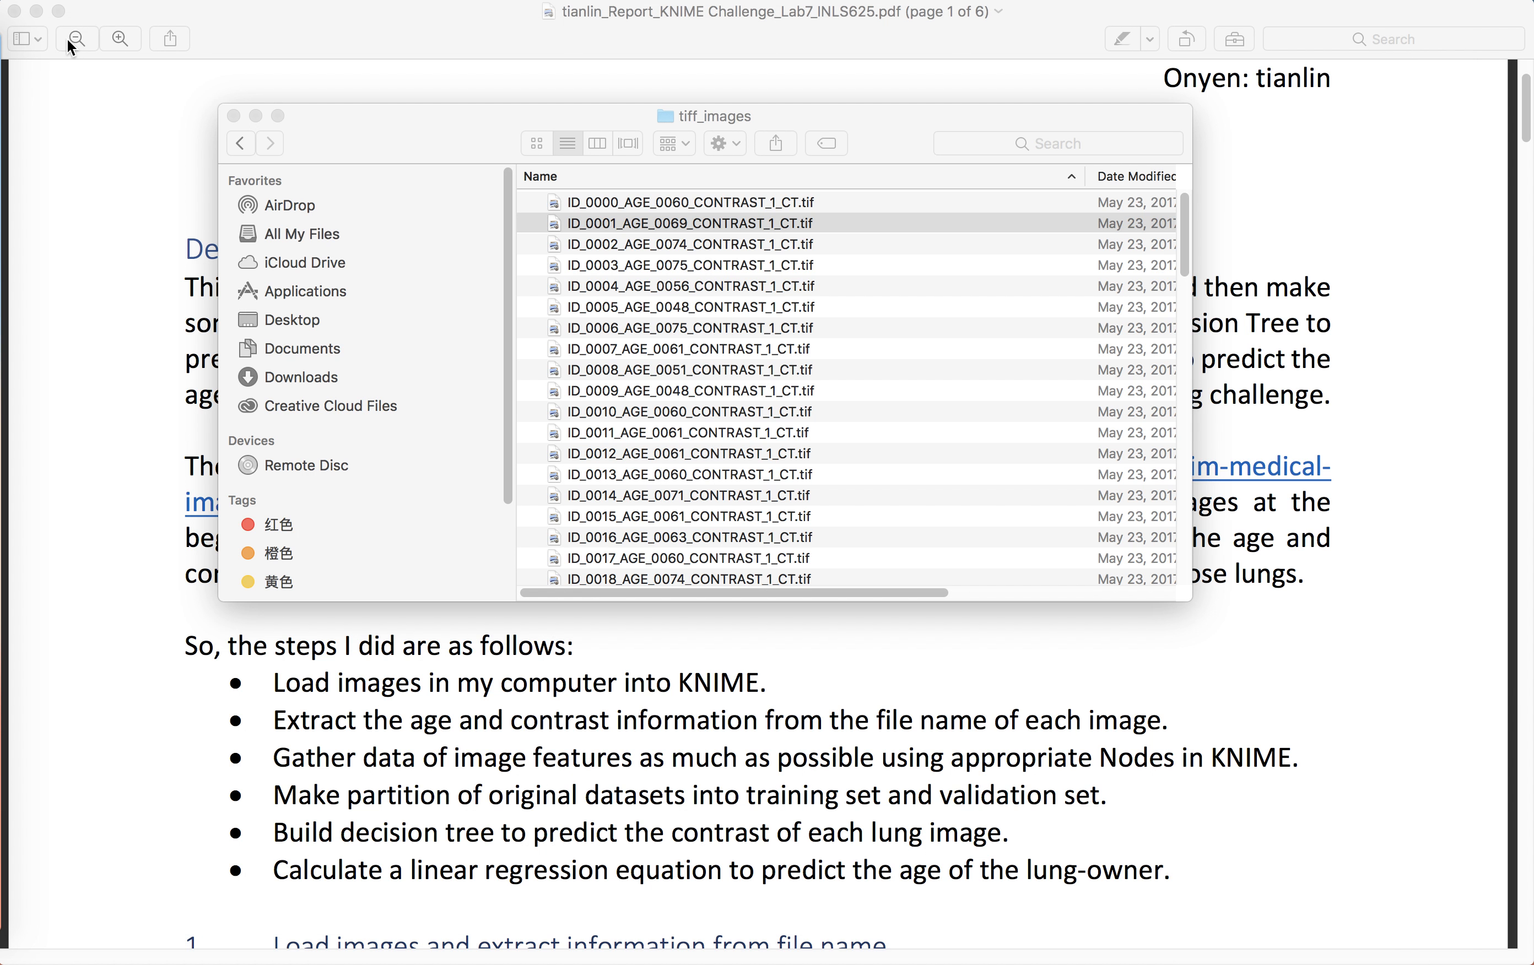
Step: Return to the PDF report and scroll to the load-images section of the workflow
click(233, 116)
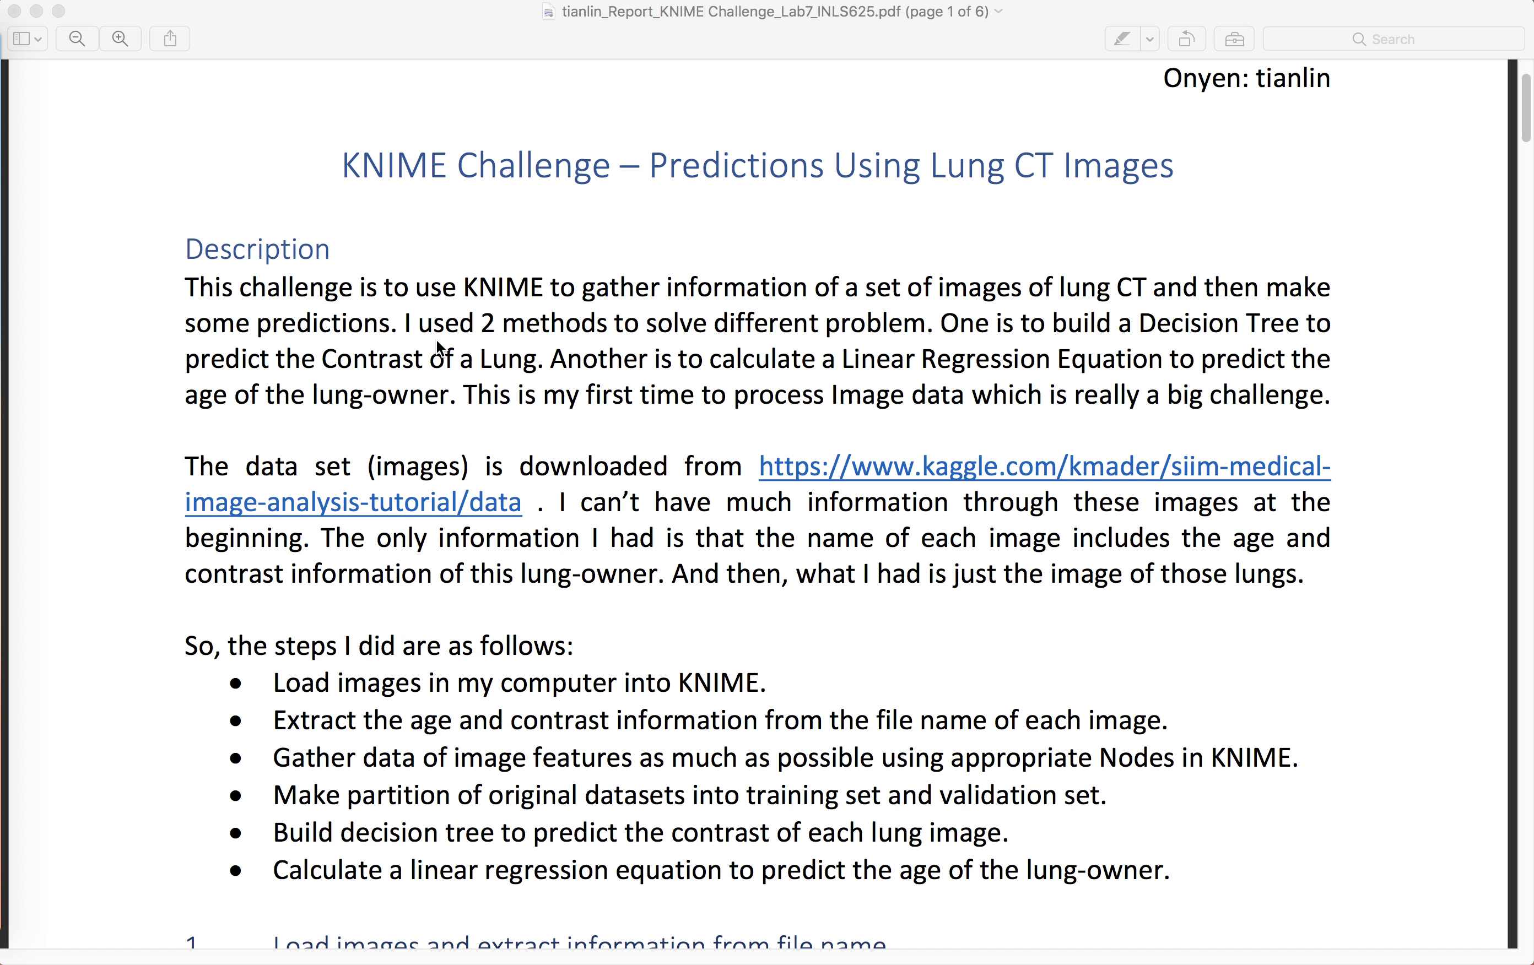
scroll(552, 547, down, 5)
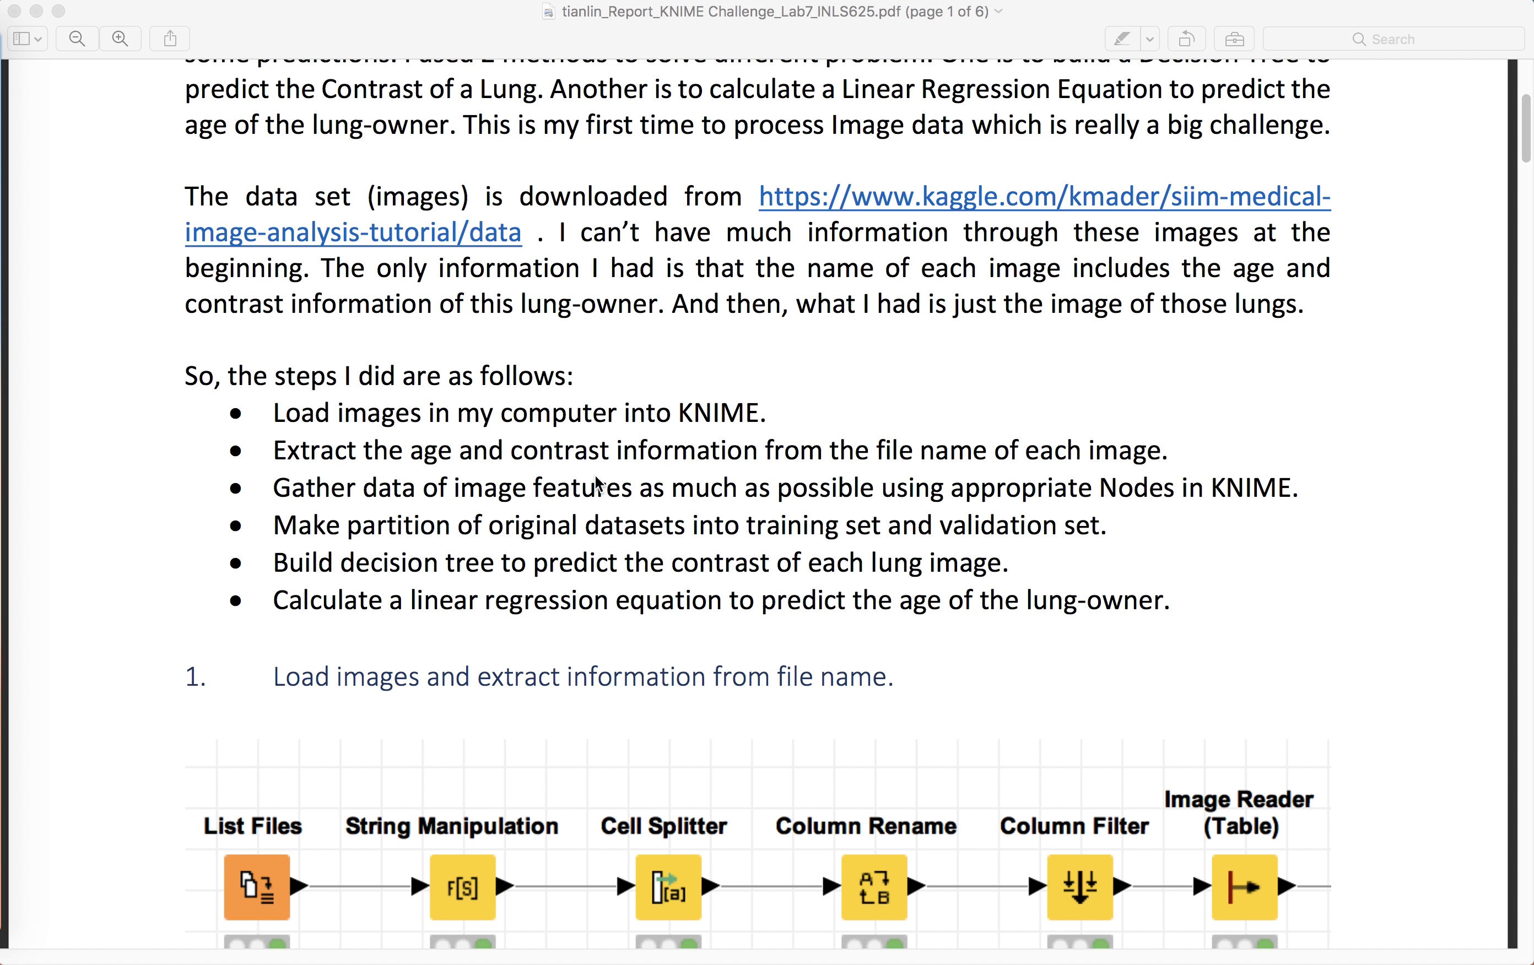
scroll(483, 506, down, 1)
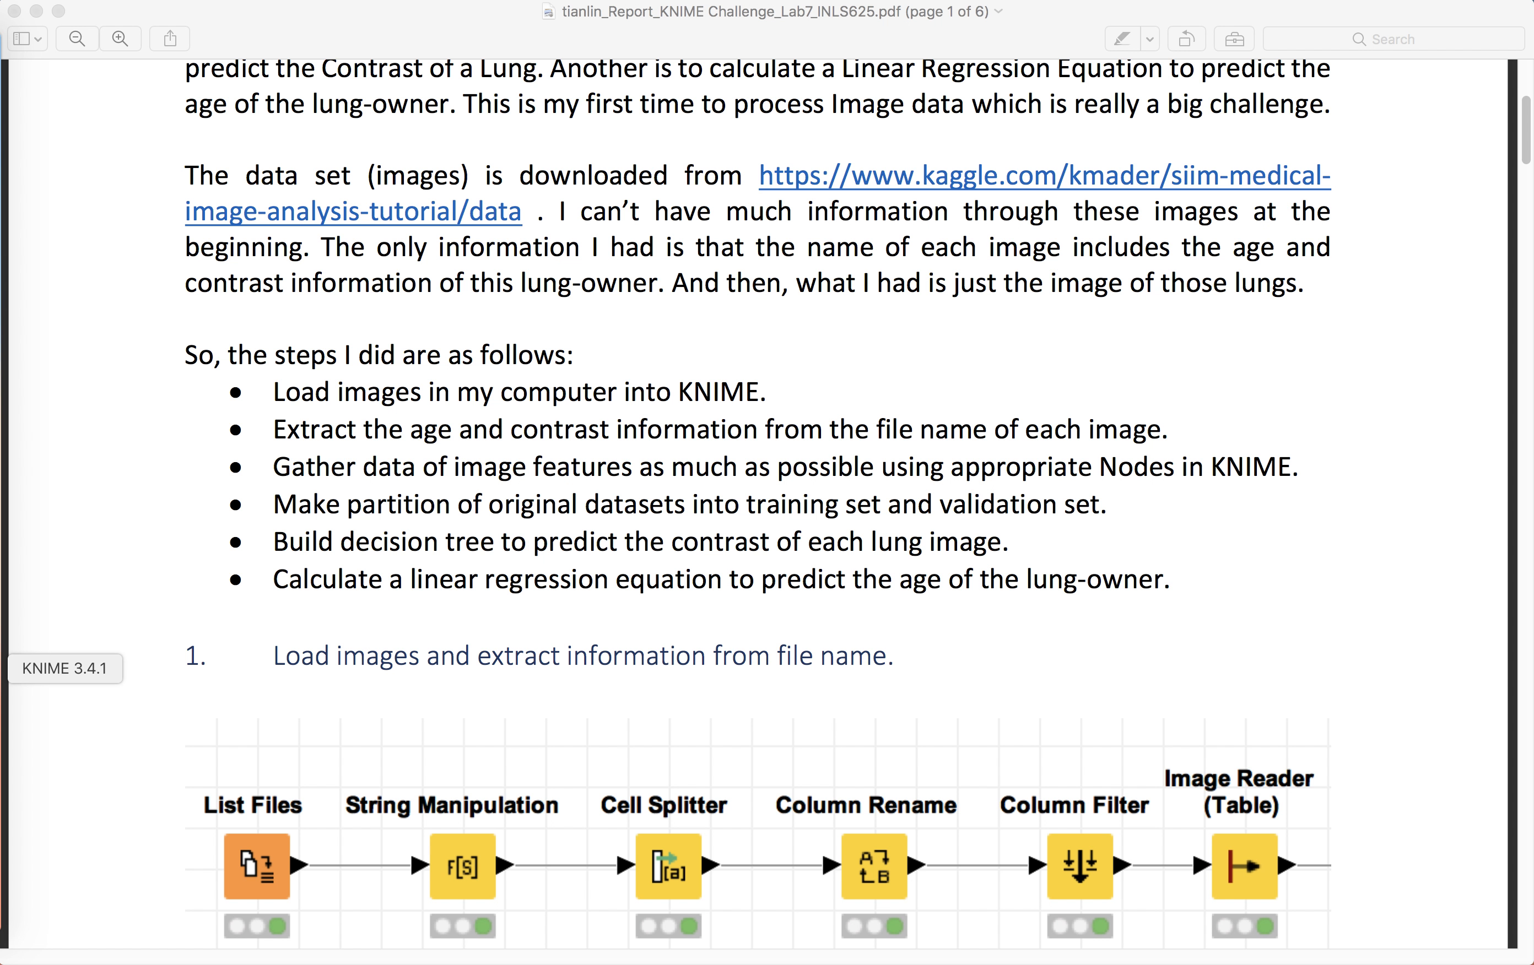
Step: Switch to KNIME Analytics Platform to view the INLS625_Lab7_KNIME_Challenge workflow
click(3, 668)
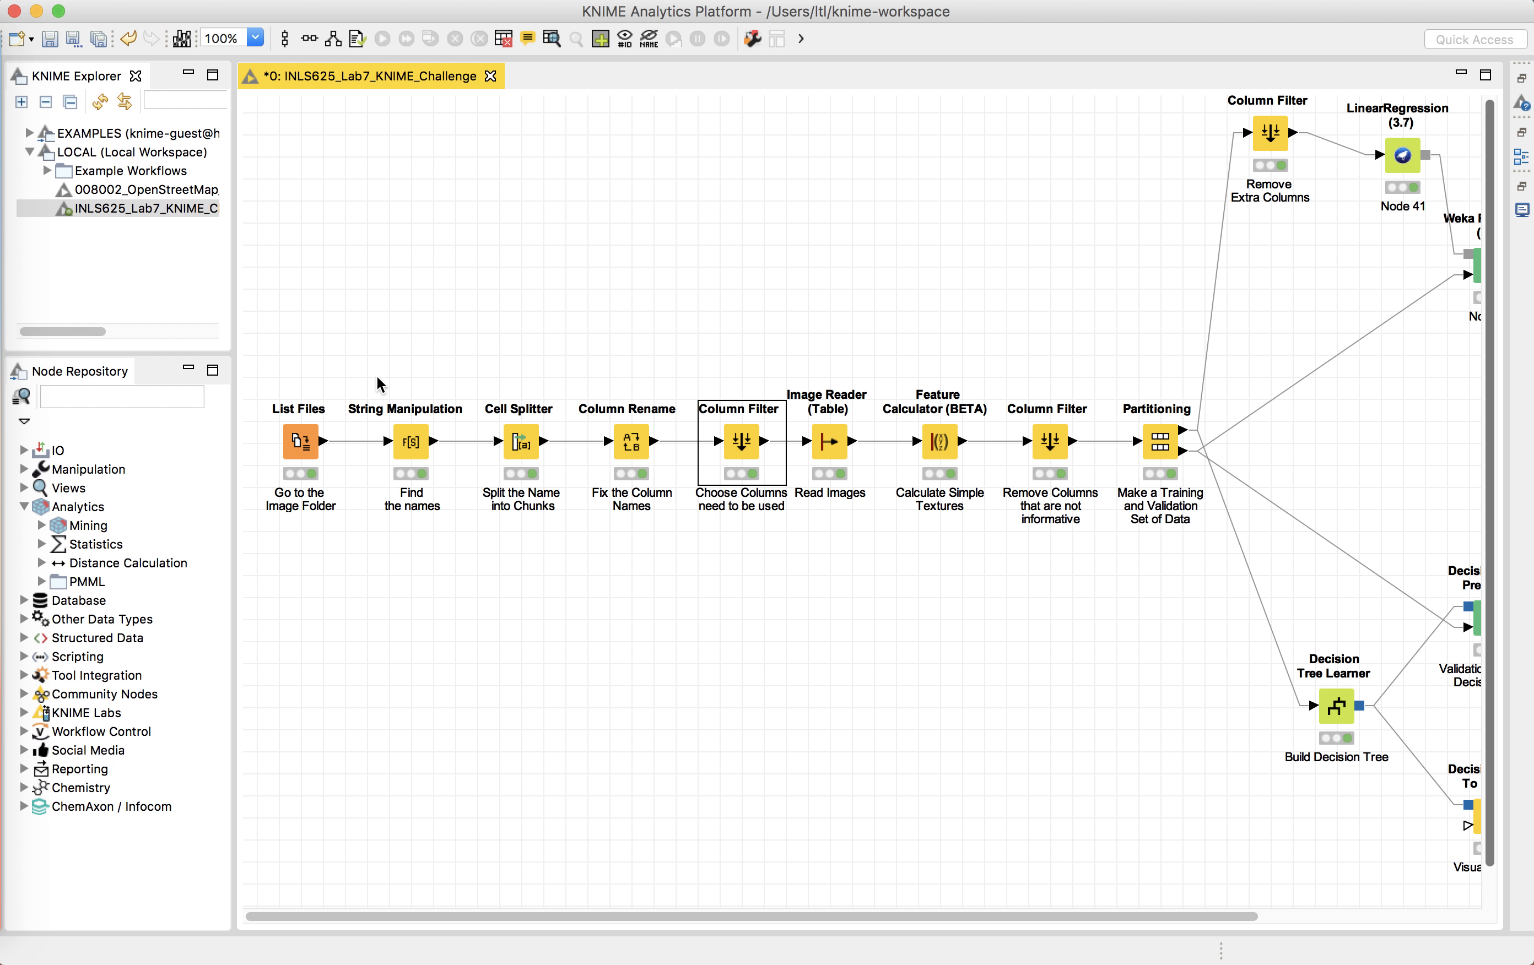
click(407, 408)
click(355, 387)
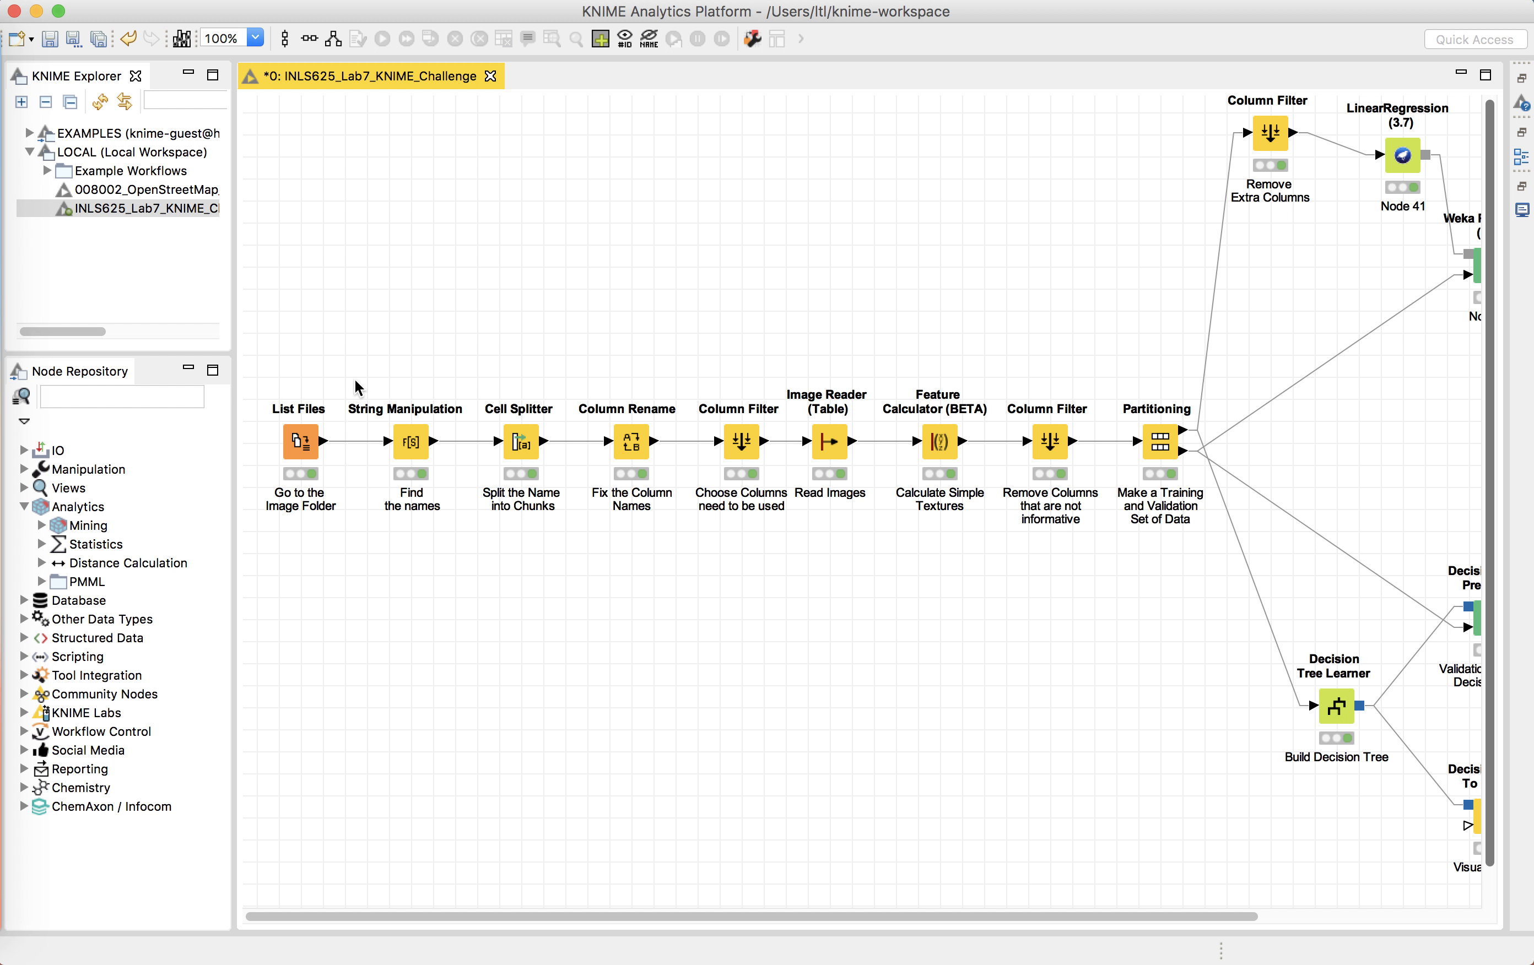
Step: Inspect the List Files node's configuration, browsing its tiff_images location, and close the dialog without changes
right_click(303, 453)
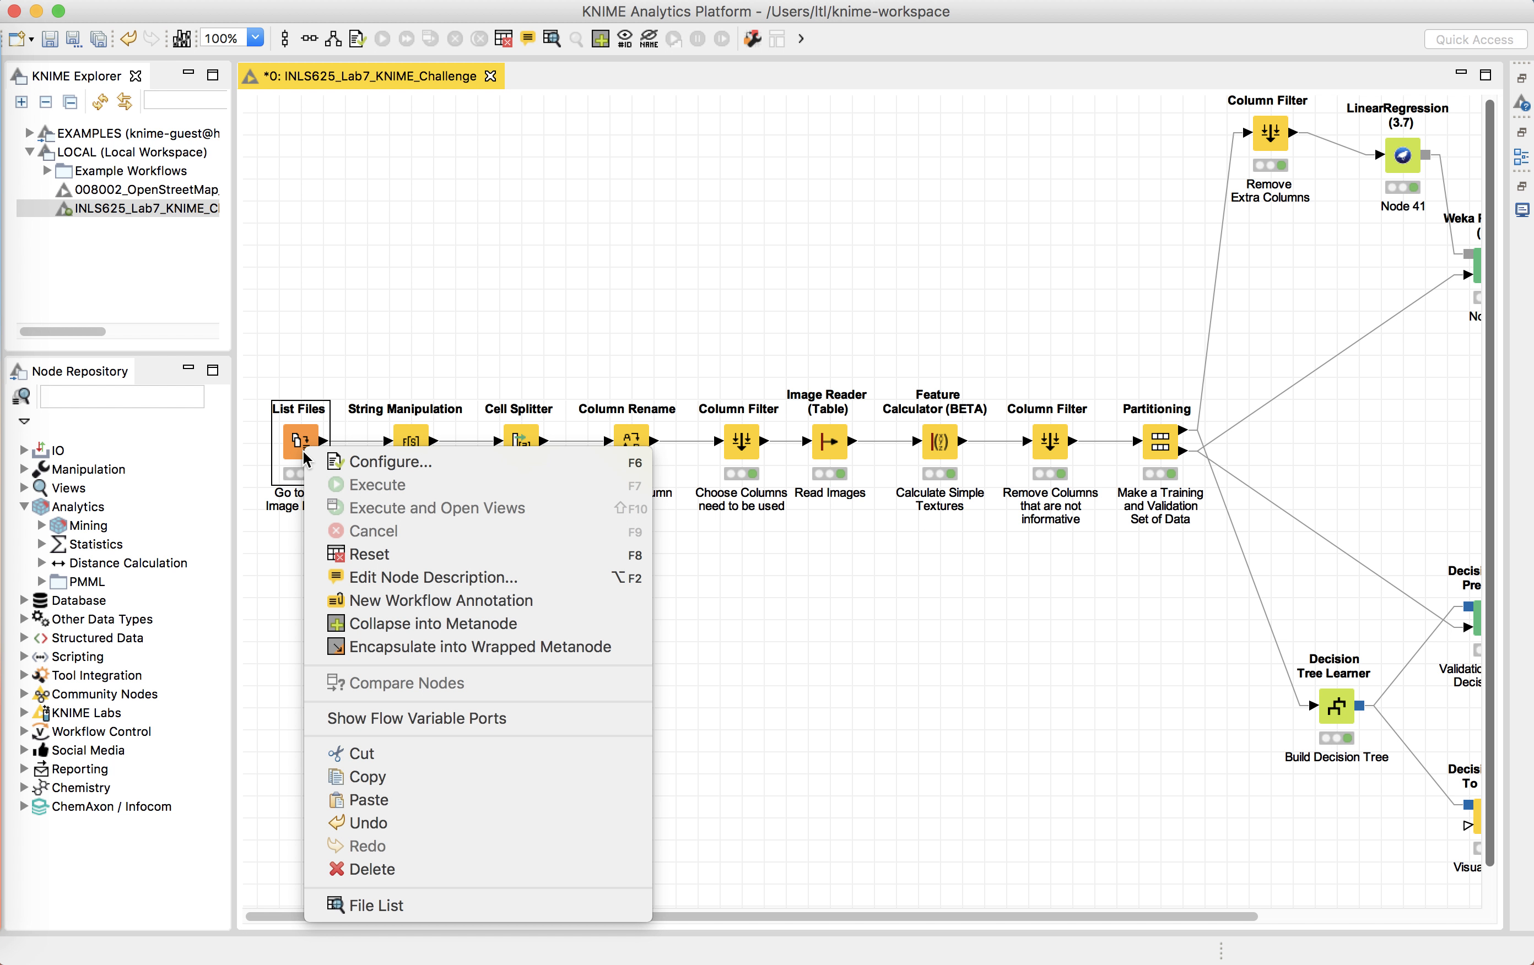
click(331, 461)
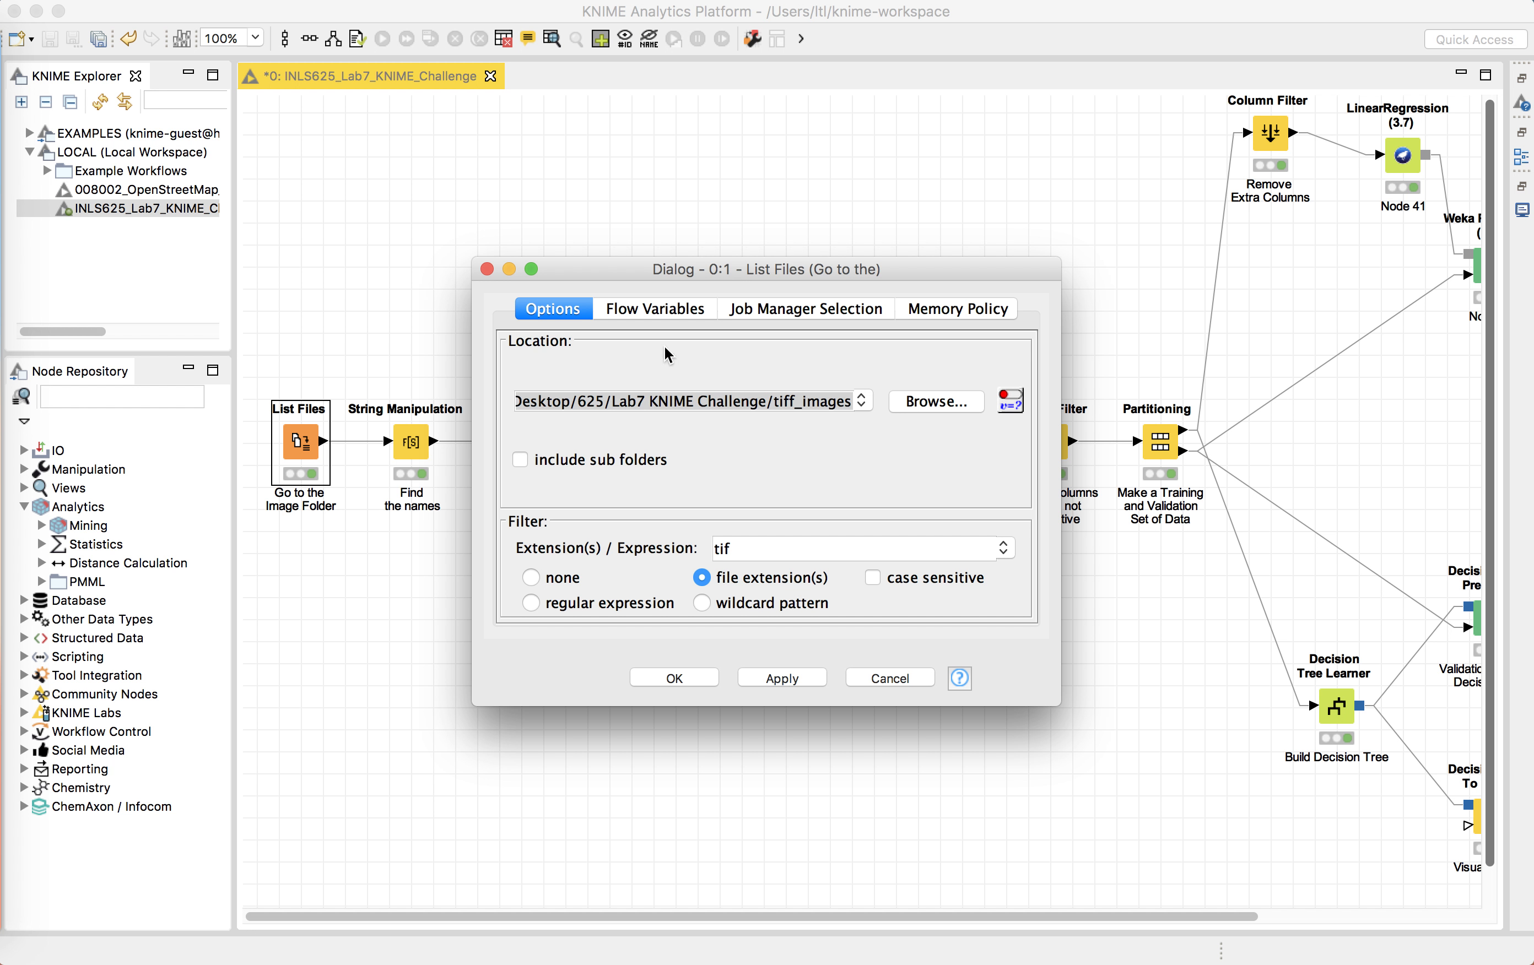
click(937, 406)
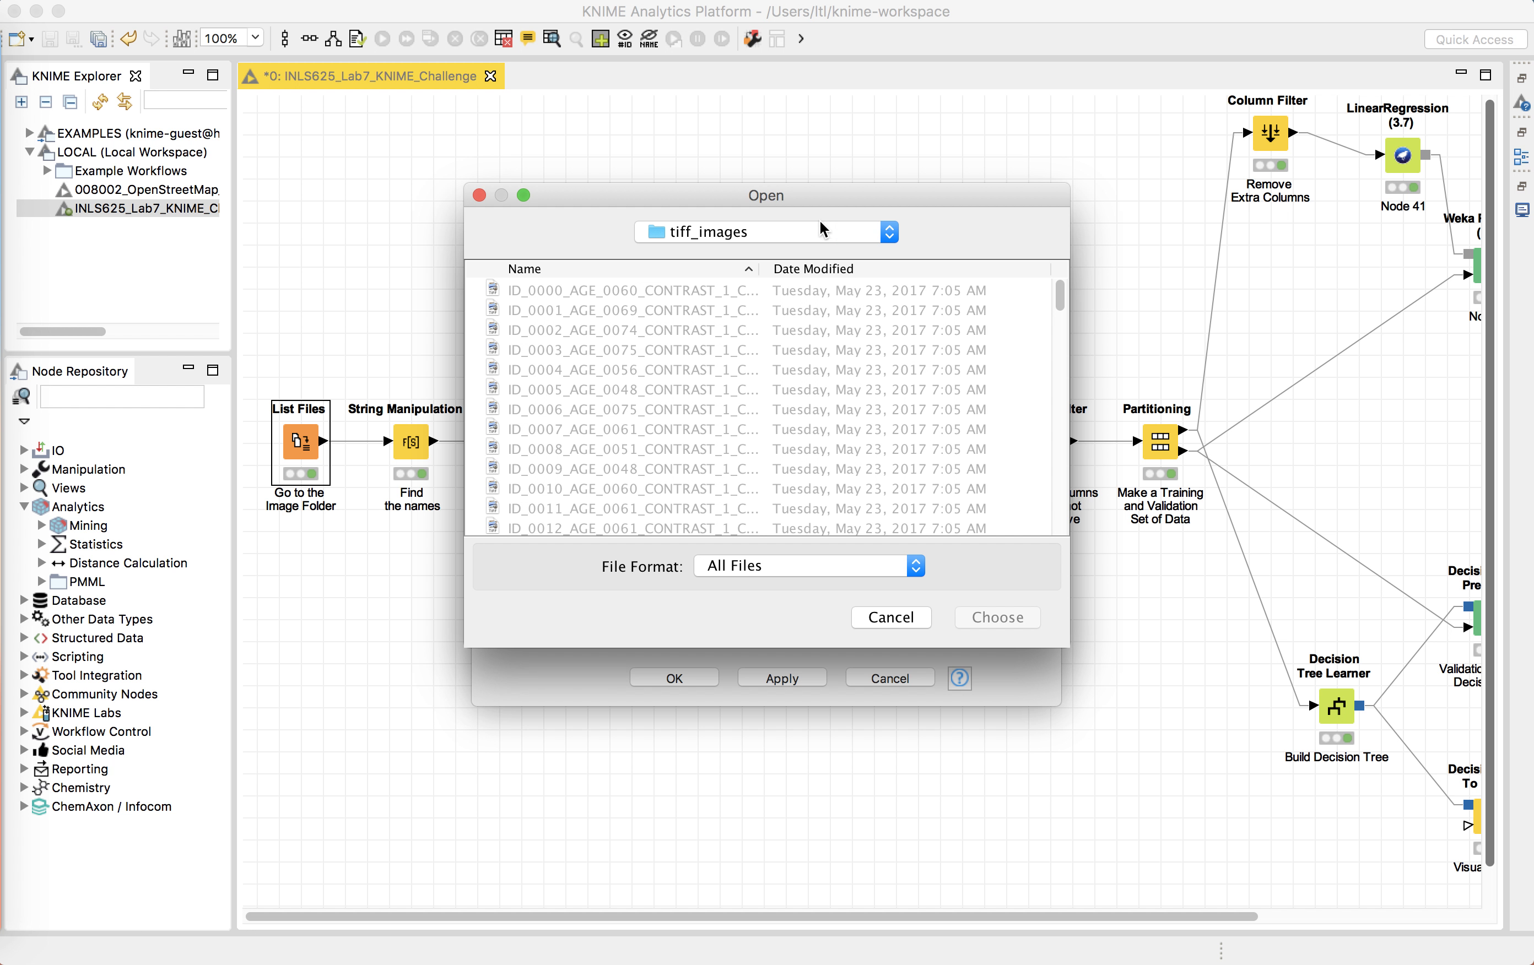
click(796, 237)
click(835, 252)
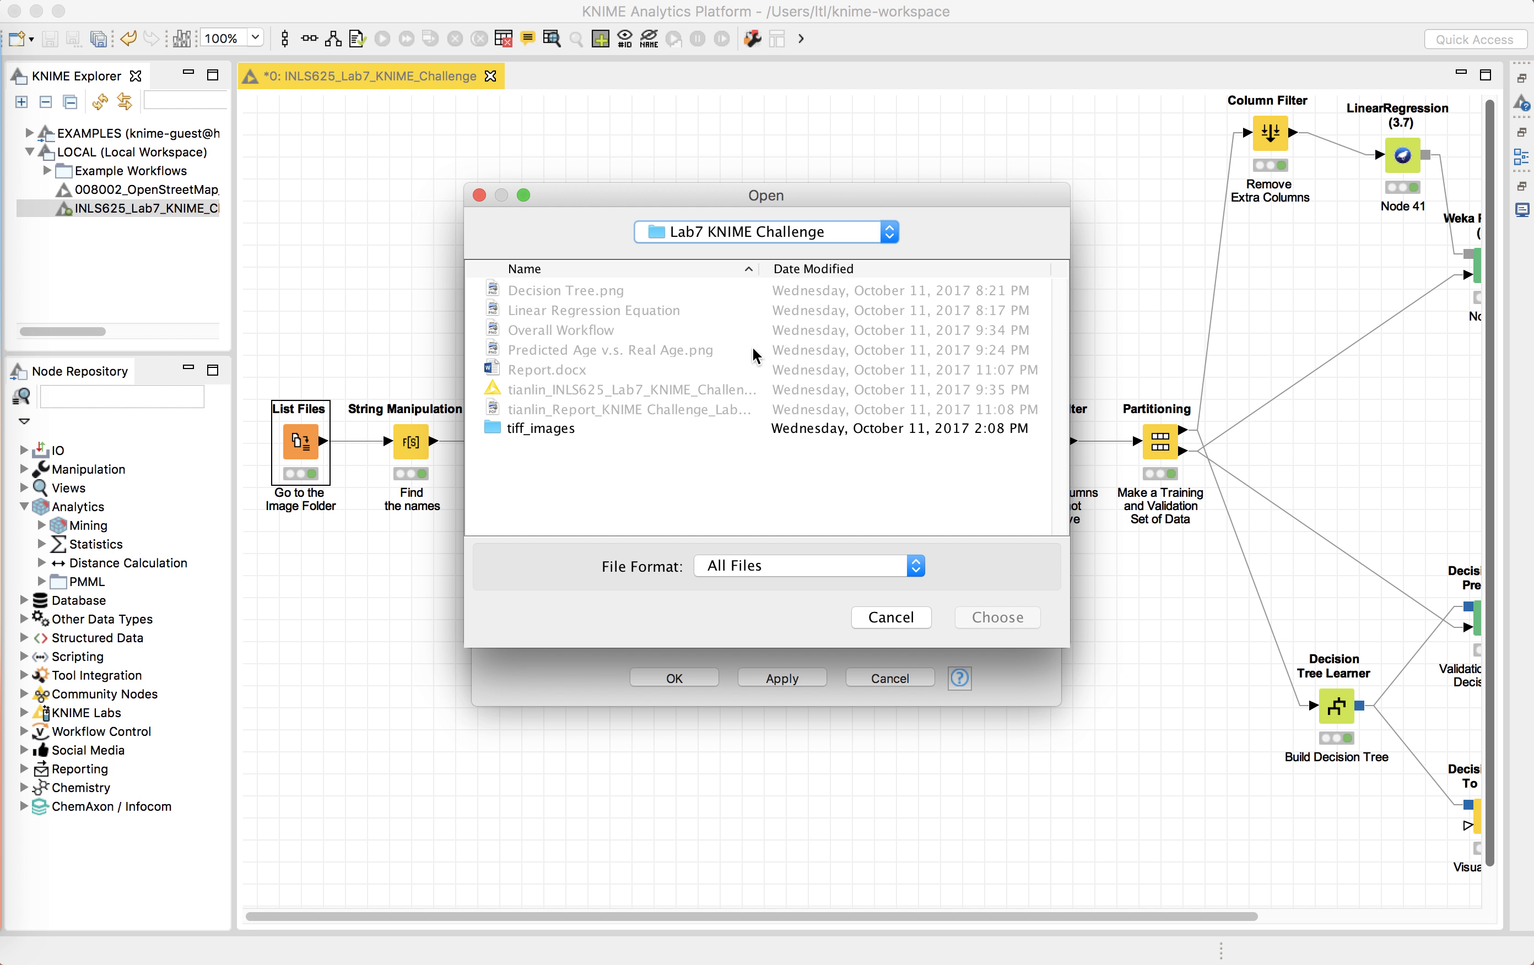
click(601, 429)
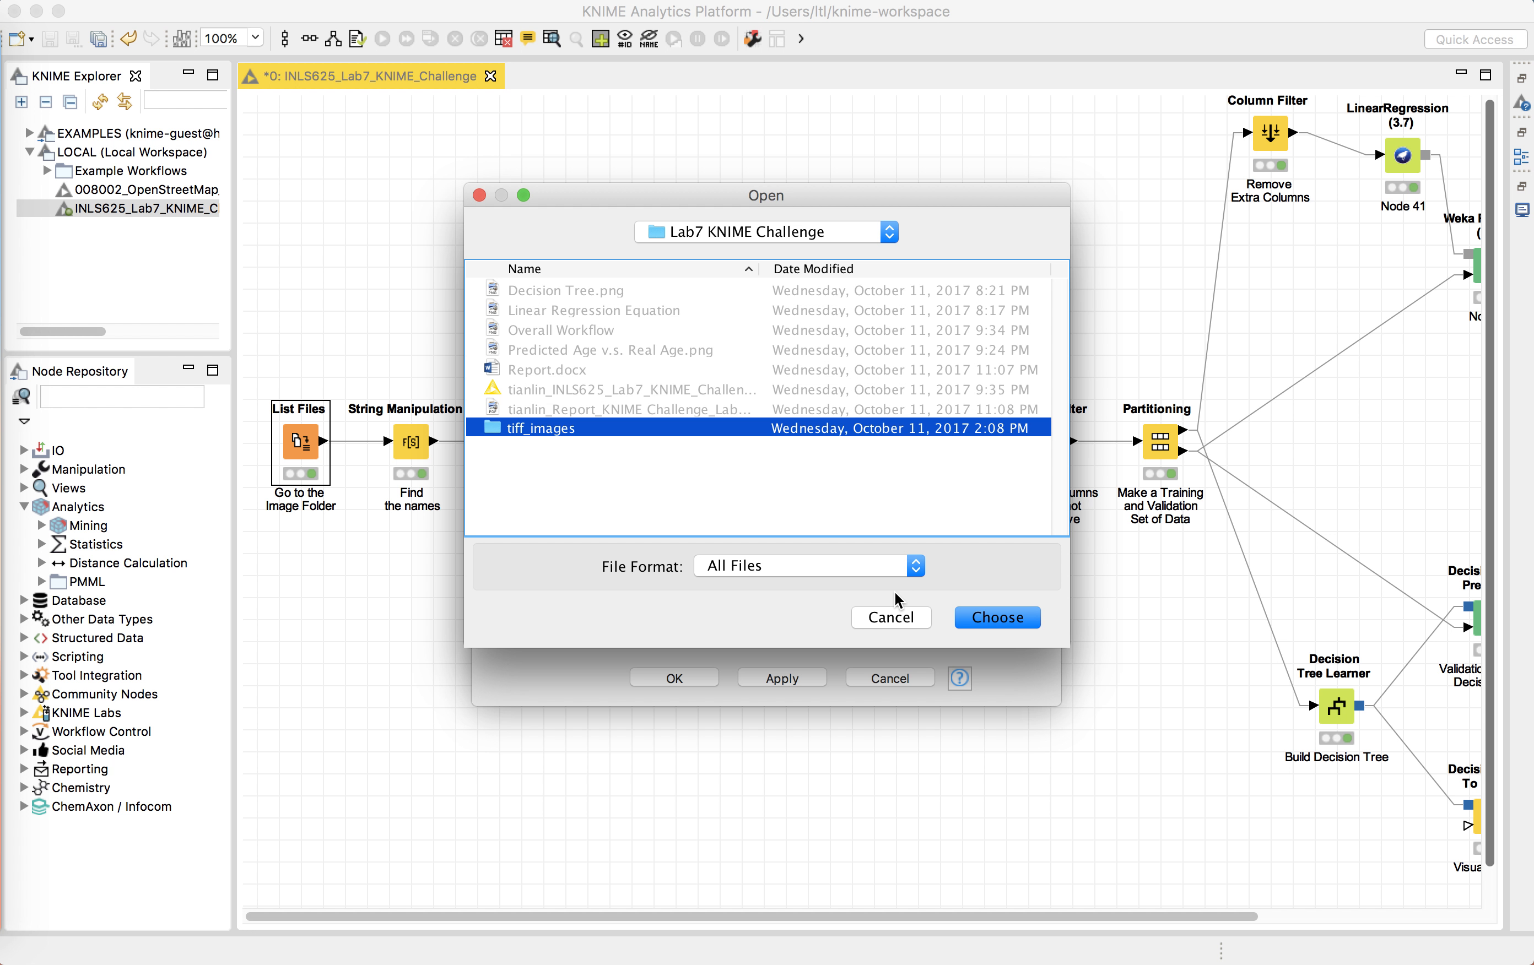
click(895, 618)
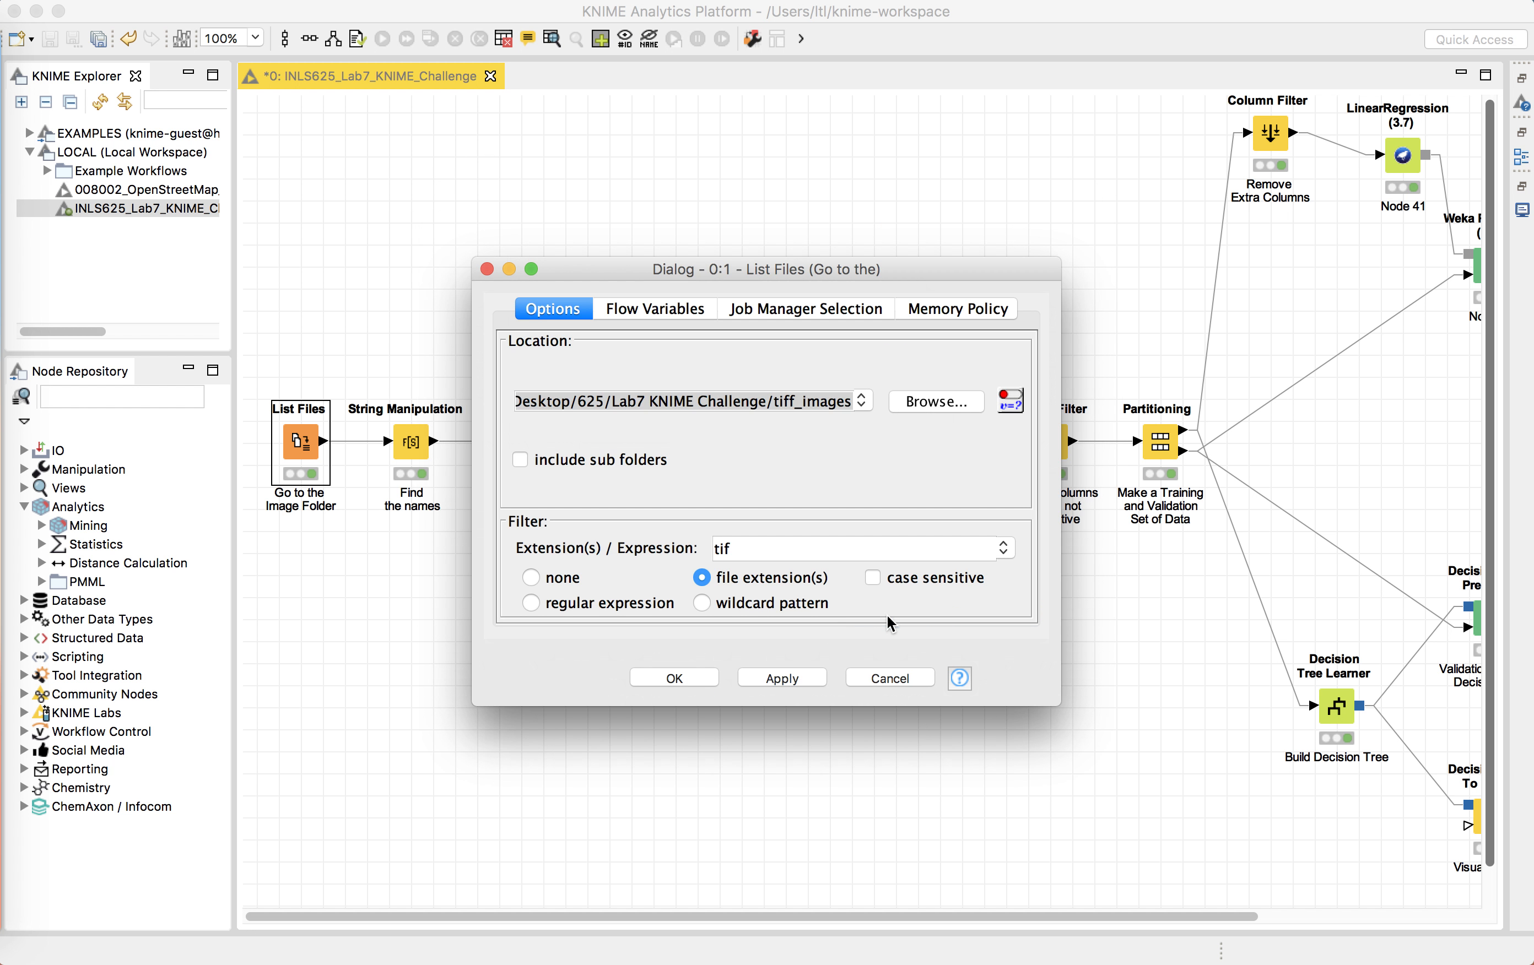
click(486, 269)
Step: Open the List Files node's File List output, widen the Location column, and close the table
right_click(318, 442)
click(424, 900)
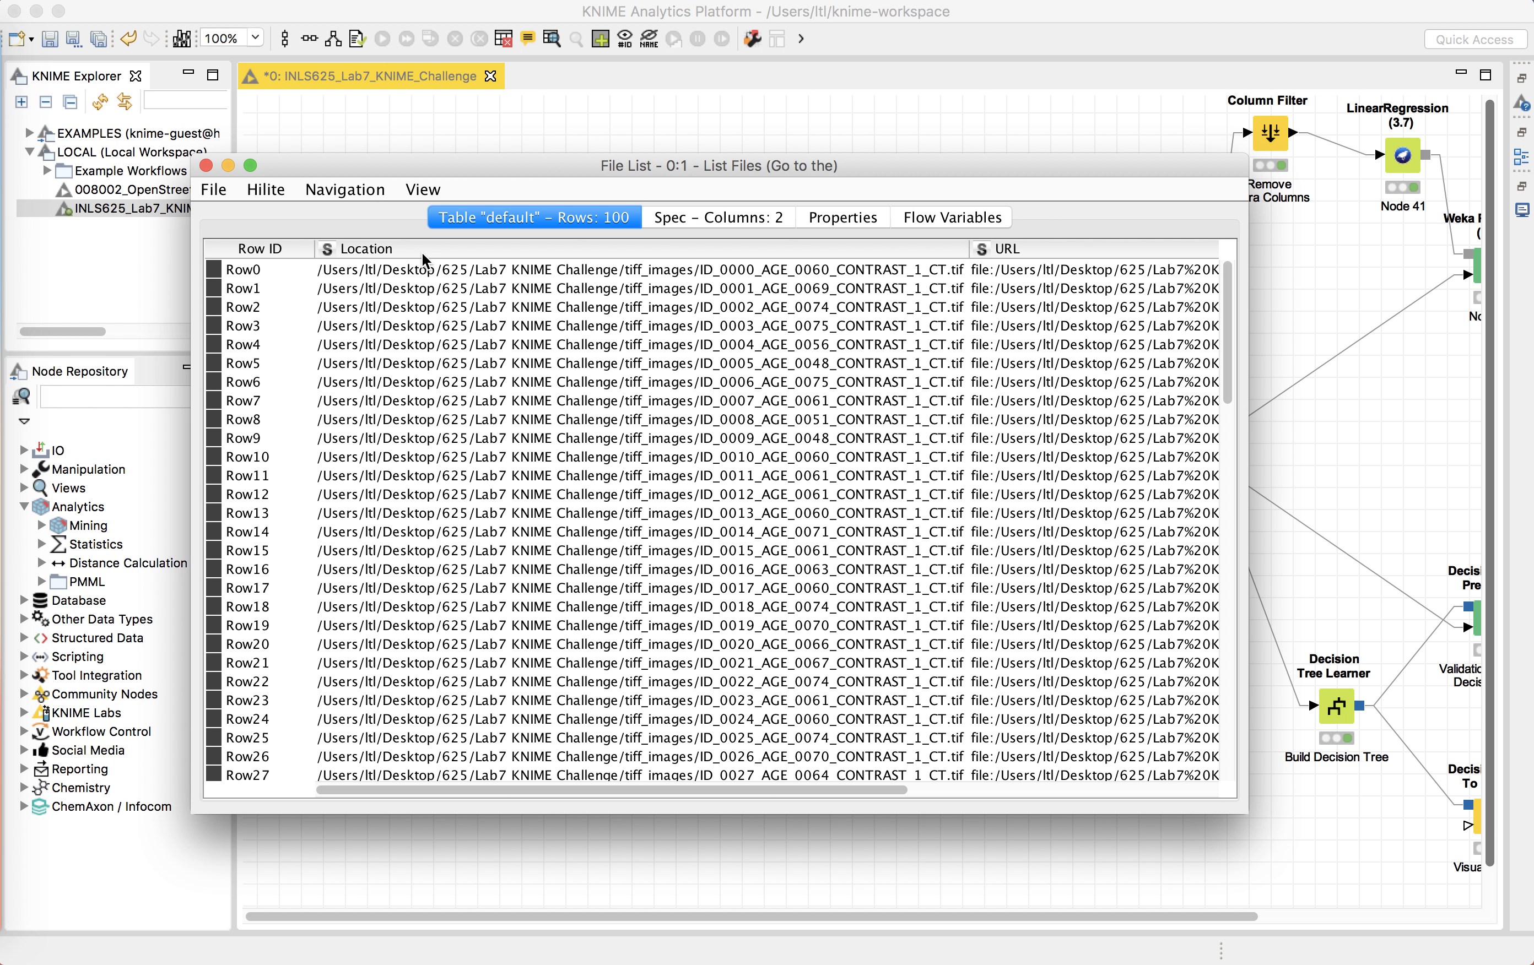
drag(968, 248, 700, 268)
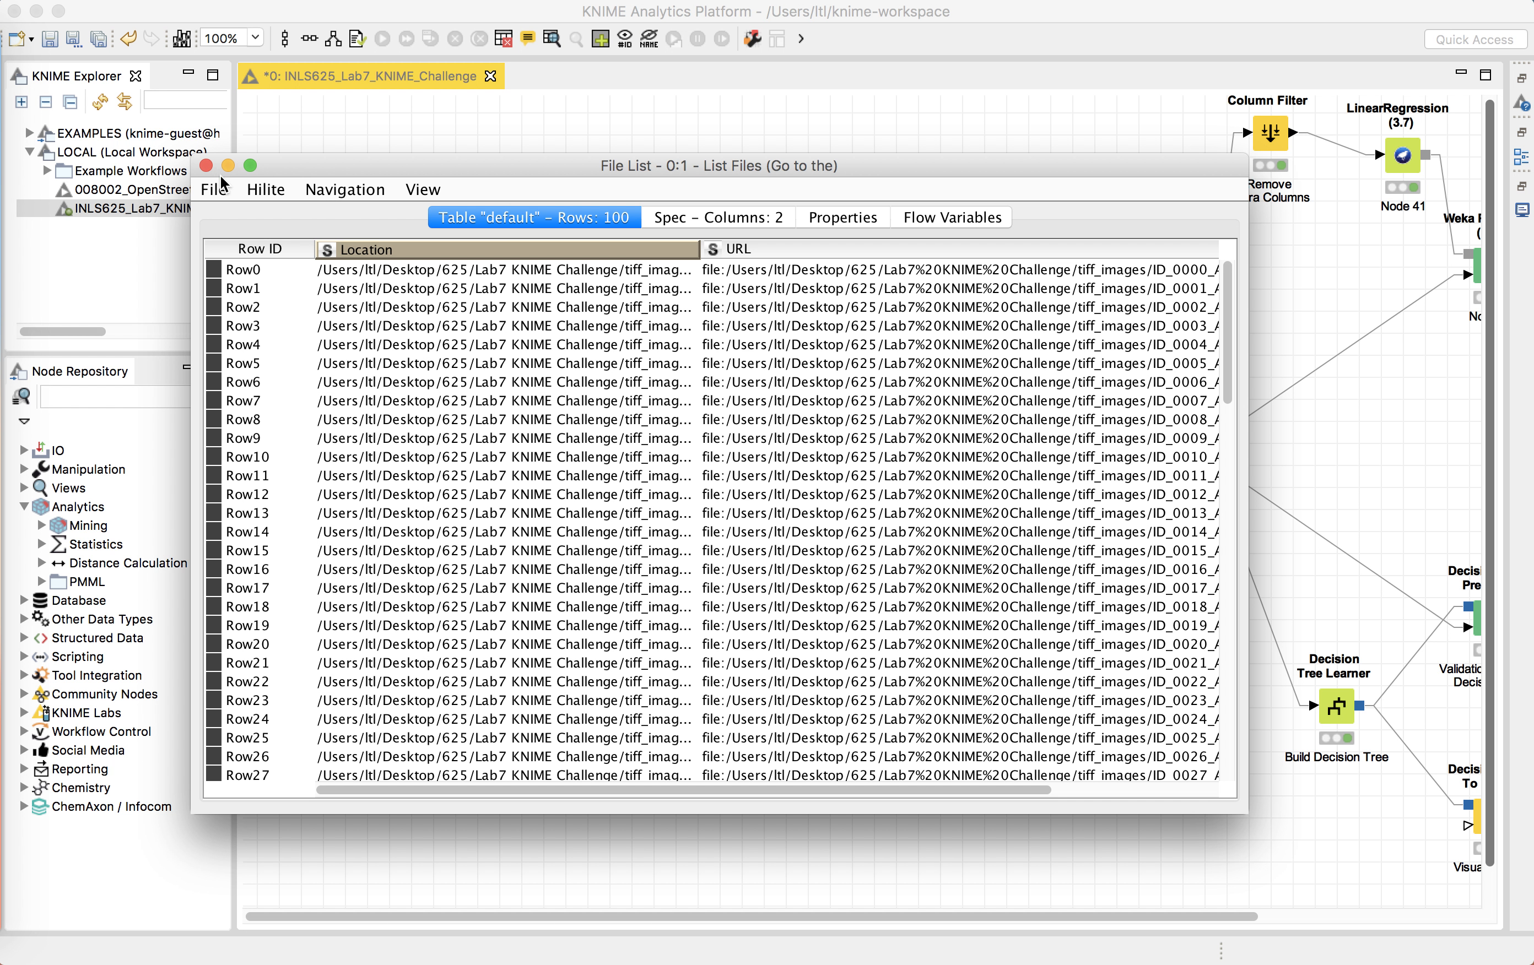
click(206, 166)
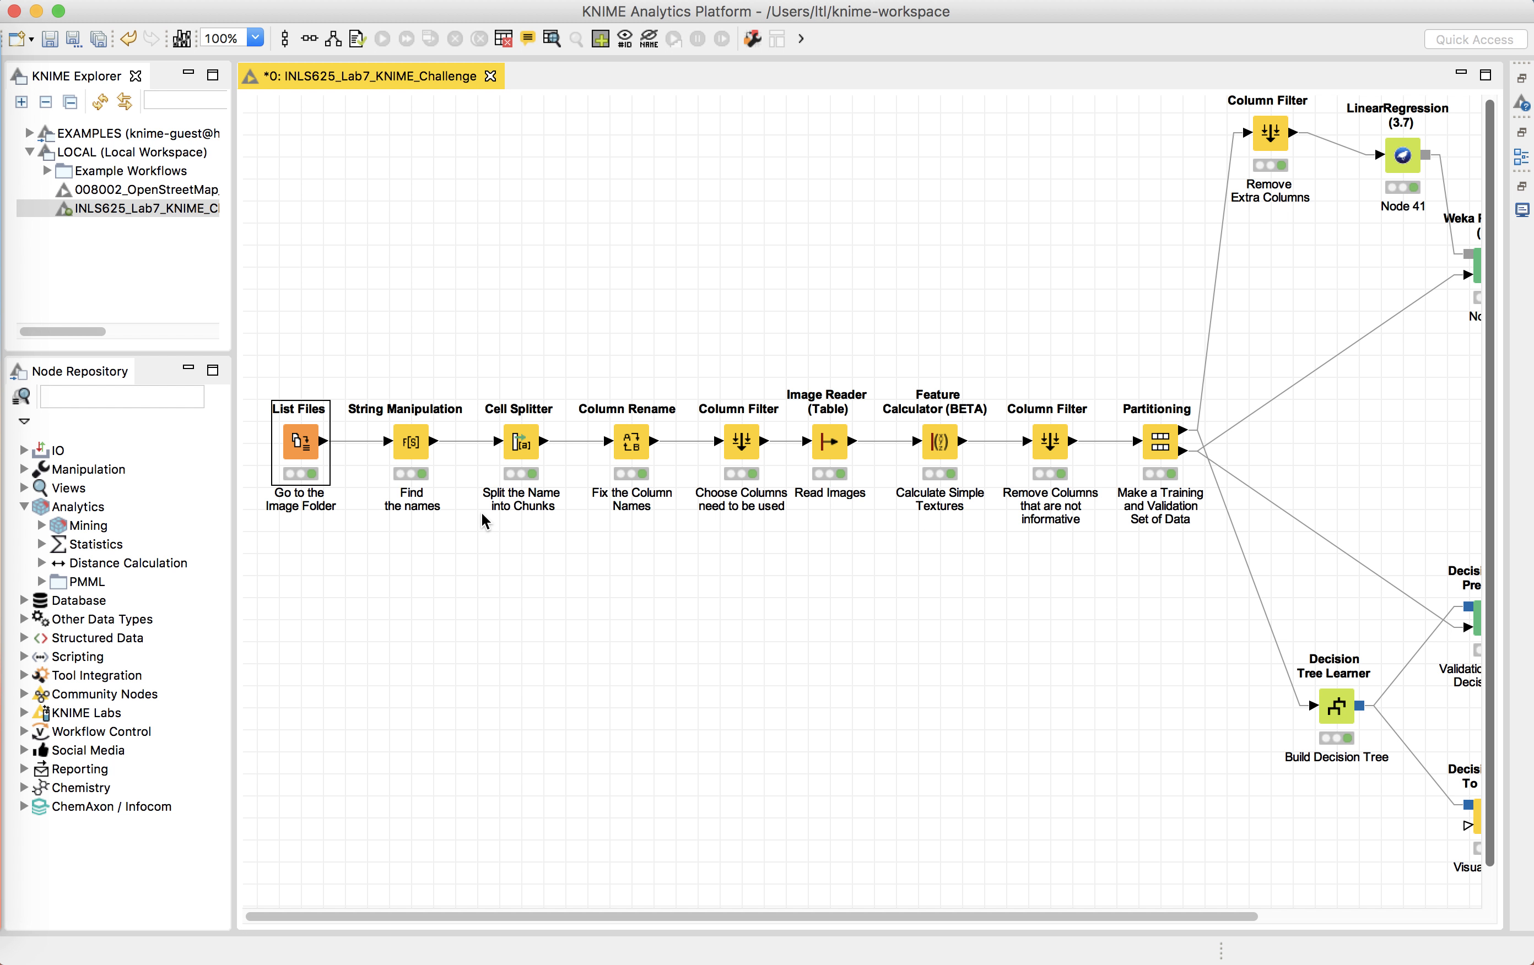
Step: Open the String Manipulation node's configuration, highlight its substr expression for img_id, and cancel the dialog
right_click(412, 445)
click(448, 460)
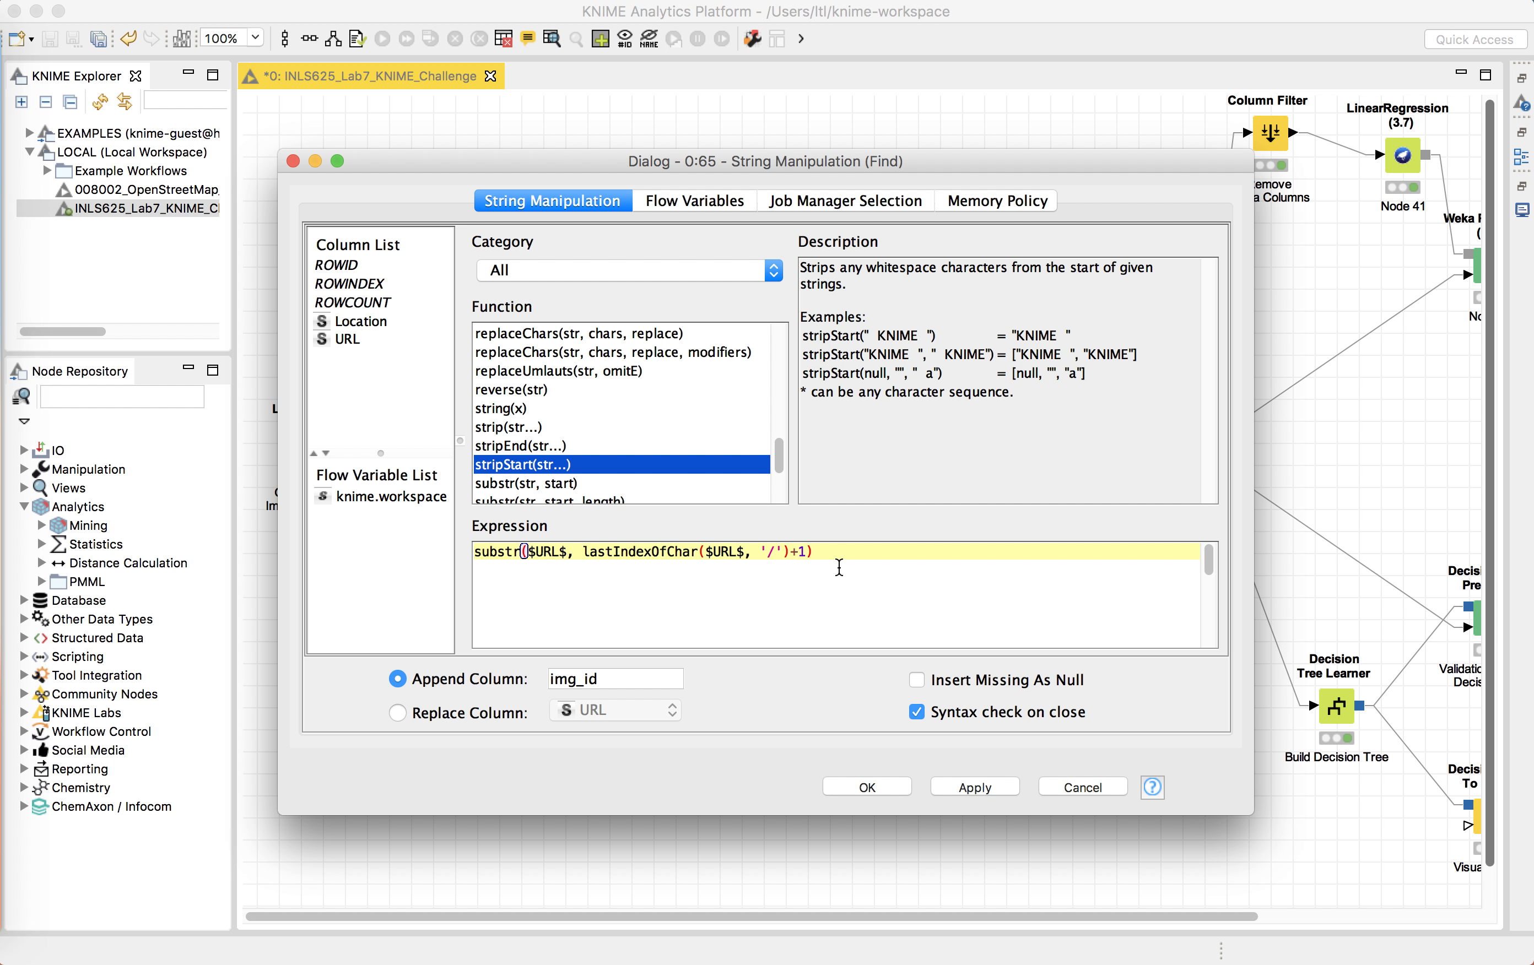
click(839, 561)
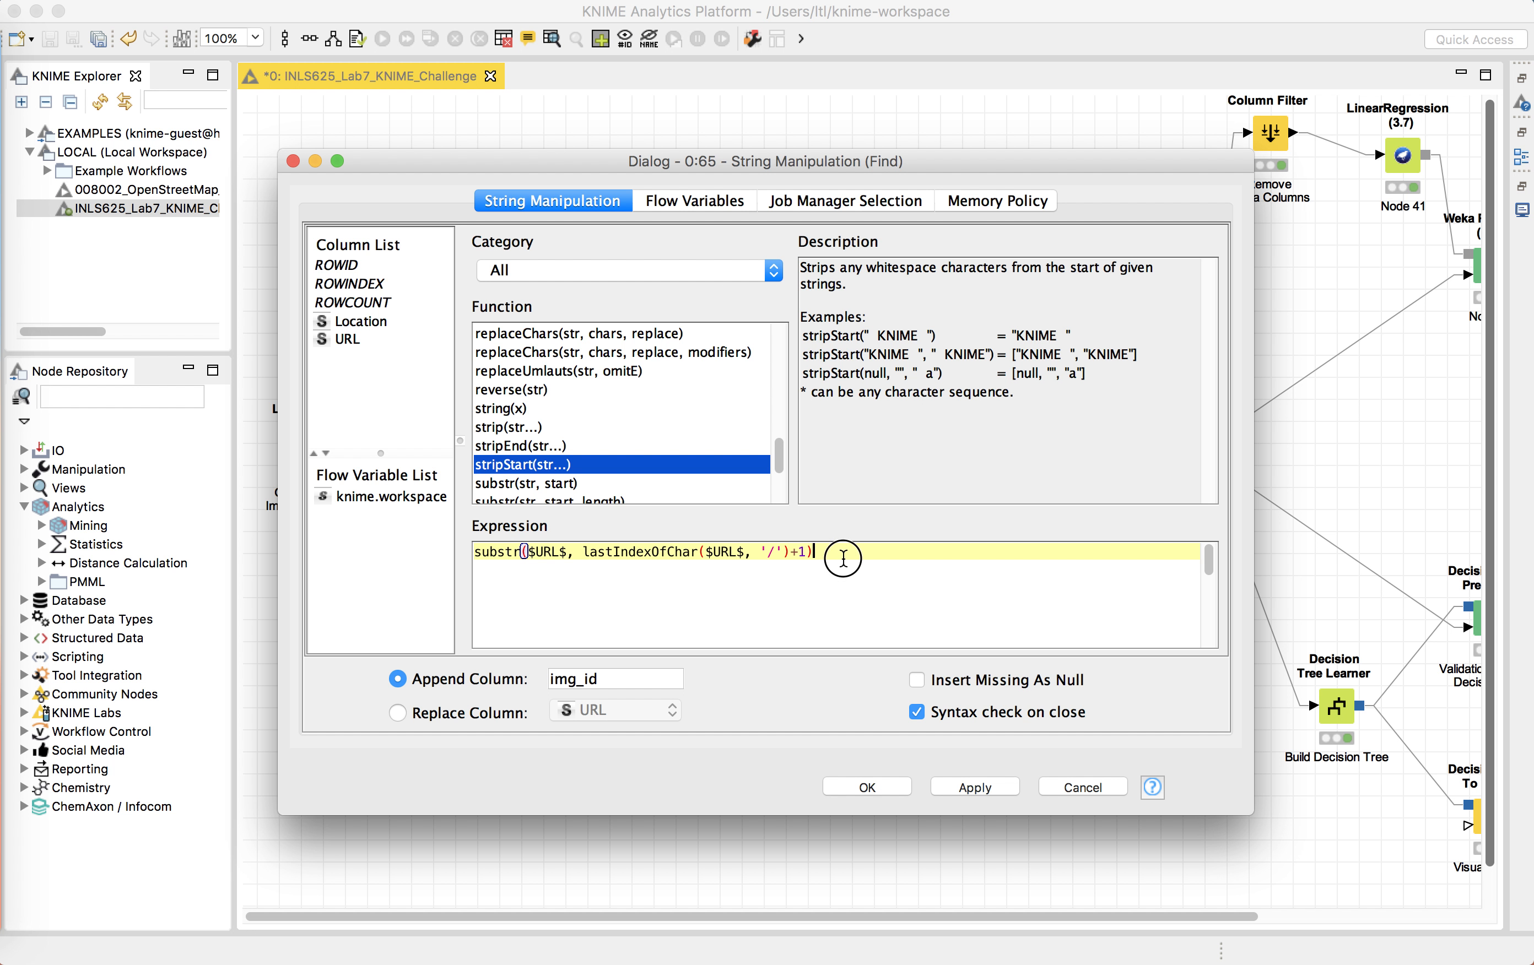
drag(824, 553, 515, 553)
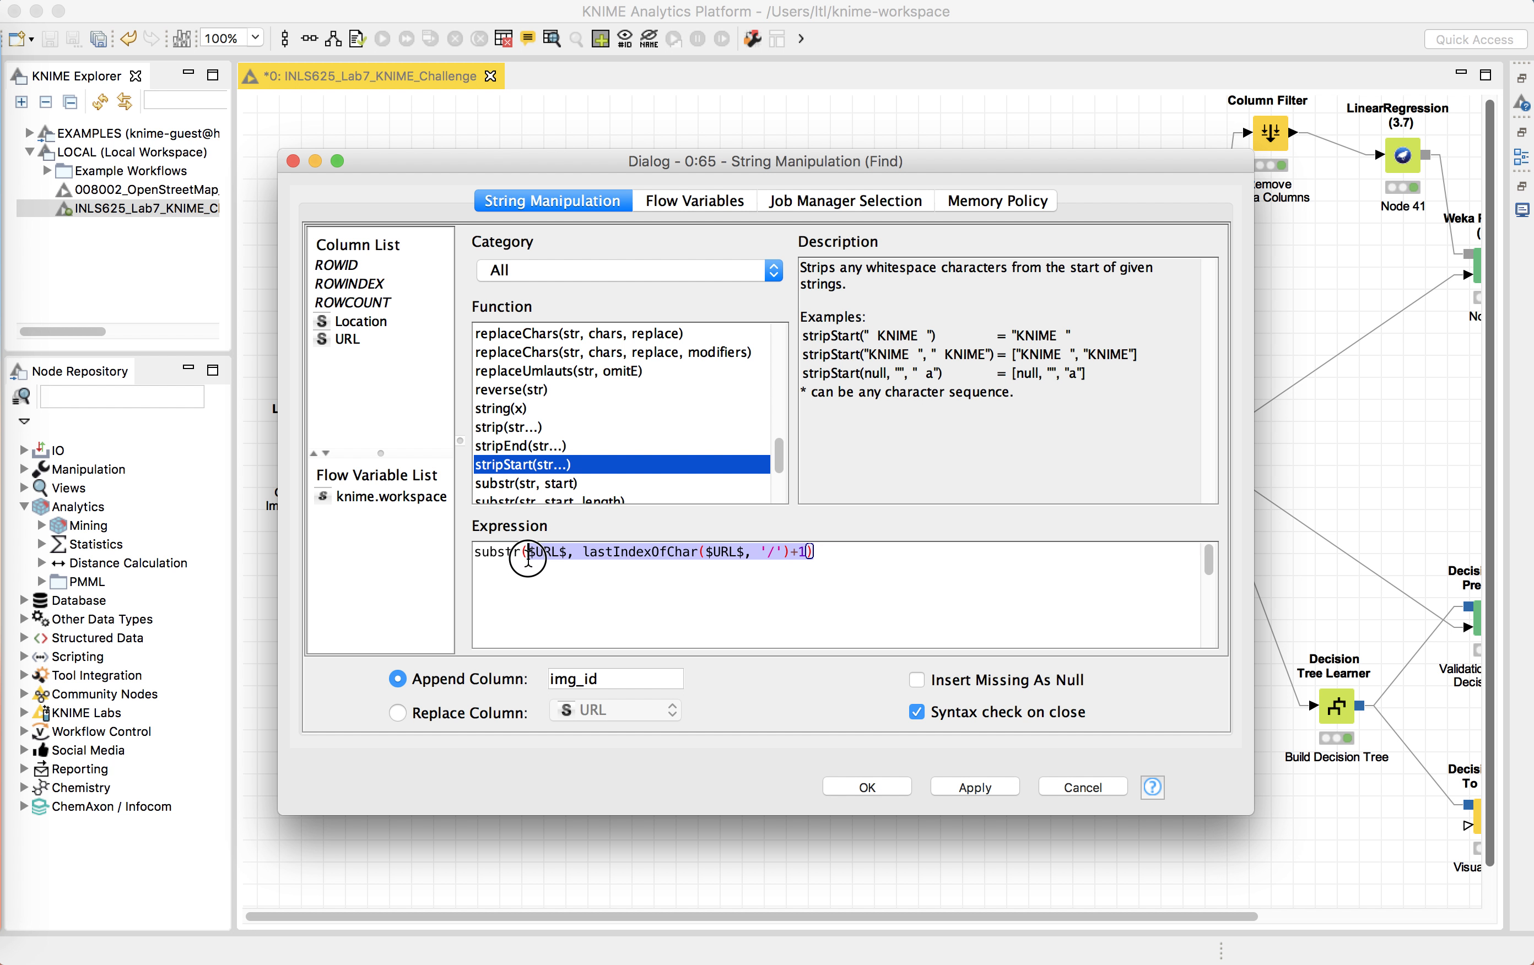
click(534, 553)
drag(809, 553, 520, 554)
click(1083, 788)
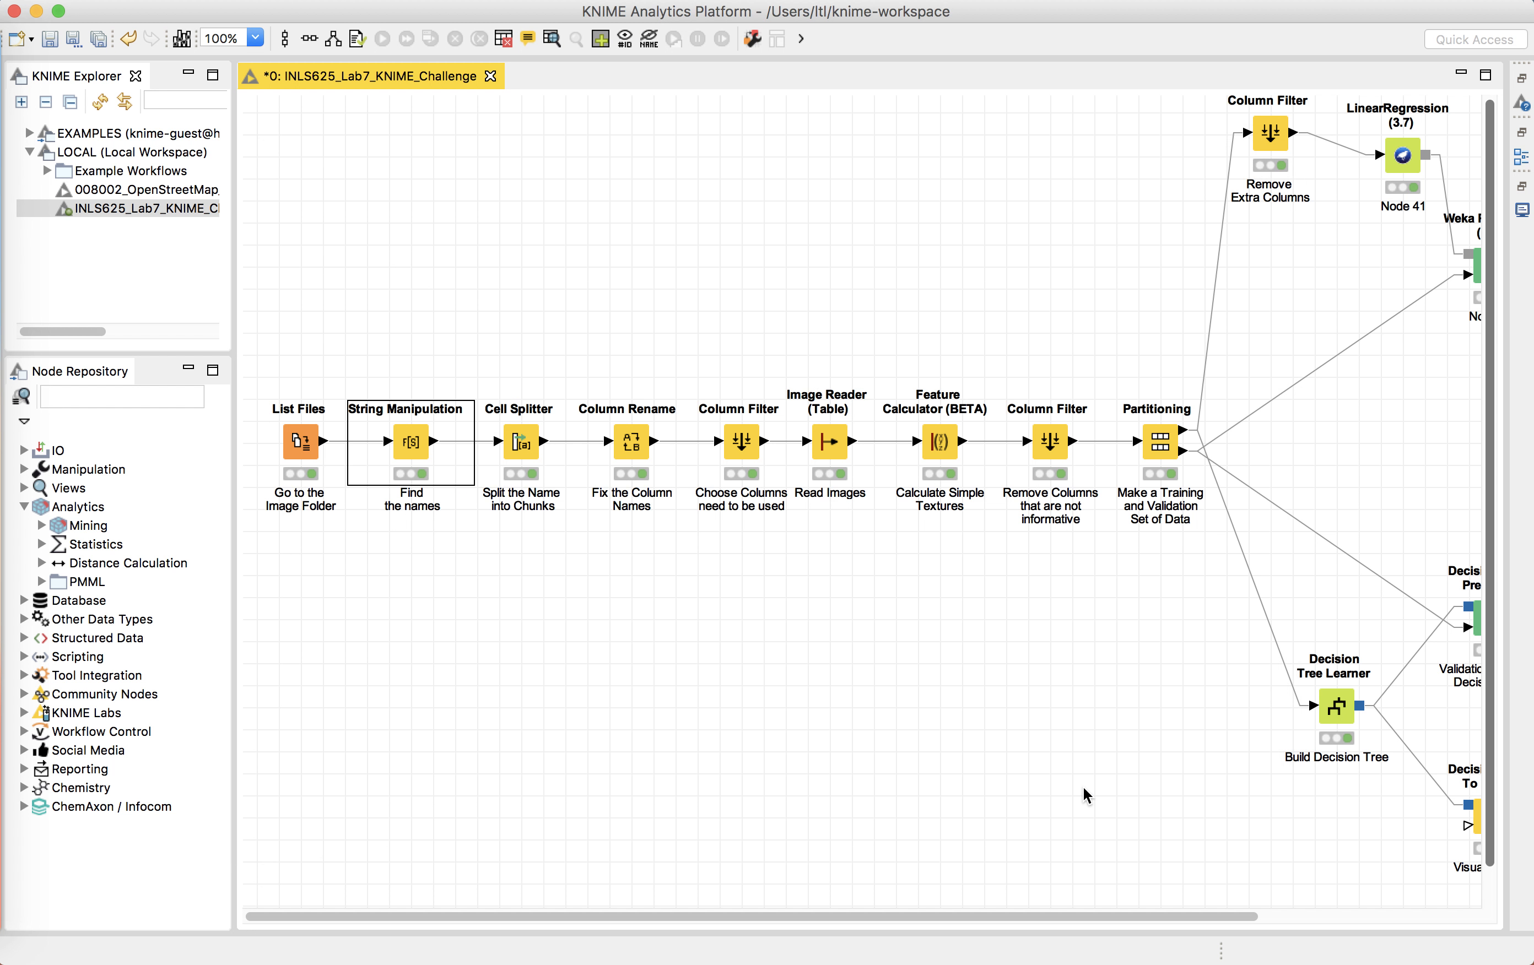
Step: View the String Manipulation node's appended table, select the first img_id cell, and close the table
right_click(411, 442)
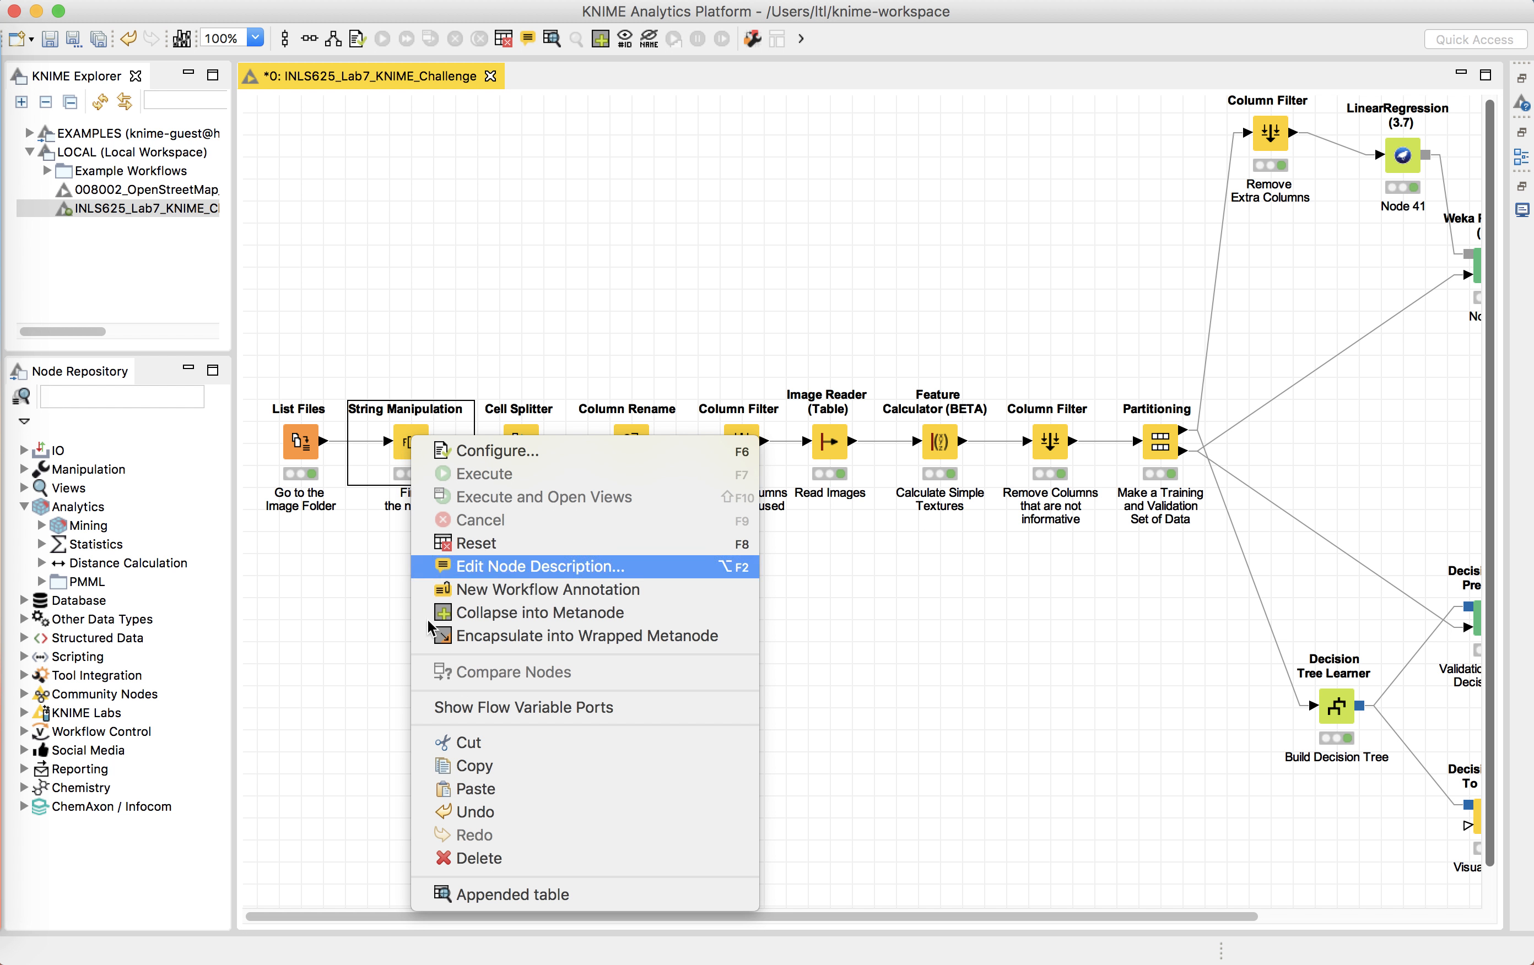
click(520, 899)
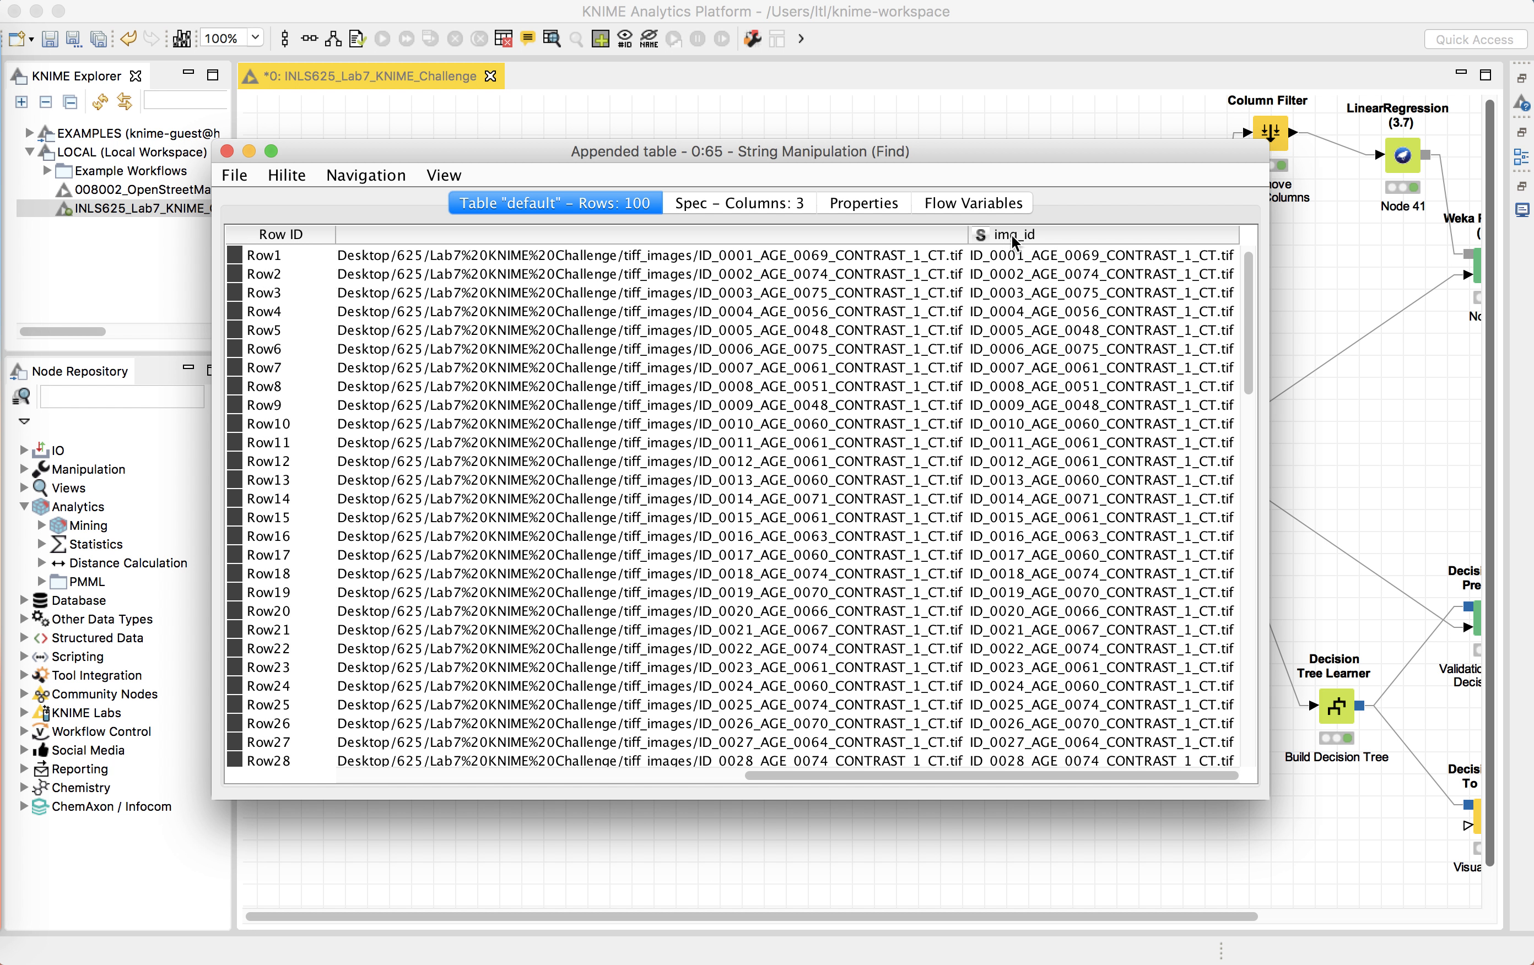
click(1021, 254)
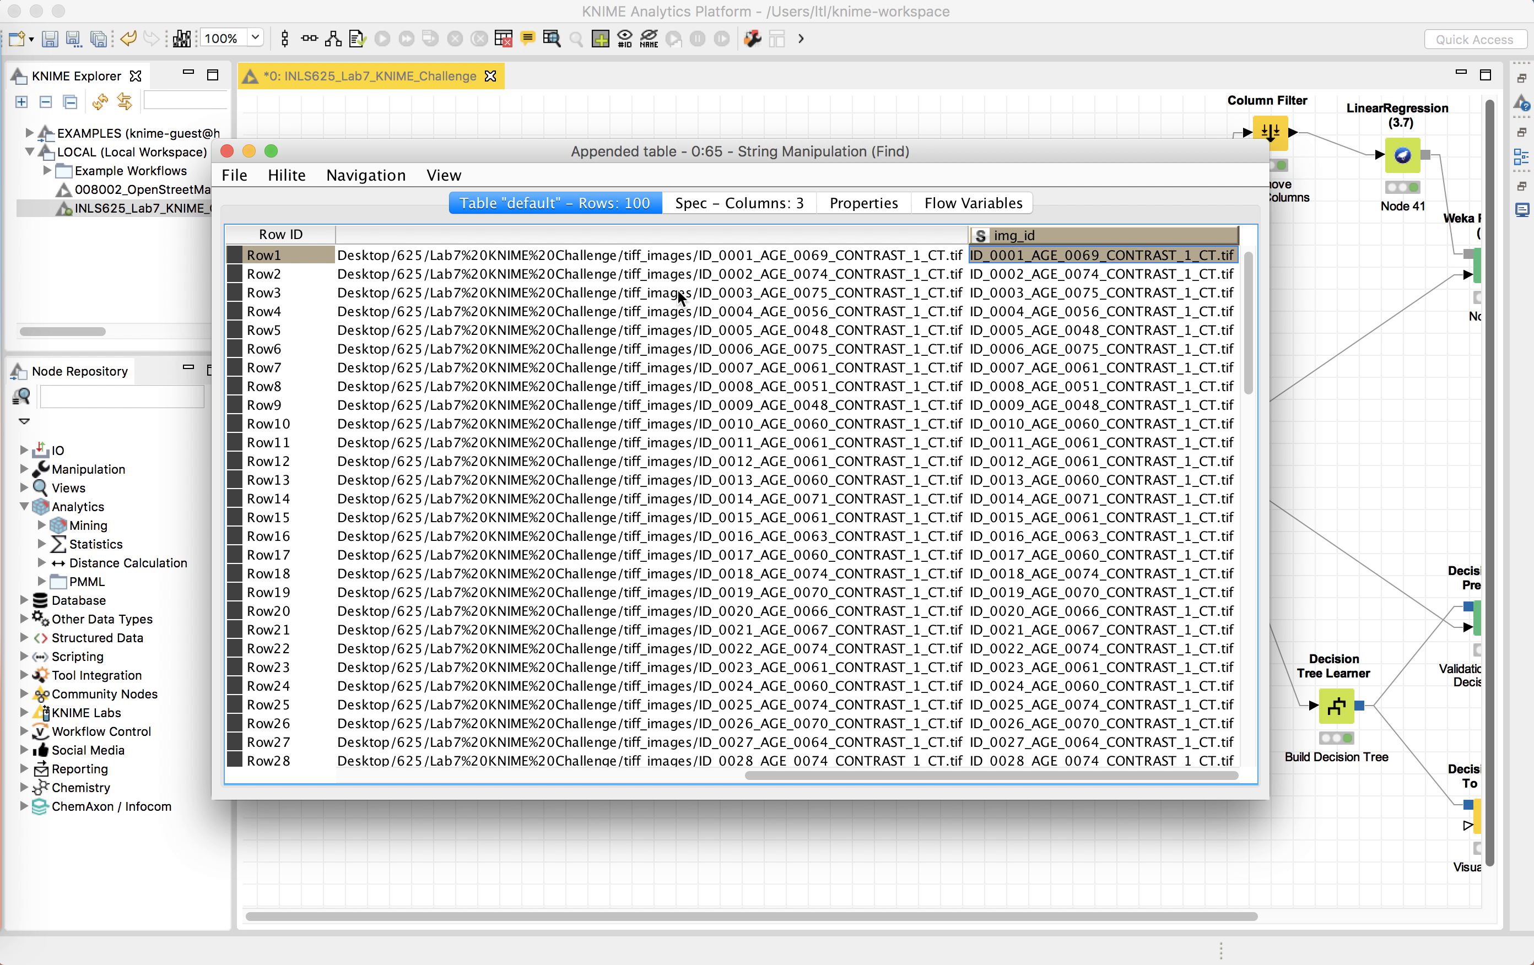
click(227, 151)
Step: Open the Cell Splitter node's configuration, select its underscore delimiter, and cancel the dialog
click(534, 445)
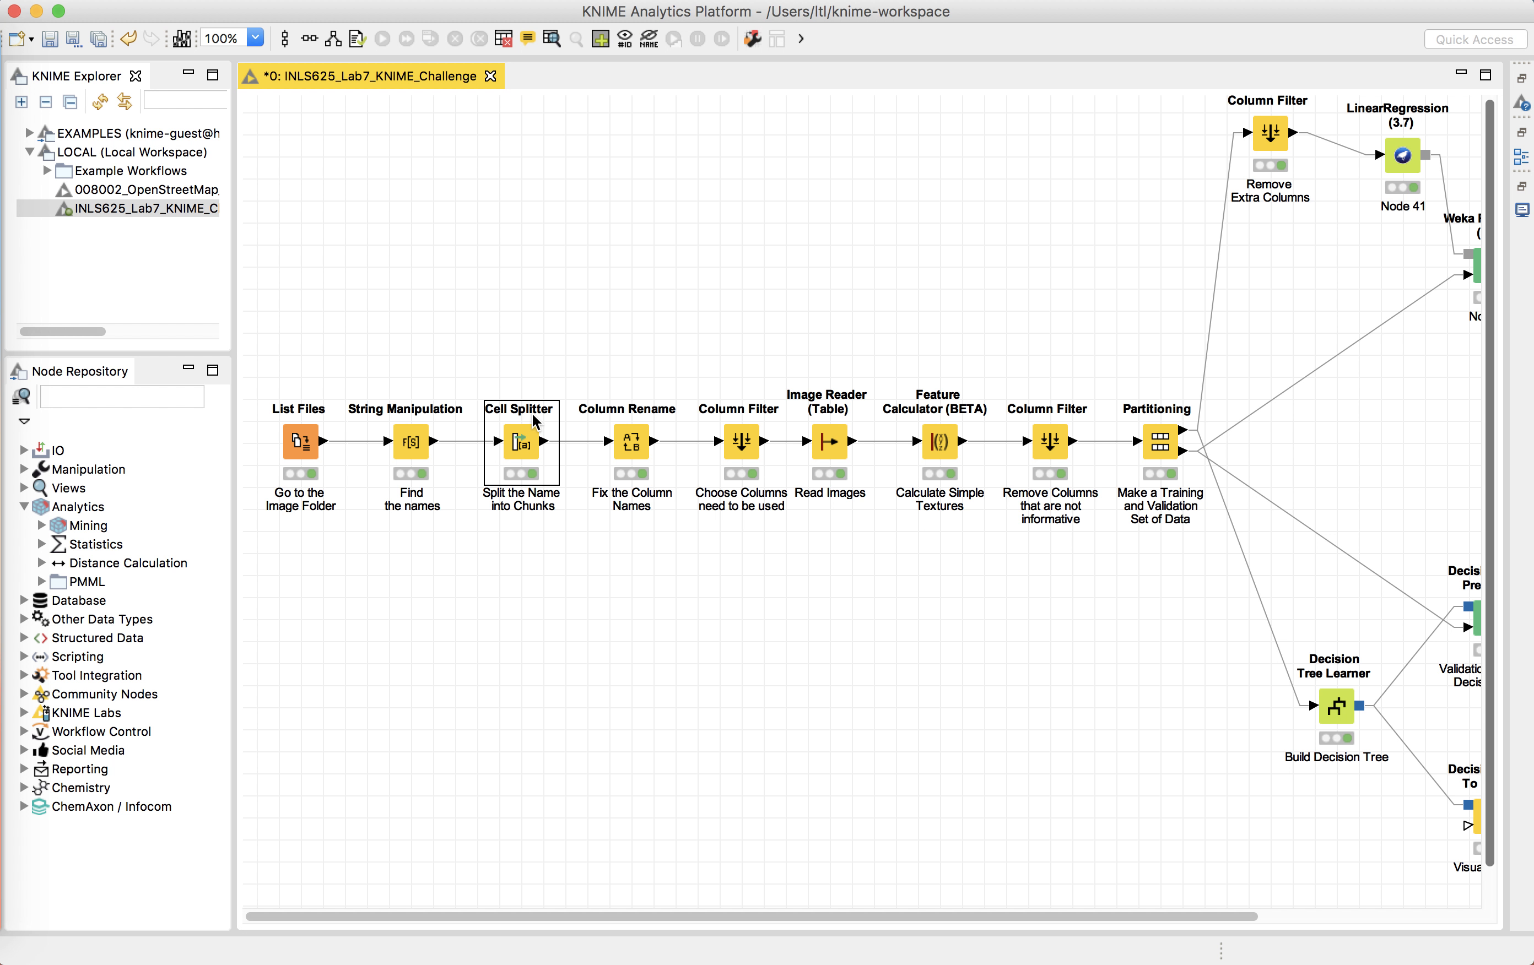
right_click(525, 452)
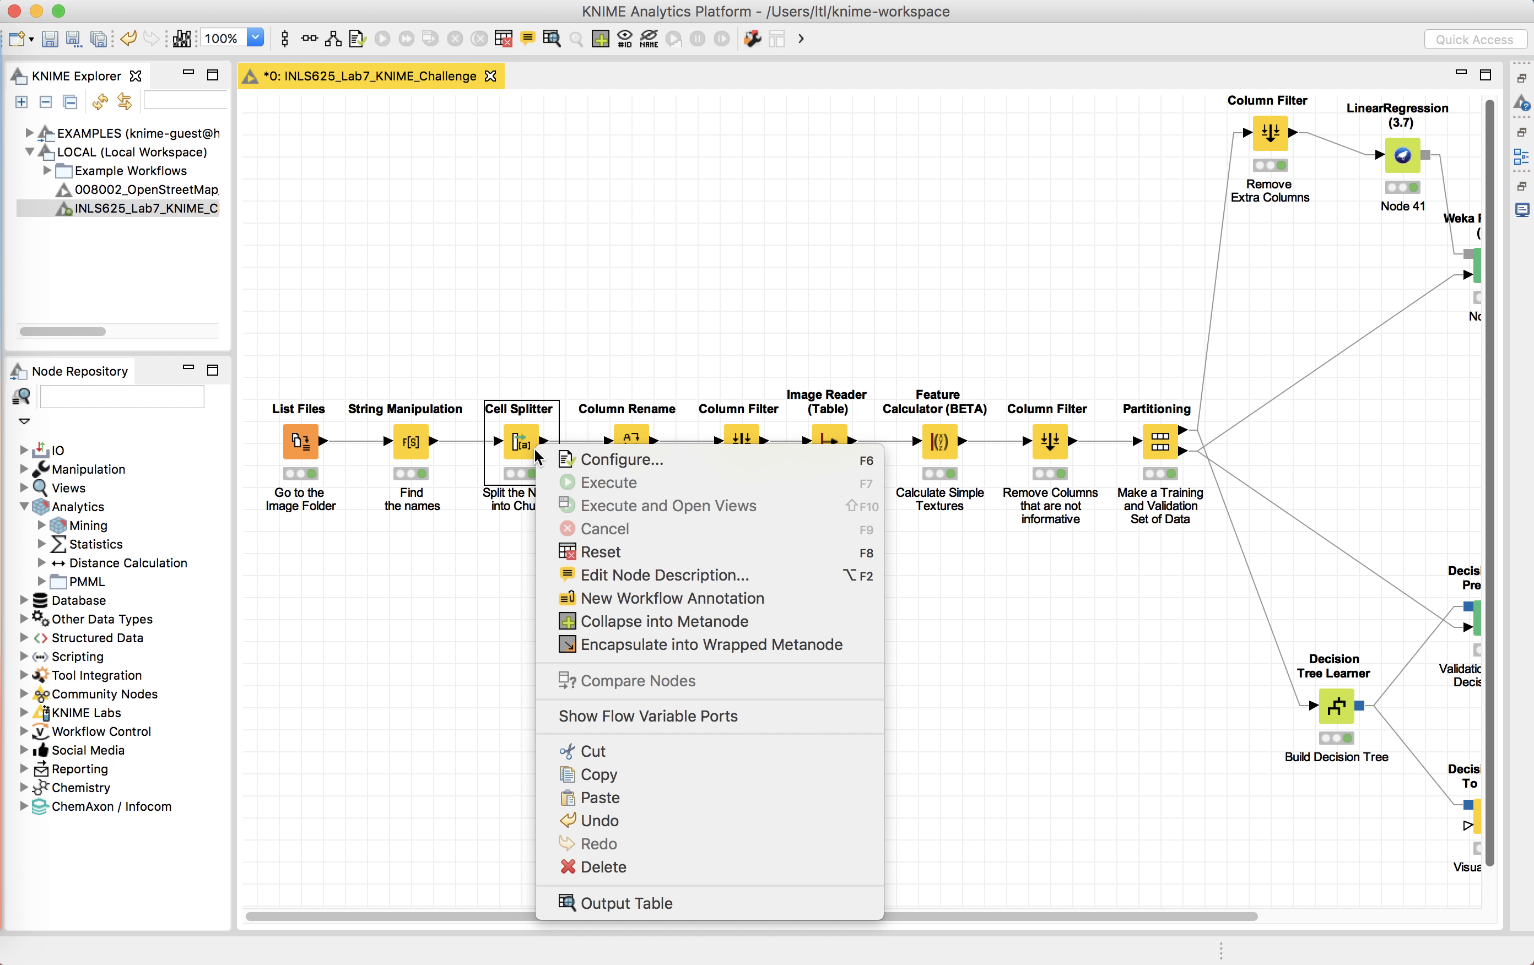
click(587, 456)
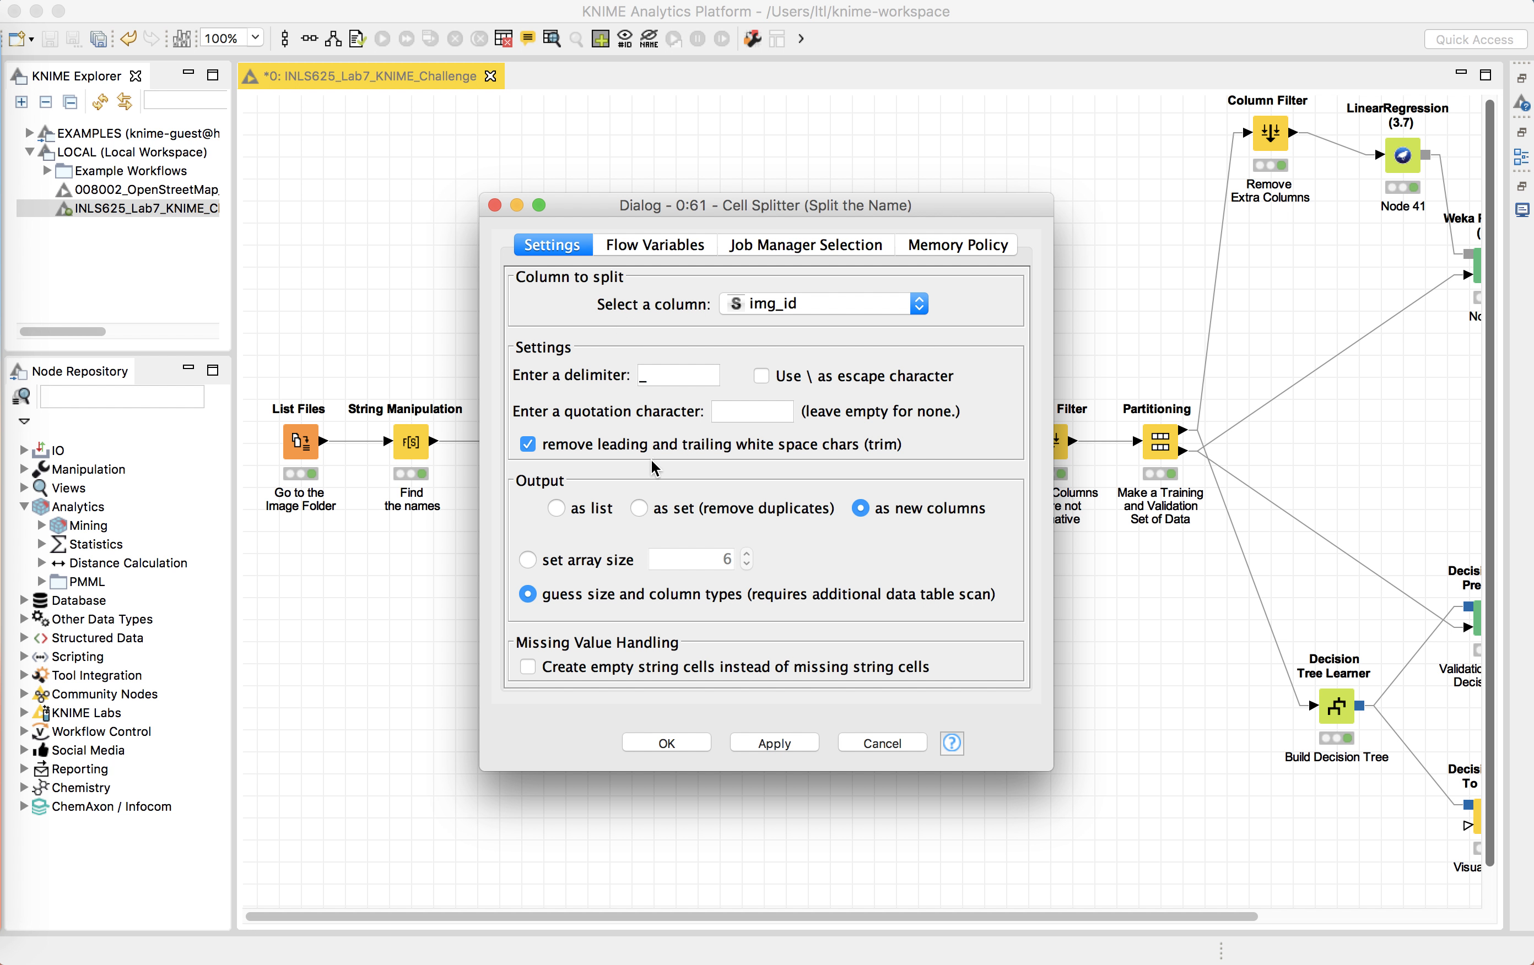
click(661, 377)
click(667, 377)
click(882, 756)
Step: Open the Cell Splitter node's output table, scroll to the split img_id columns, check a column's sort options, and close the table
right_click(531, 446)
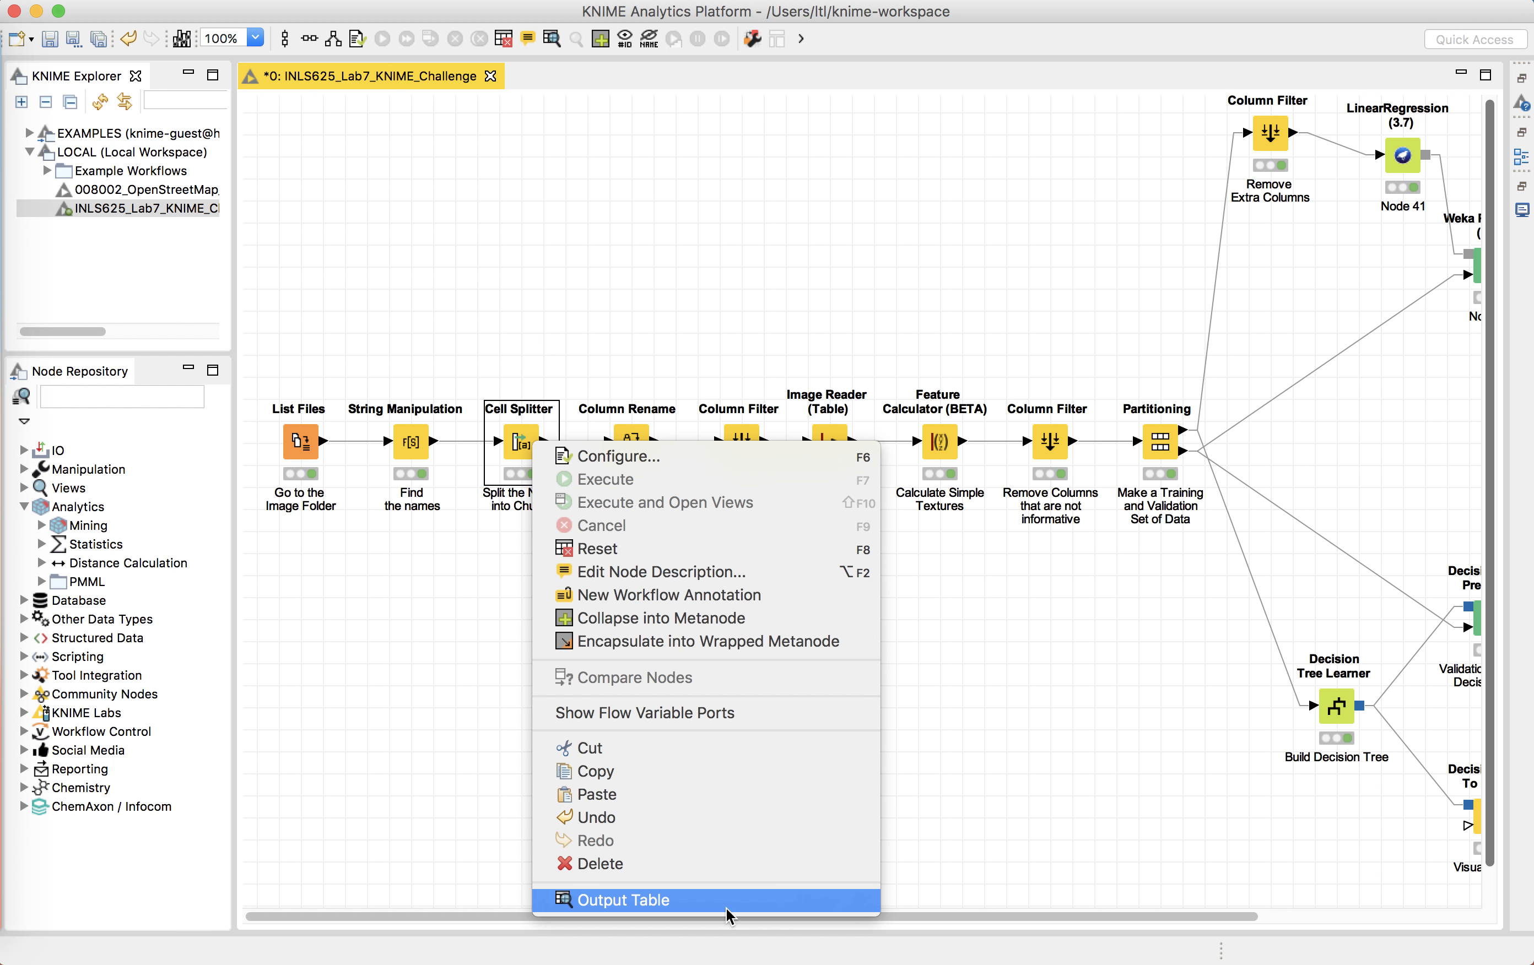
click(729, 901)
scroll(1006, 530, right, 15)
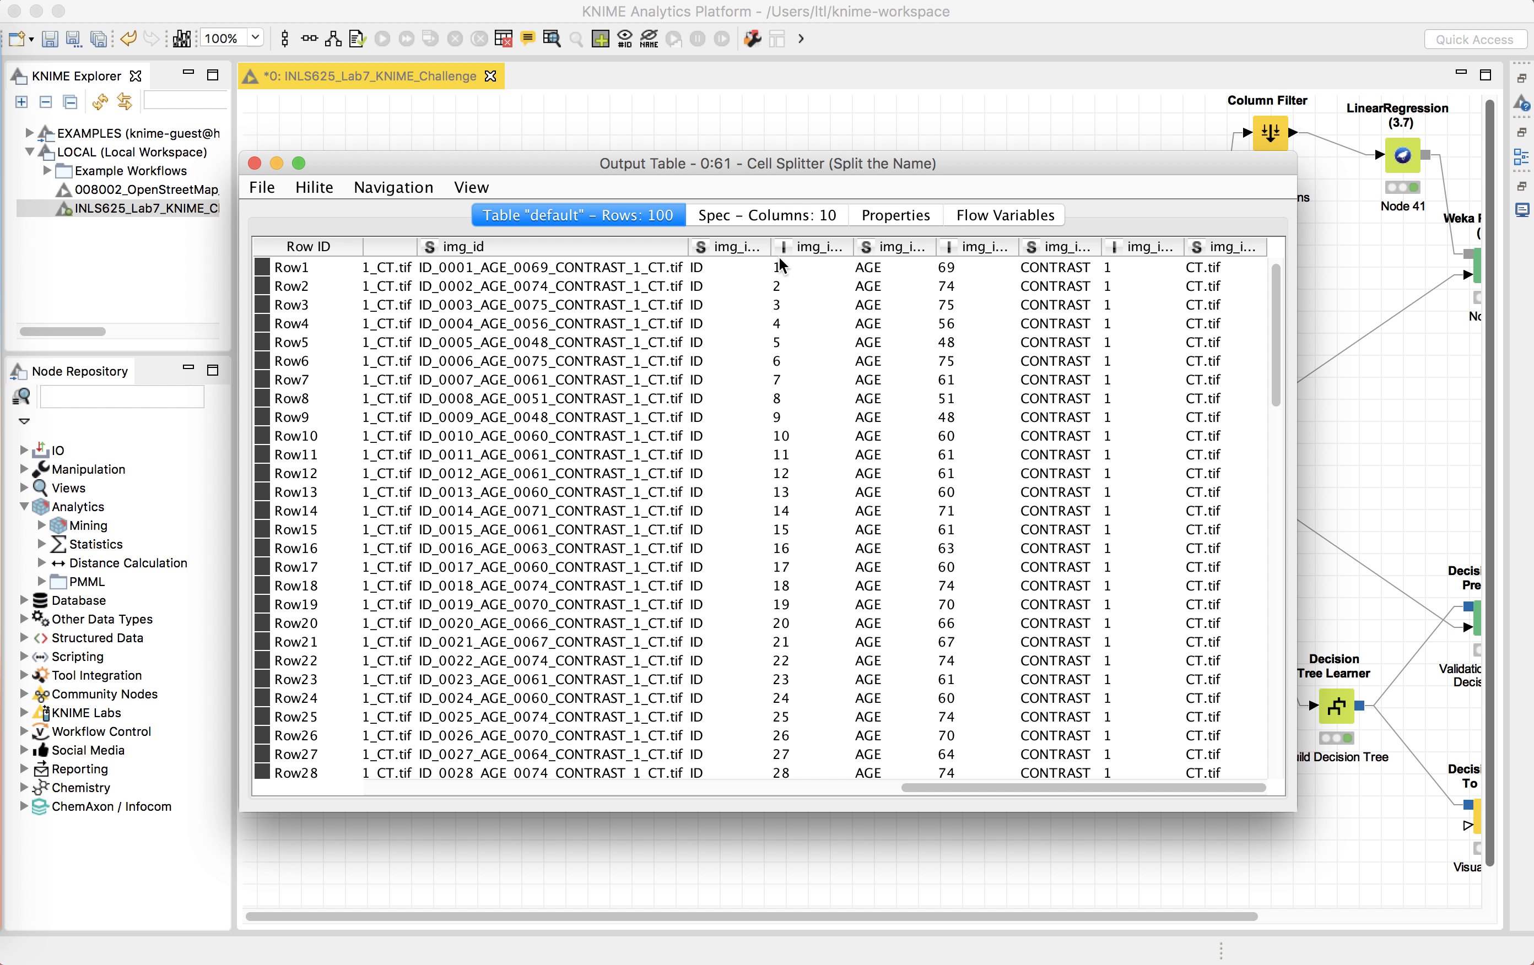
click(726, 245)
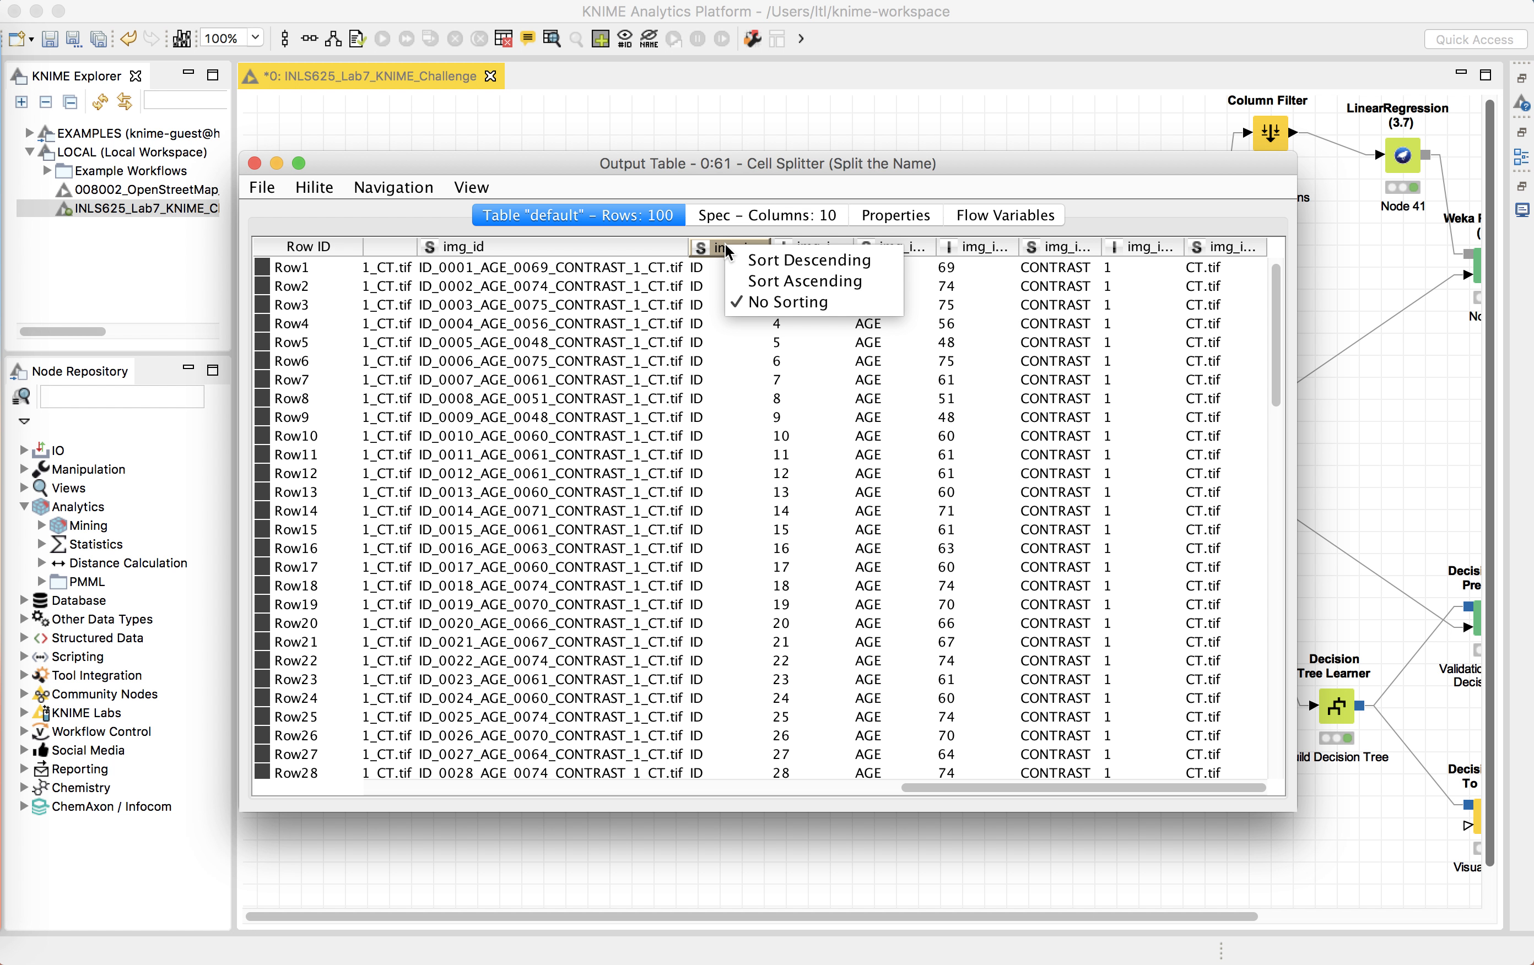
click(1073, 225)
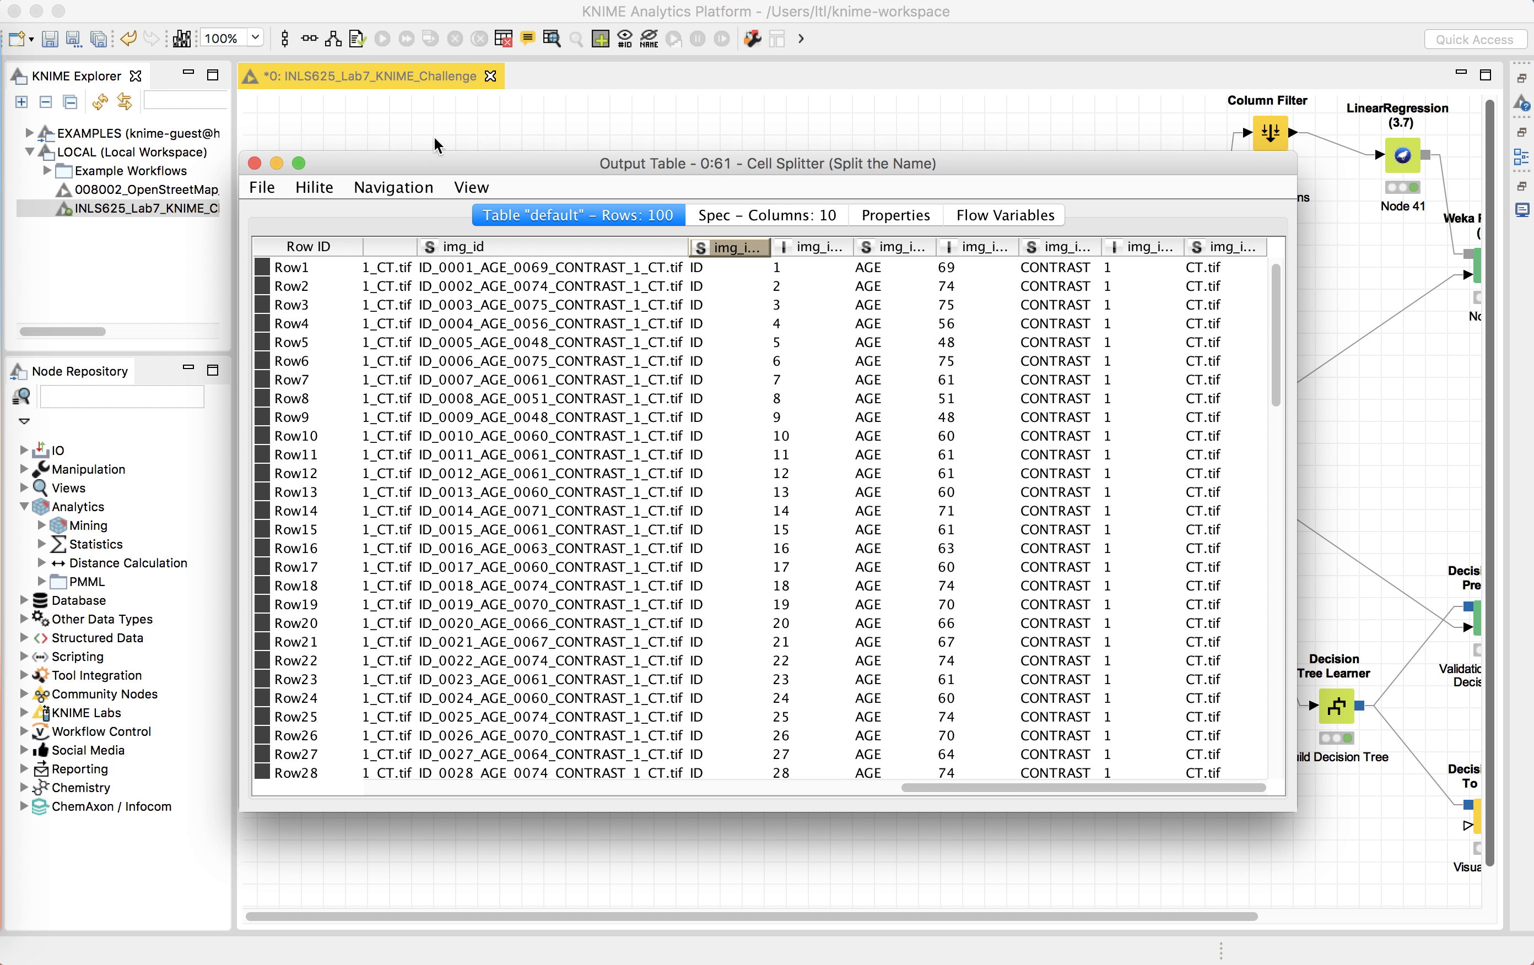
click(255, 164)
Step: Inspect the Column Rename node's configuration renaming img_id_Arr[3] to Age and img_id_Arr[5] to Contrast, then close it
click(641, 459)
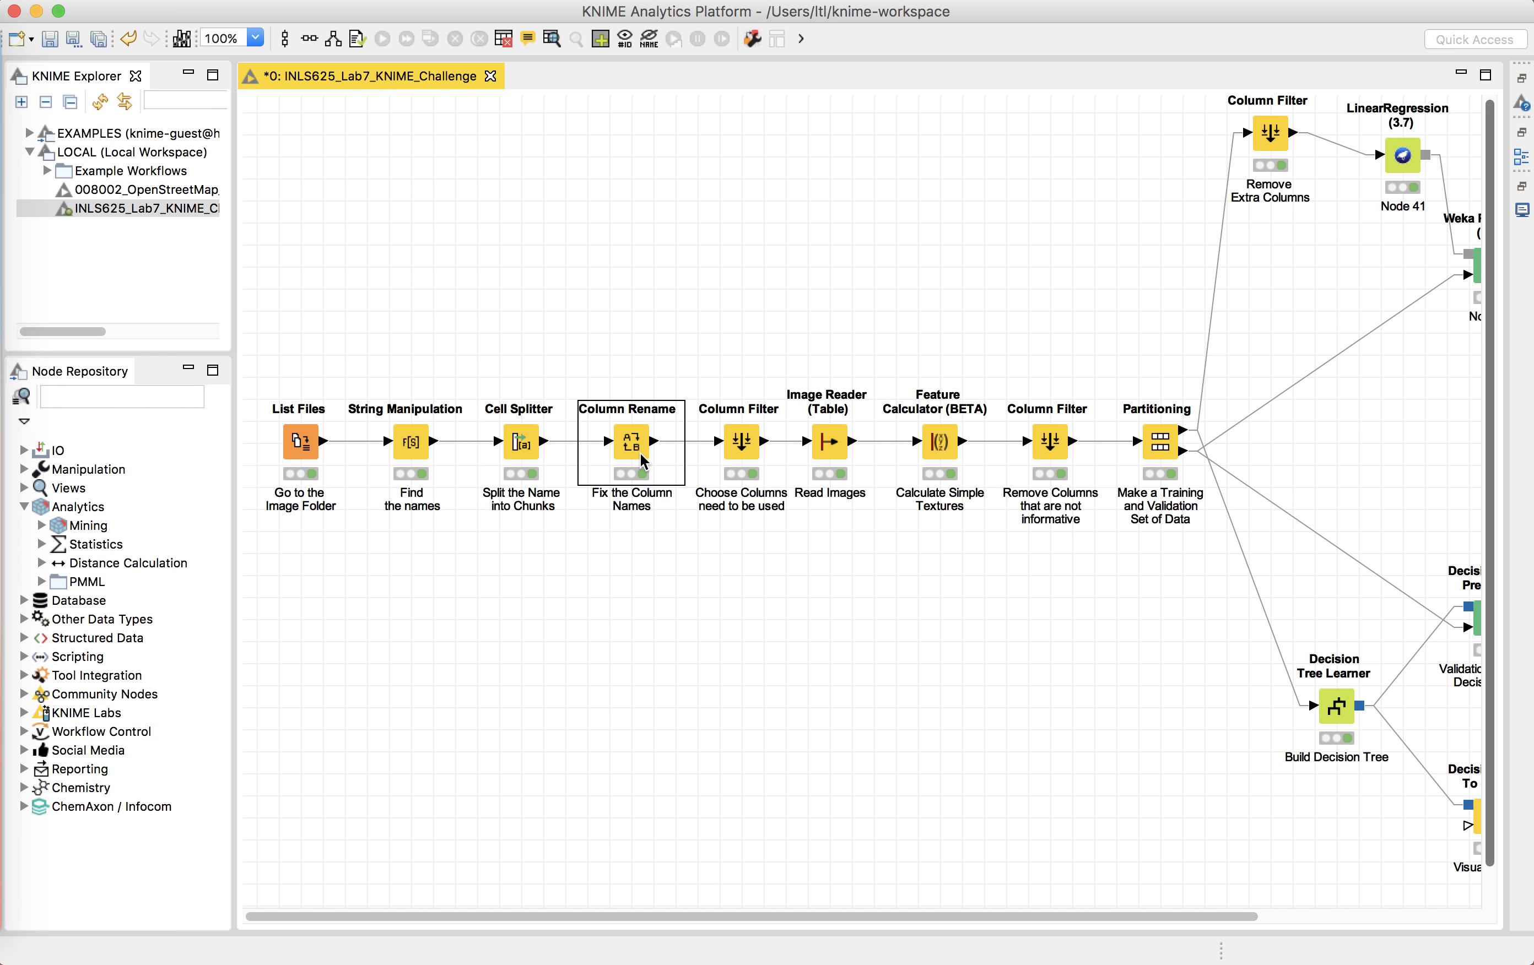
right_click(643, 459)
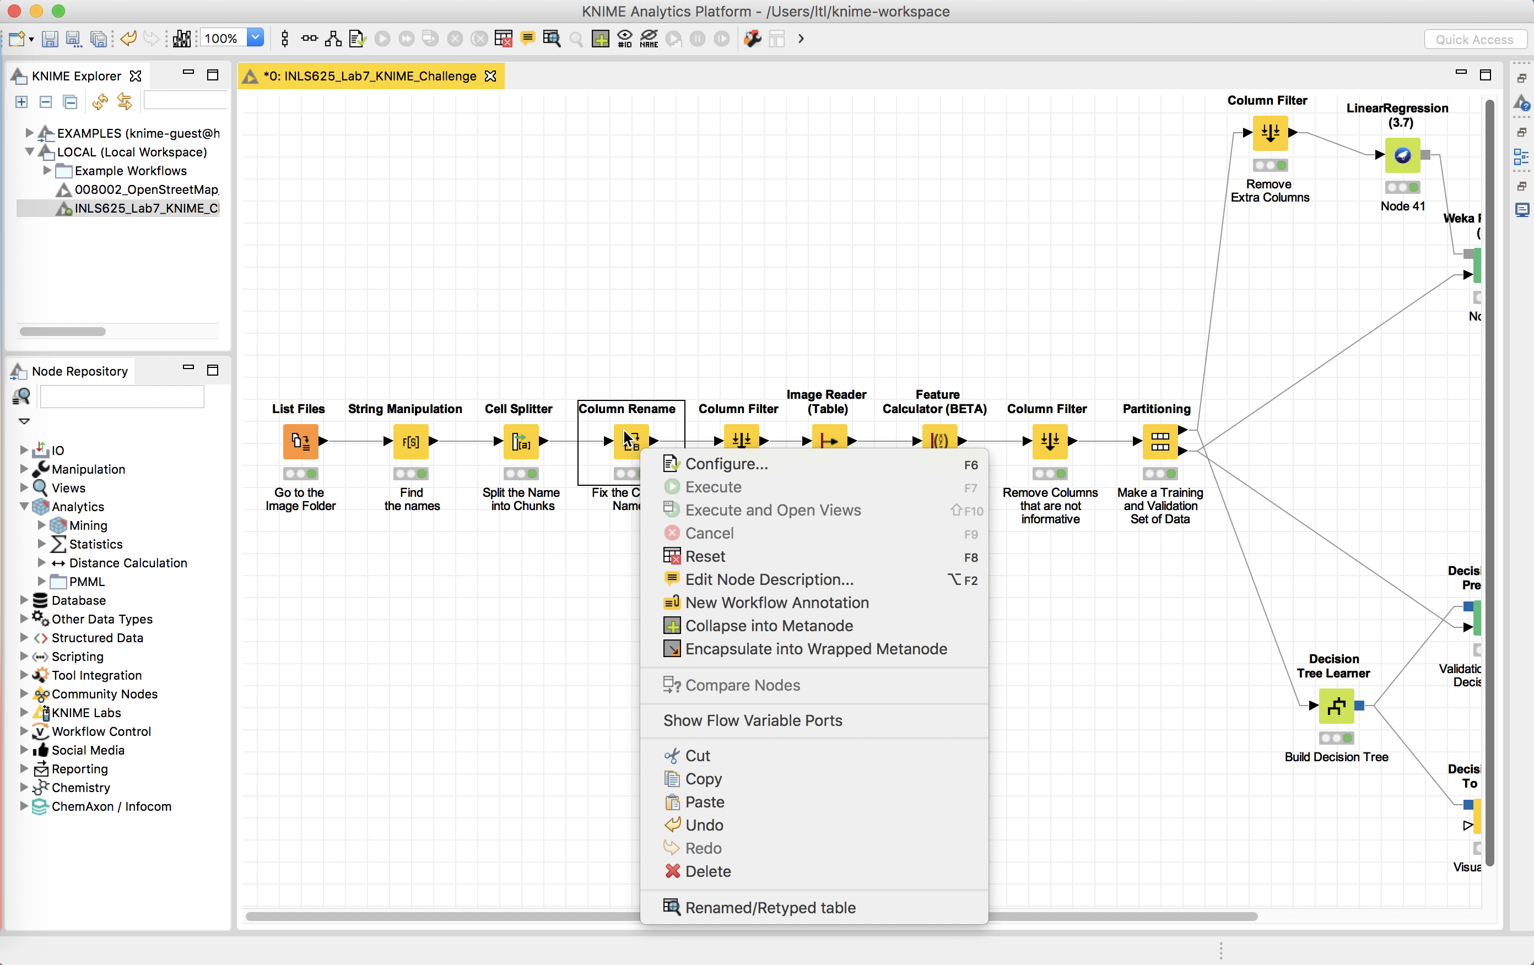
click(702, 464)
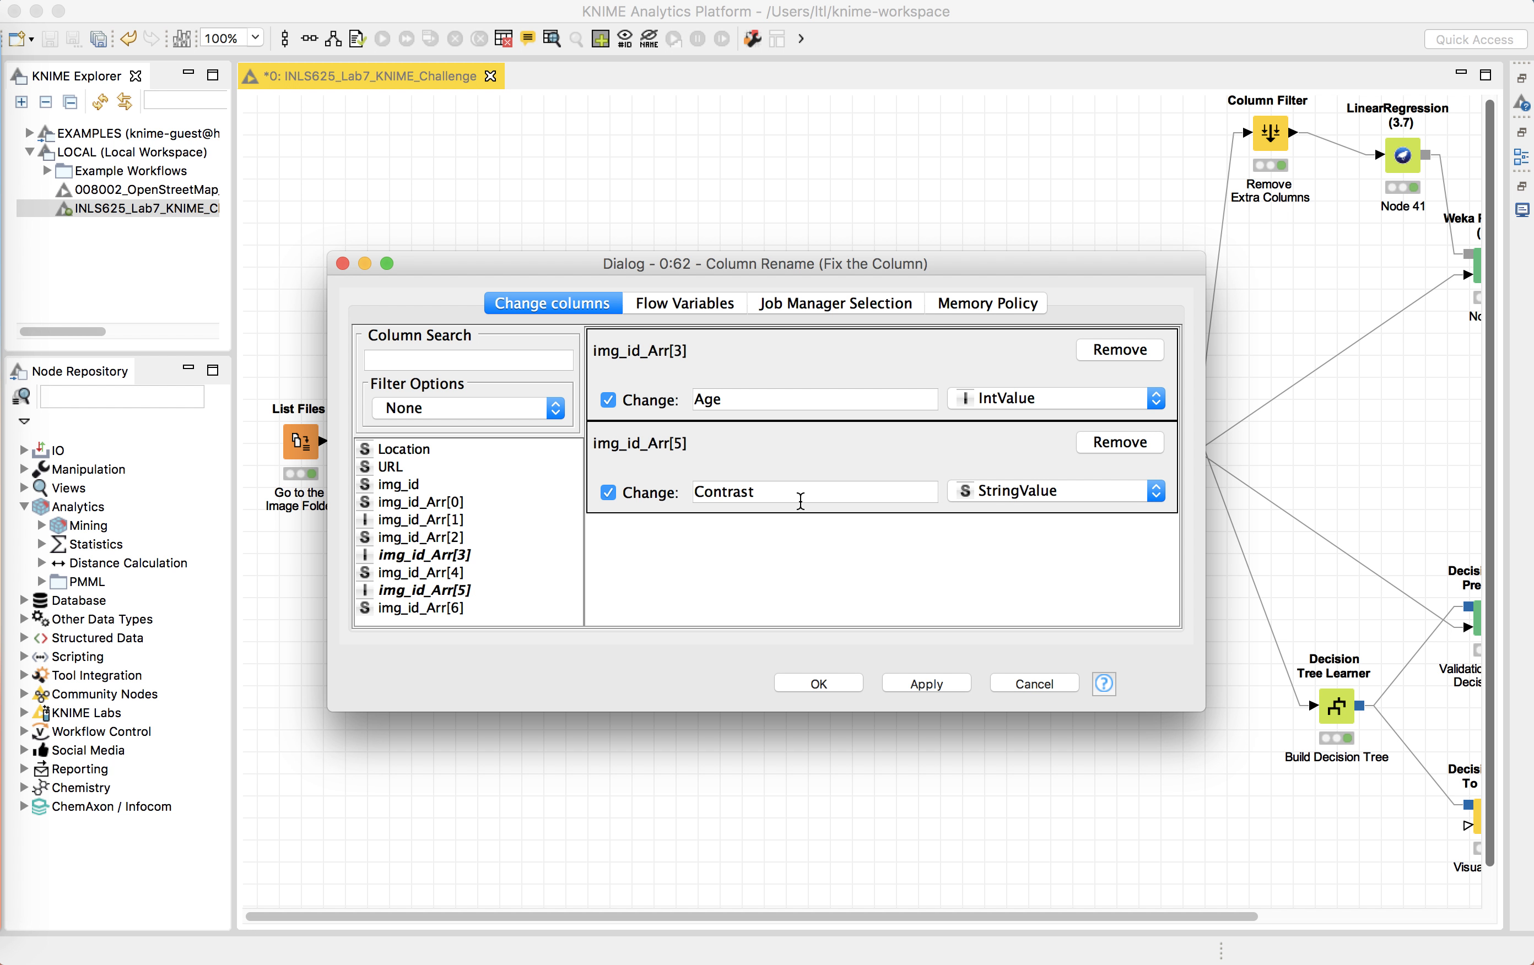
click(343, 263)
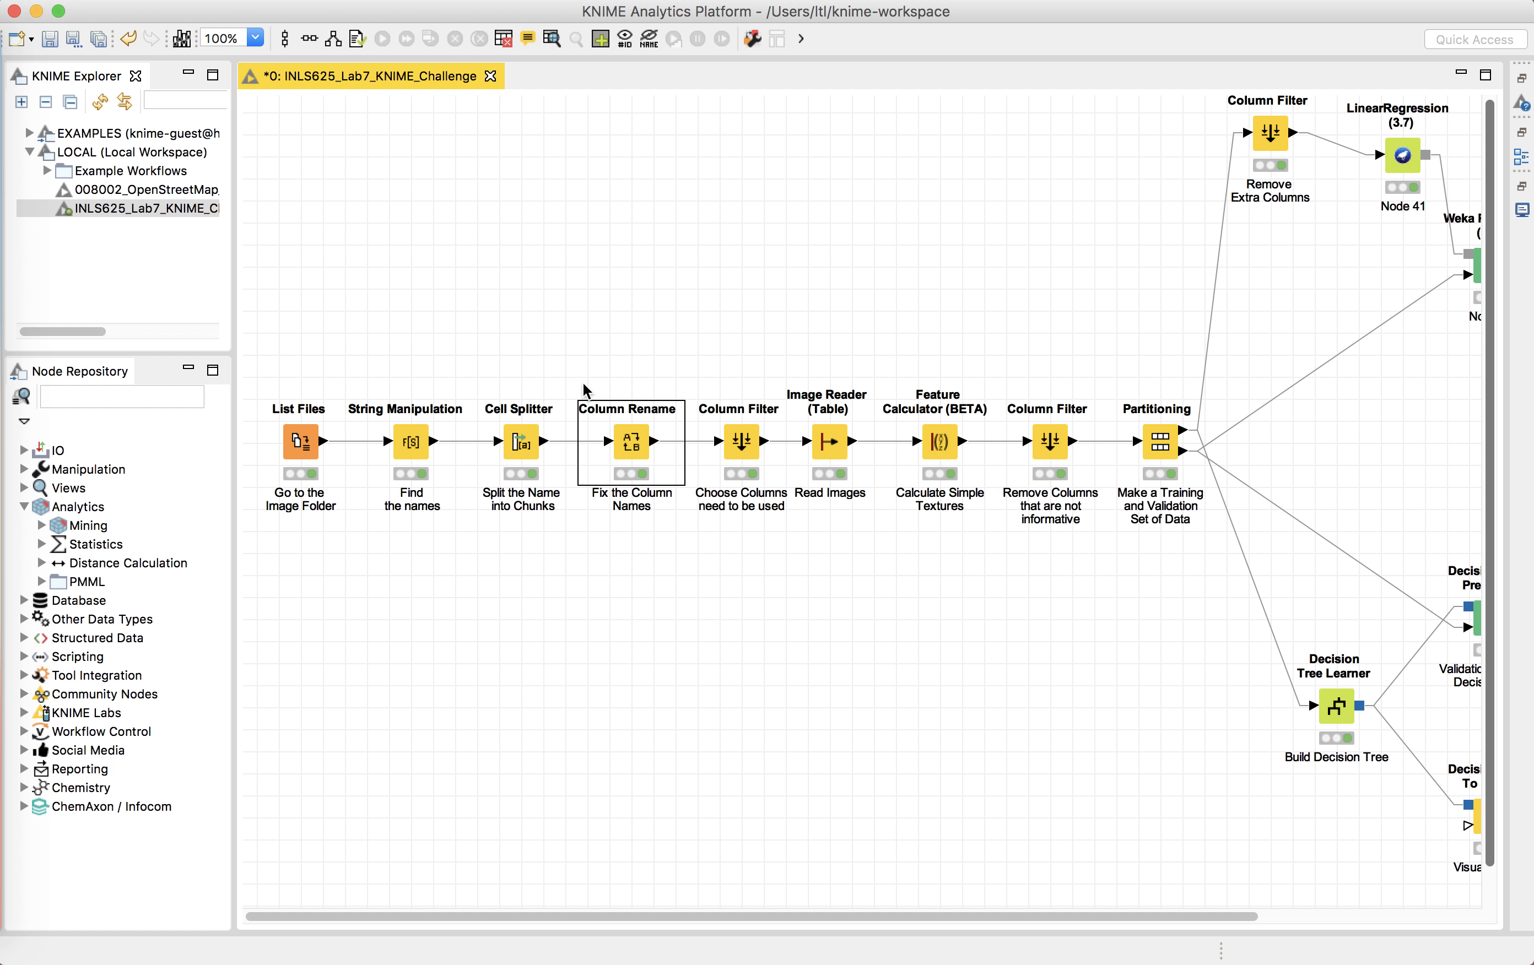
Step: In the Column Filter node's configuration, try including URL and excluding Location, then cancel the dialog
click(749, 449)
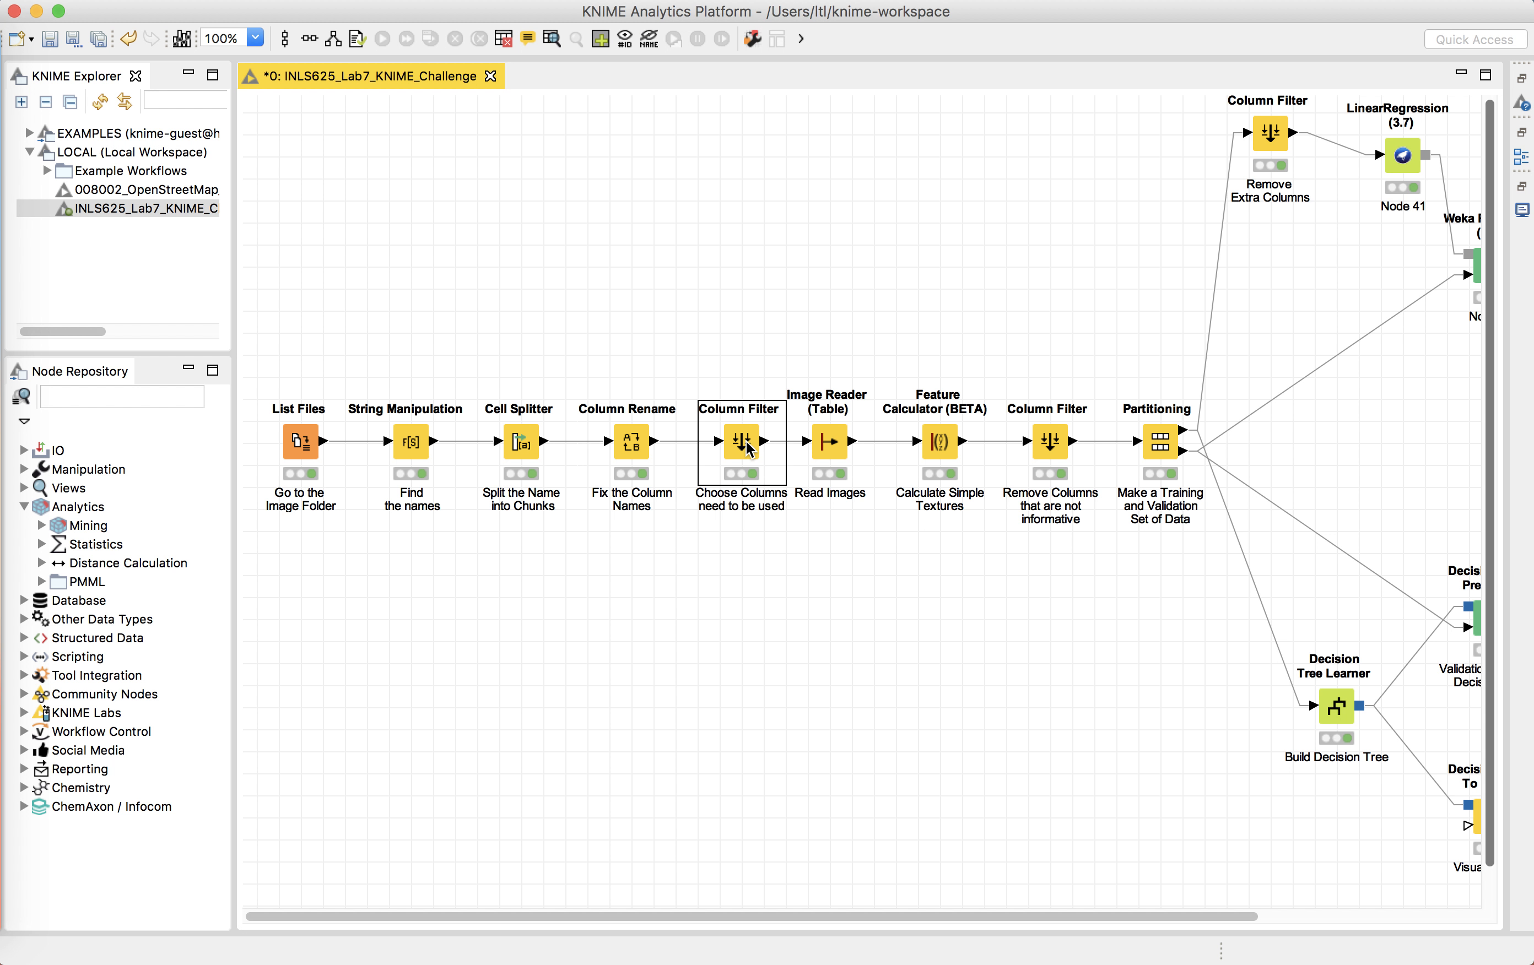
right_click(750, 449)
click(809, 451)
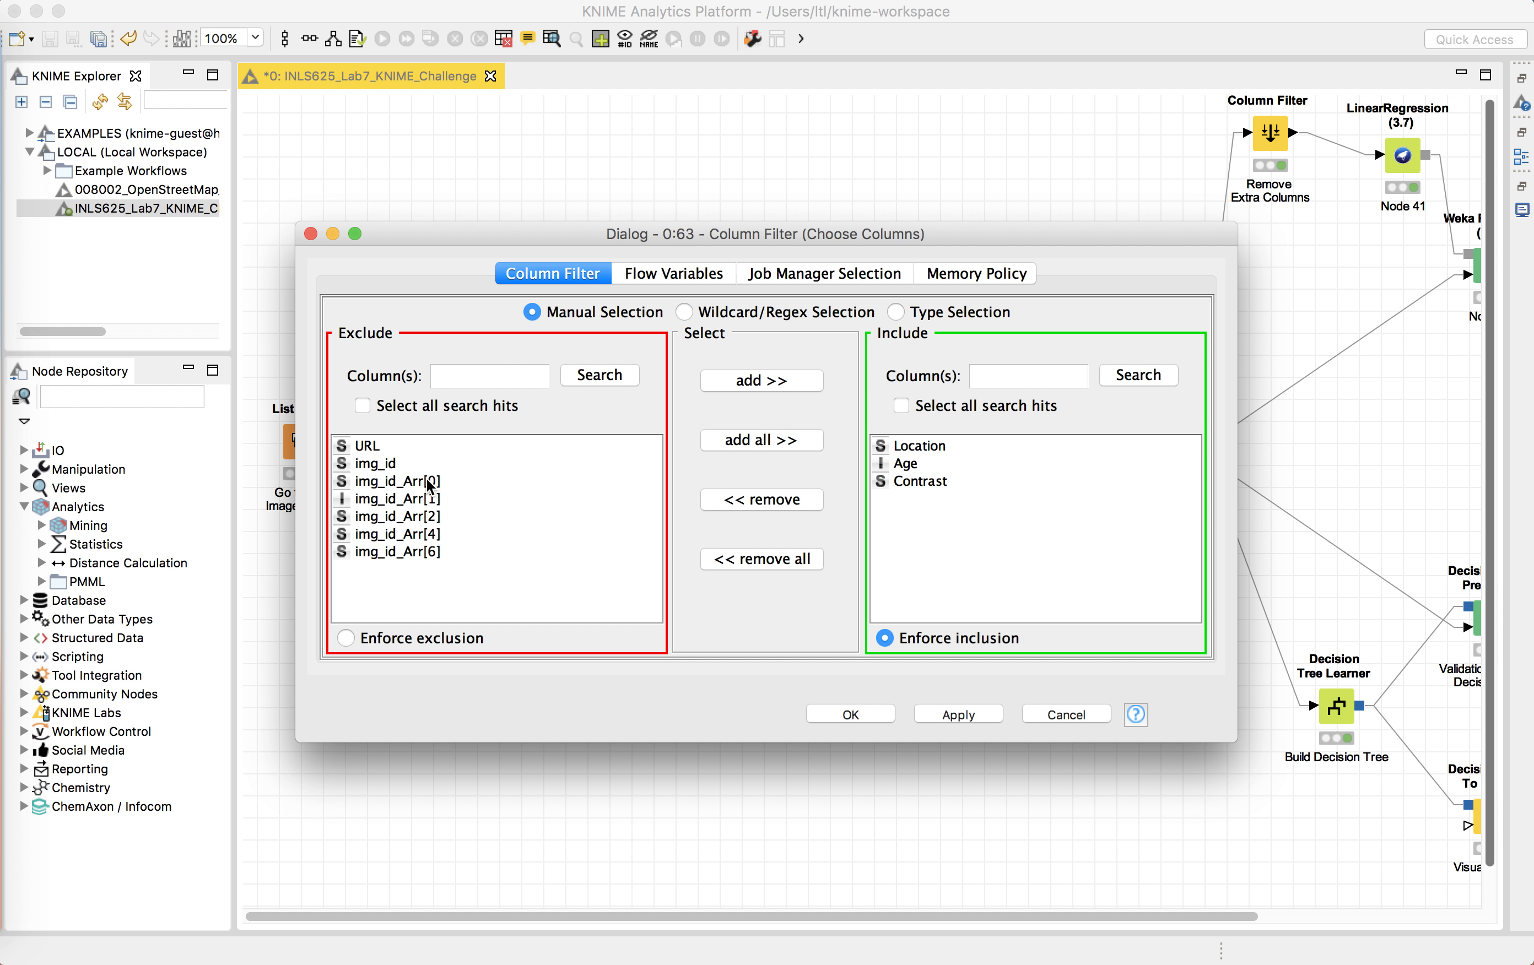
click(919, 463)
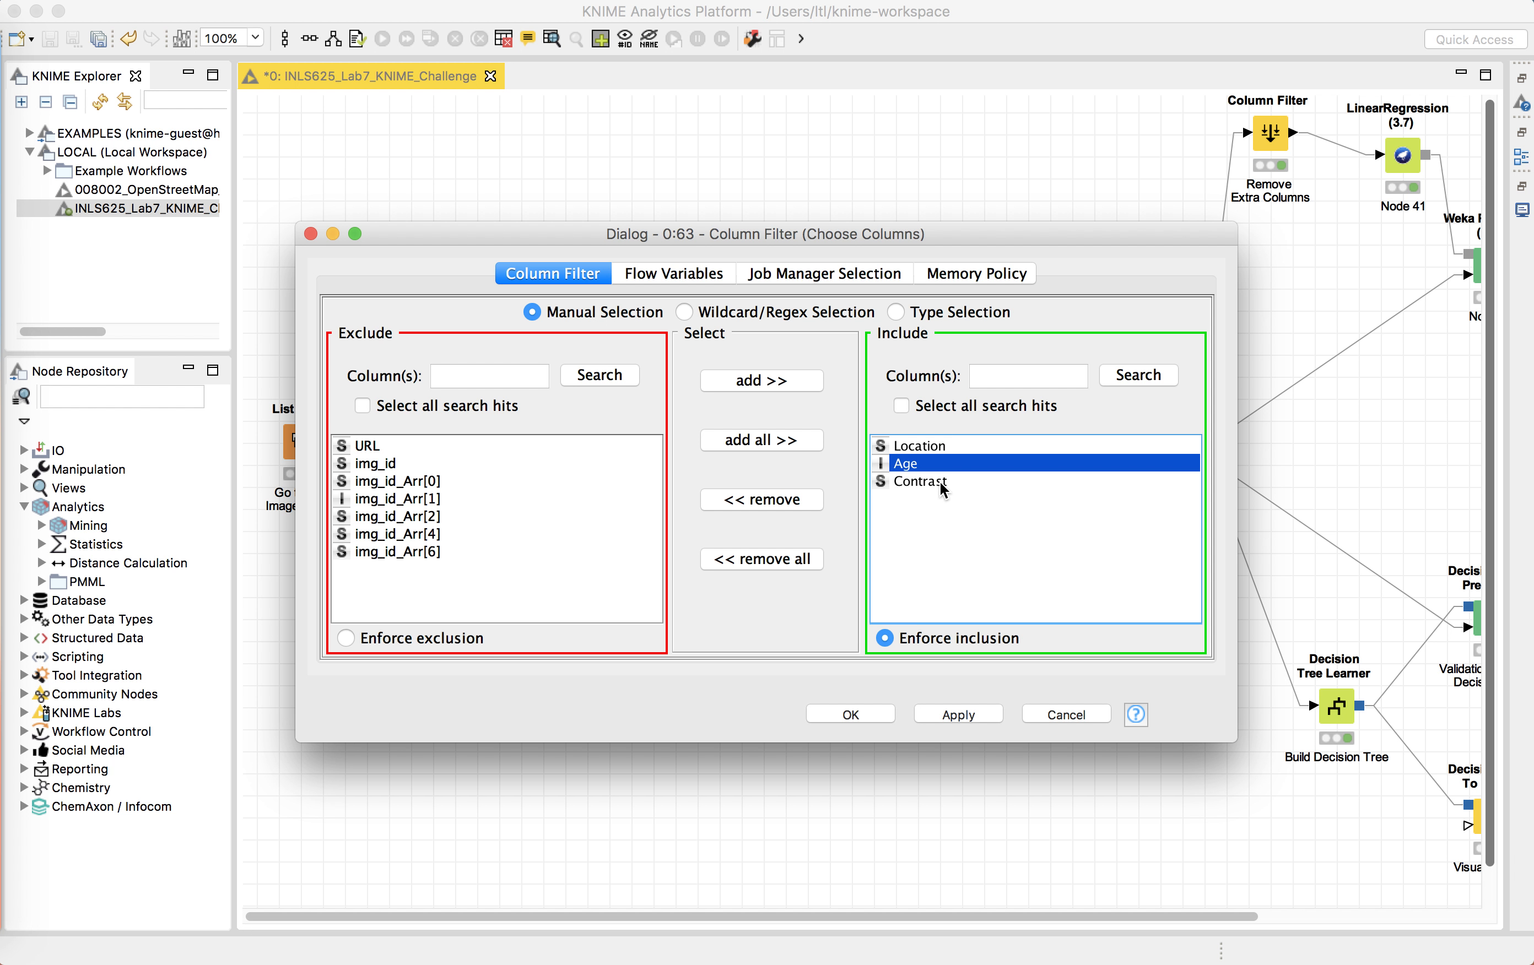
click(938, 482)
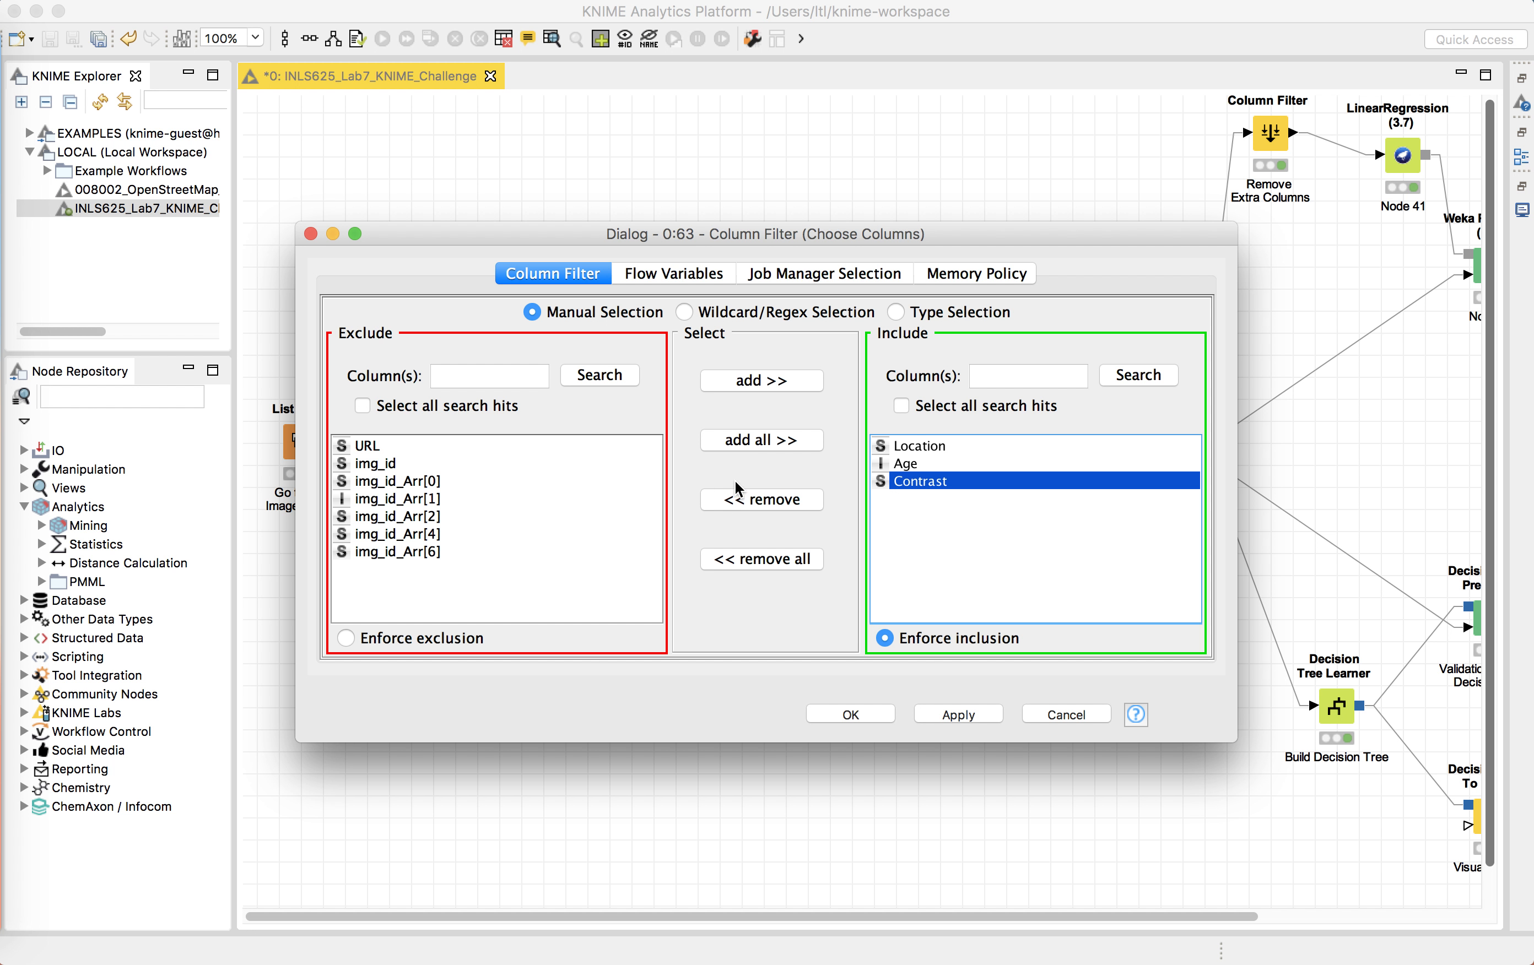
click(385, 450)
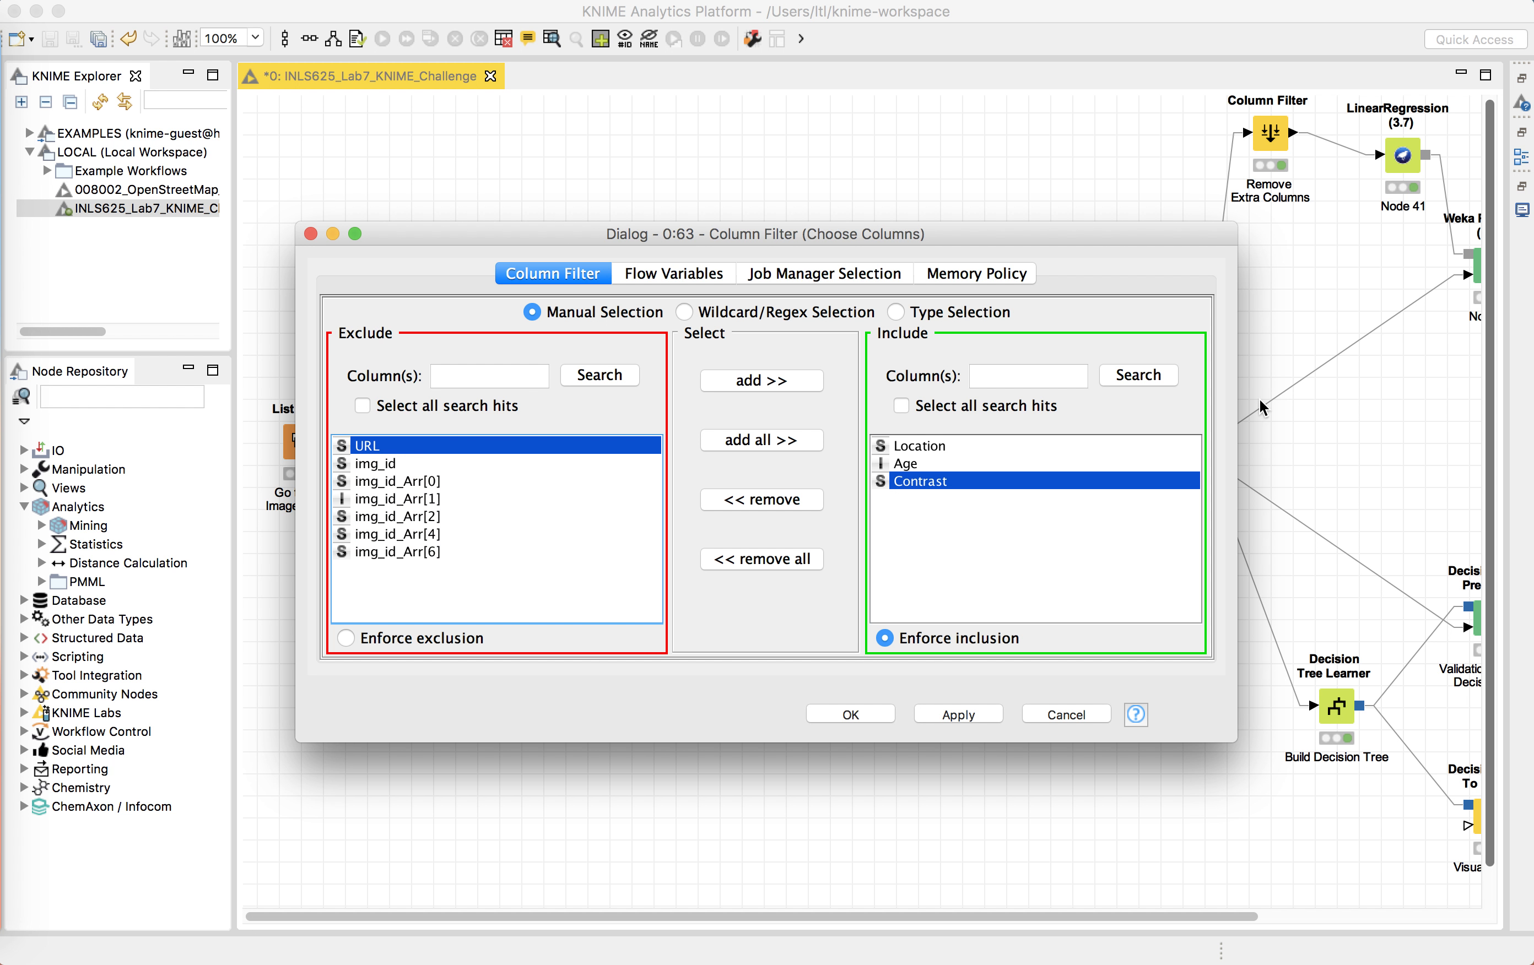
click(795, 386)
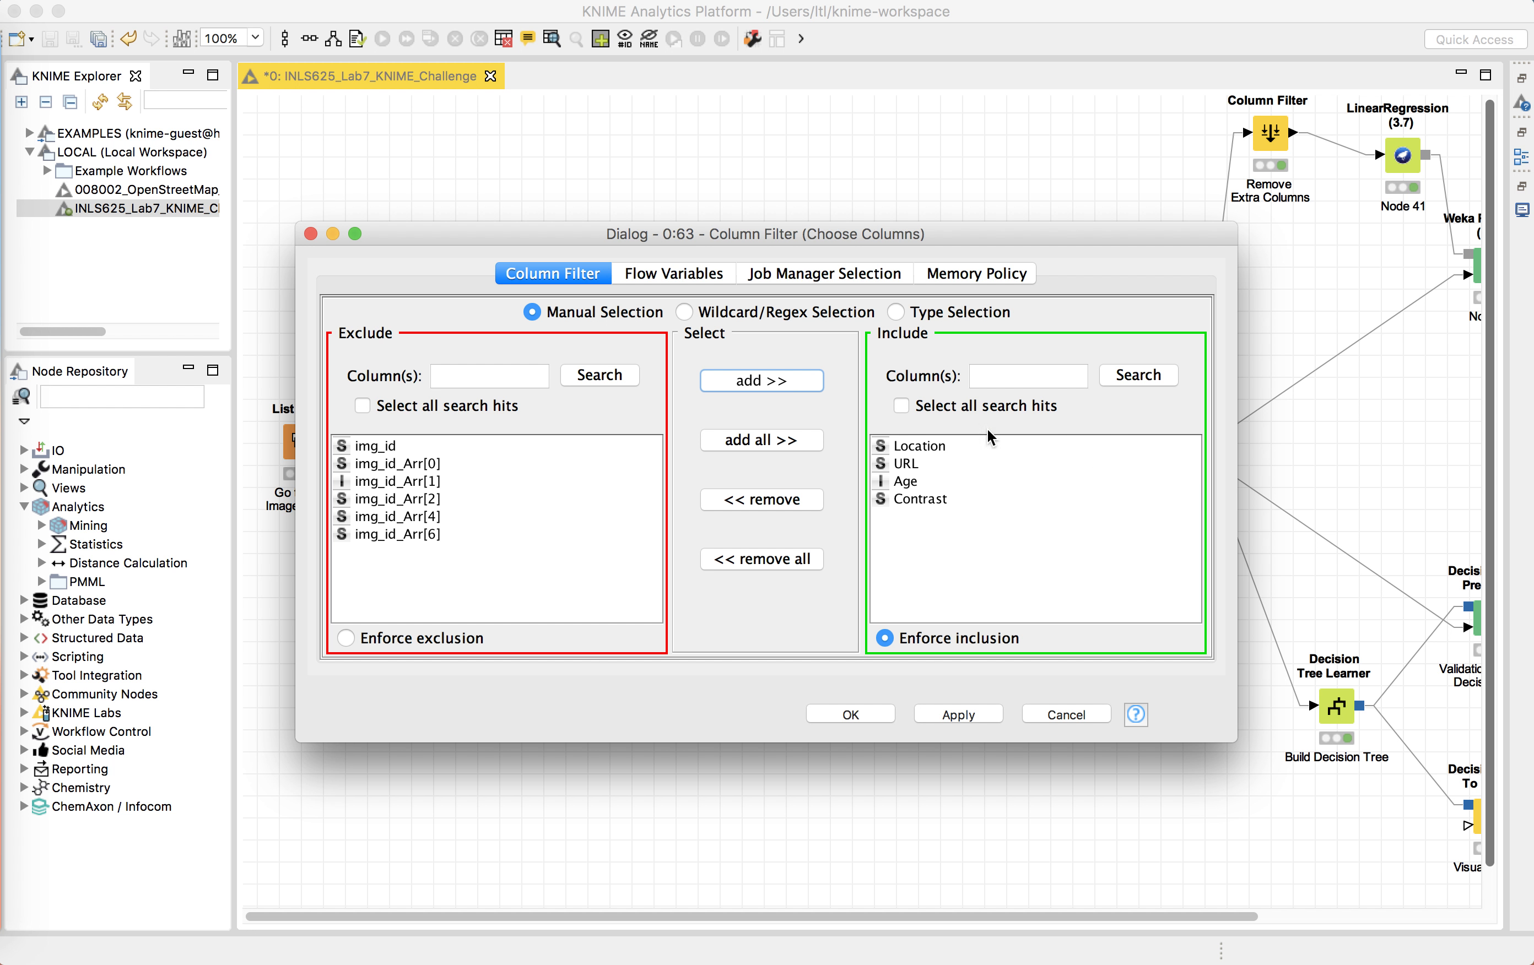
click(936, 451)
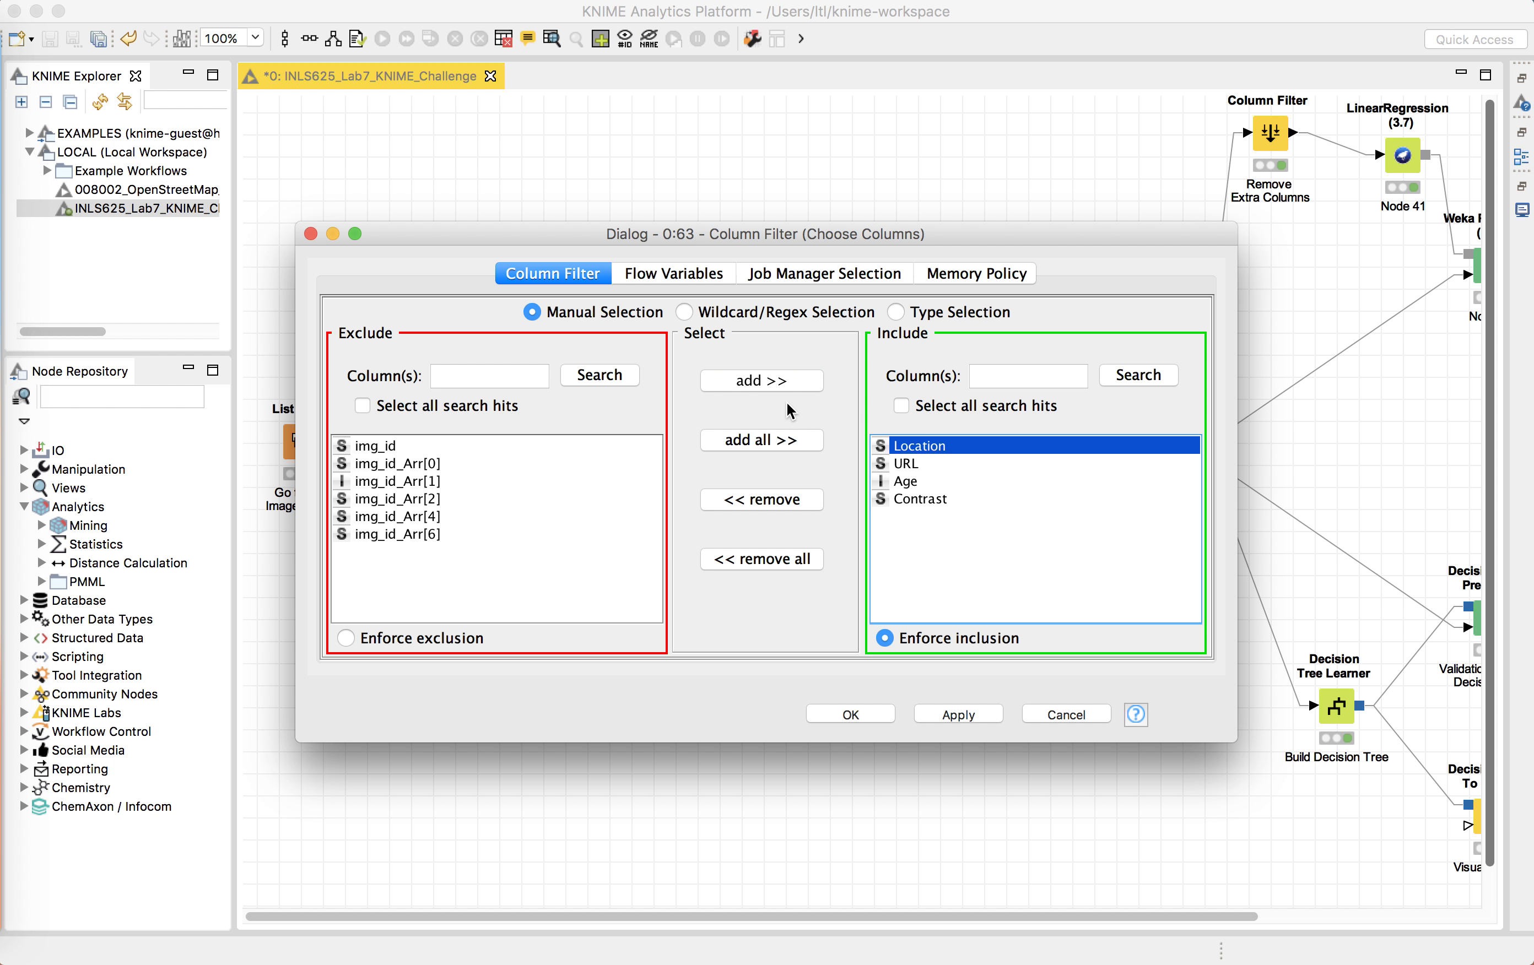
click(791, 500)
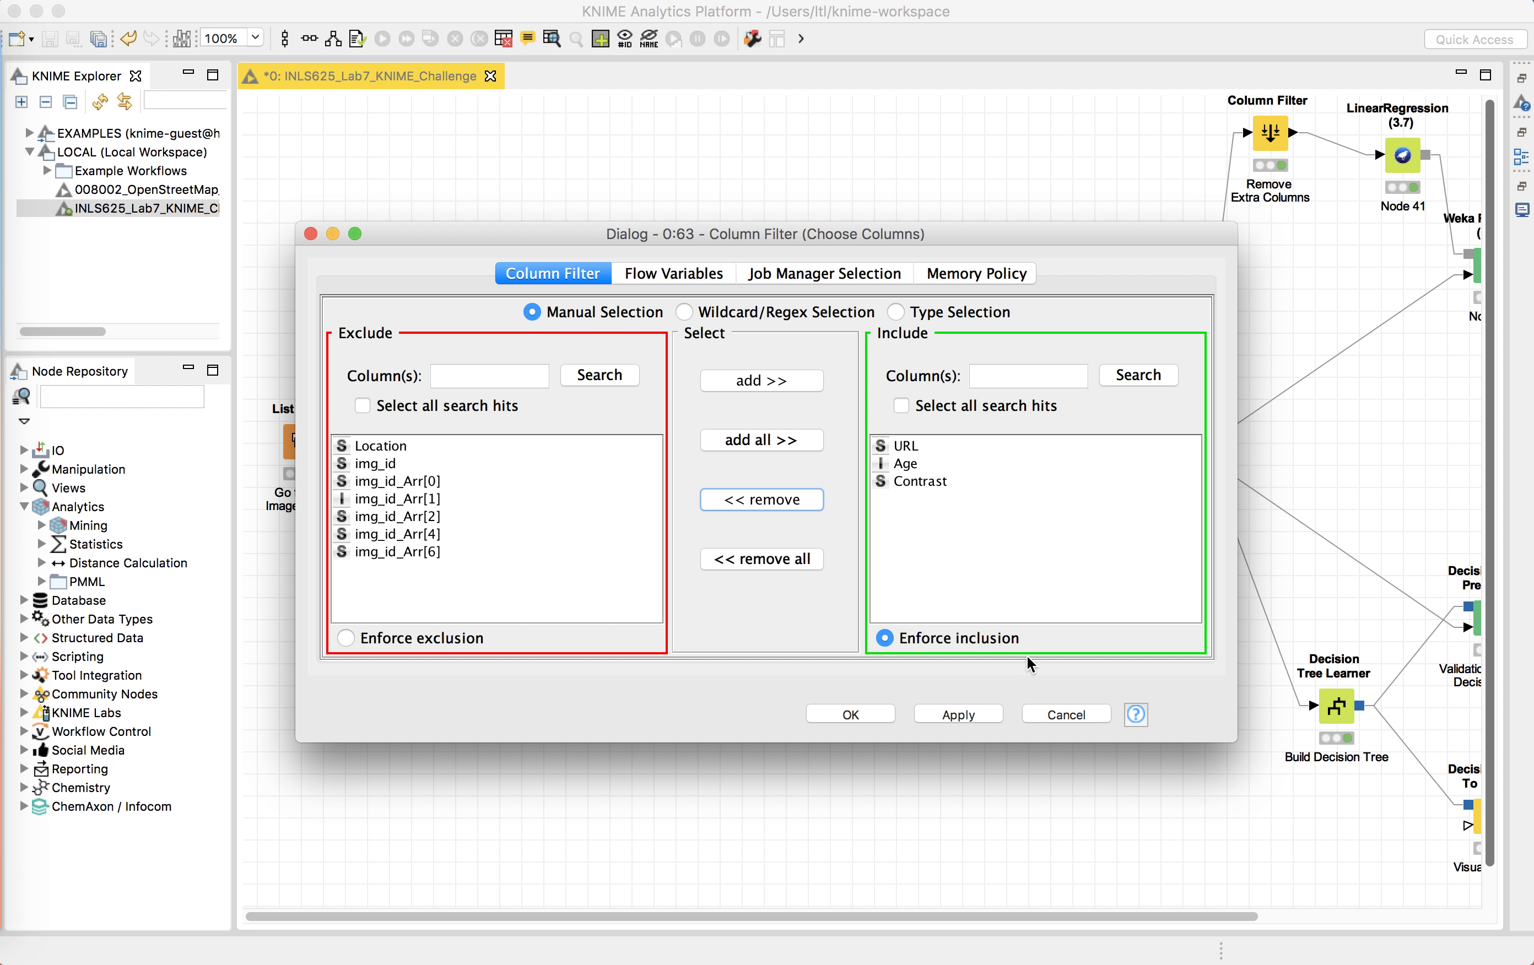
click(1061, 714)
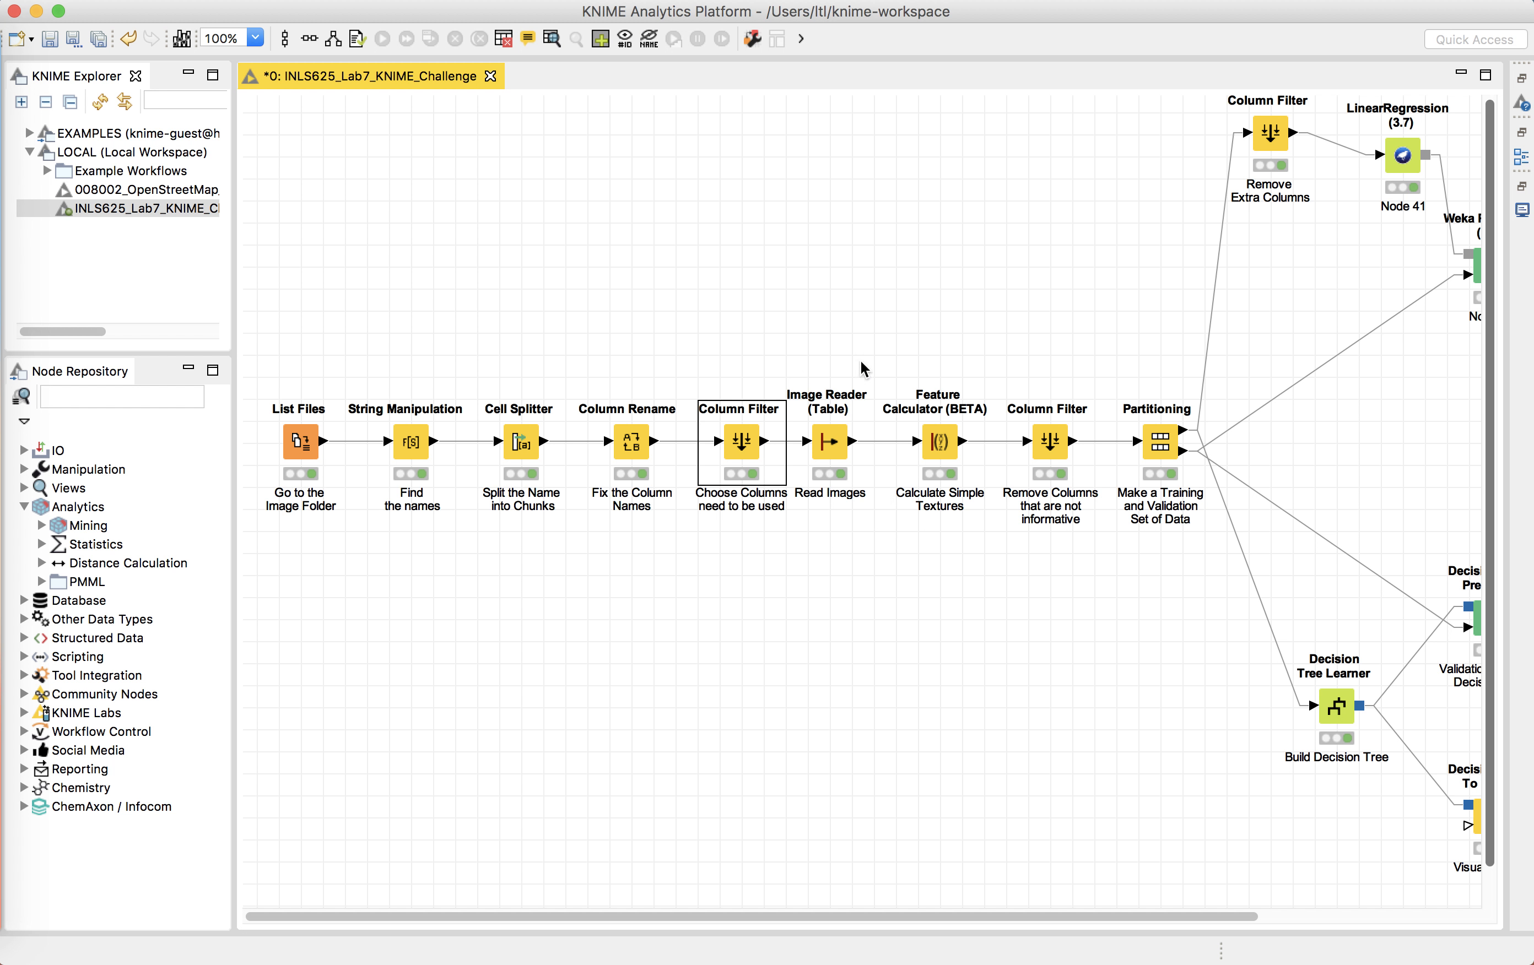
Step: Inspect the Image Reader node's configuration using the Location column, moving the dialog aside before closing it
click(827, 449)
right_click(827, 449)
click(864, 454)
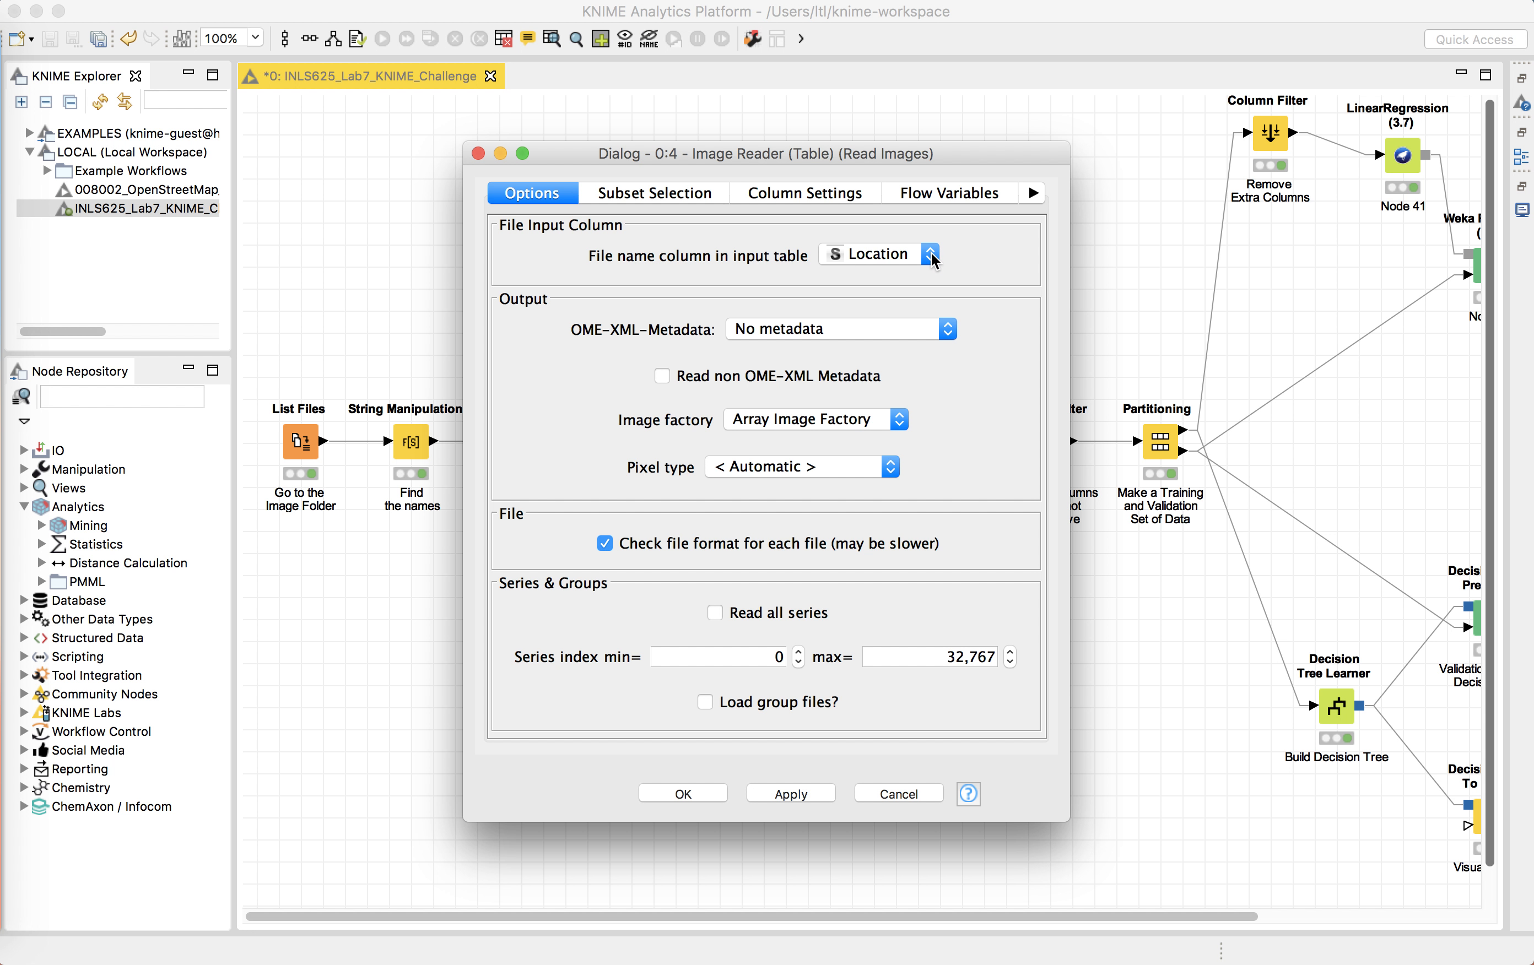
drag(772, 155, 536, 182)
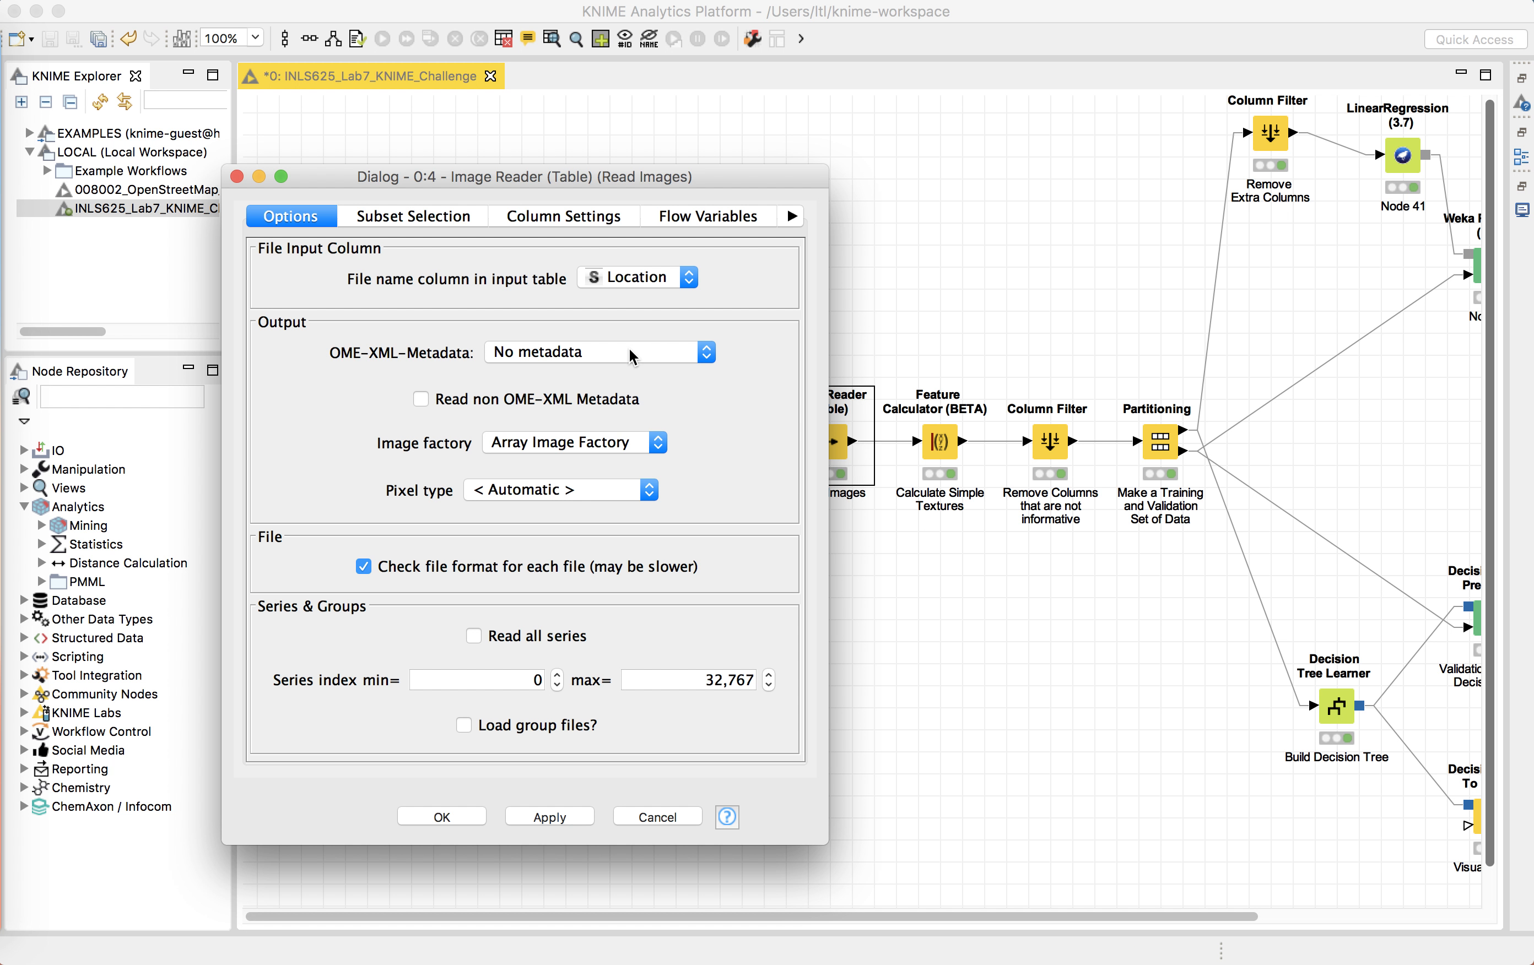
click(238, 177)
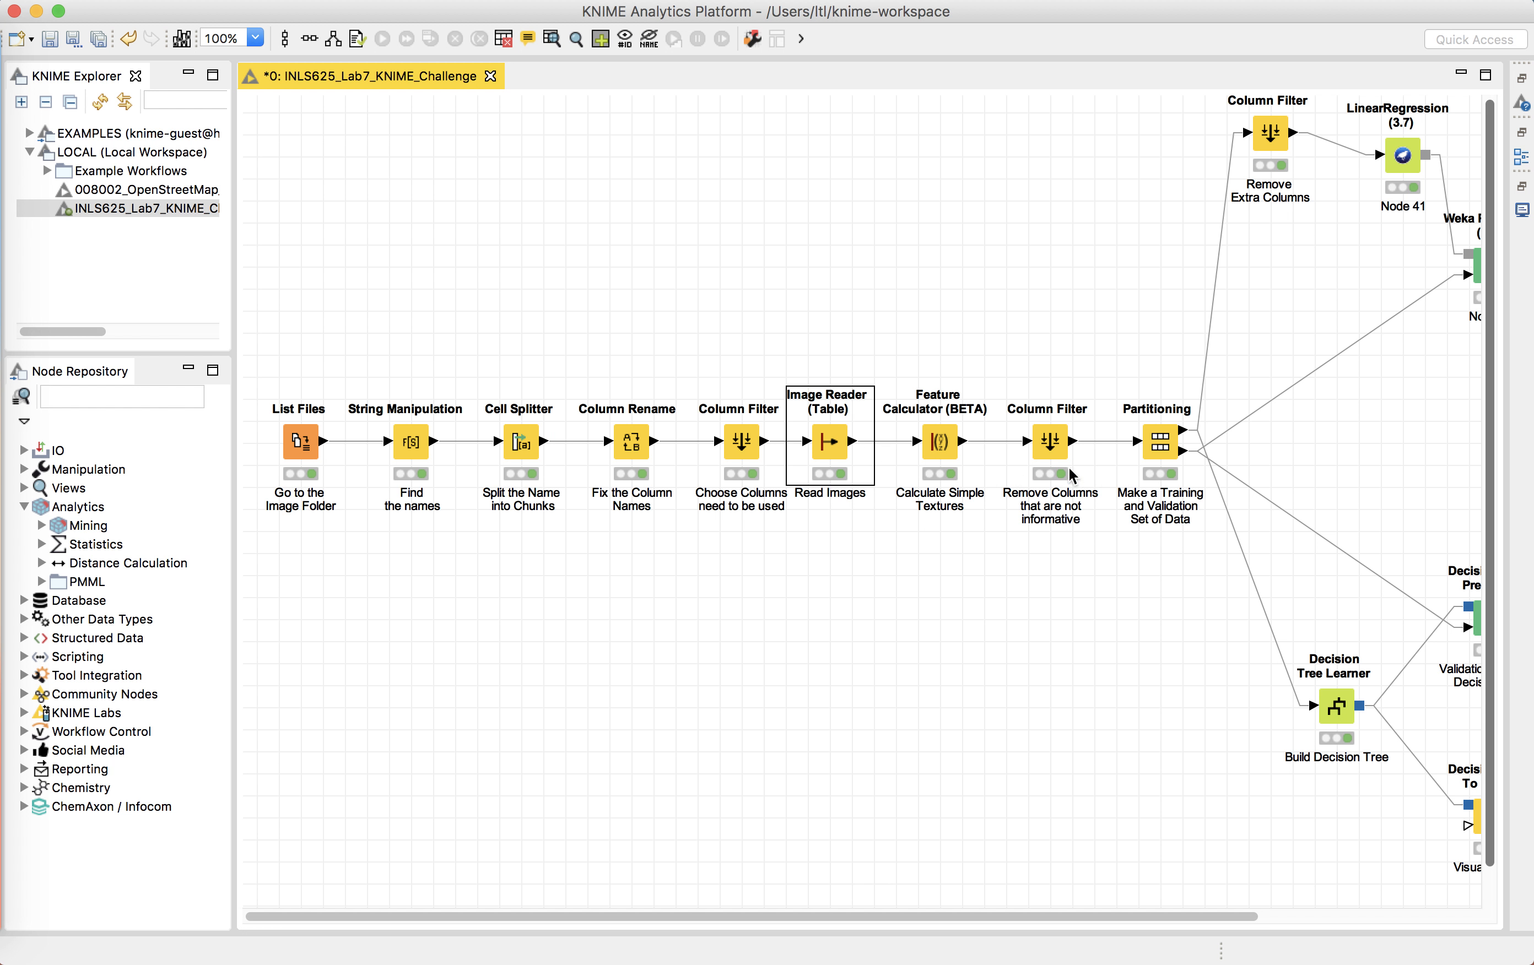
Step: Open the Image Reader node's Images output, scroll to the Image column, and select the first image cell
right_click(859, 446)
click(989, 928)
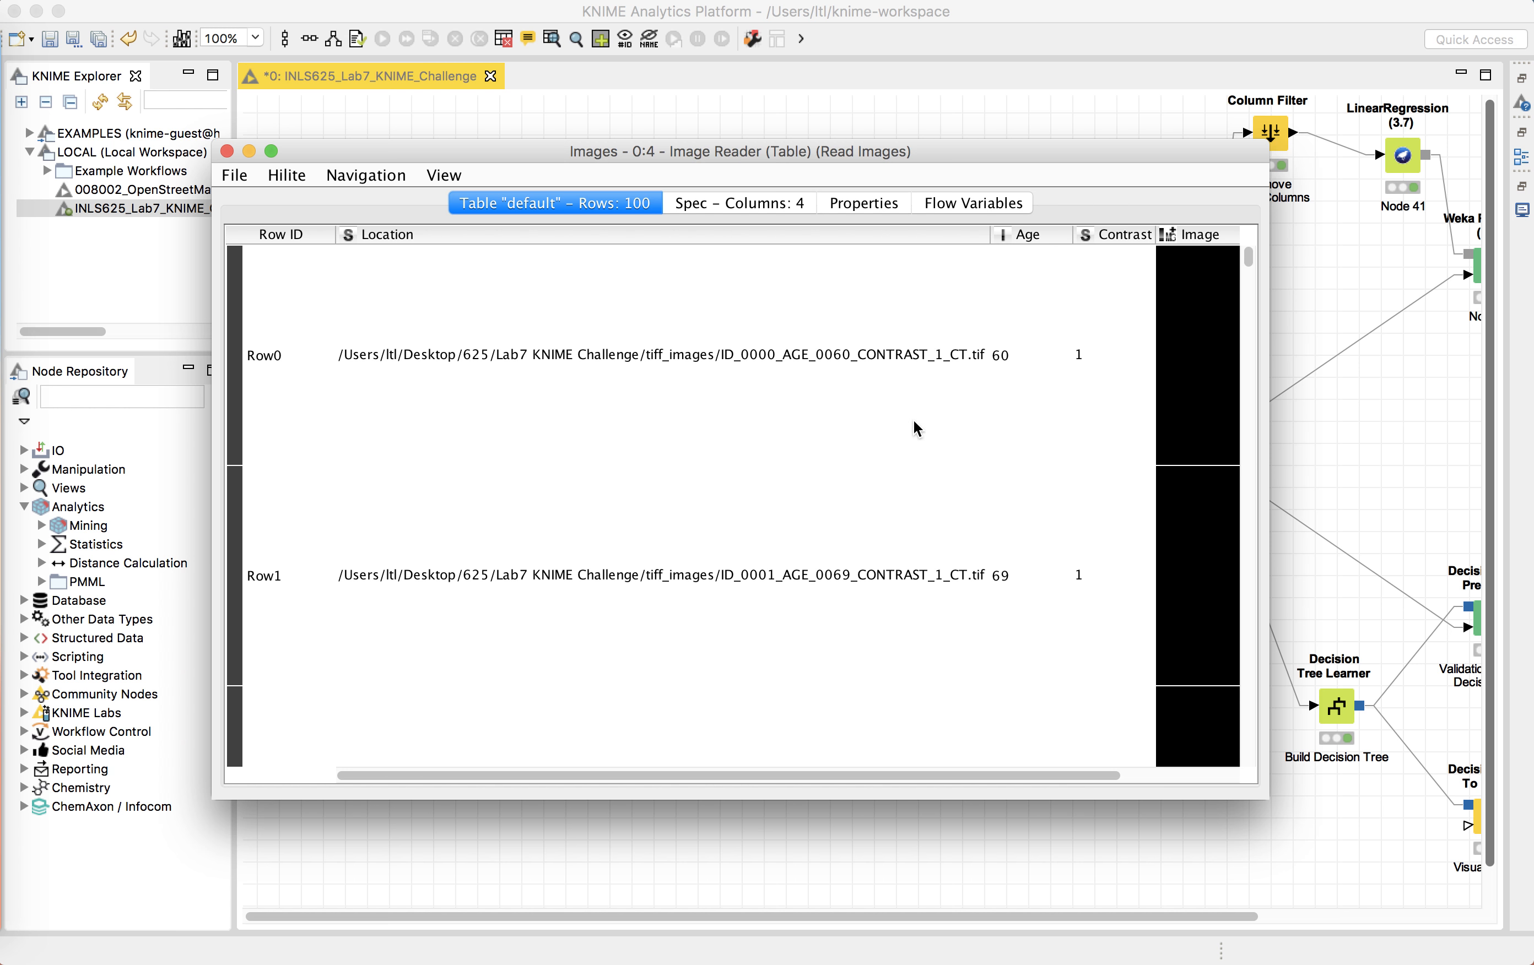
scroll(954, 332, right, 5)
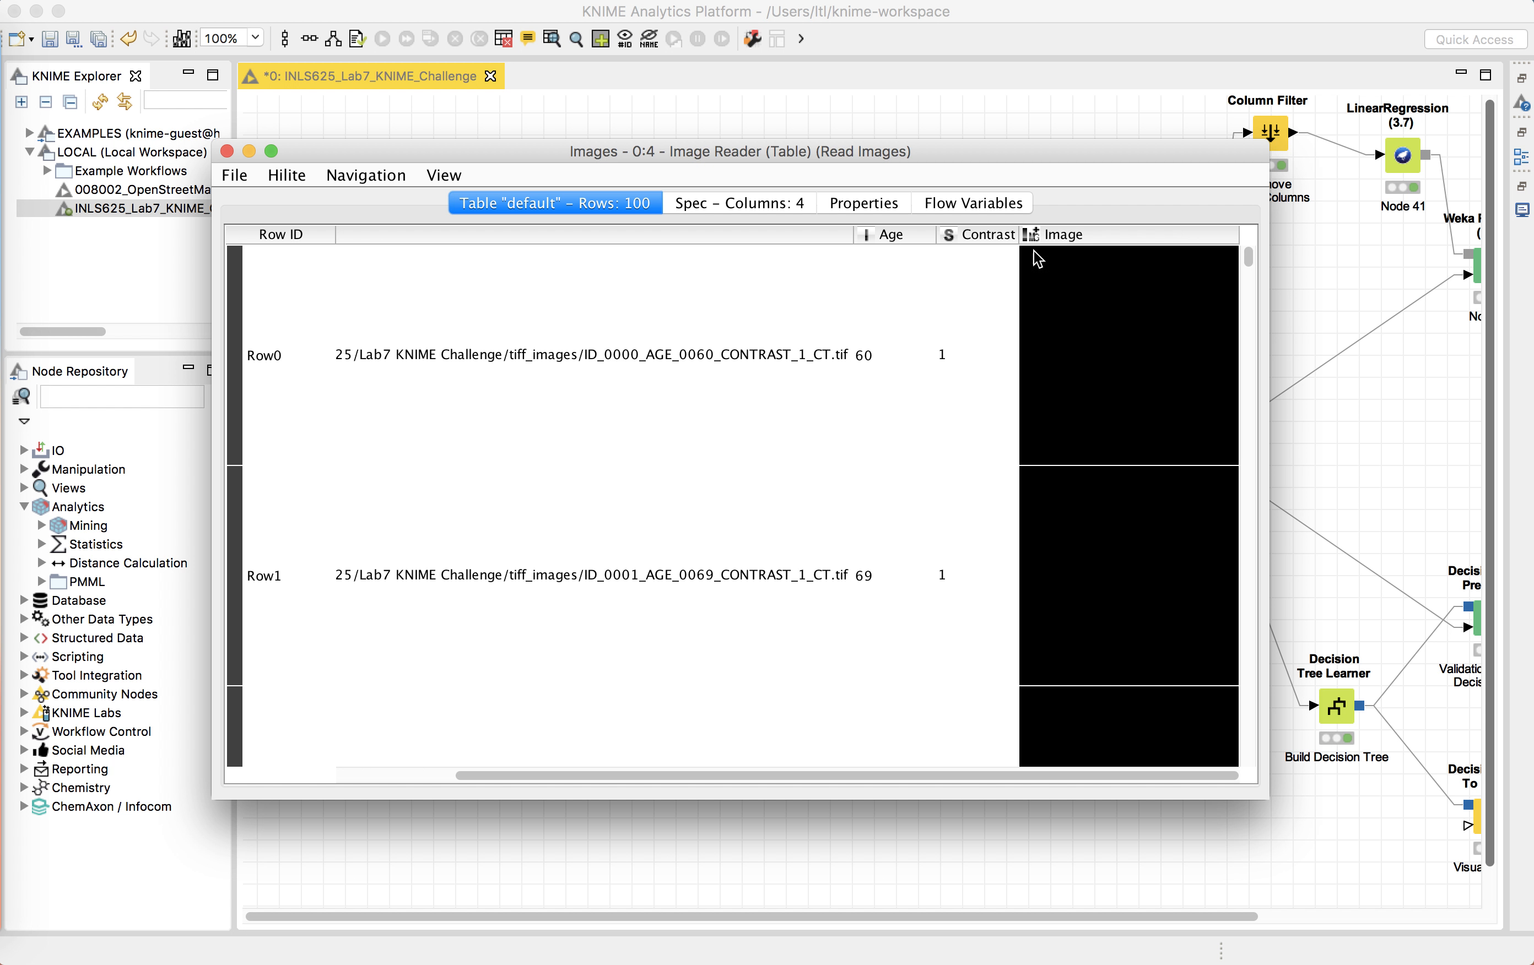
click(1075, 234)
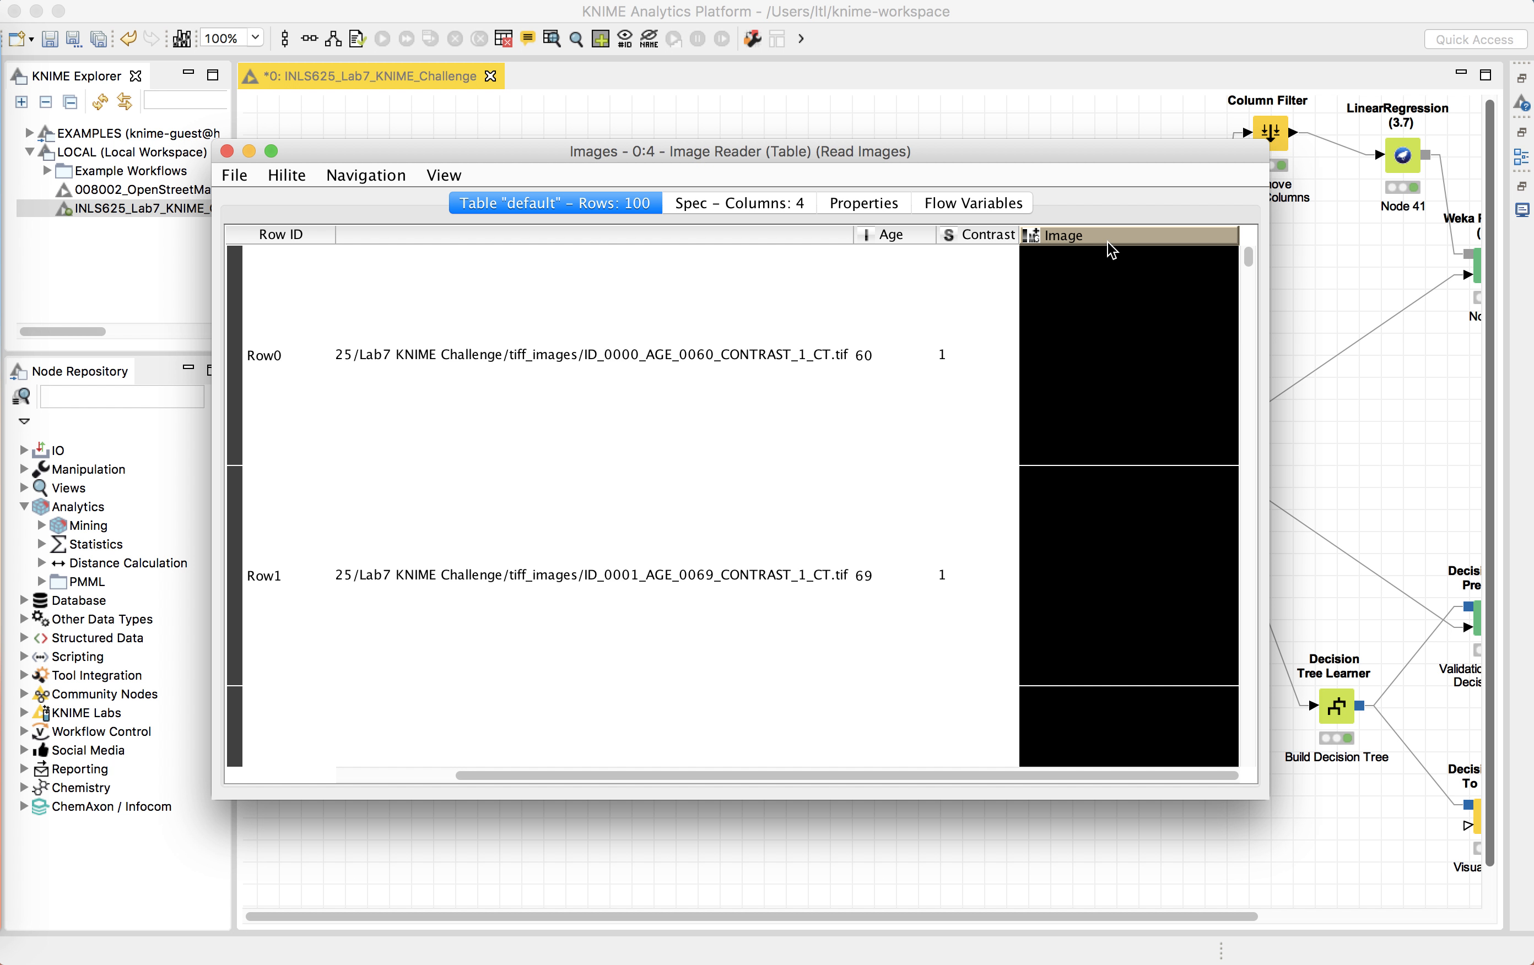
click(1102, 318)
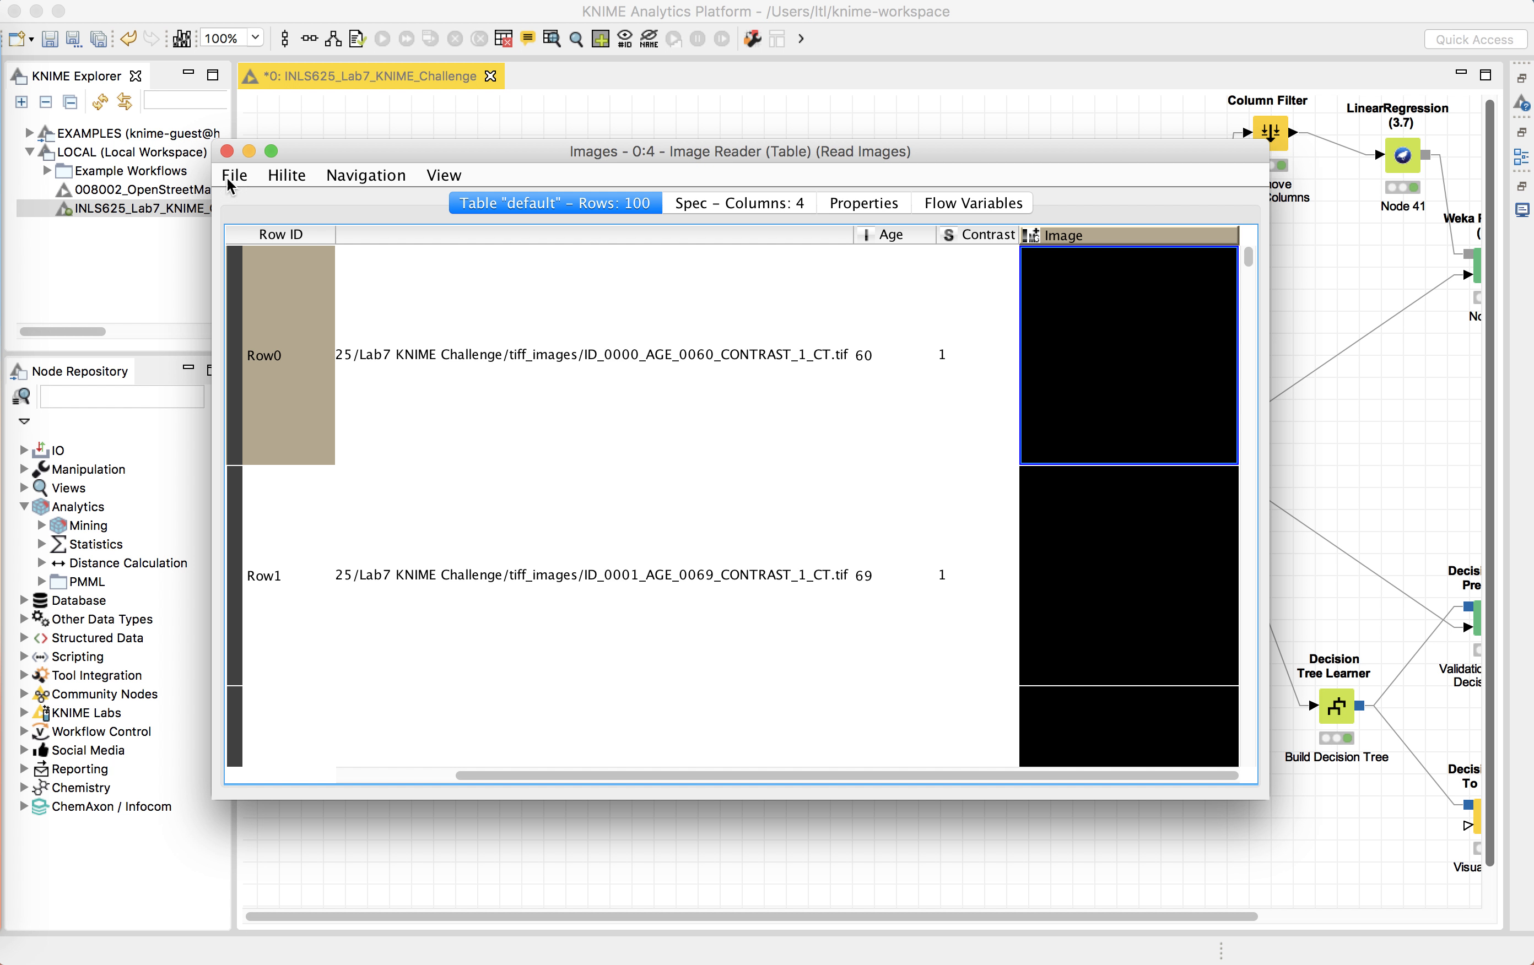
Step: Switch to Photoshop, open the recent file ID_0005_AGE_0048_CONTRAST_1_CT.tif to view the CT slice, and return to KNIME
click(3, 799)
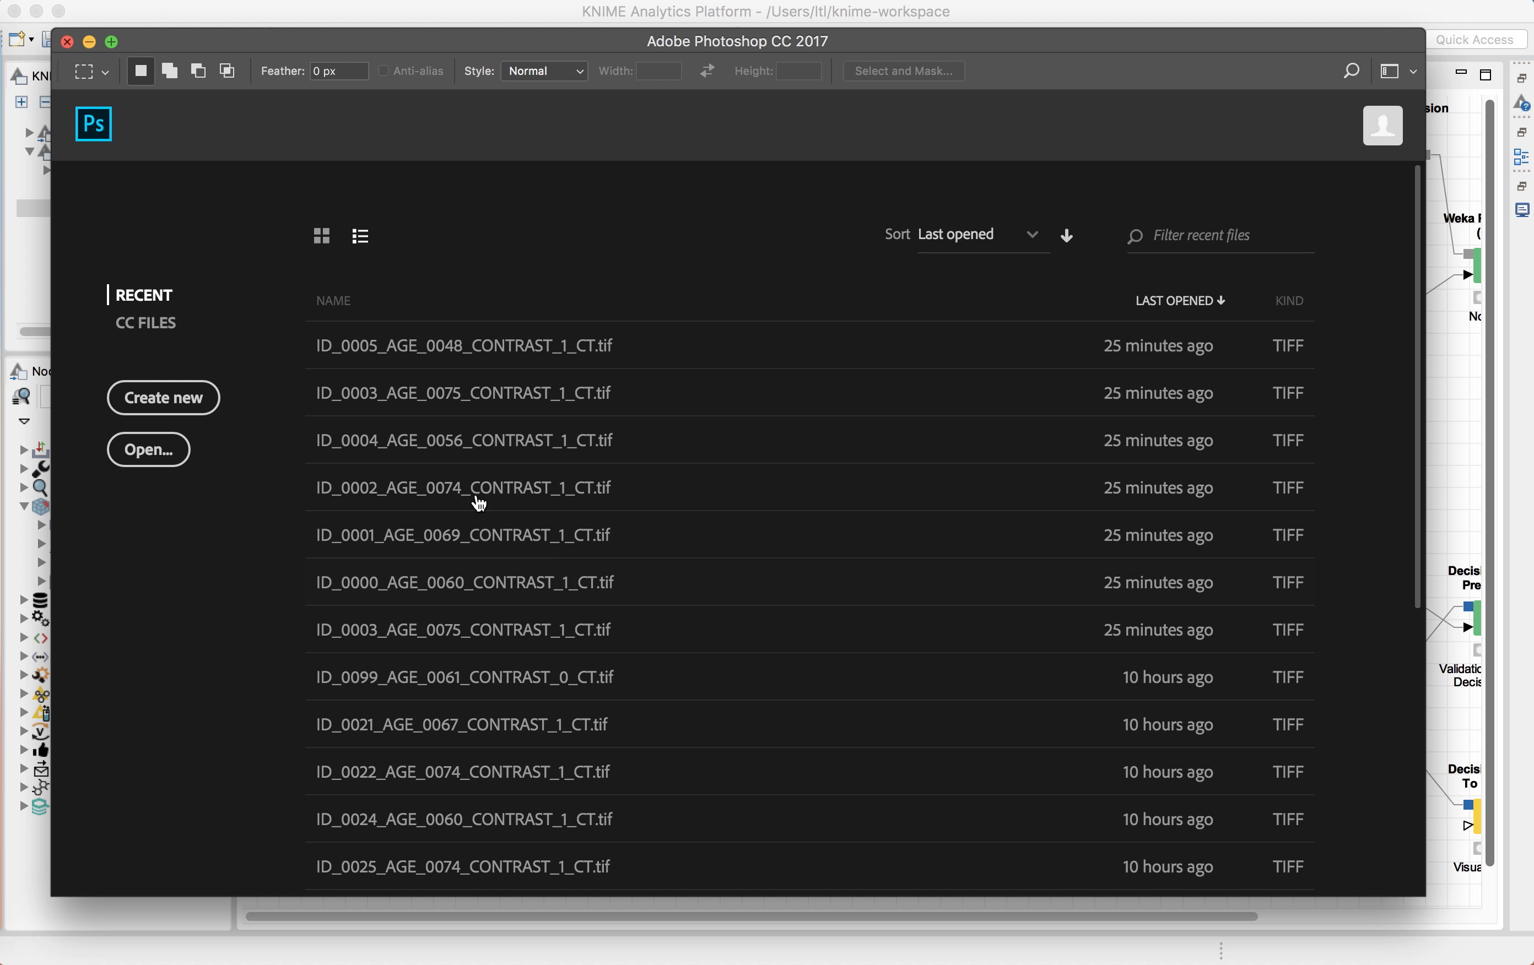
click(430, 345)
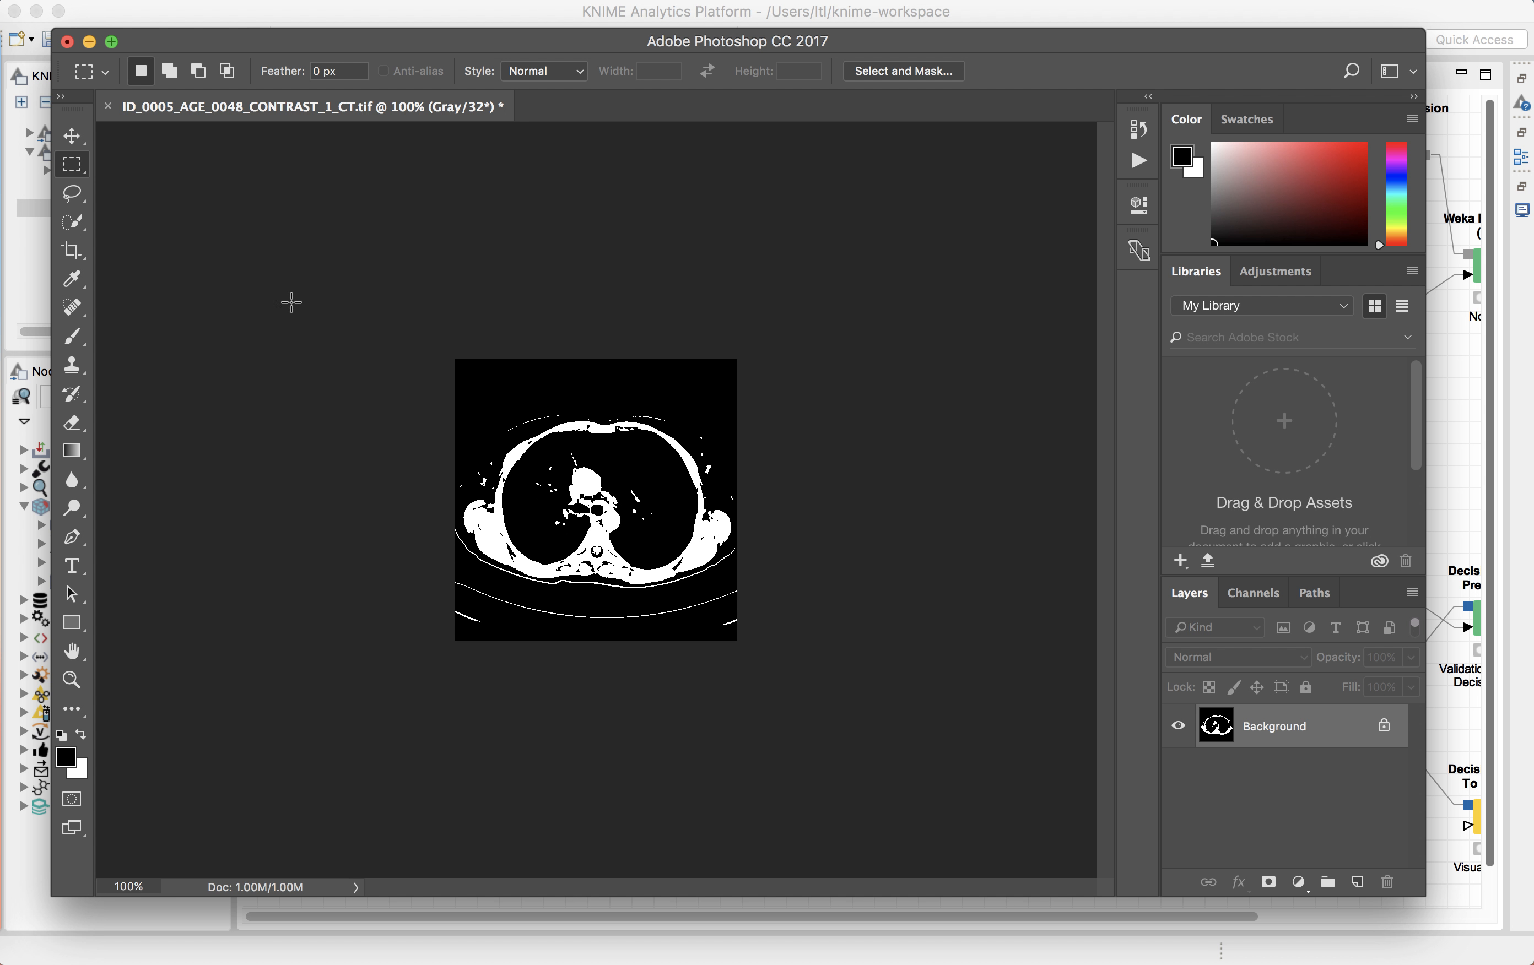
click(687, 20)
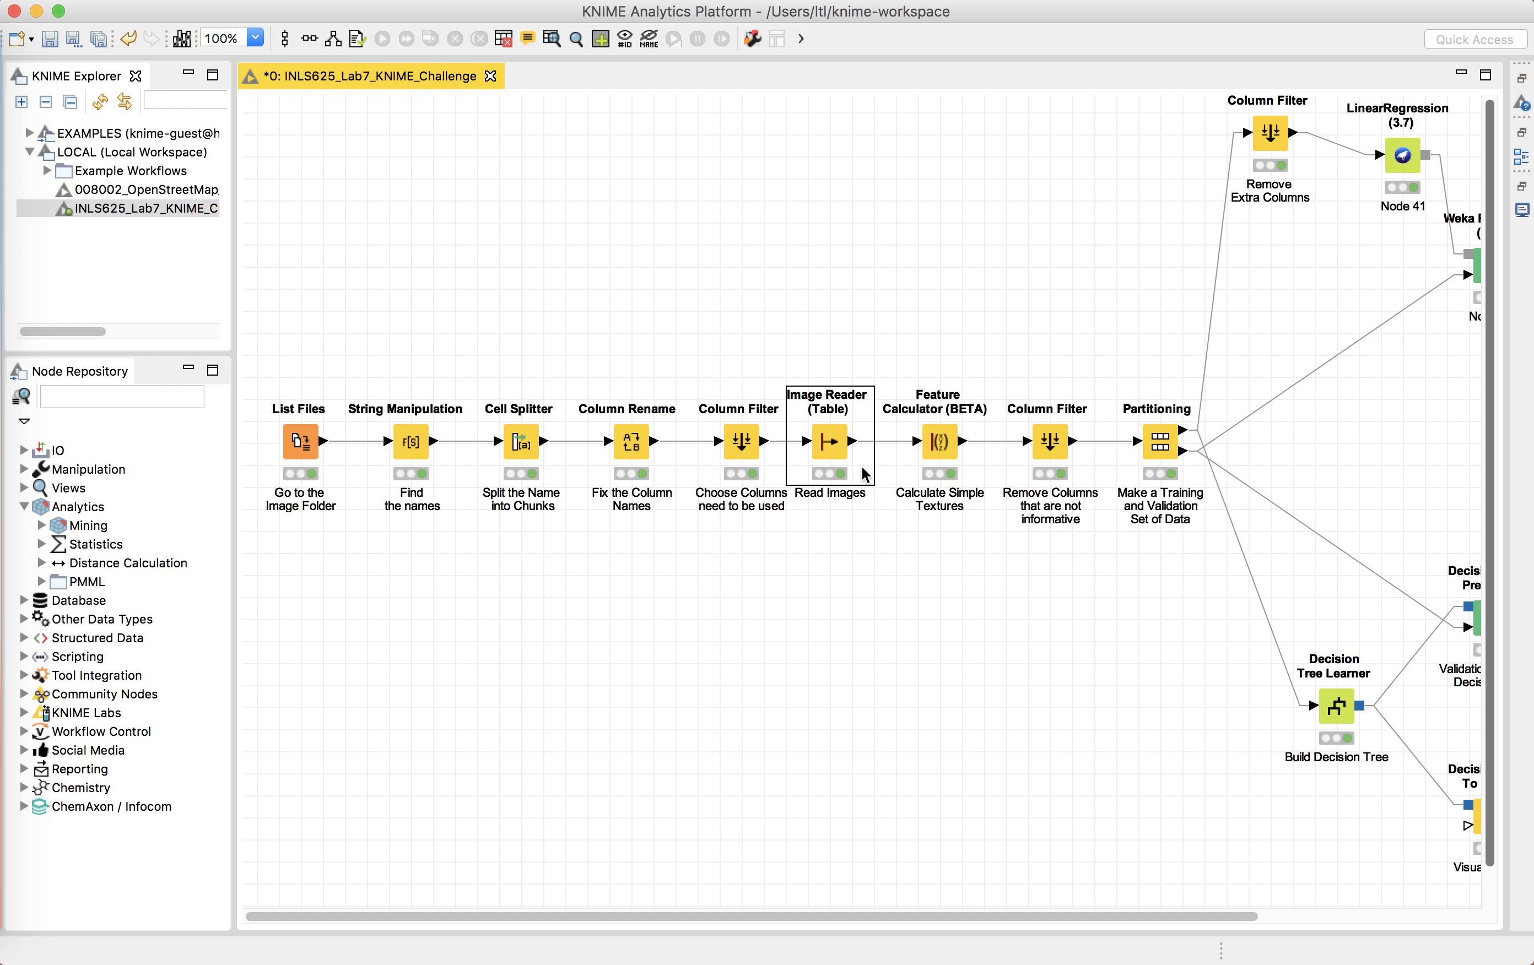
Step: Open the Feature Calculator node's configuration showing the Statistic Features set, and cancel the dialog
click(946, 458)
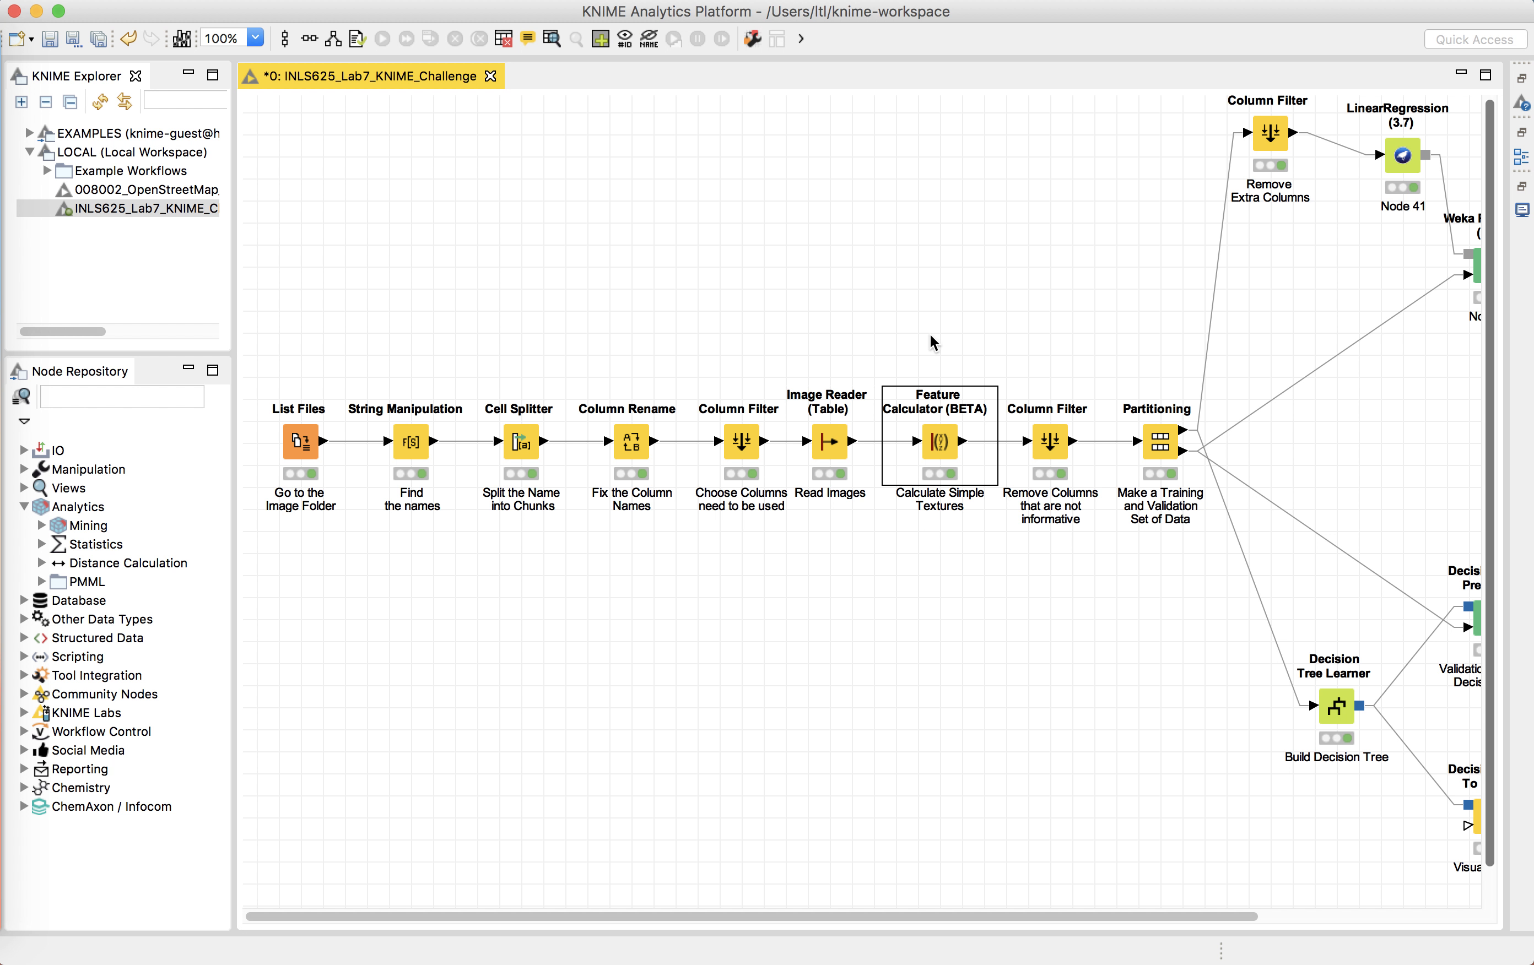
right_click(945, 426)
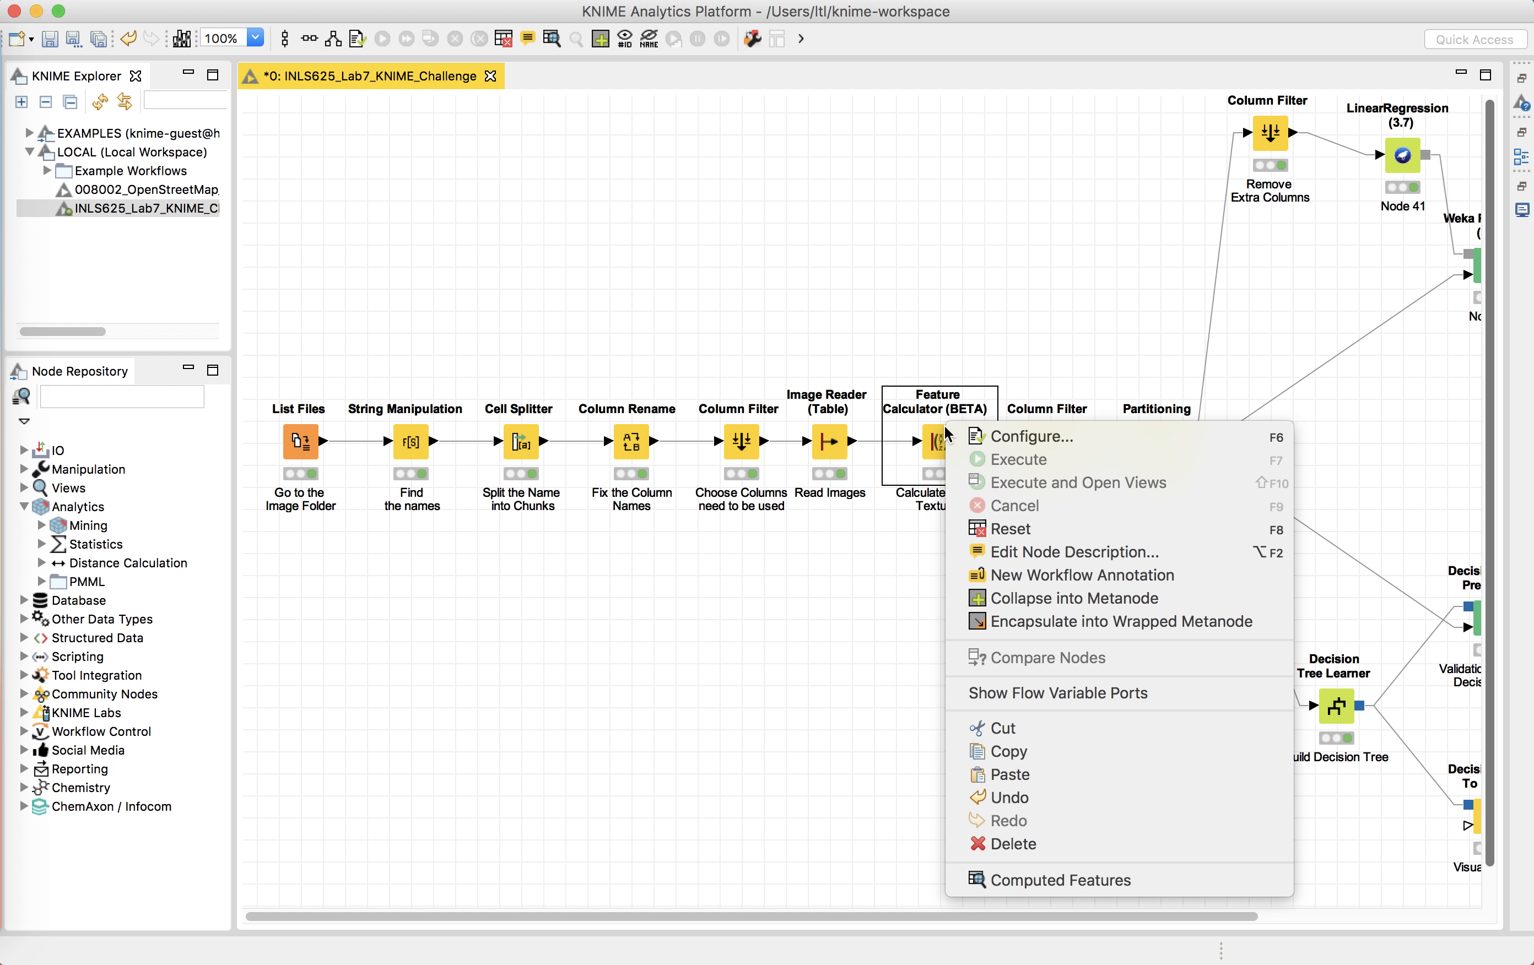
click(973, 441)
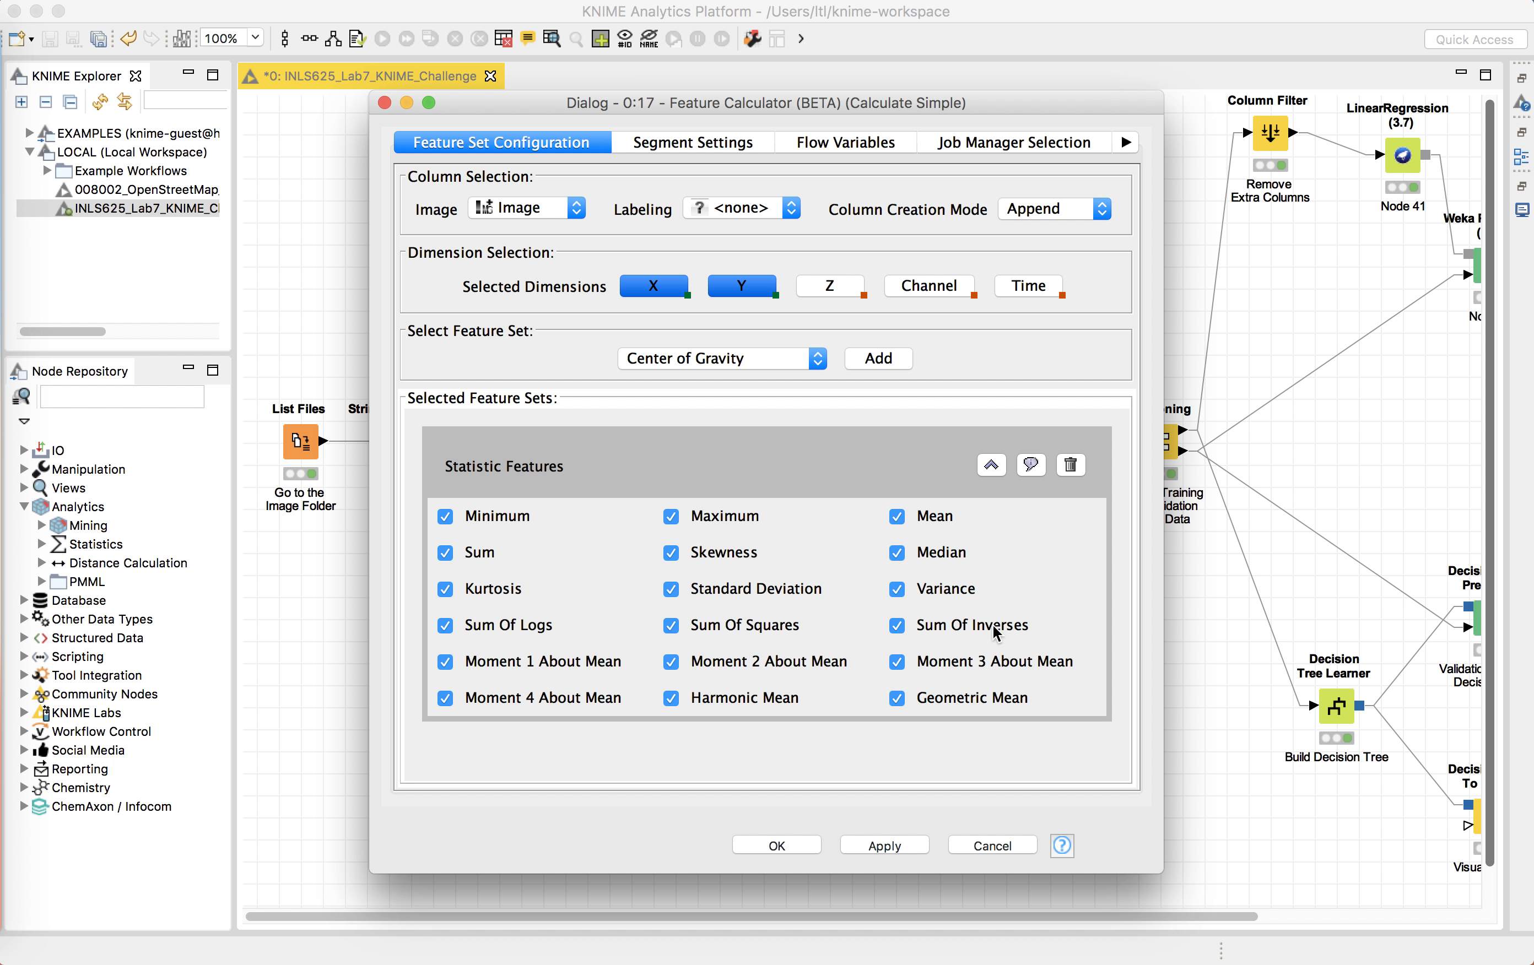
click(1001, 846)
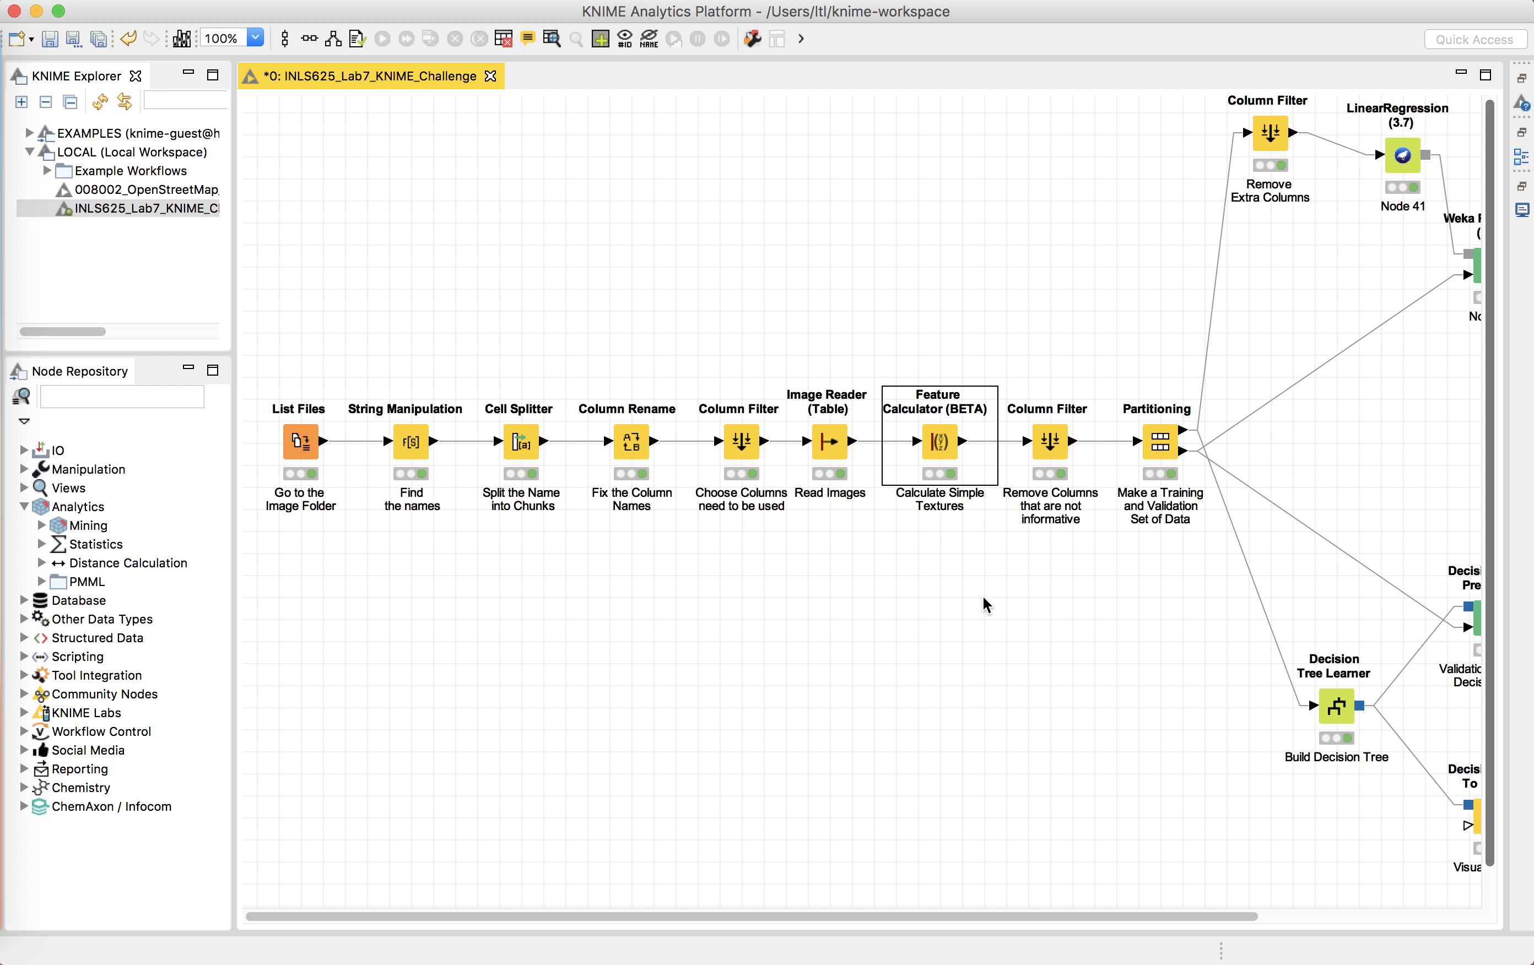
Step: Open the Feature Calculator node's Computed Features output table and scroll through its feature columns
right_click(927, 440)
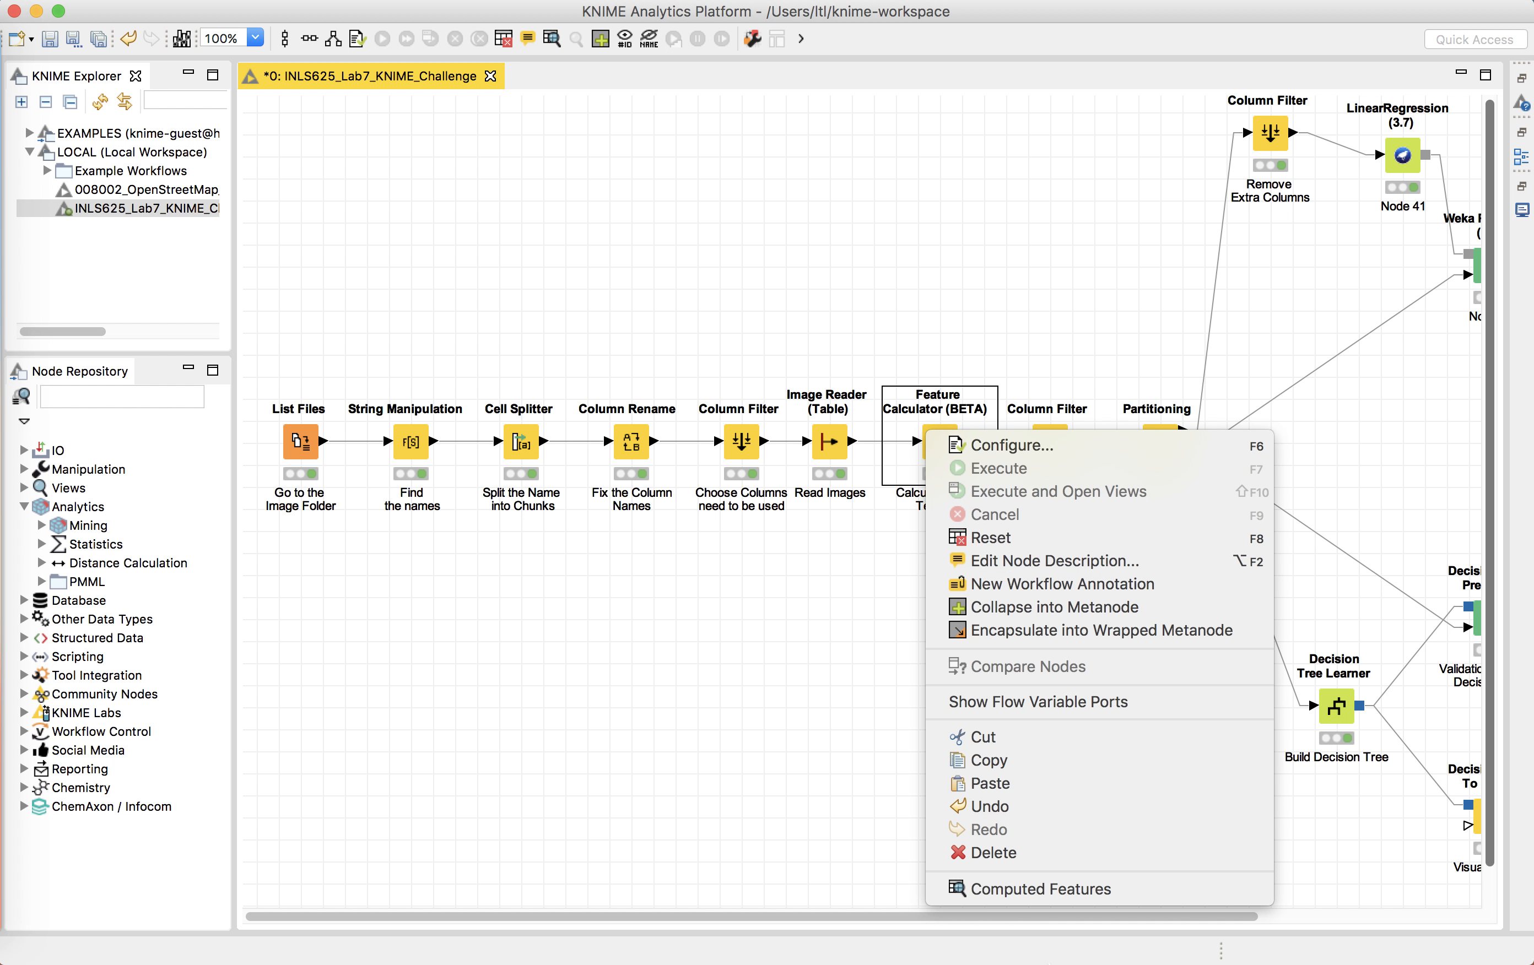
click(1056, 895)
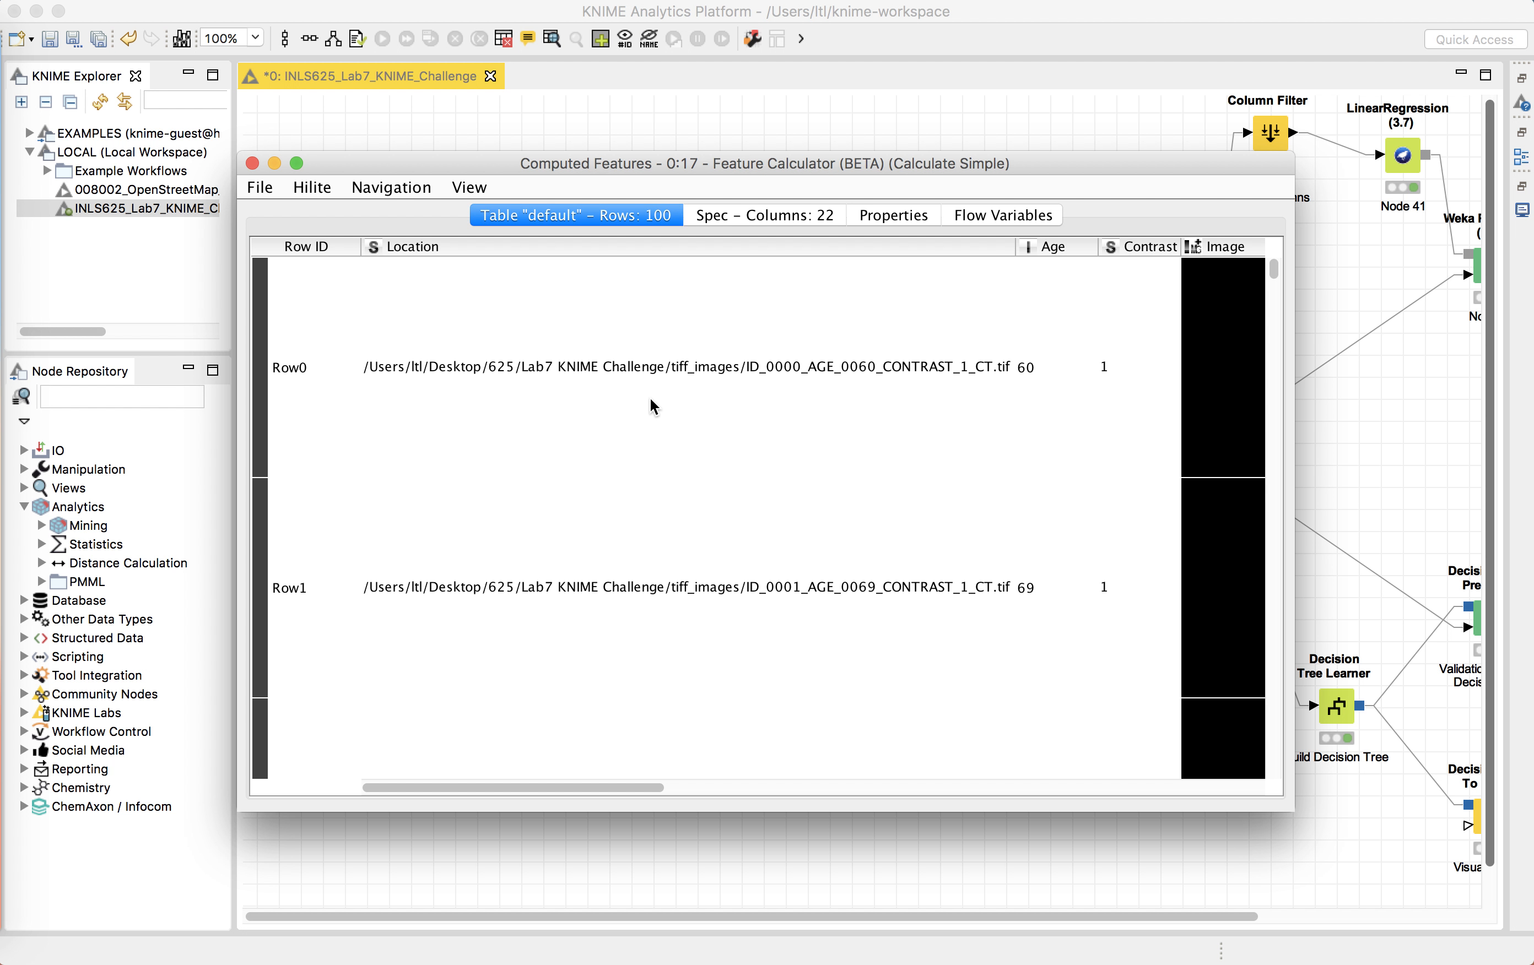
scroll(650, 399, down, 3)
scroll(650, 399, right, 10)
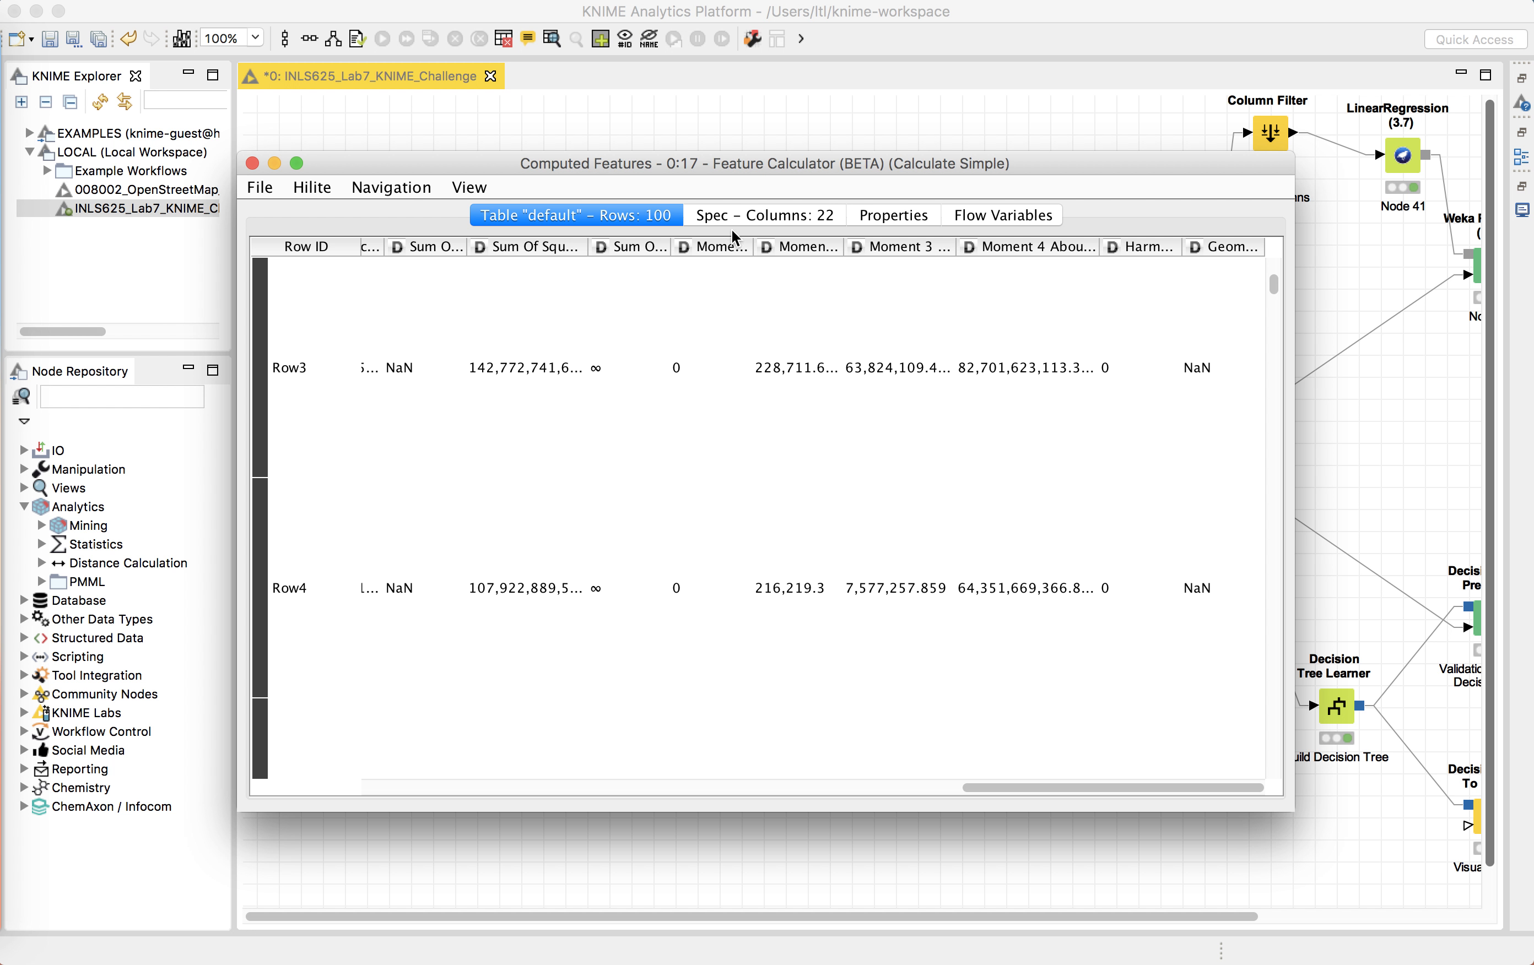
Step: Examine the output's column specification, highlighting the Sum Of Logs, Sum Of Inverses and Moment 1 rows, then close the view
click(754, 218)
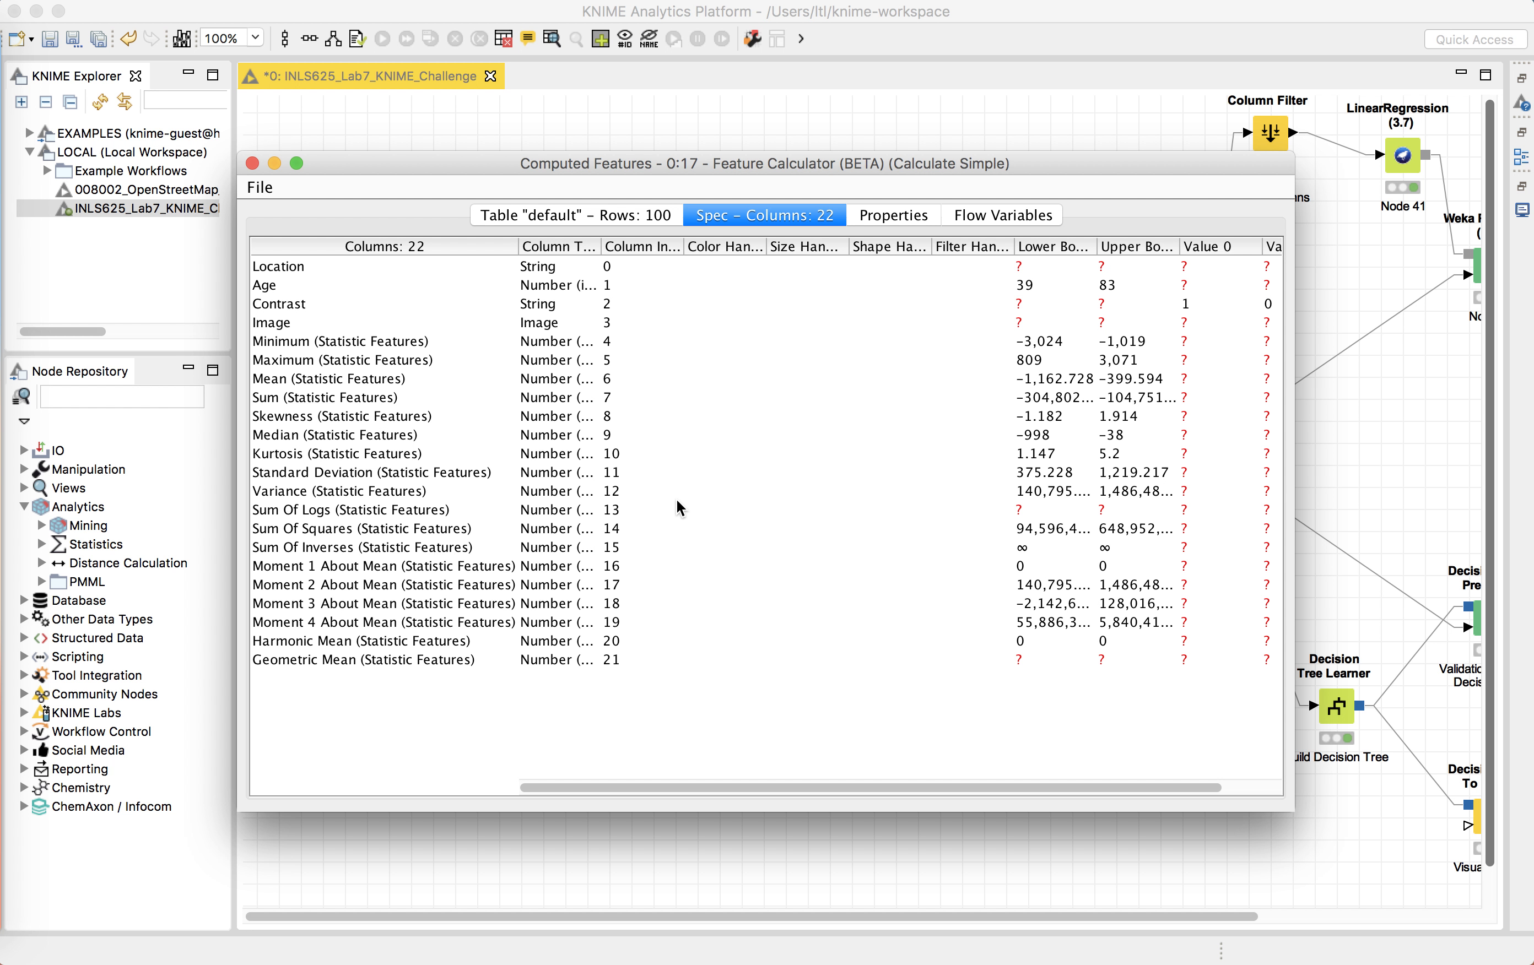
click(596, 510)
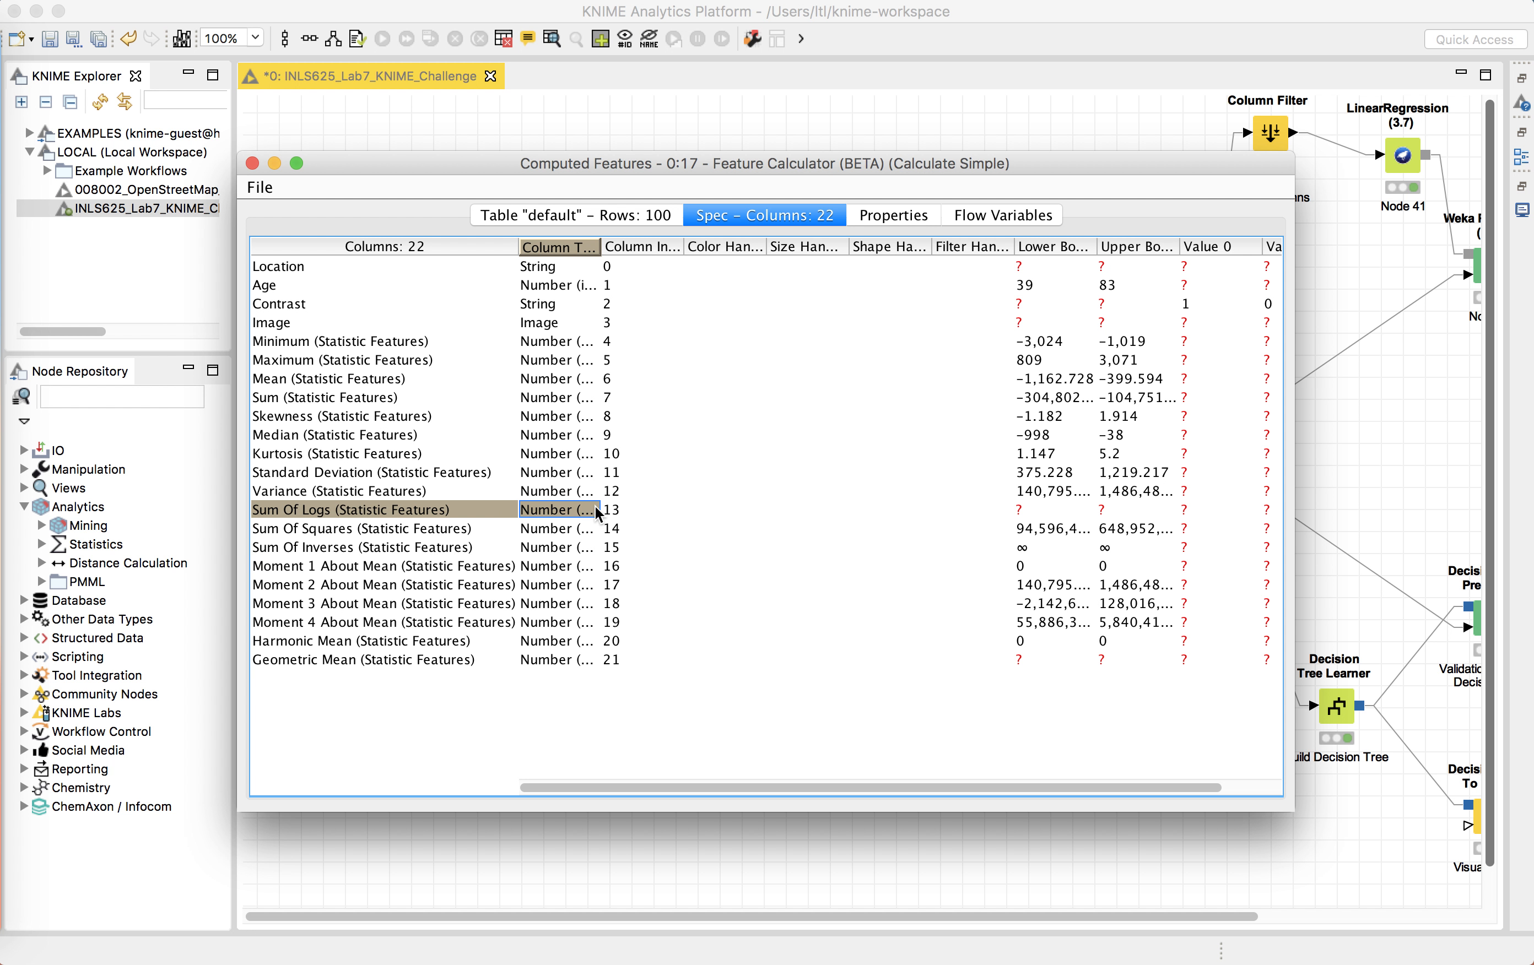
click(264, 511)
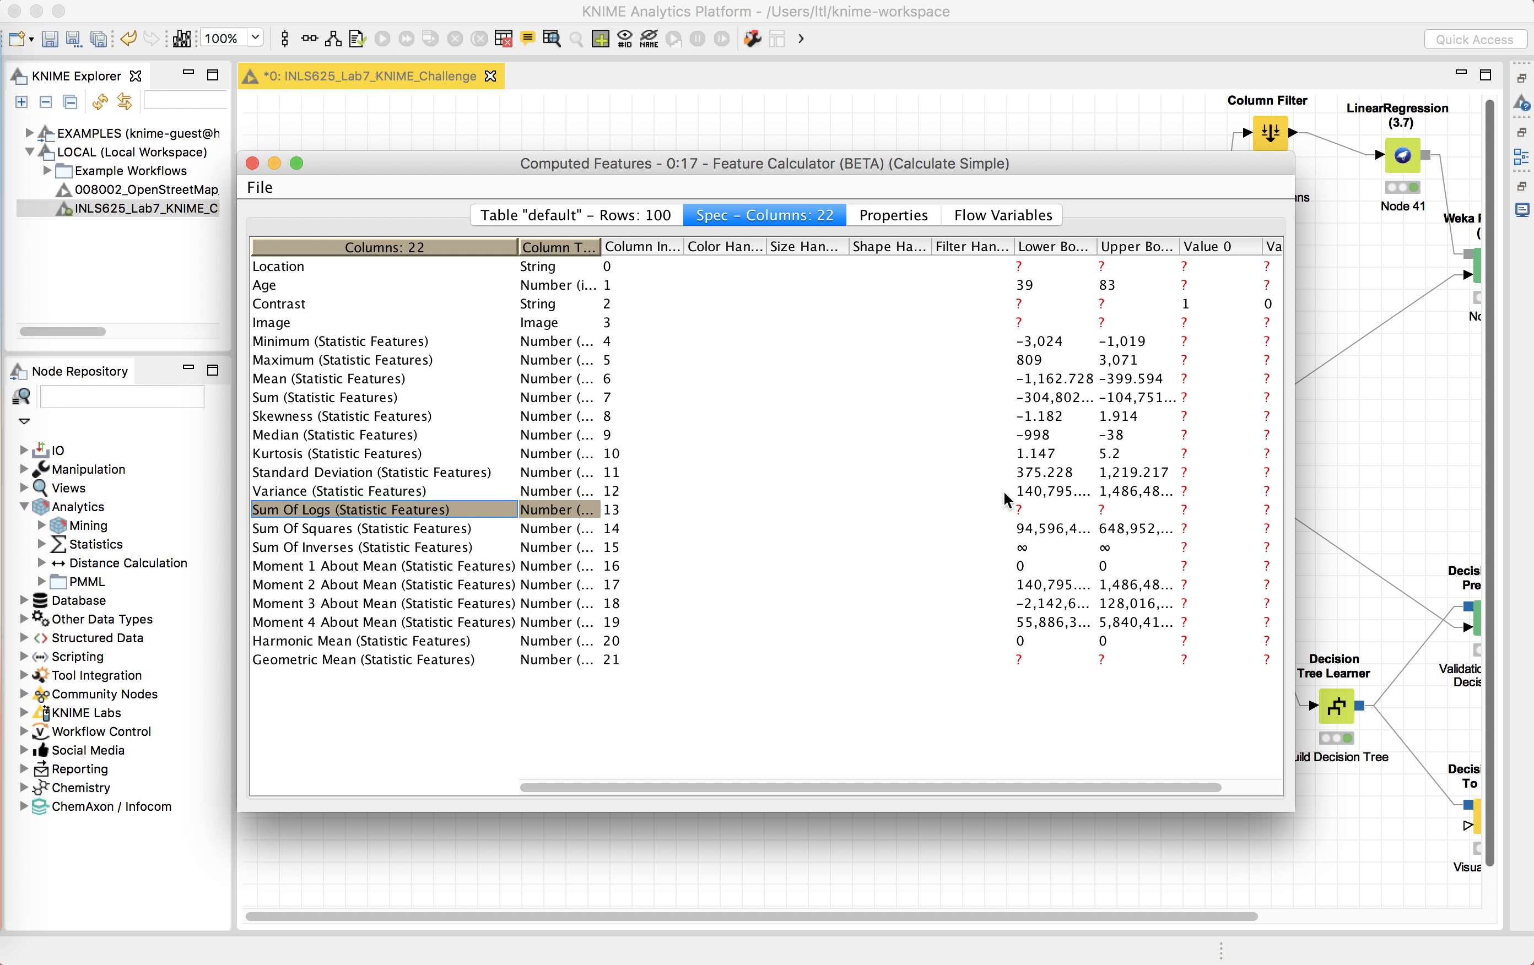
click(1042, 509)
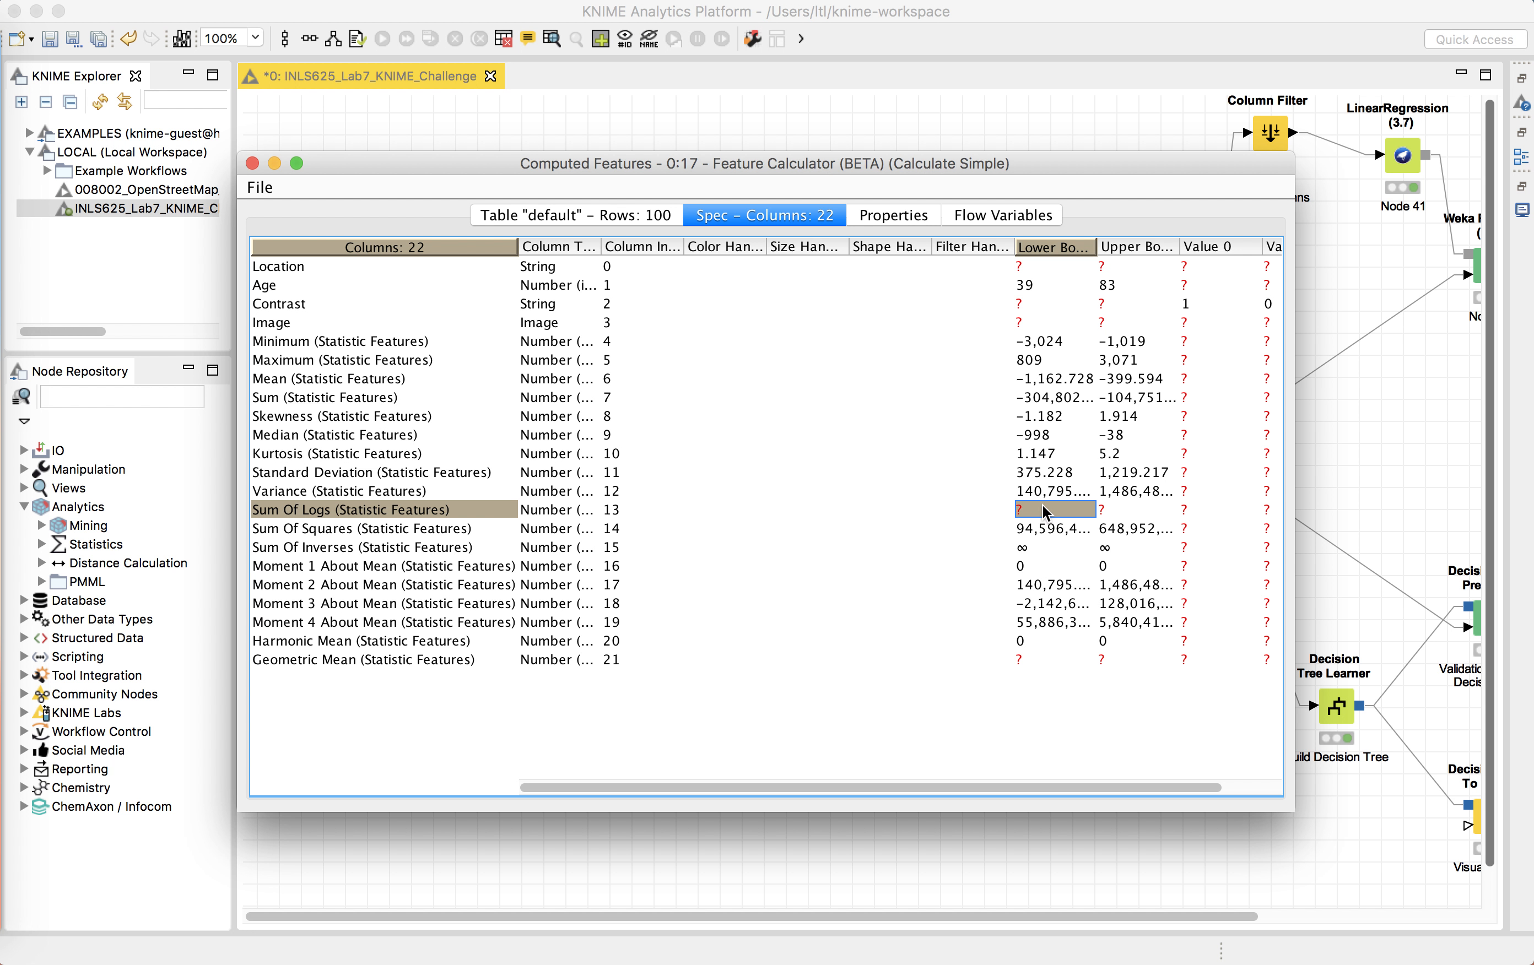
click(323, 511)
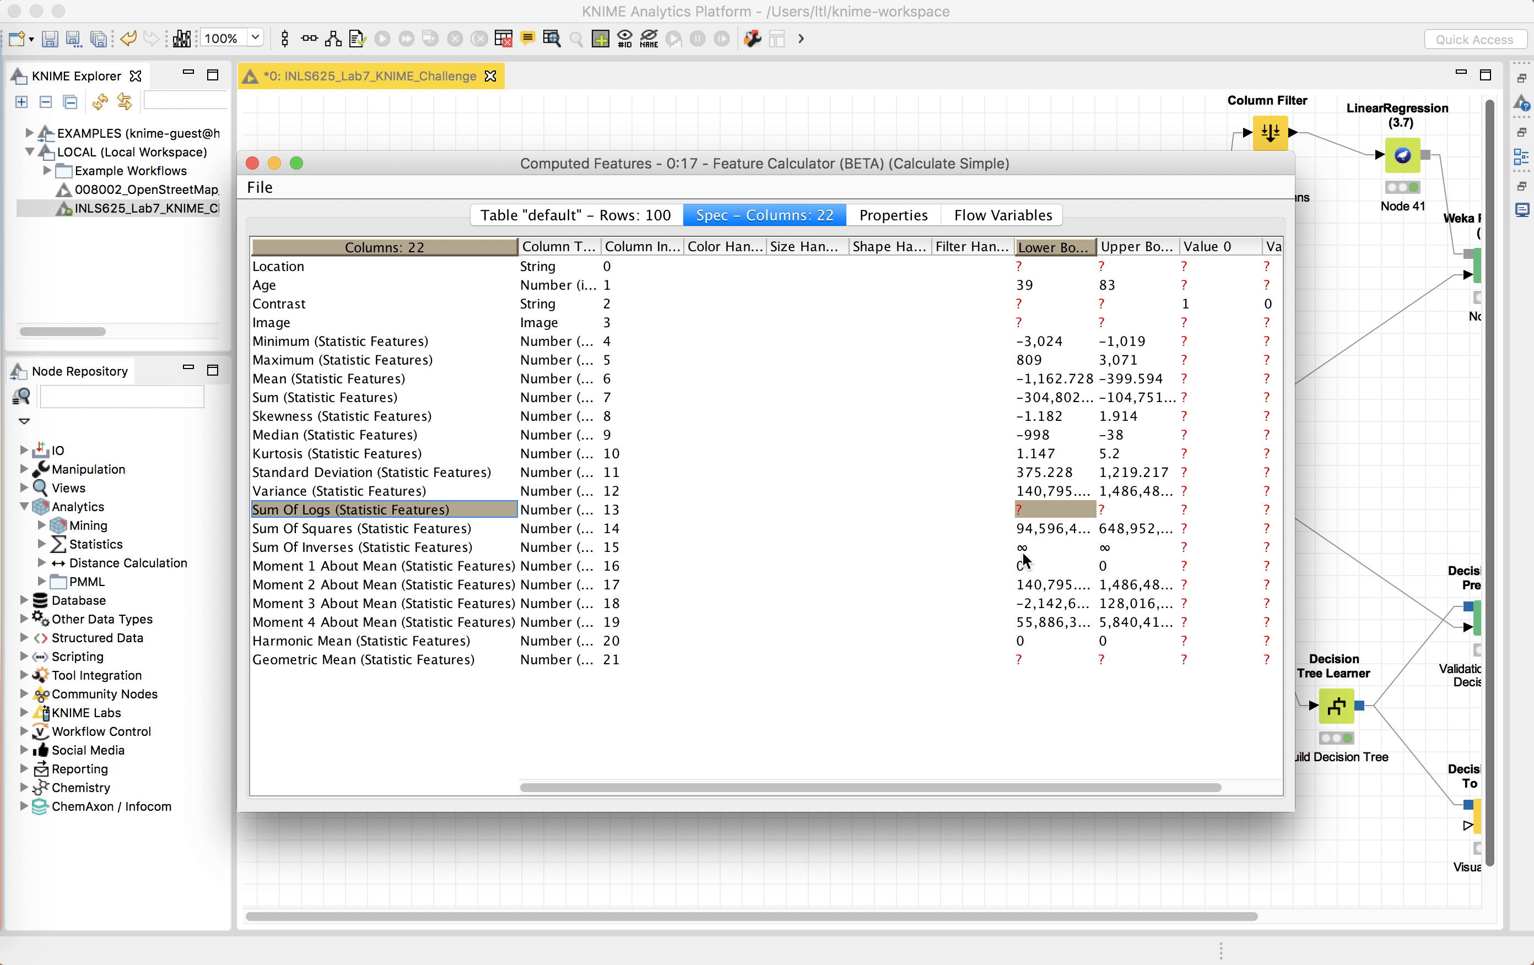
click(324, 566)
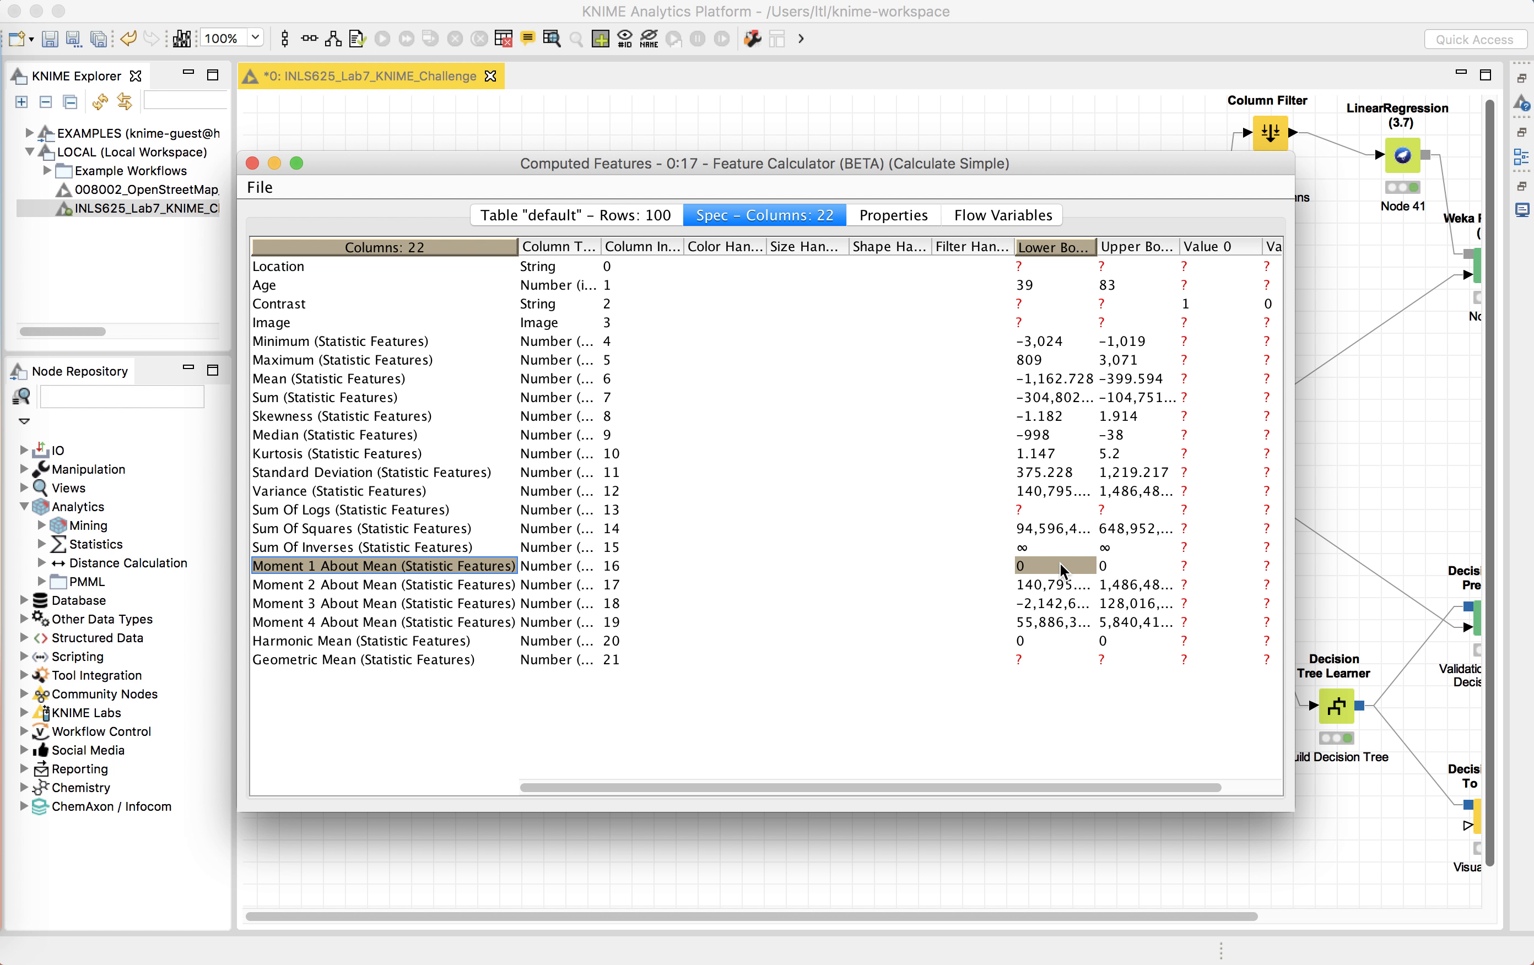
click(1047, 549)
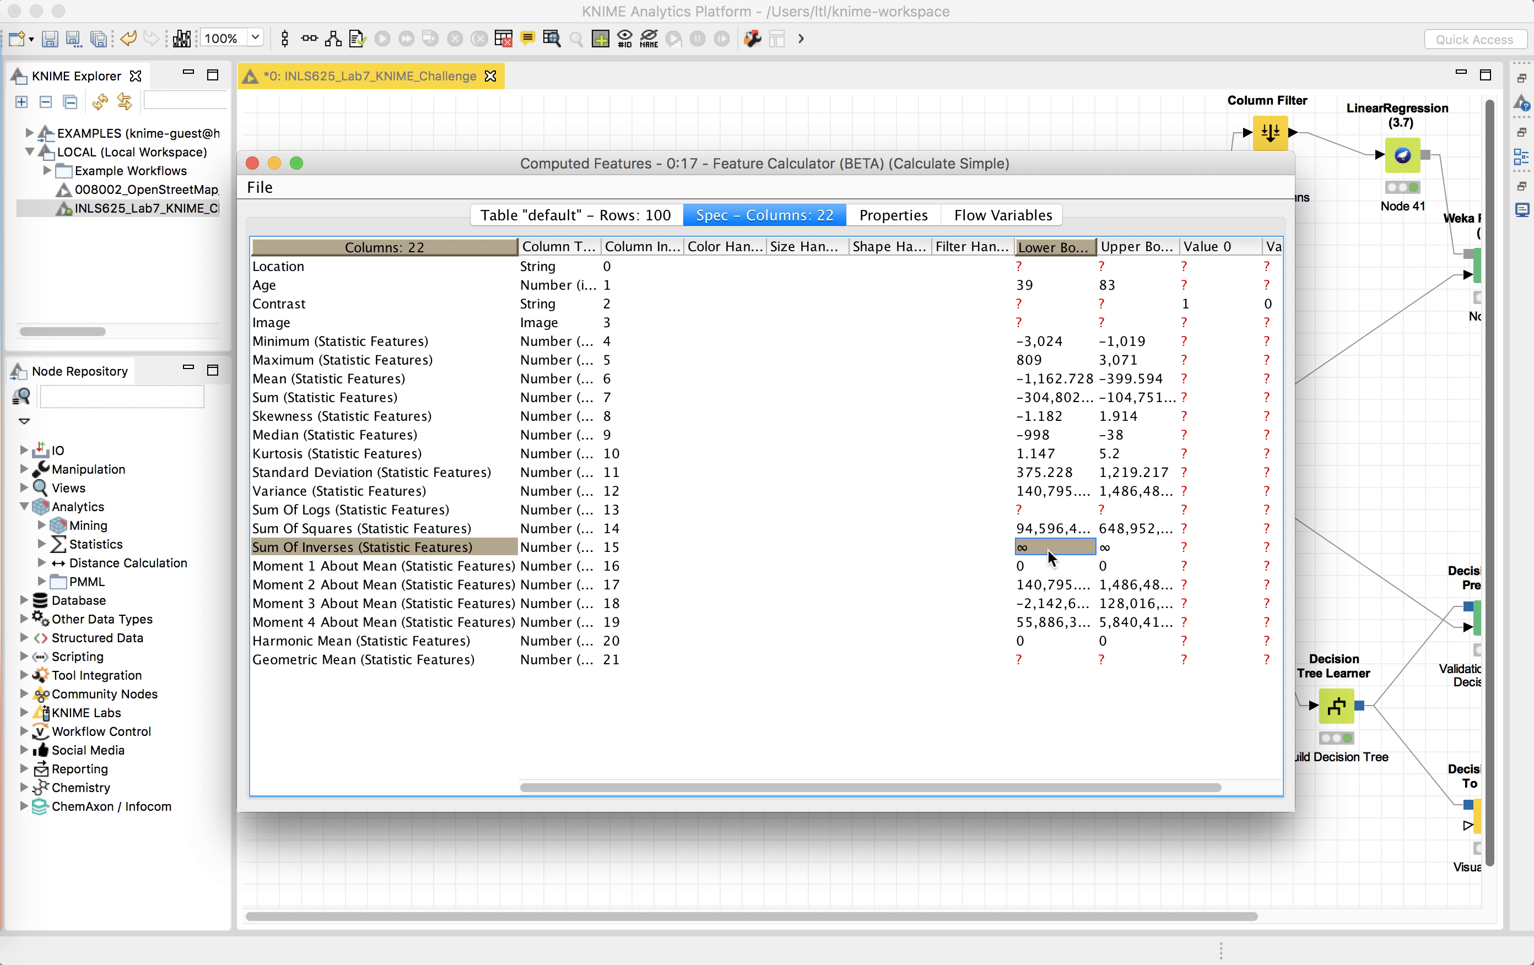
click(359, 634)
click(252, 164)
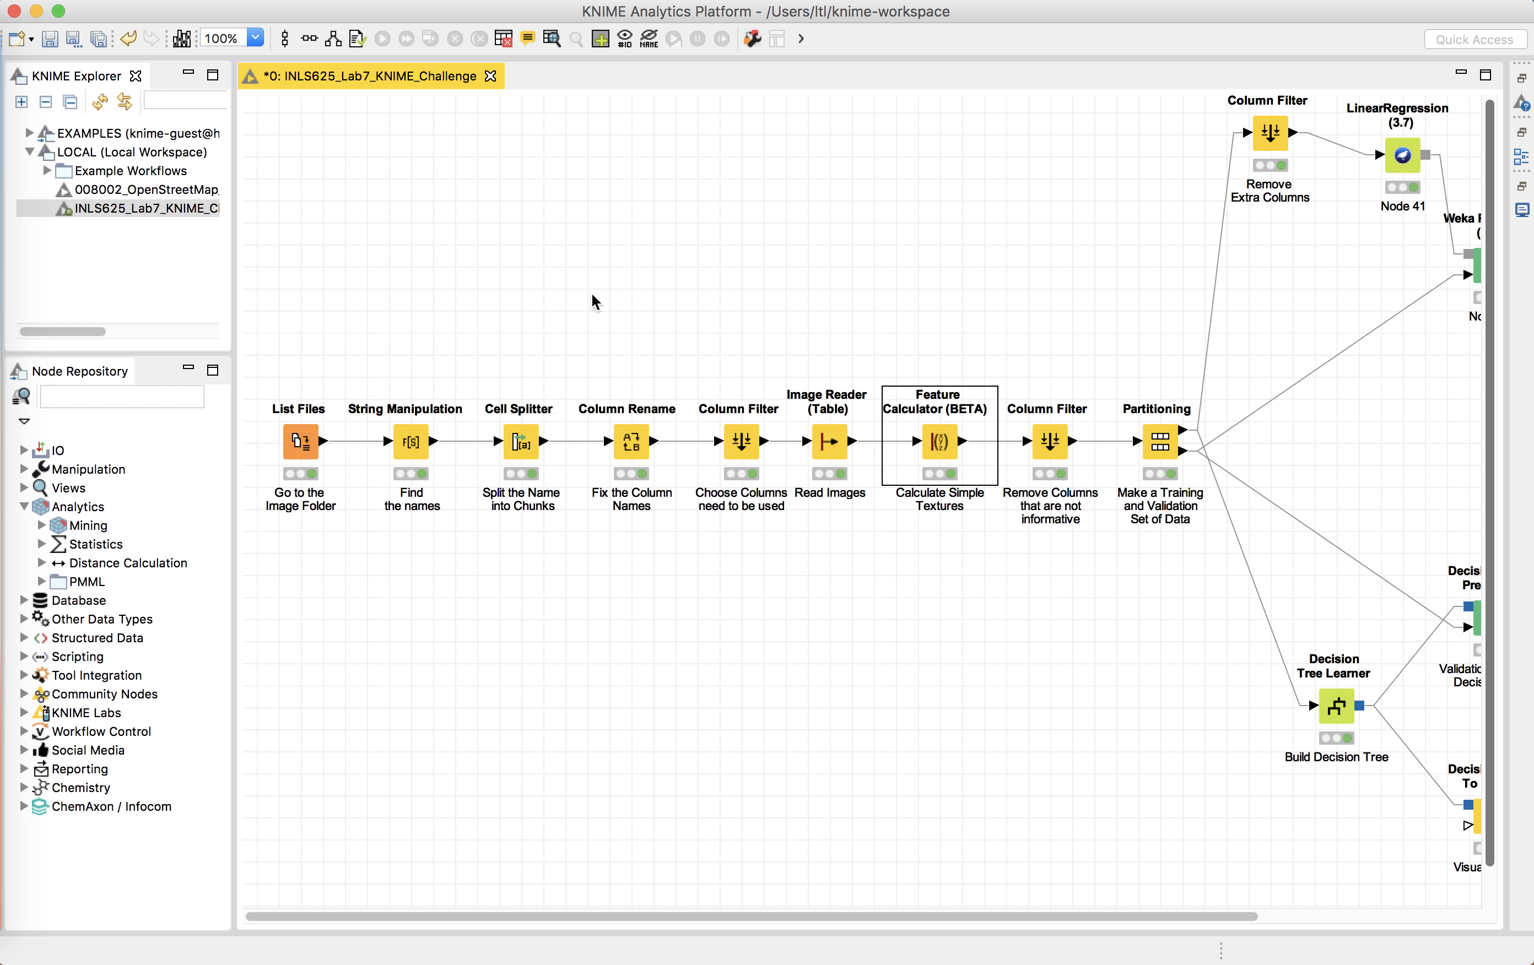
Step: Open the Remove Columns Column Filter node's configuration to review the excluded columns, then cancel the dialog
click(1035, 450)
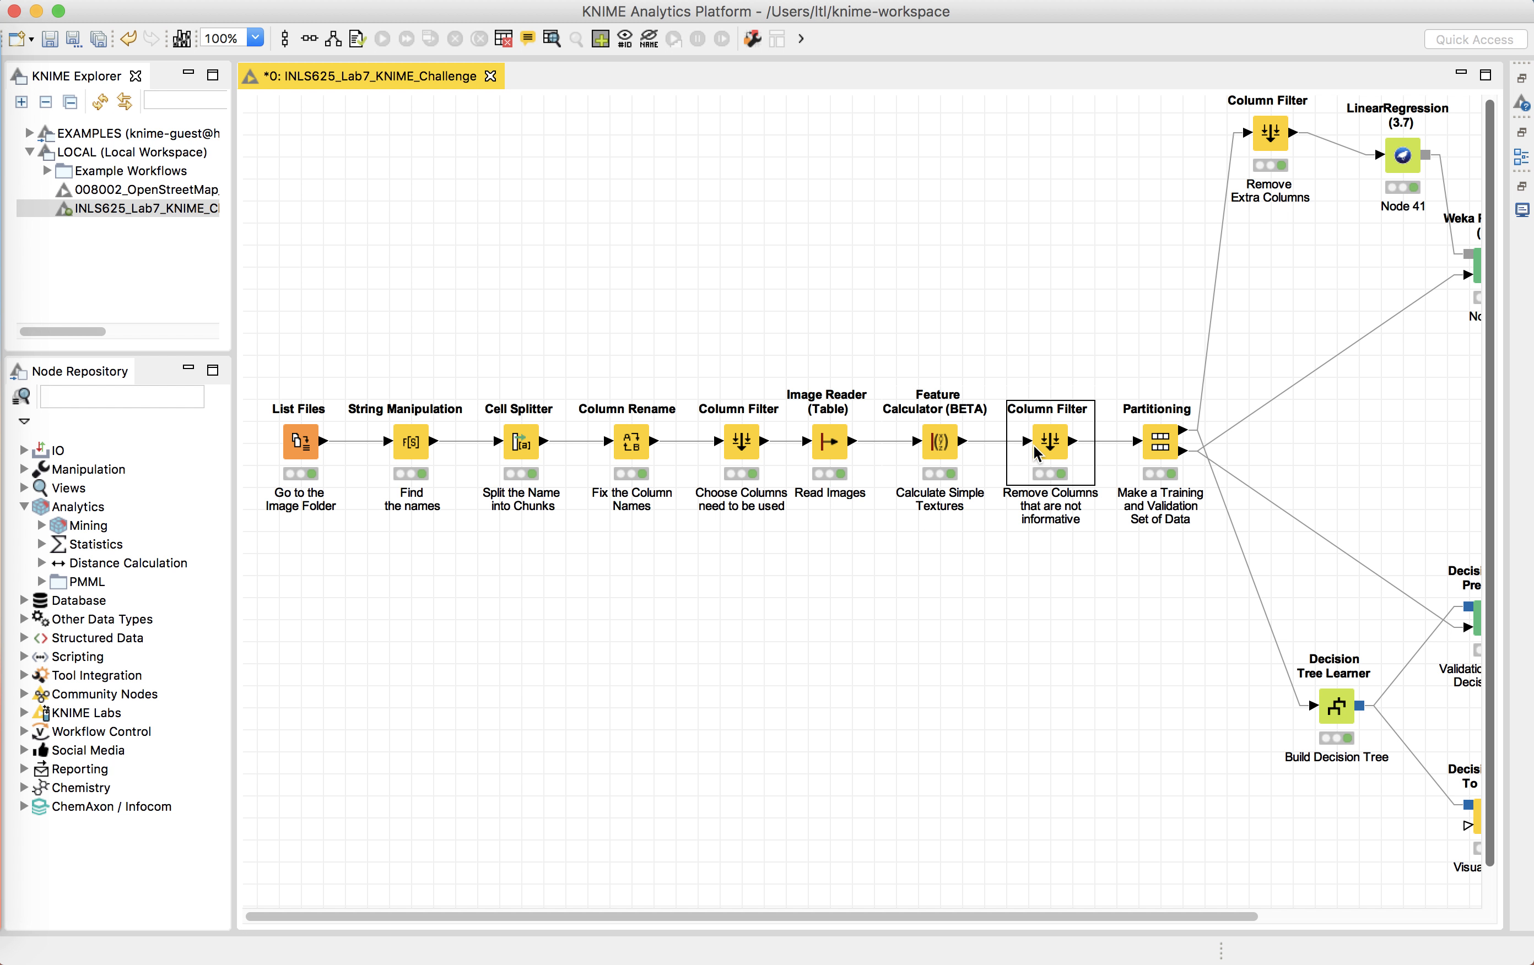
right_click(1035, 451)
click(1079, 458)
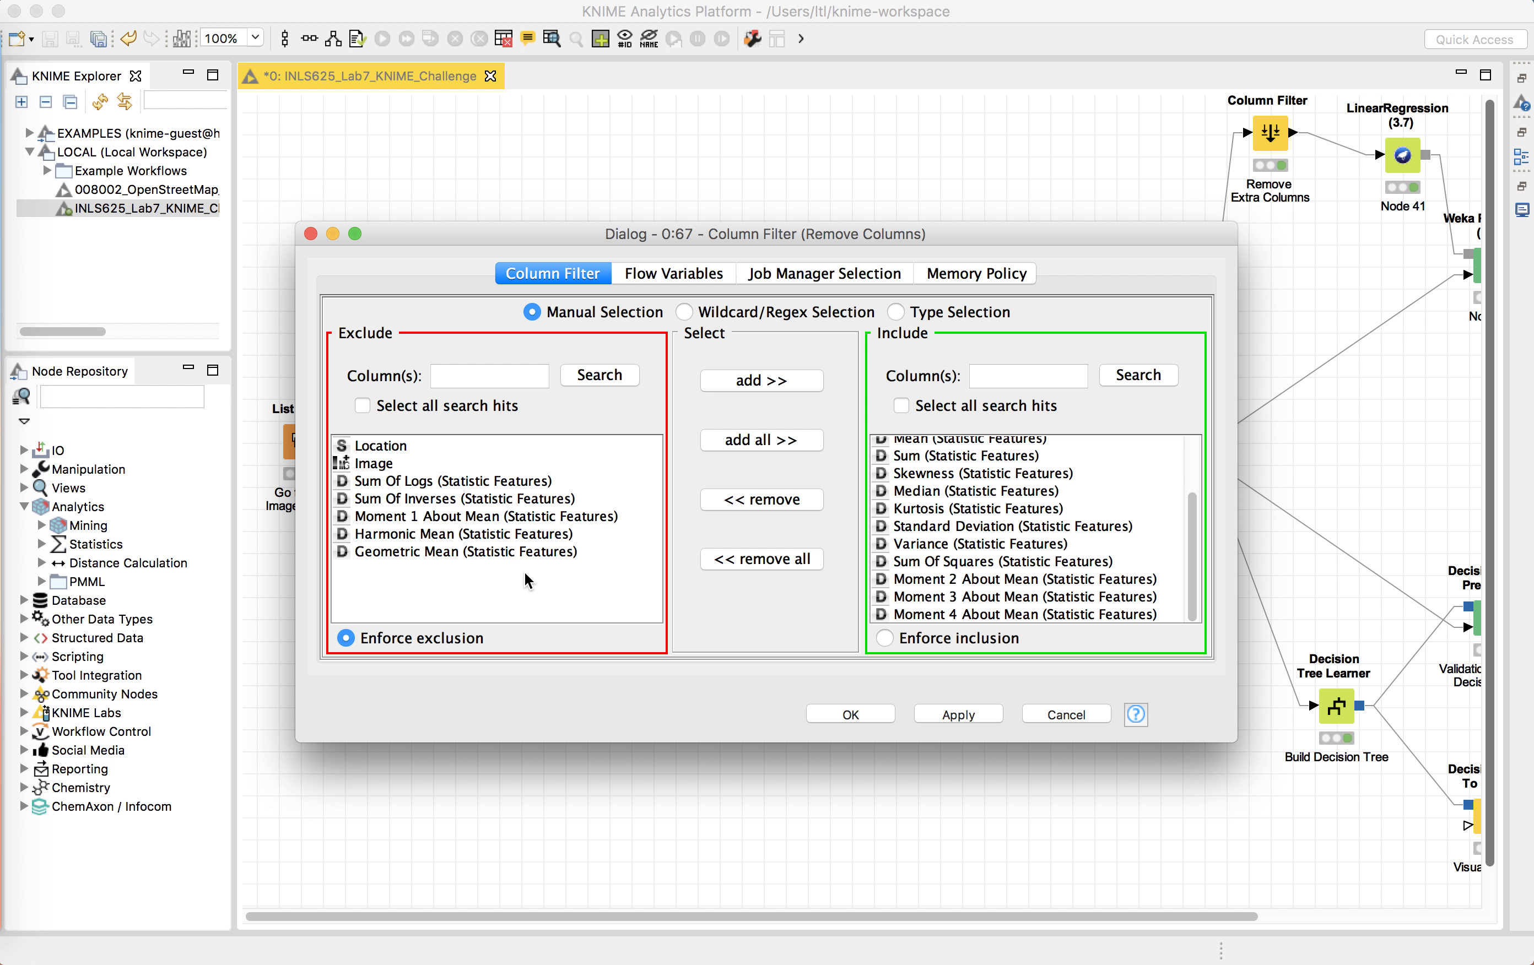
click(360, 447)
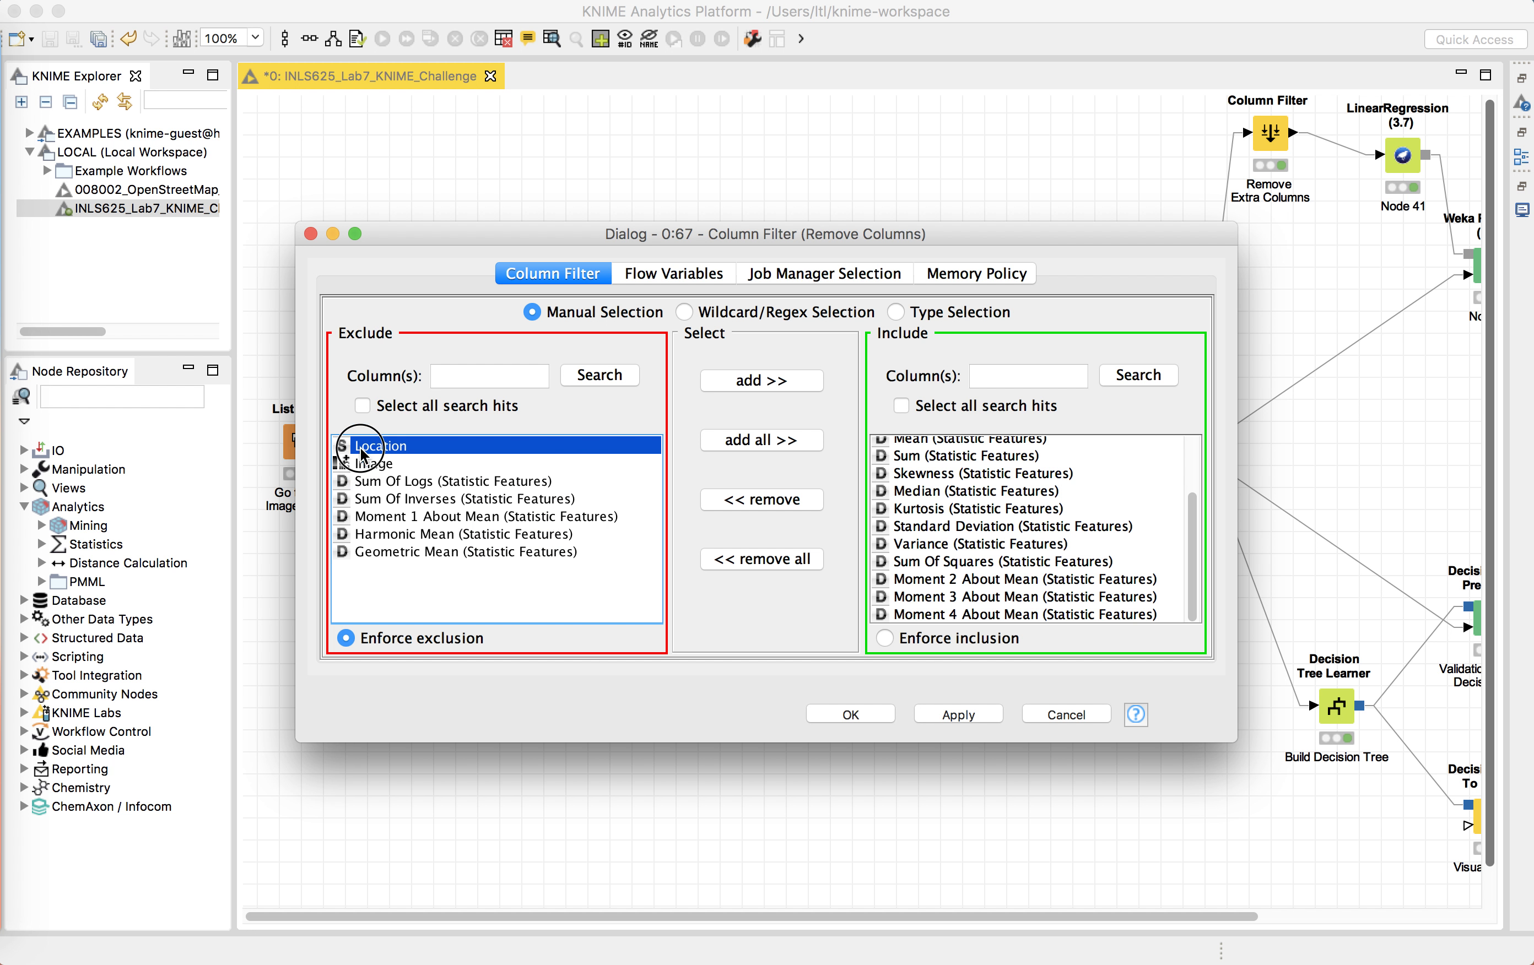
click(456, 578)
click(1067, 714)
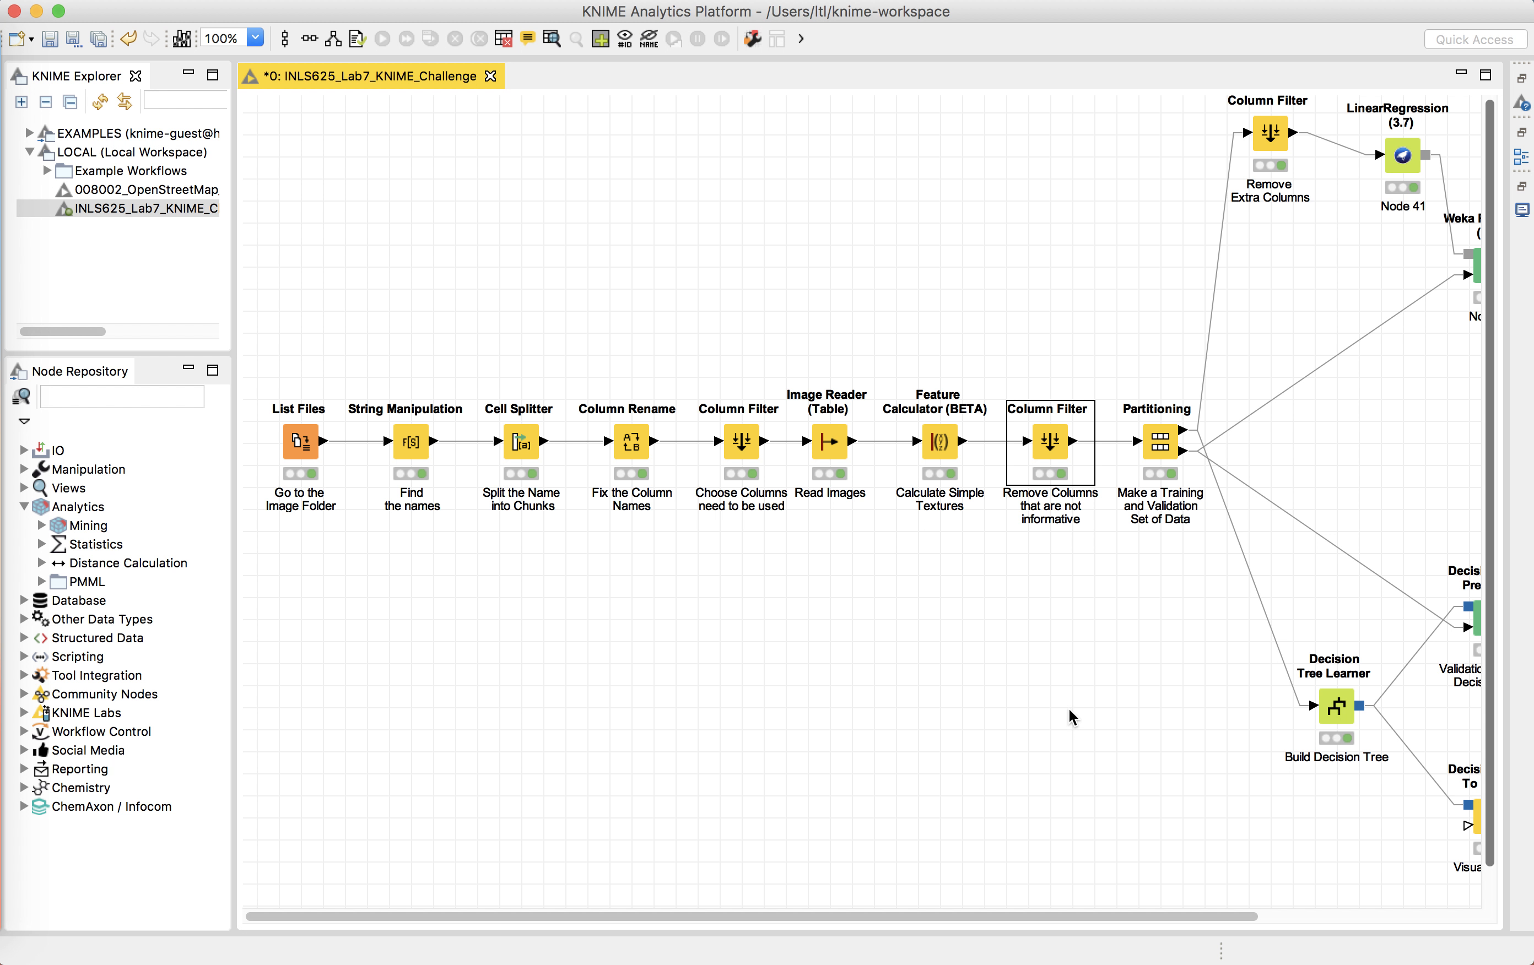
Step: Open the Partitioning node's configuration showing 70% relative stratified sampling on Contrast with seed 1234, then close it
scroll(1069, 710, right, 5)
scroll(1068, 710, down, 1)
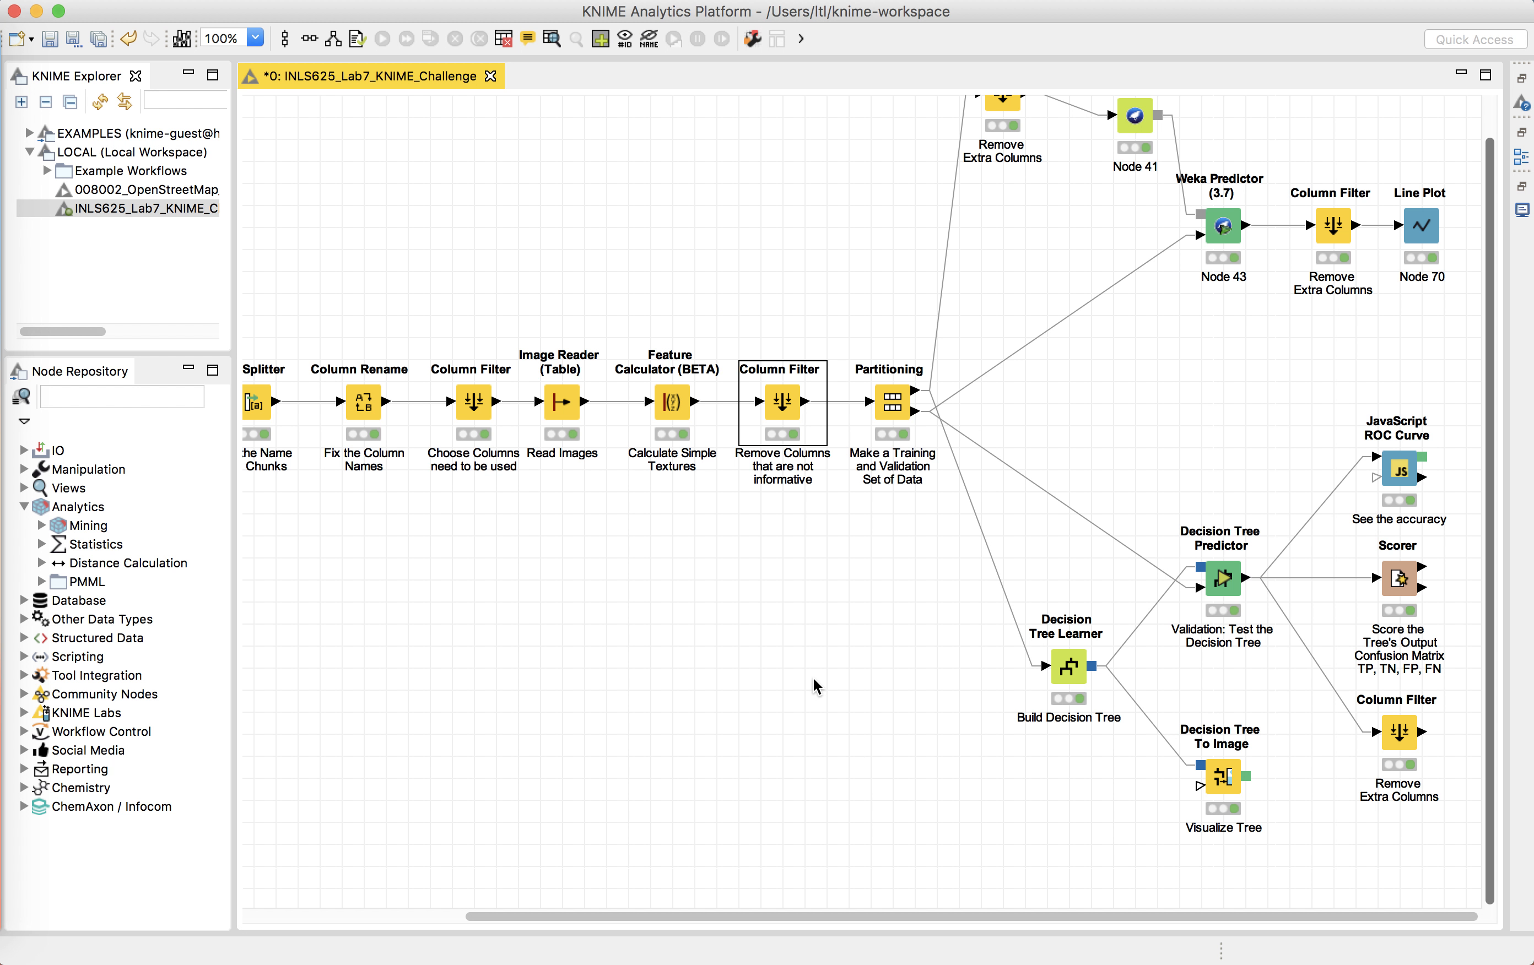
right_click(889, 402)
click(986, 370)
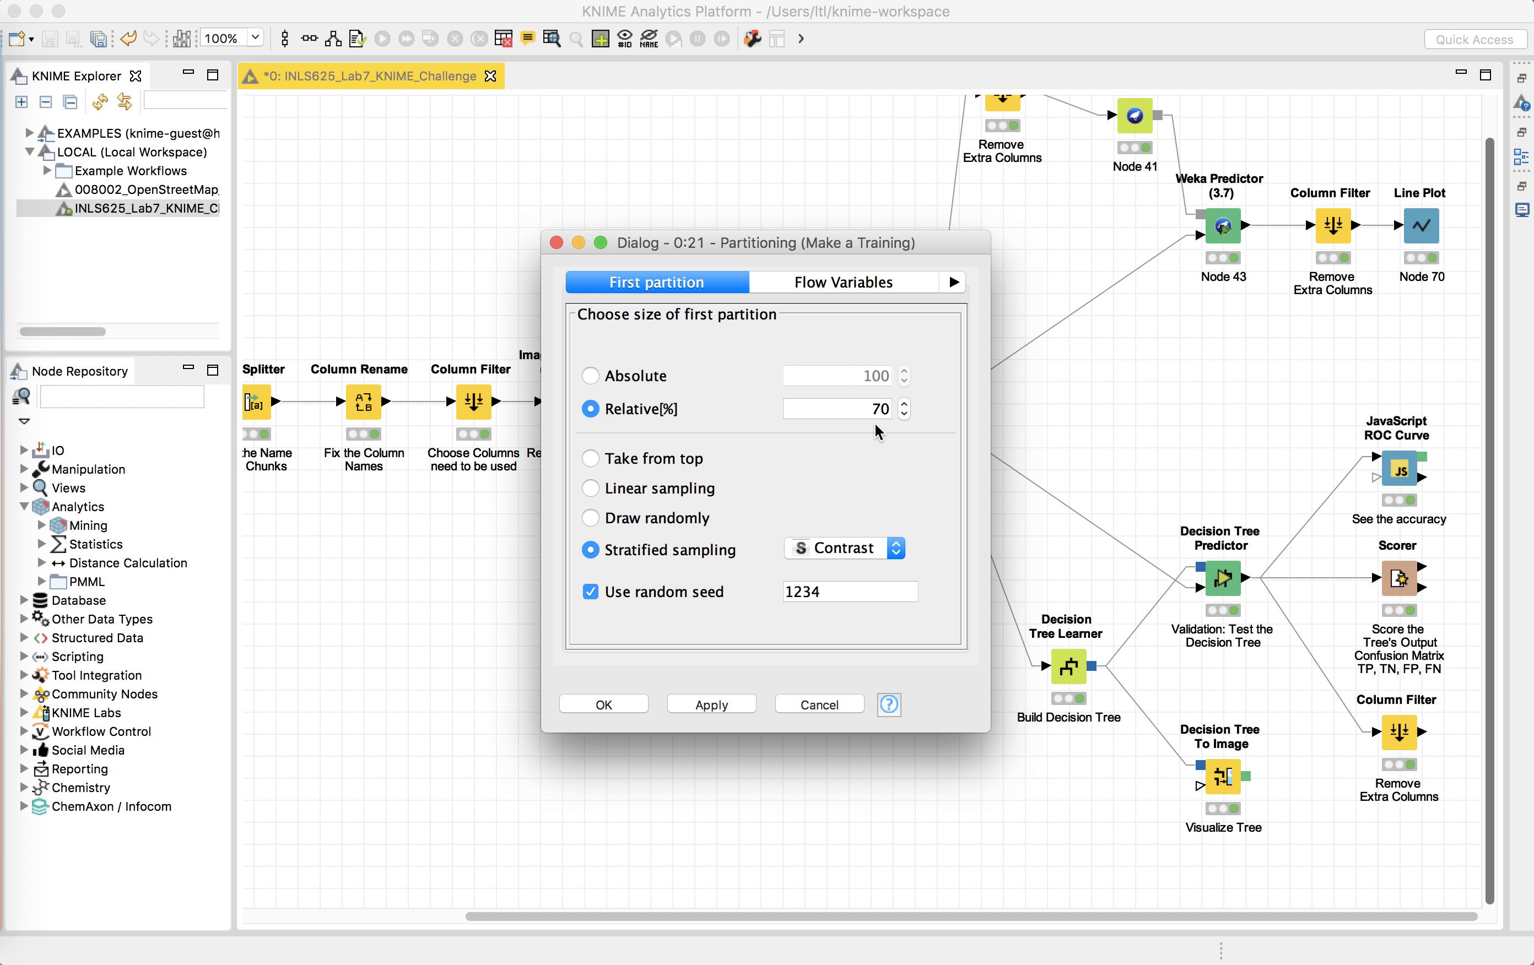
click(556, 242)
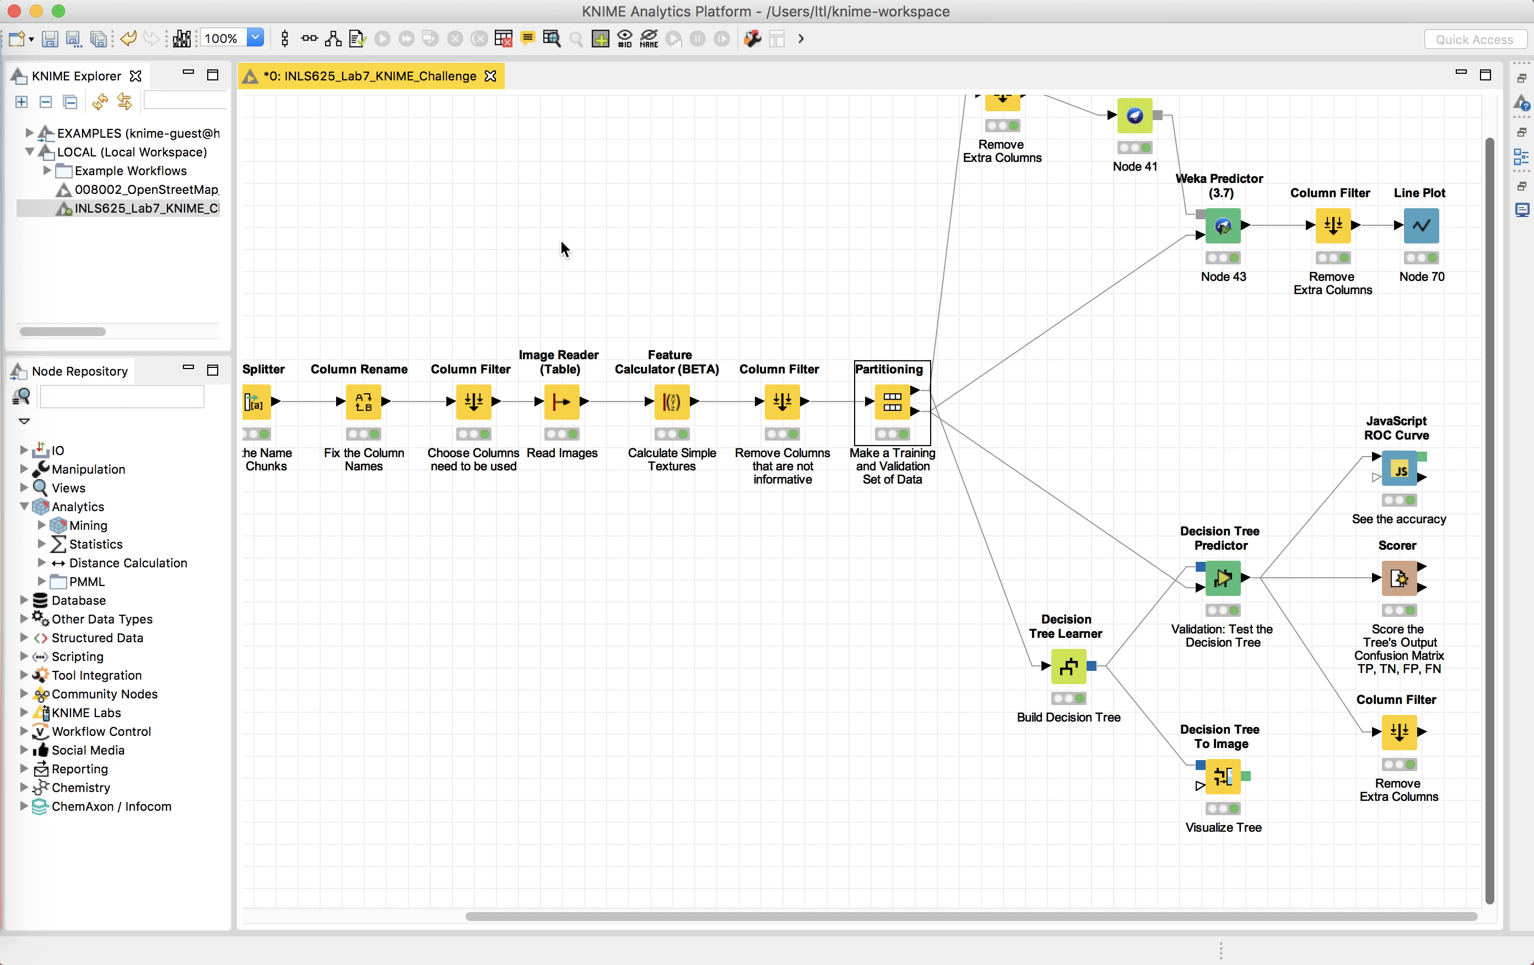
Step: Open the Partitioning node's first partition output table and close it
right_click(896, 423)
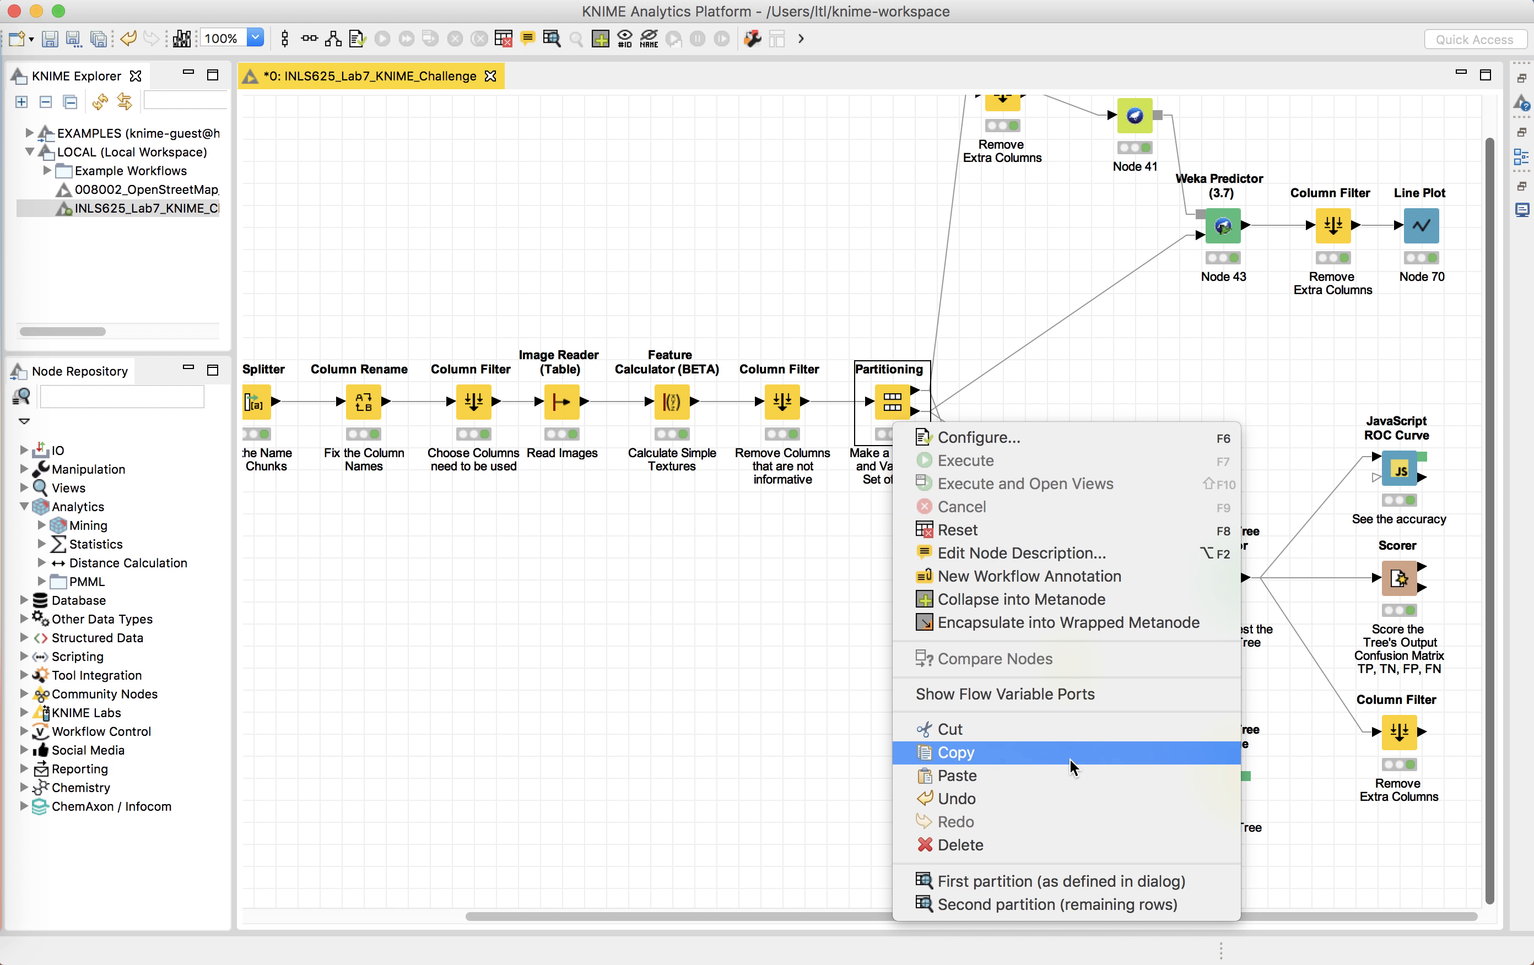
click(969, 888)
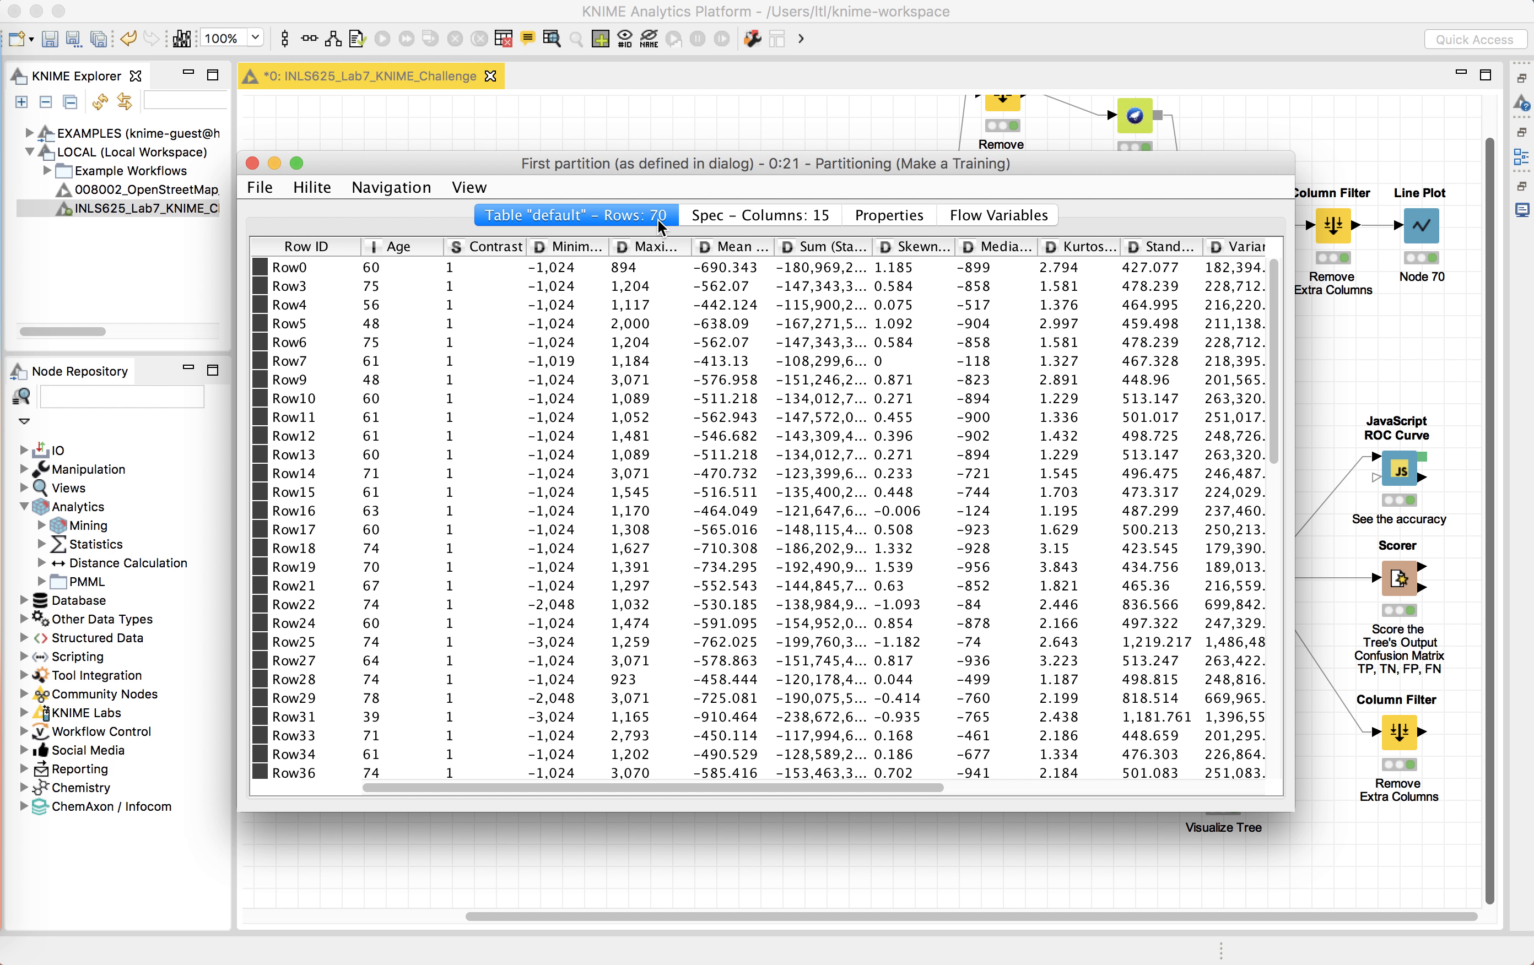
click(251, 163)
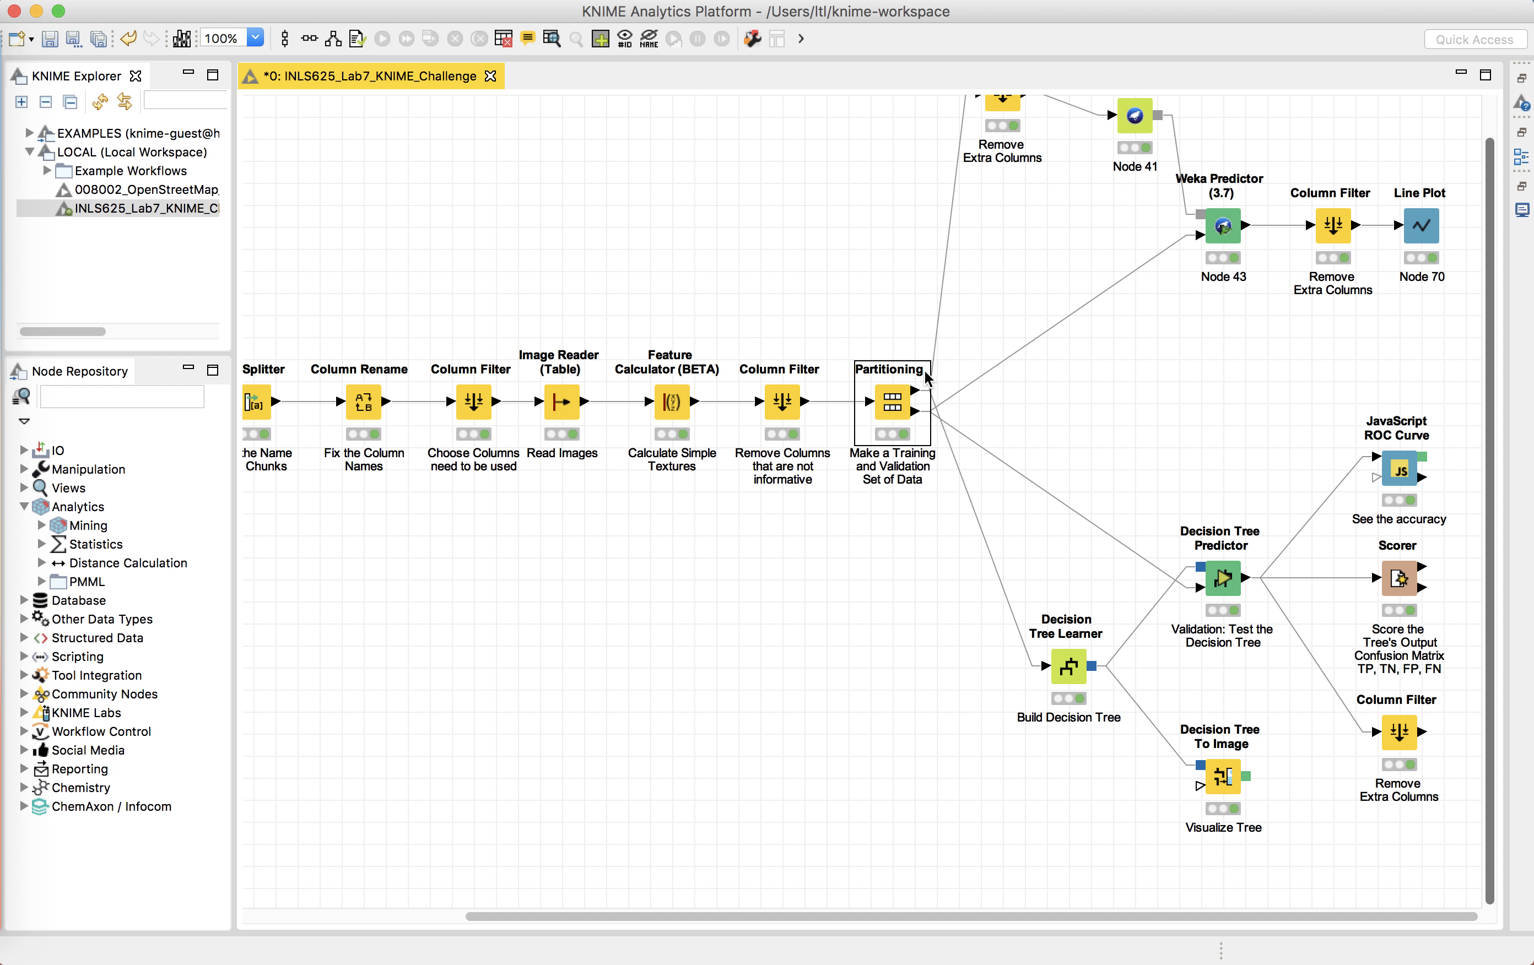
Step: Open the Decision Tree Learner node's configuration with Contrast as class column, then cancel the dialog
scroll(921, 378, up, 3)
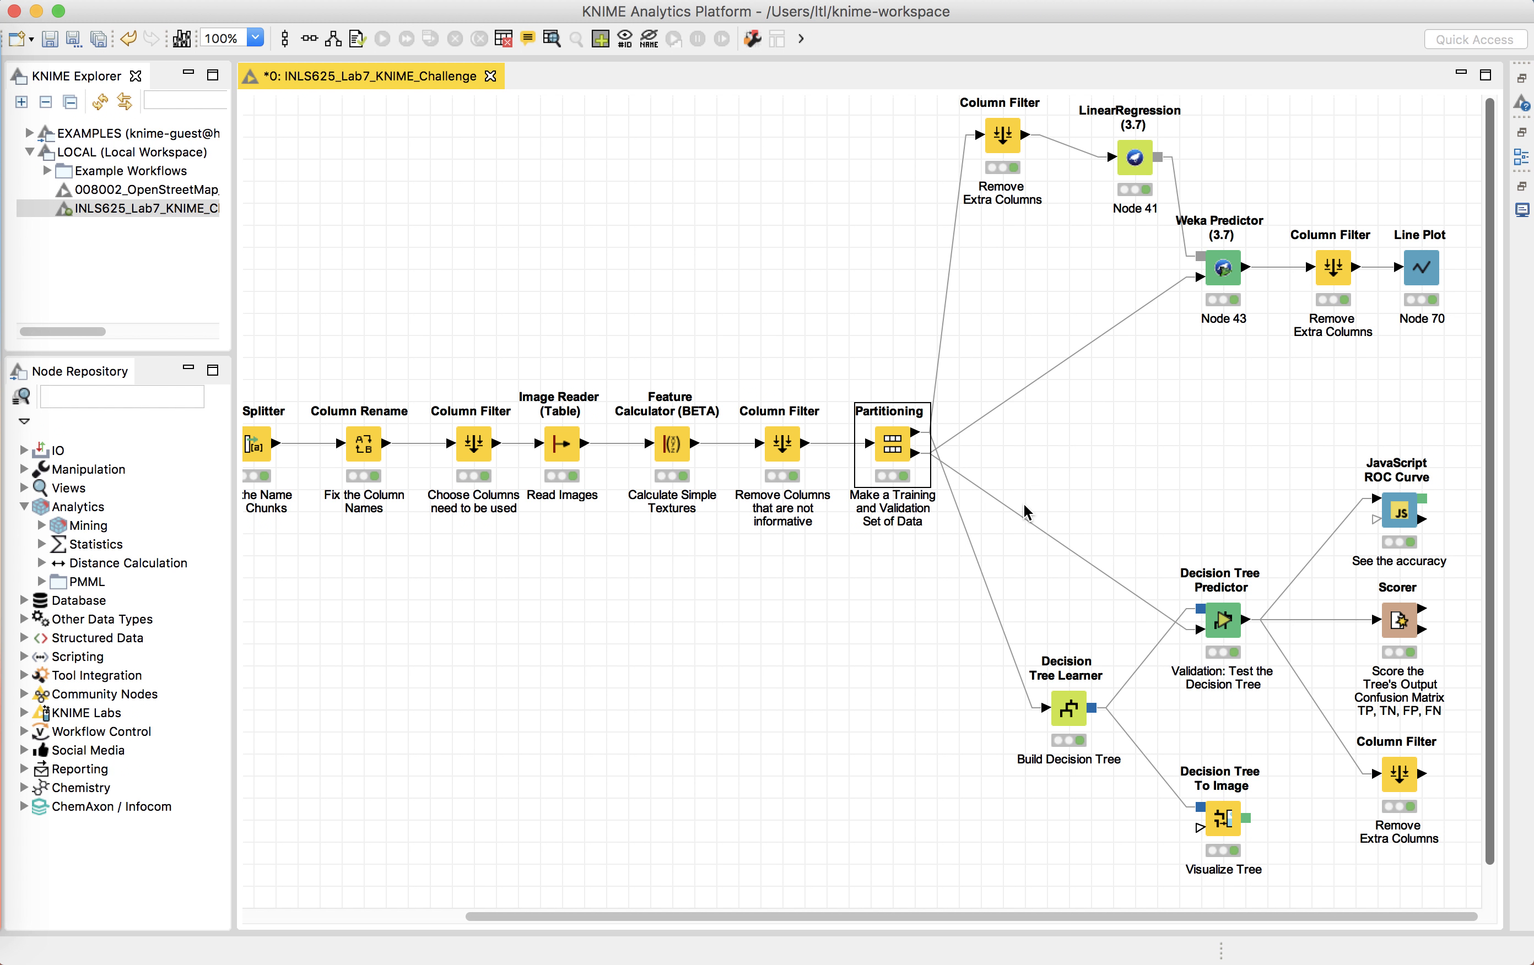
drag(966, 355, 1483, 897)
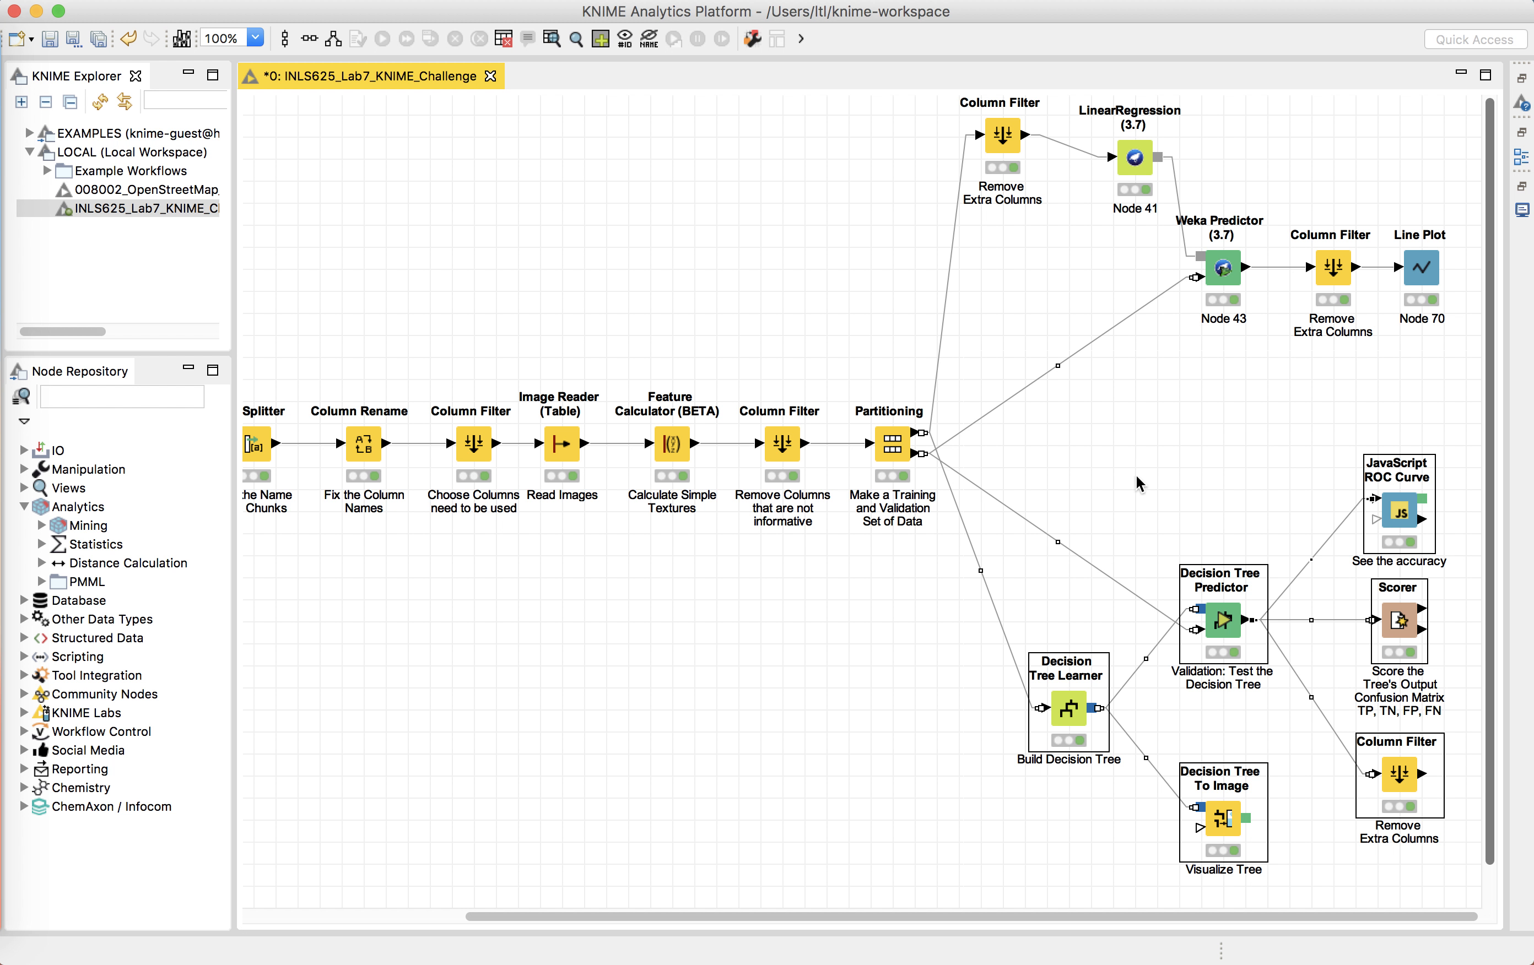
click(1062, 712)
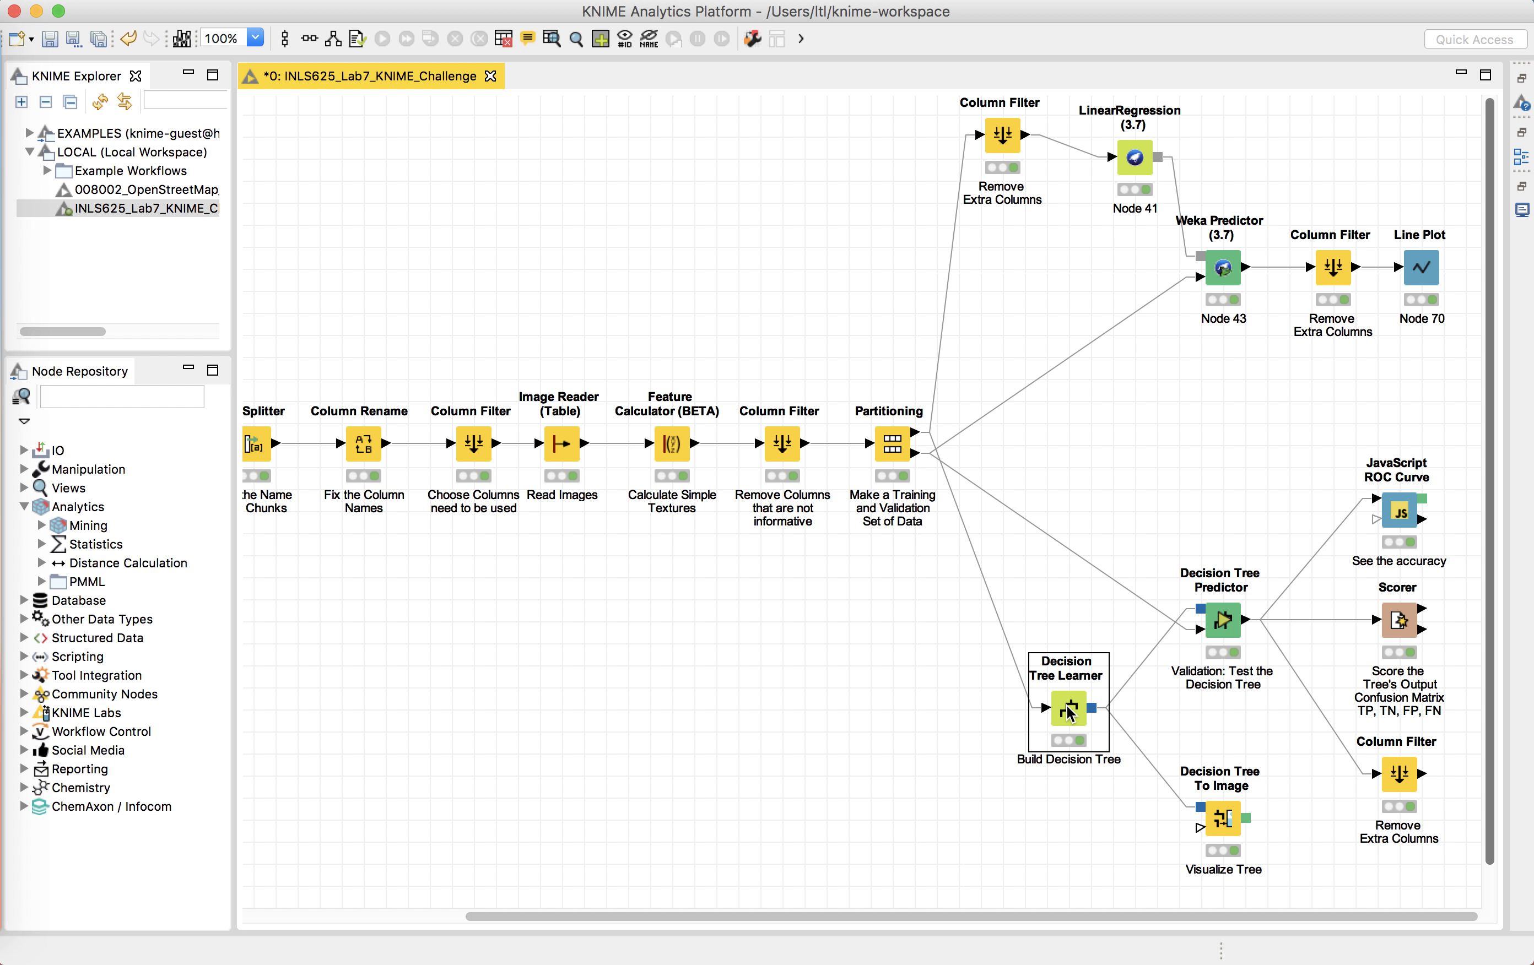
right_click(1070, 713)
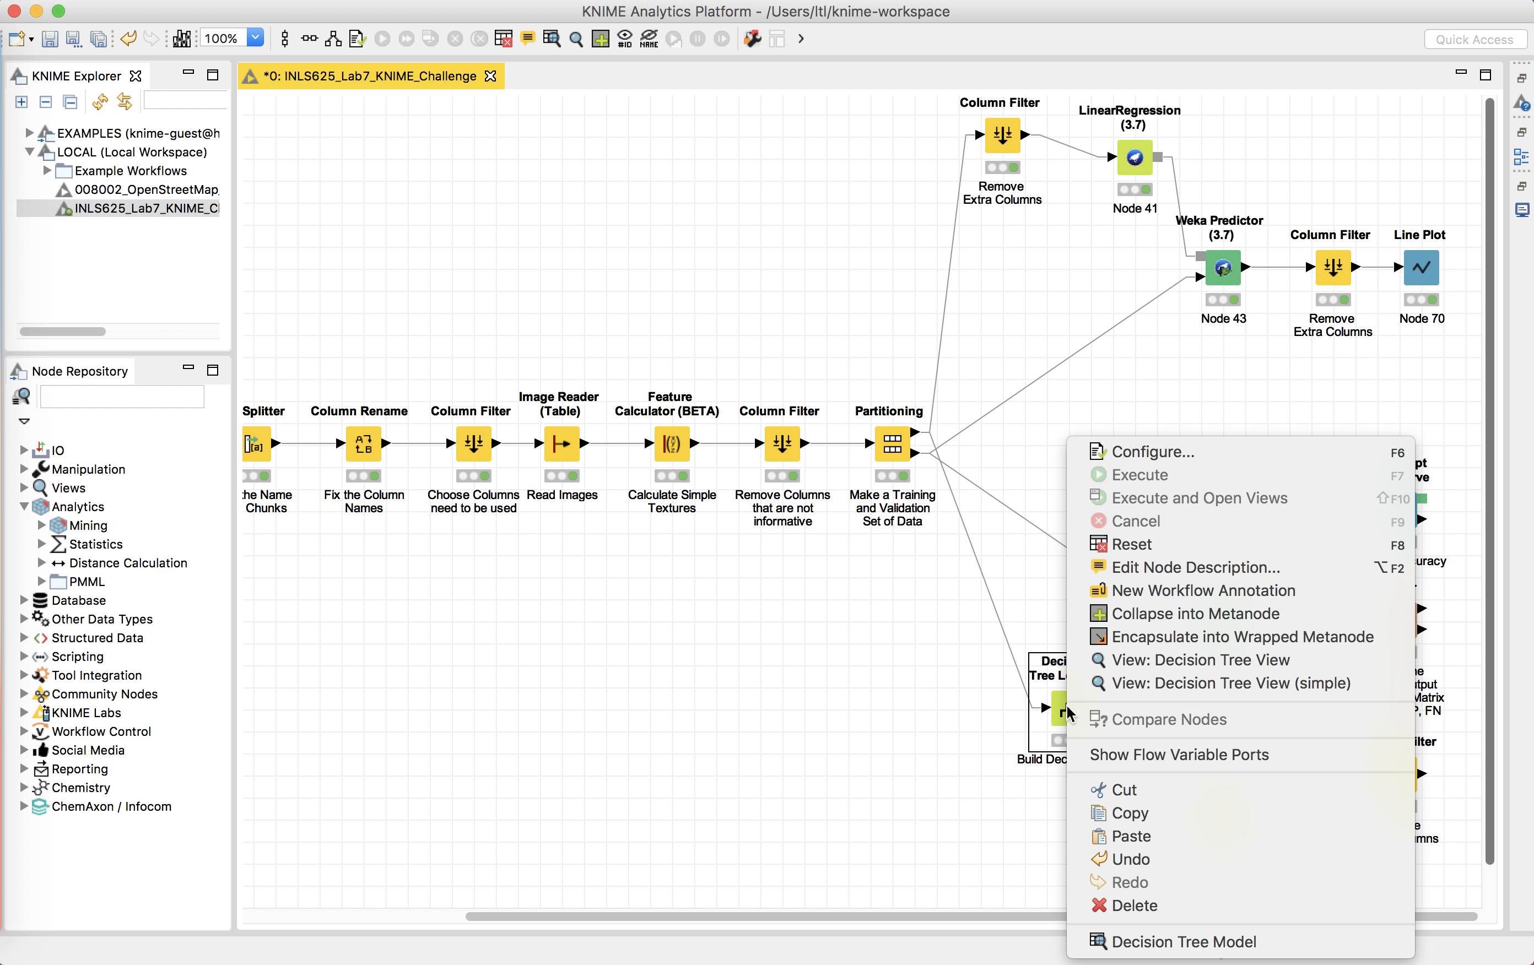
click(1114, 454)
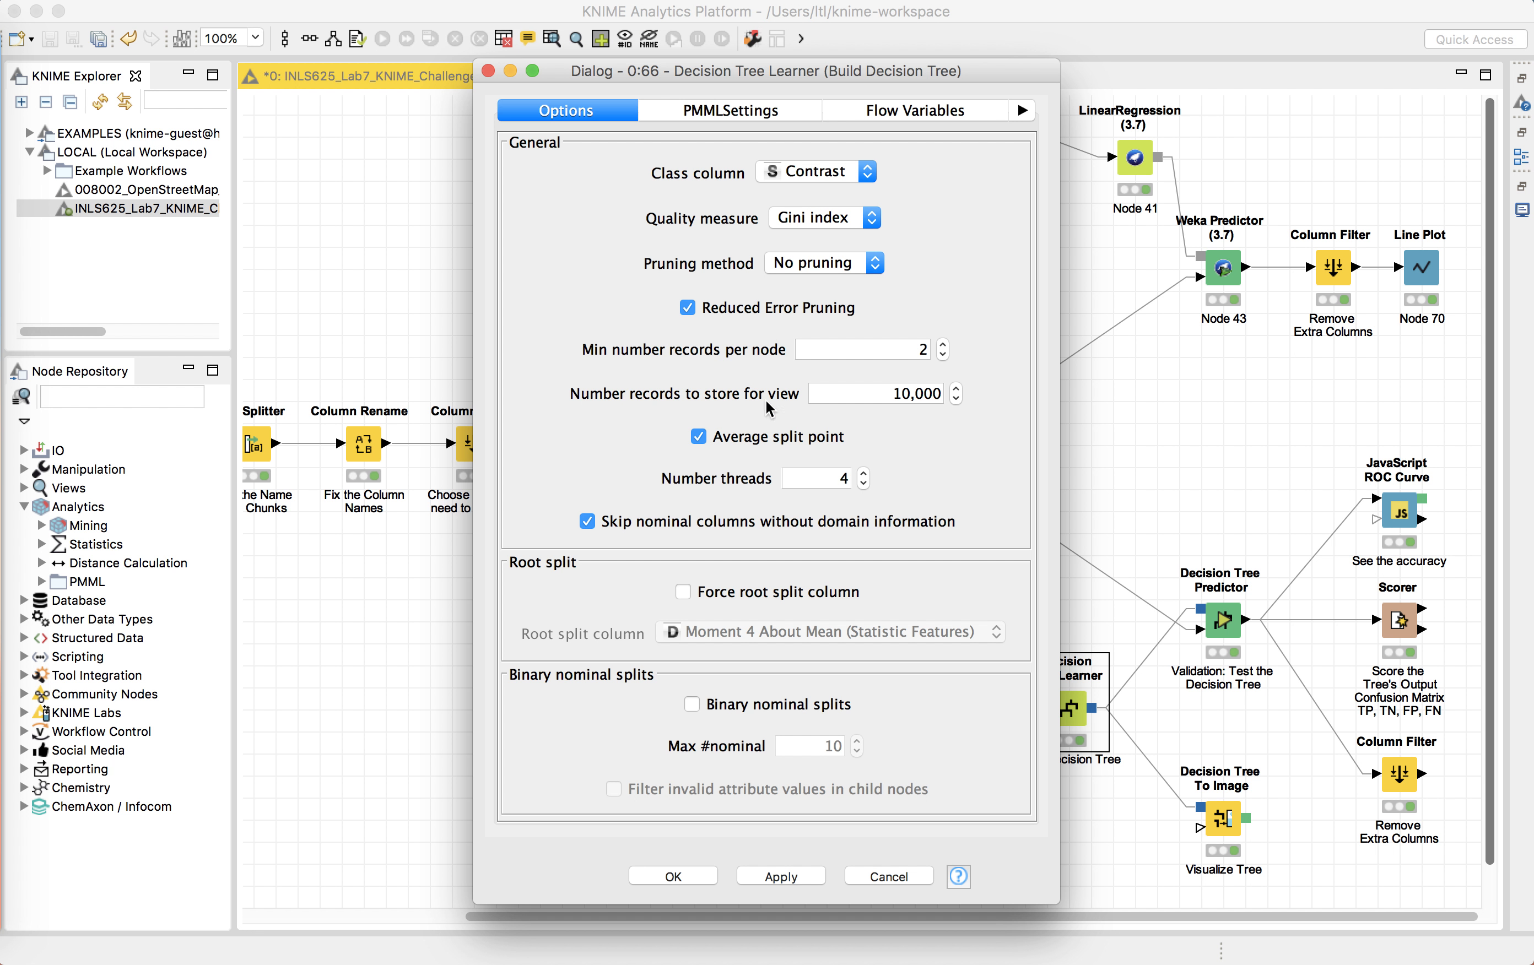
click(888, 876)
Step: Open the Decision Tree Model output, expand its Header and DataDictionary entries, and close the view
right_click(1056, 705)
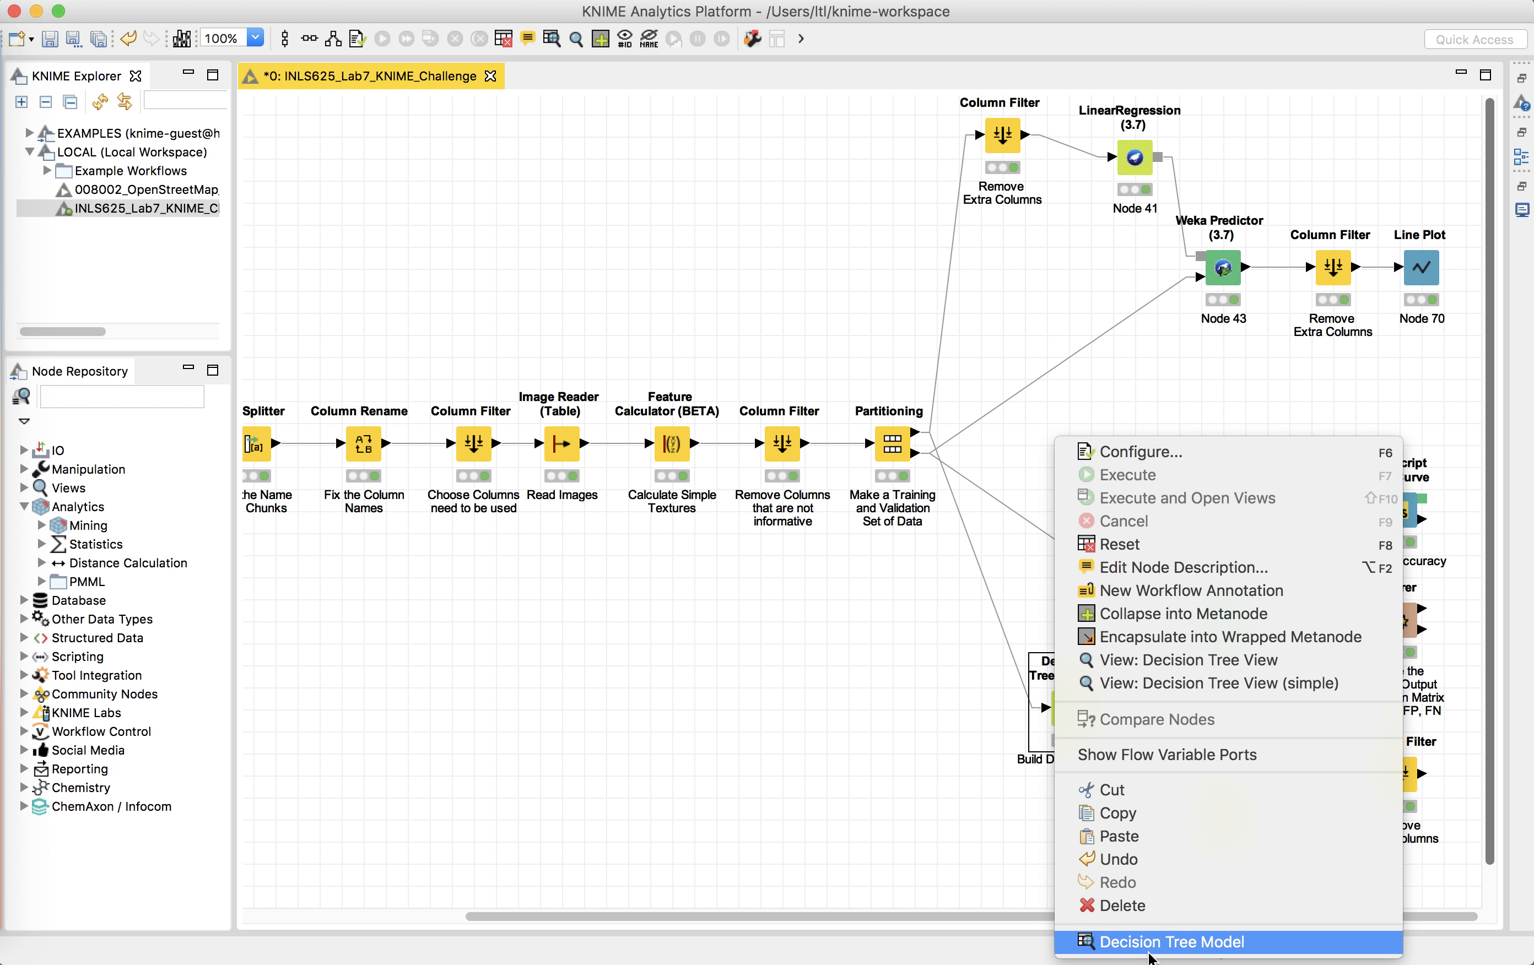
click(1150, 952)
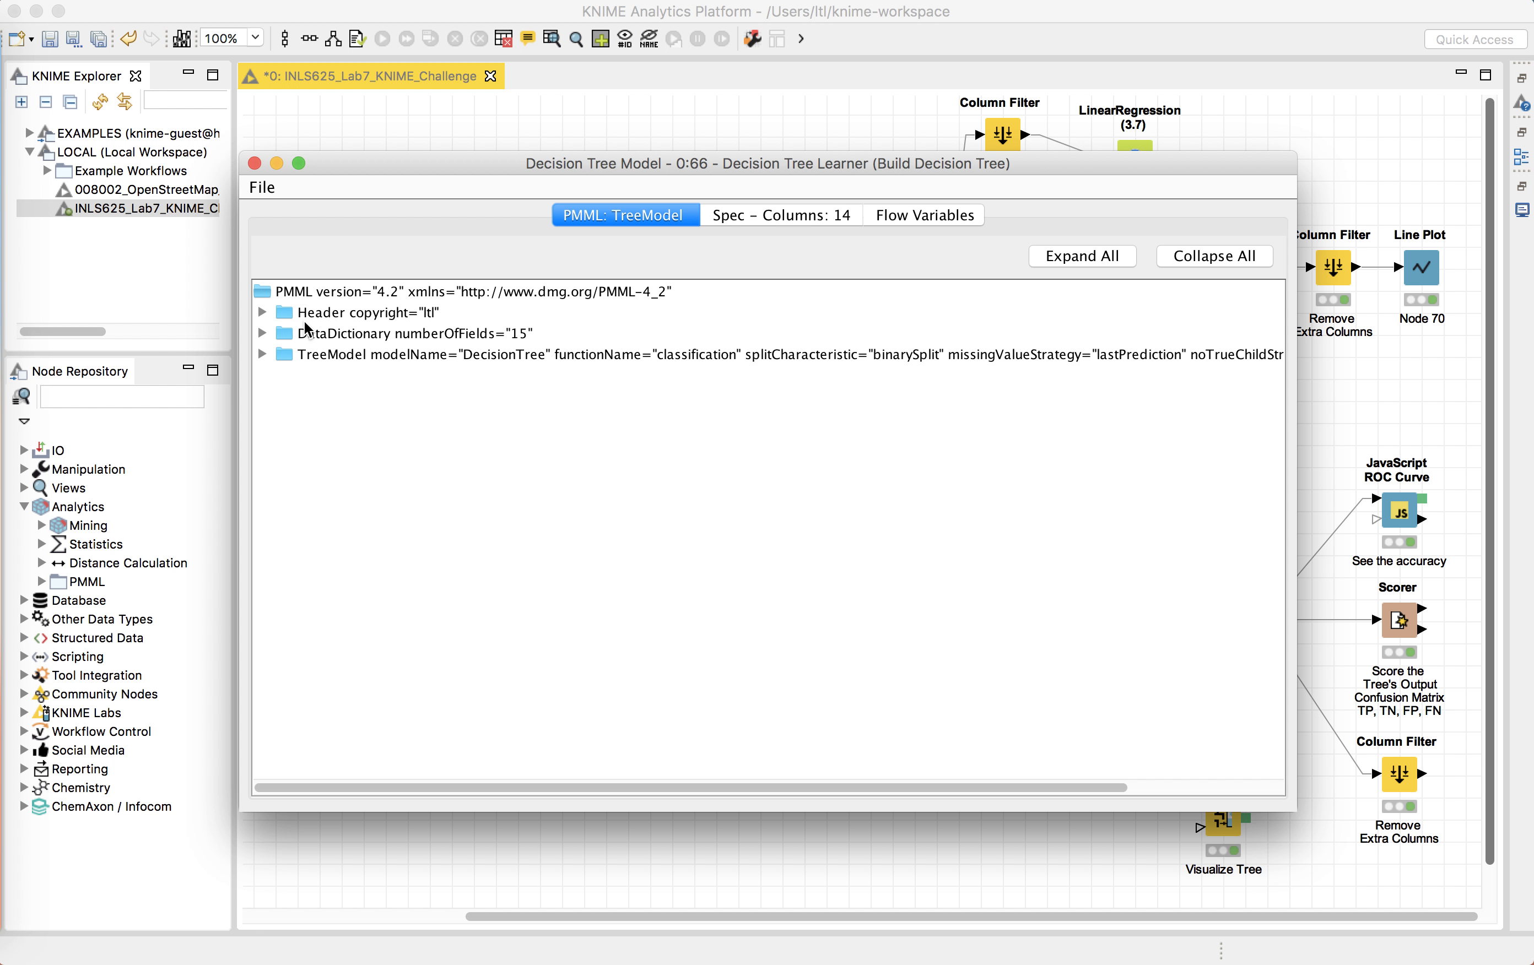
click(262, 314)
click(262, 354)
click(284, 376)
click(284, 375)
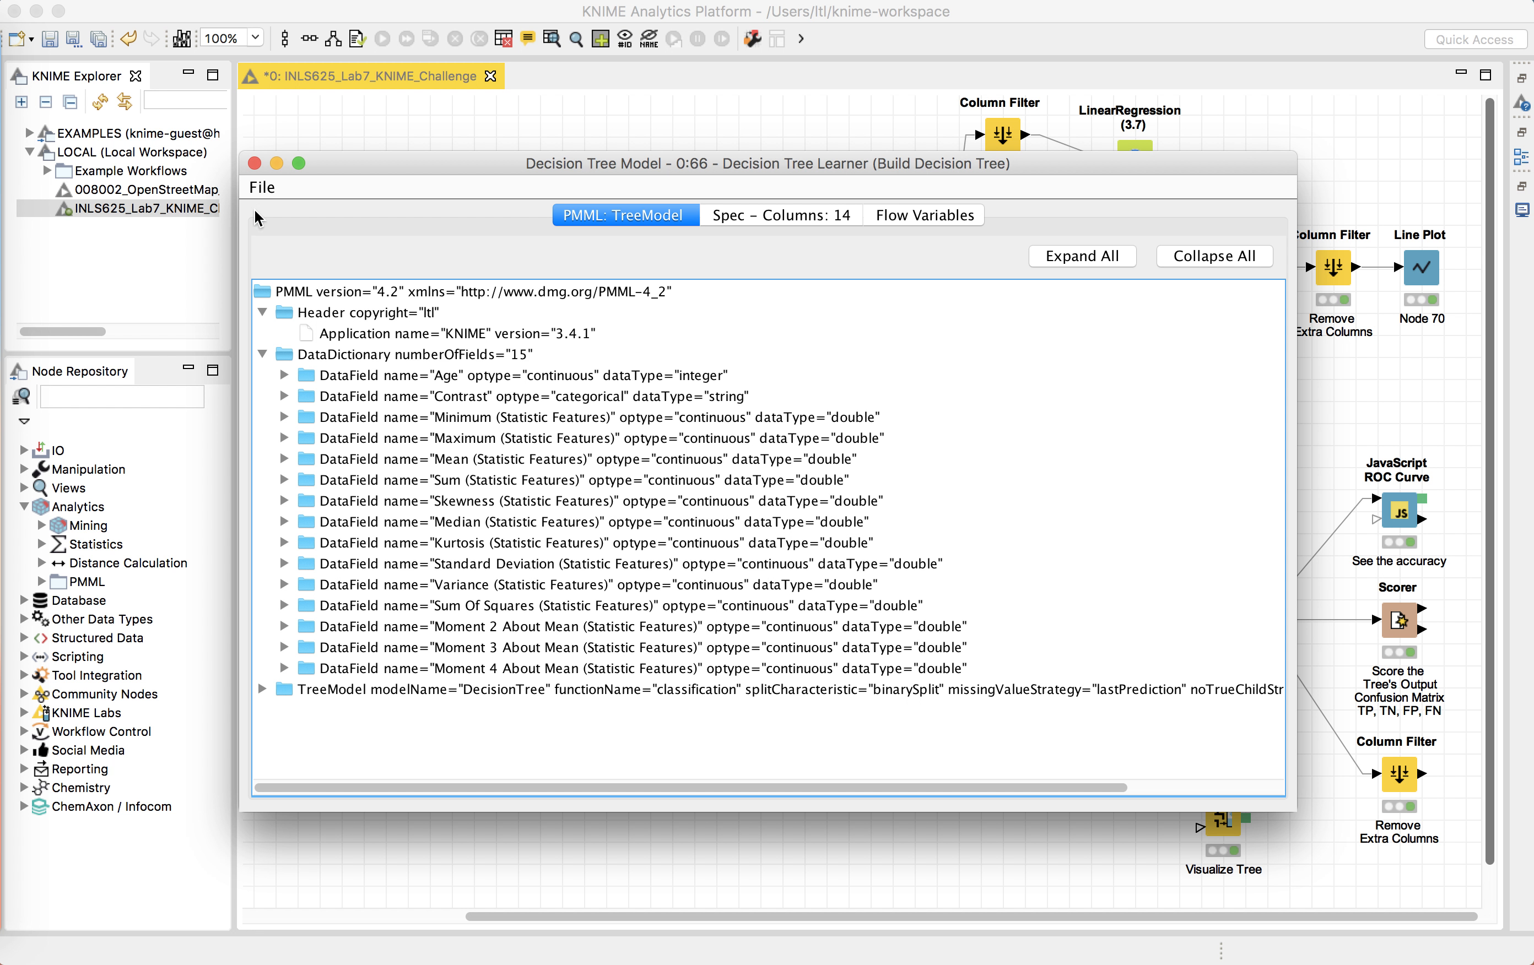
click(255, 164)
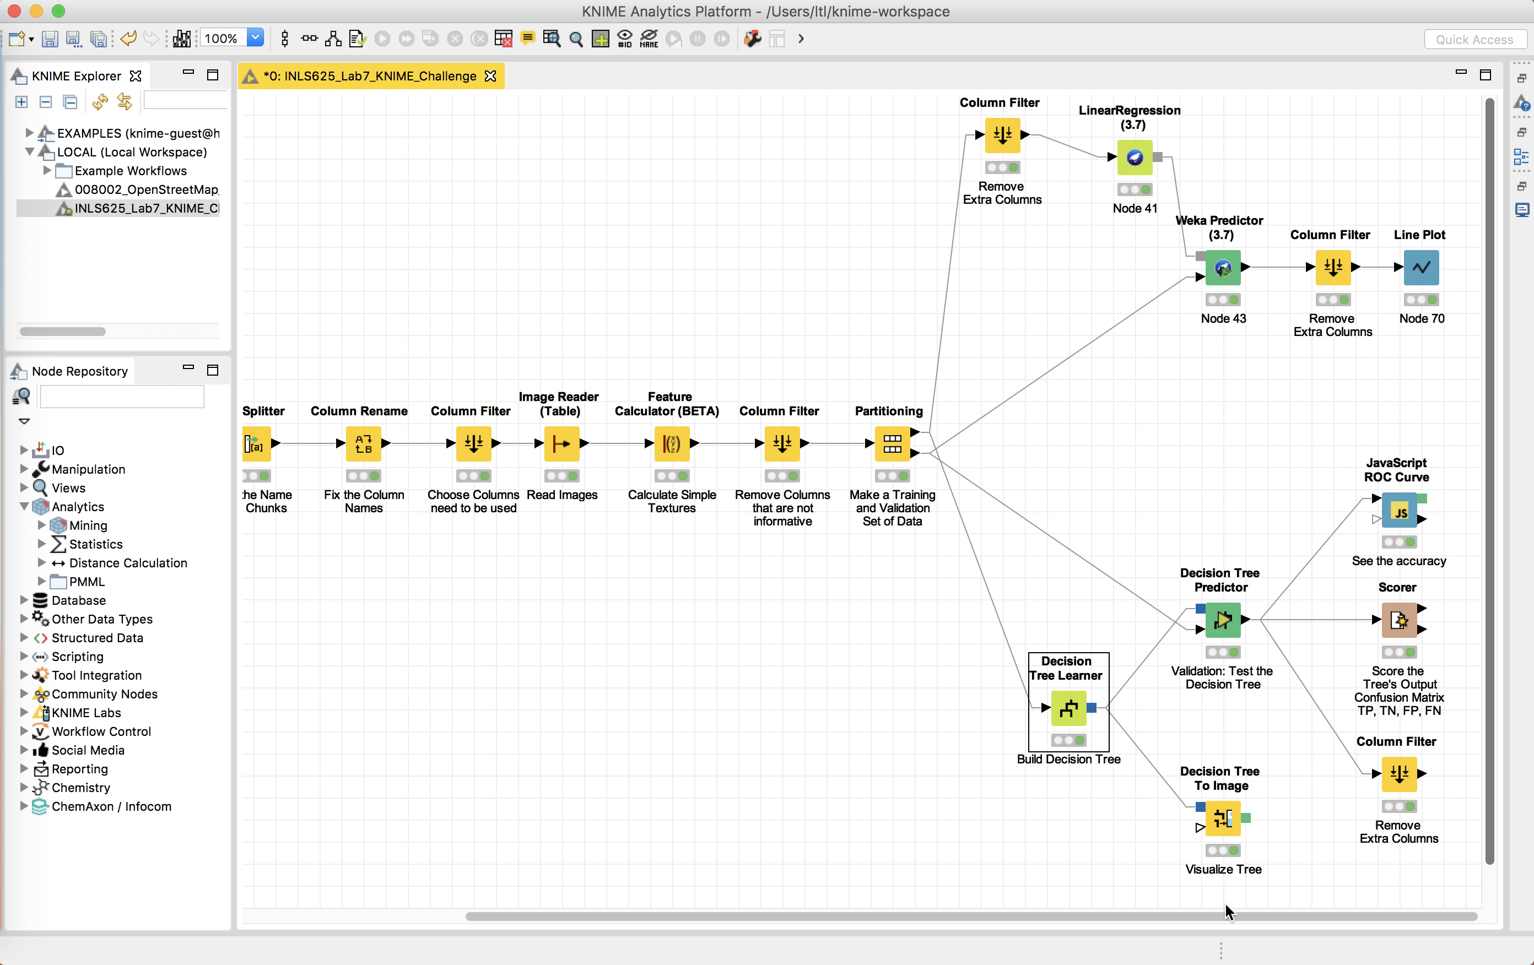
Step: Open the Decision Tree To Image node's Image output to view the tree, check the Image Spec, and close it
click(1130, 836)
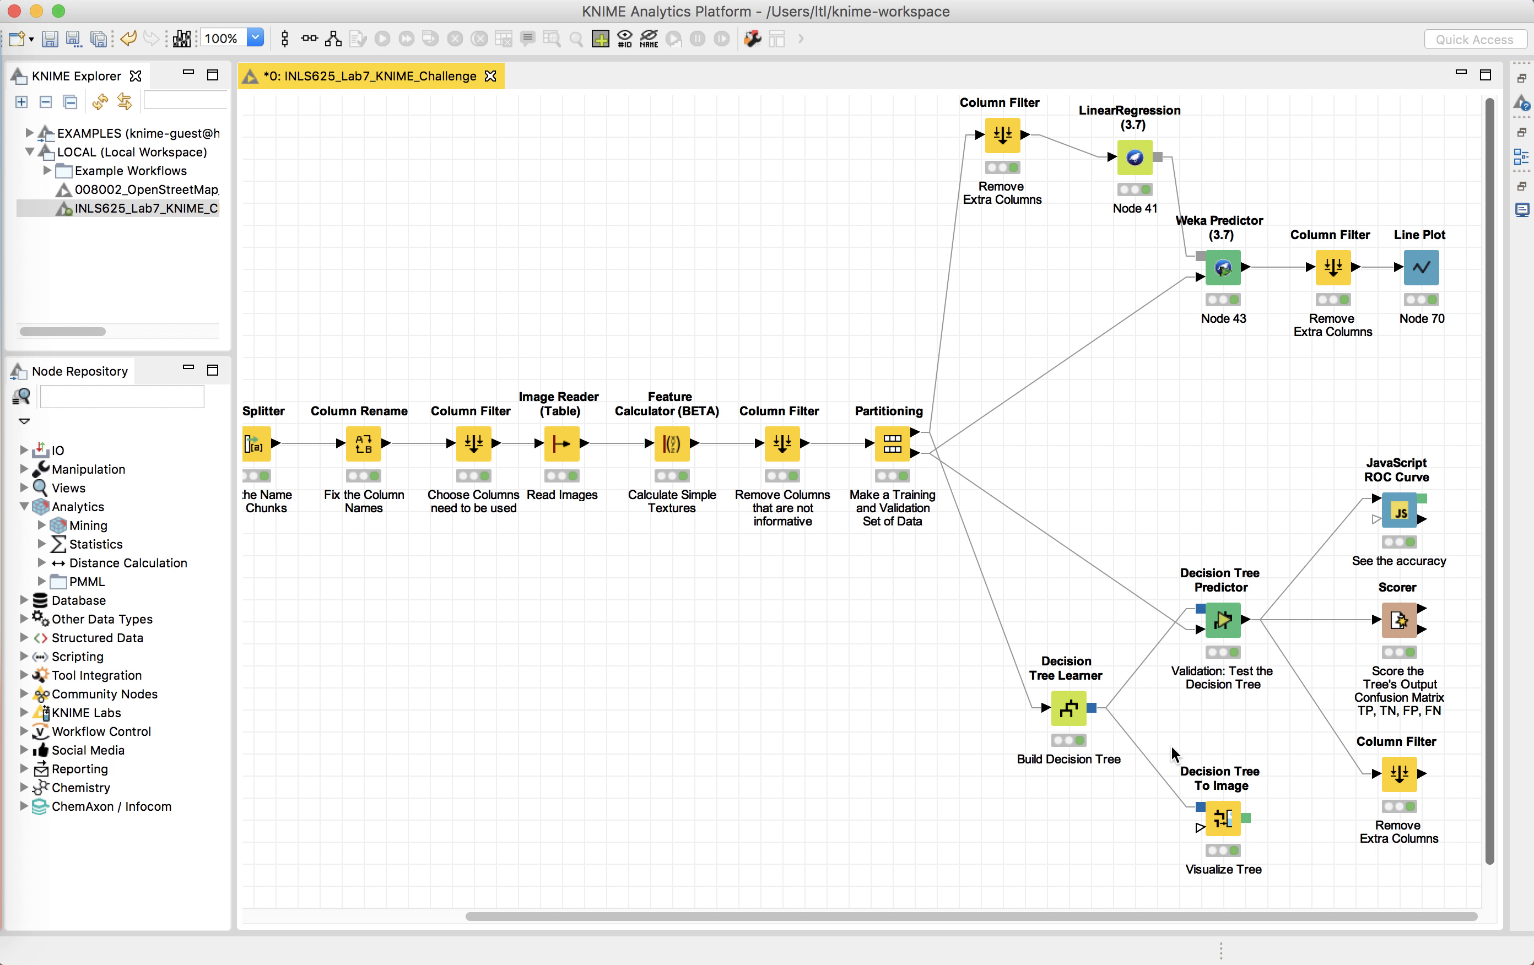
click(1218, 824)
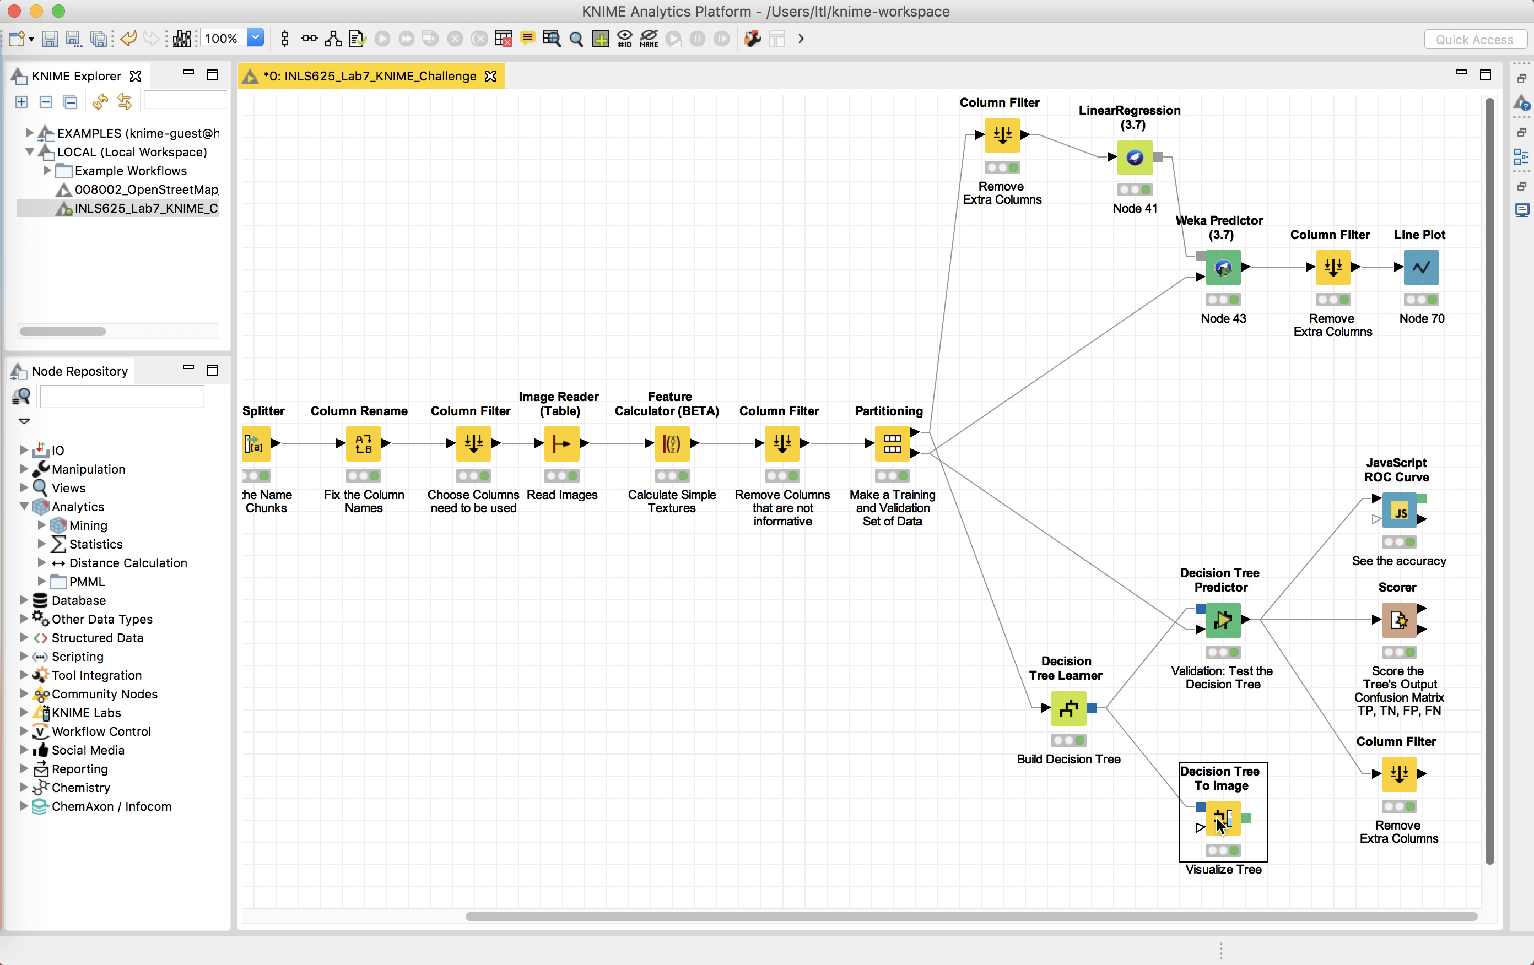
right_click(1219, 823)
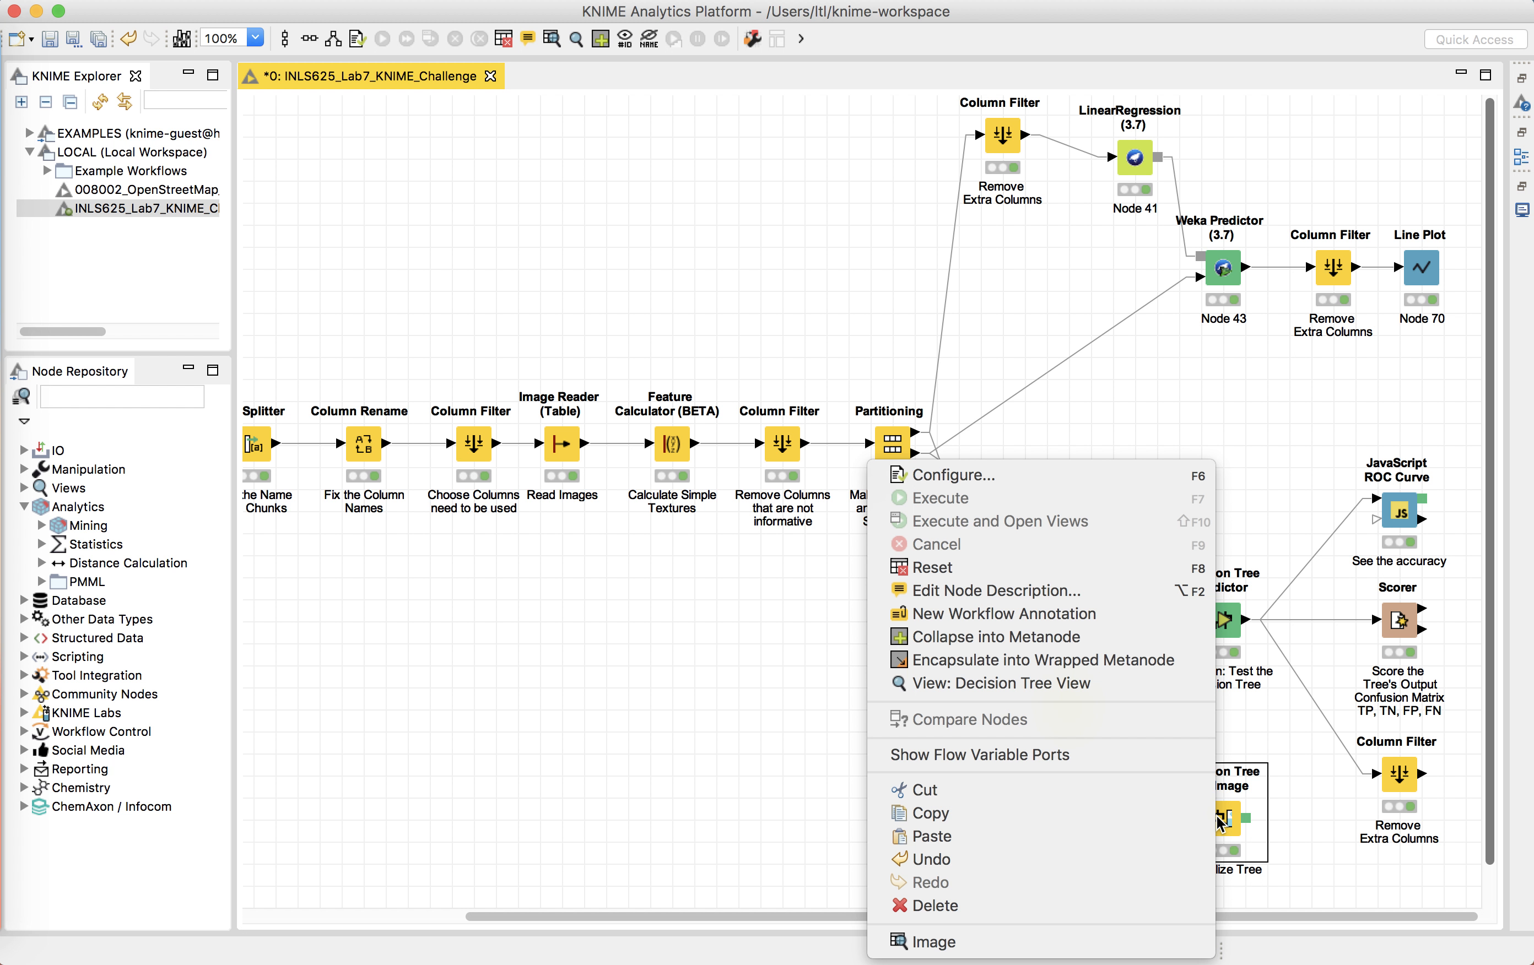
click(1021, 948)
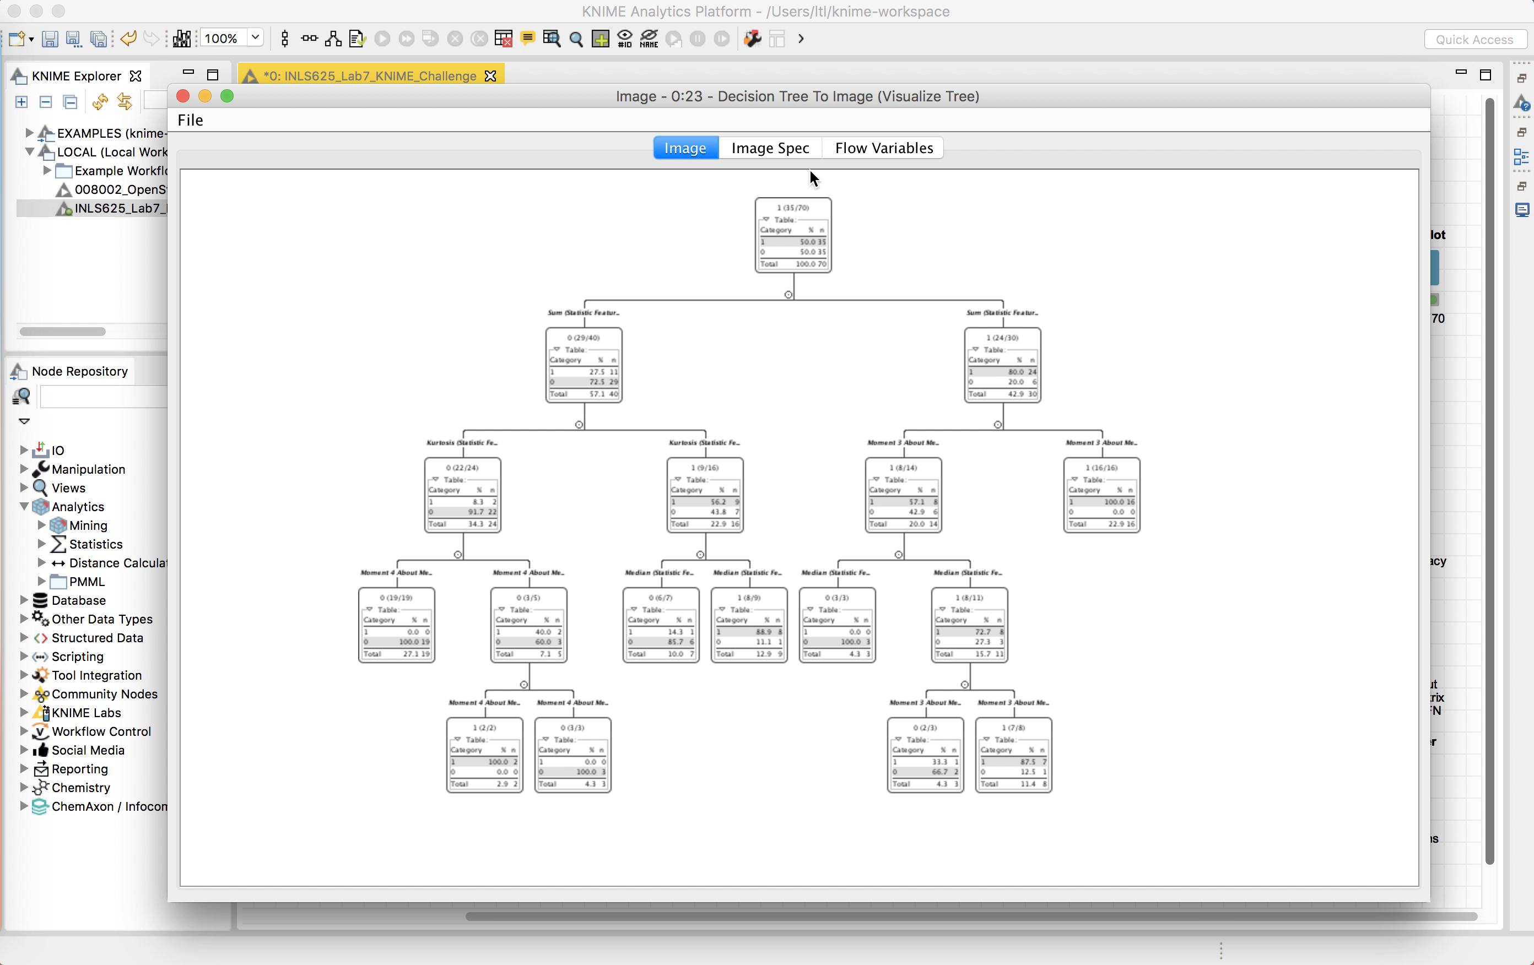
click(771, 149)
click(705, 157)
click(183, 96)
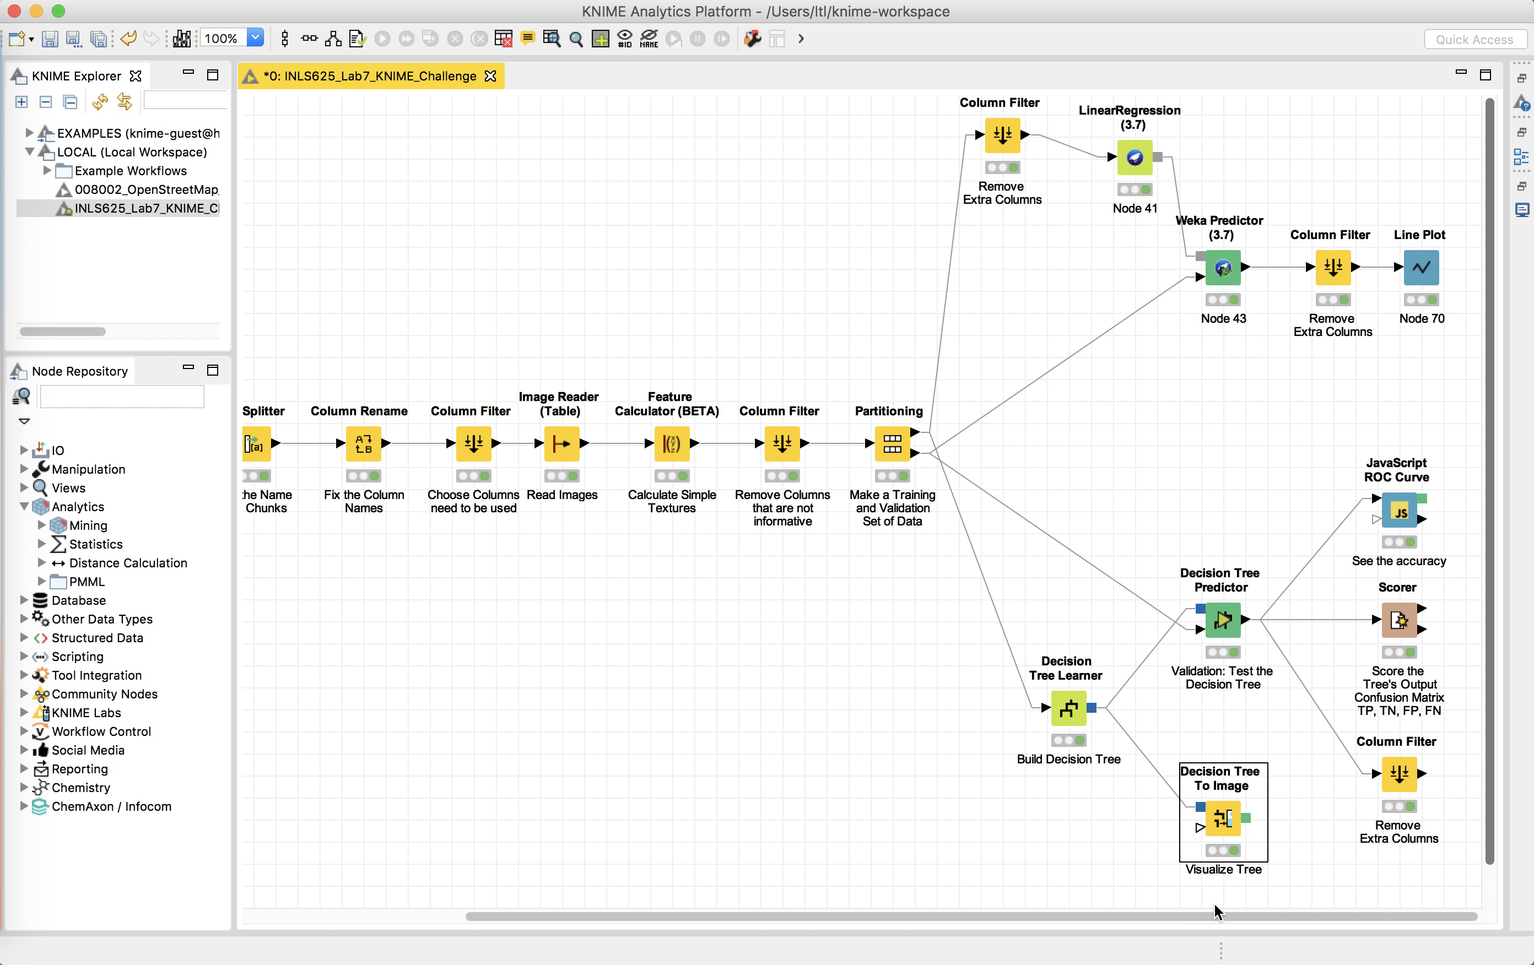
Step: Open the Decision Tree To Image node's Decision Tree View and expand the branch under the left Sum split
right_click(1214, 822)
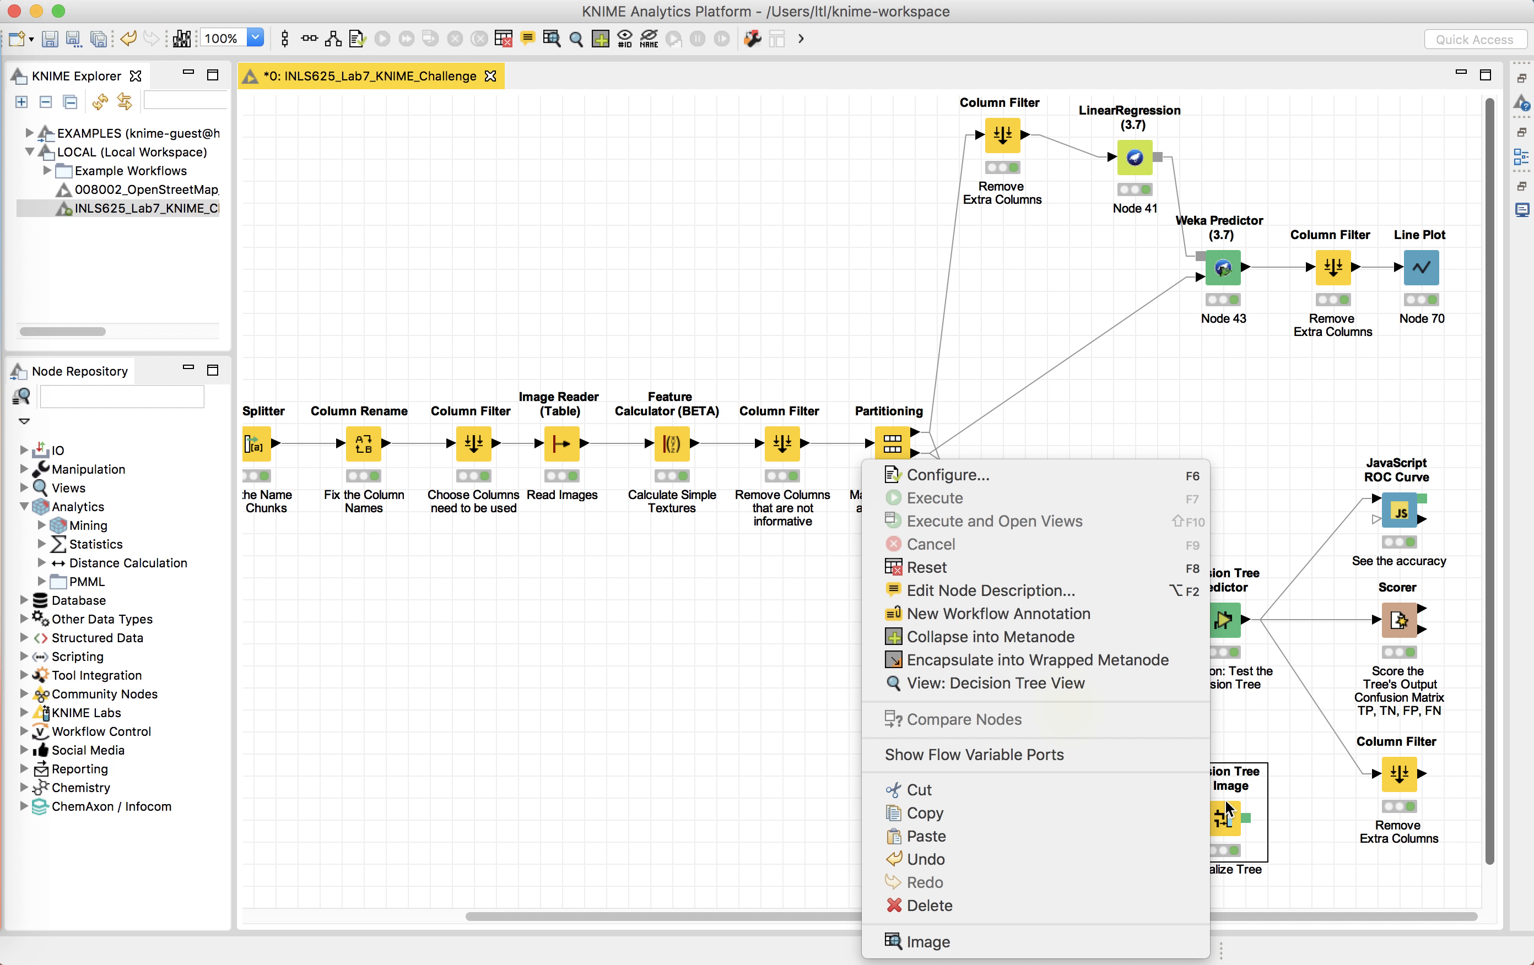
click(1112, 692)
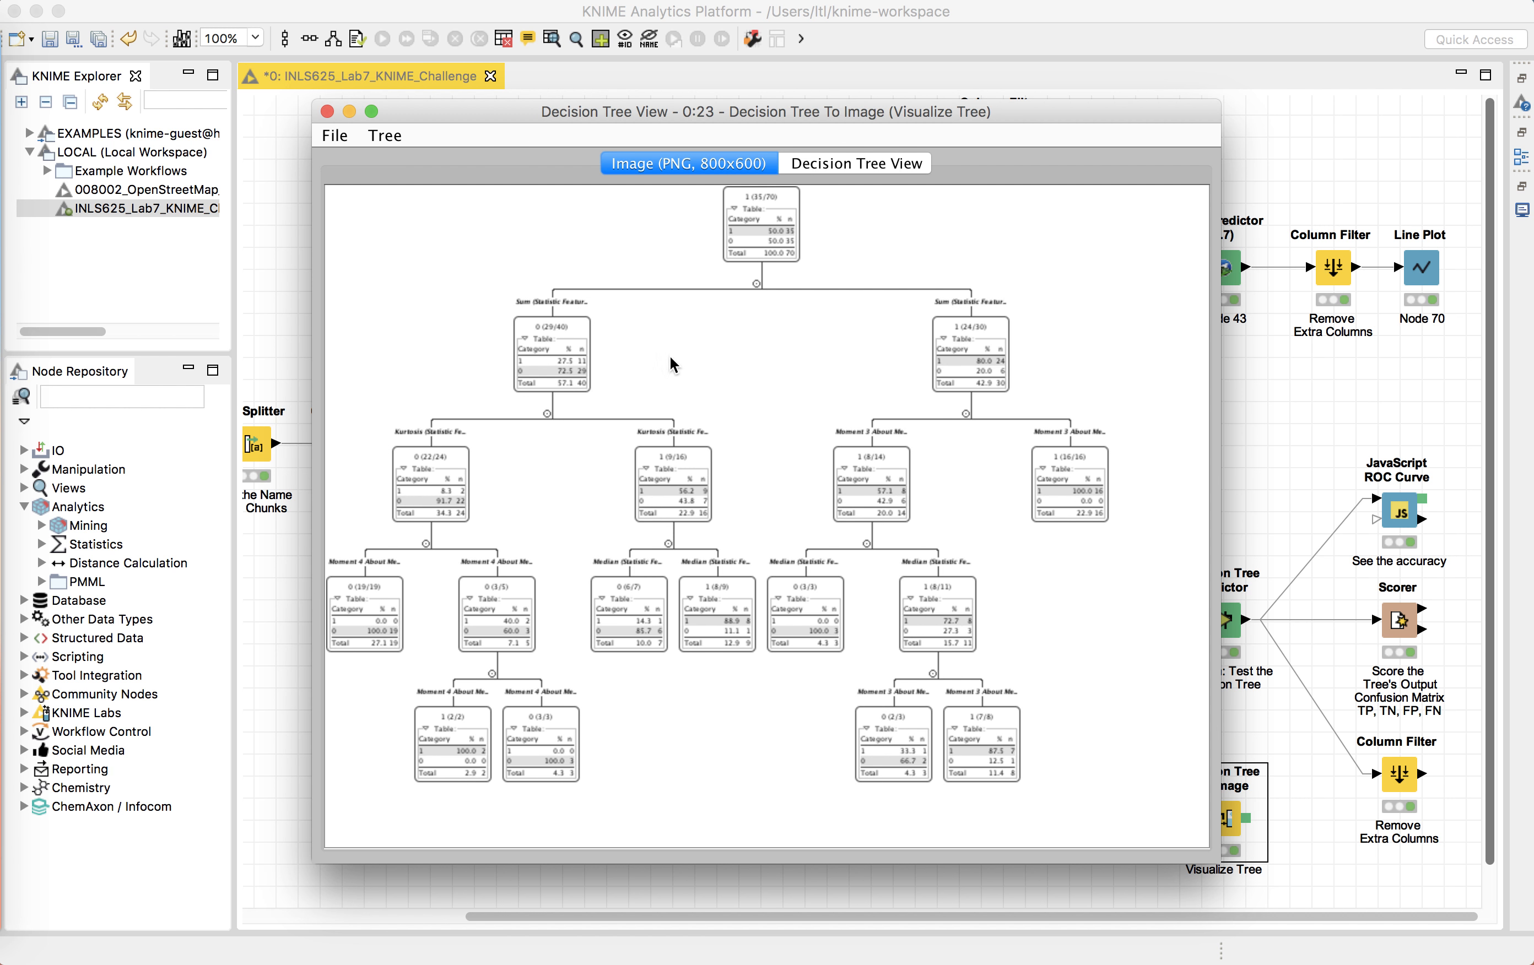
click(823, 167)
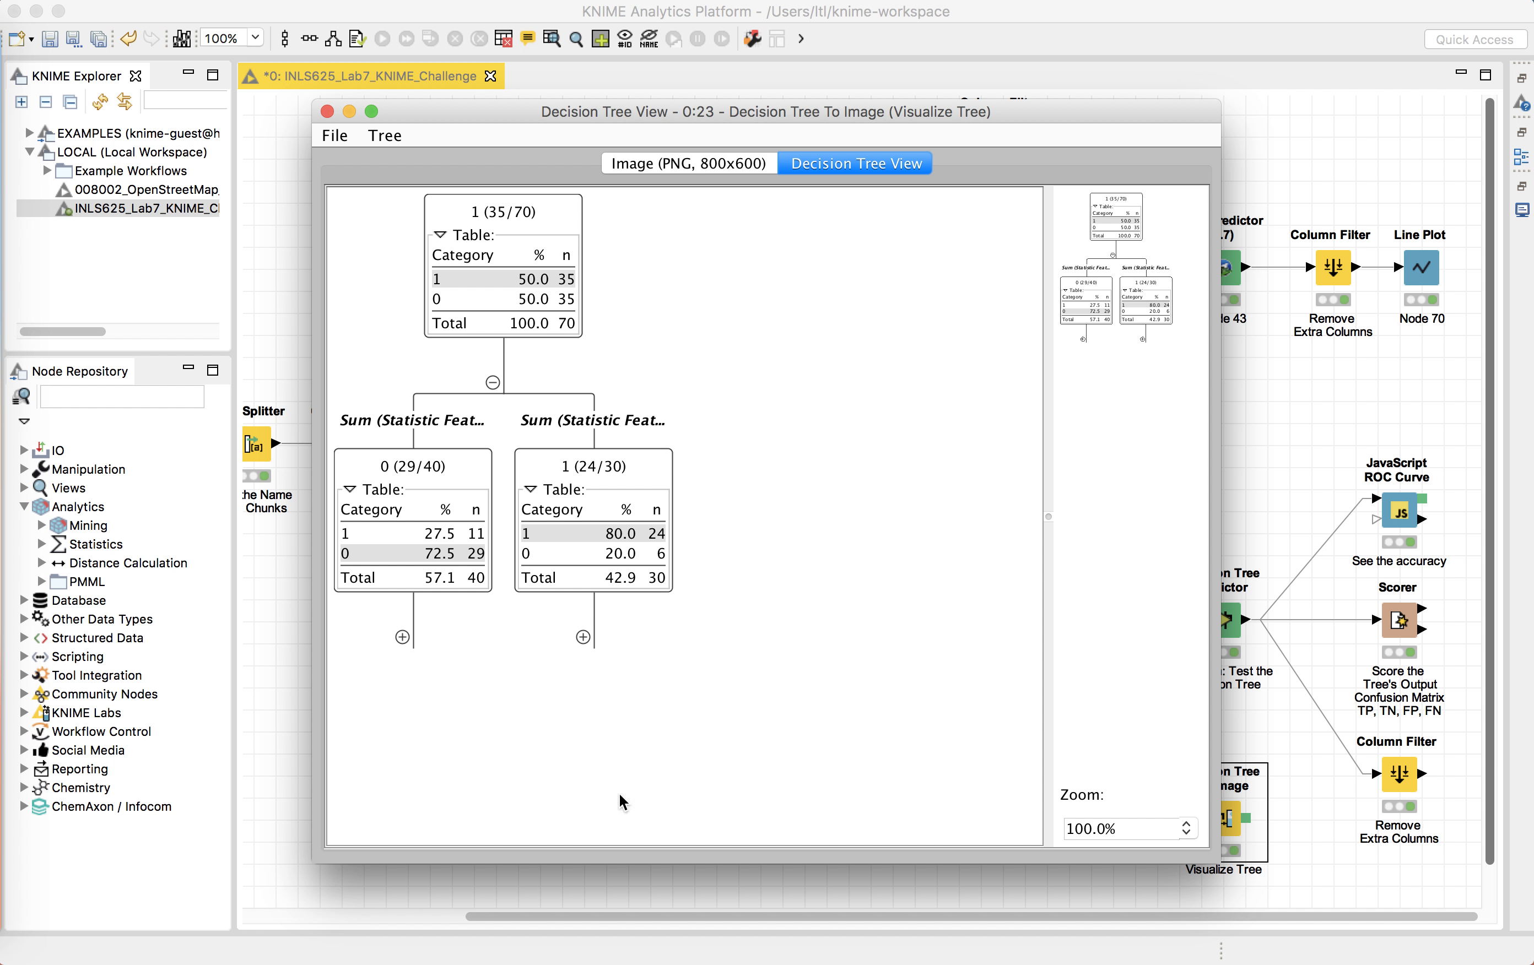
drag(324, 854, 198, 855)
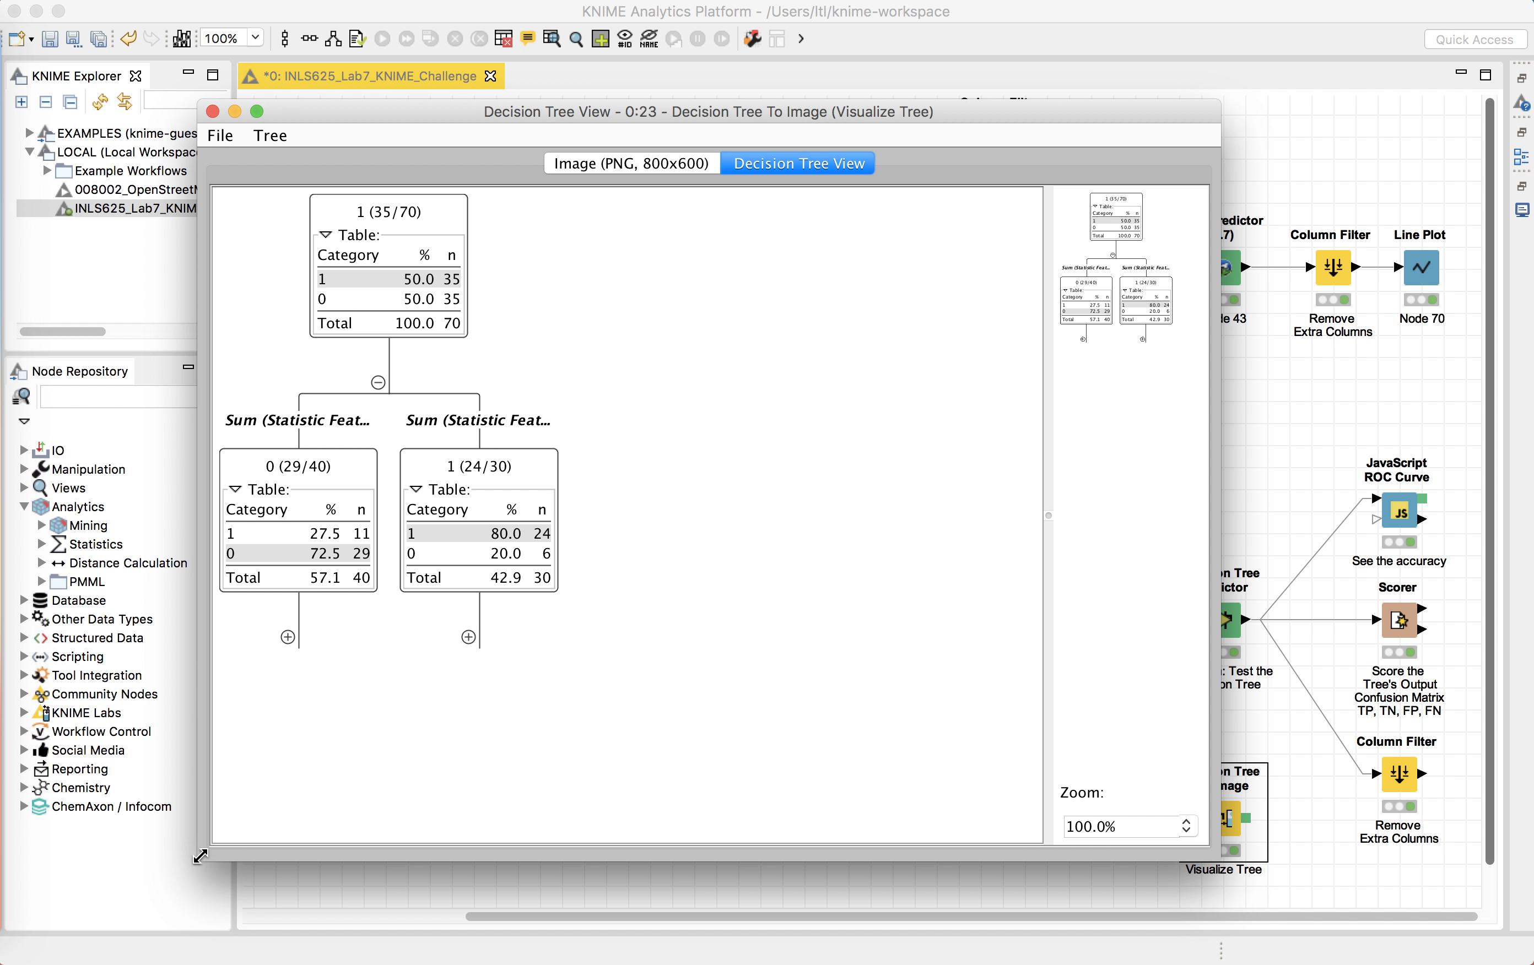
click(288, 637)
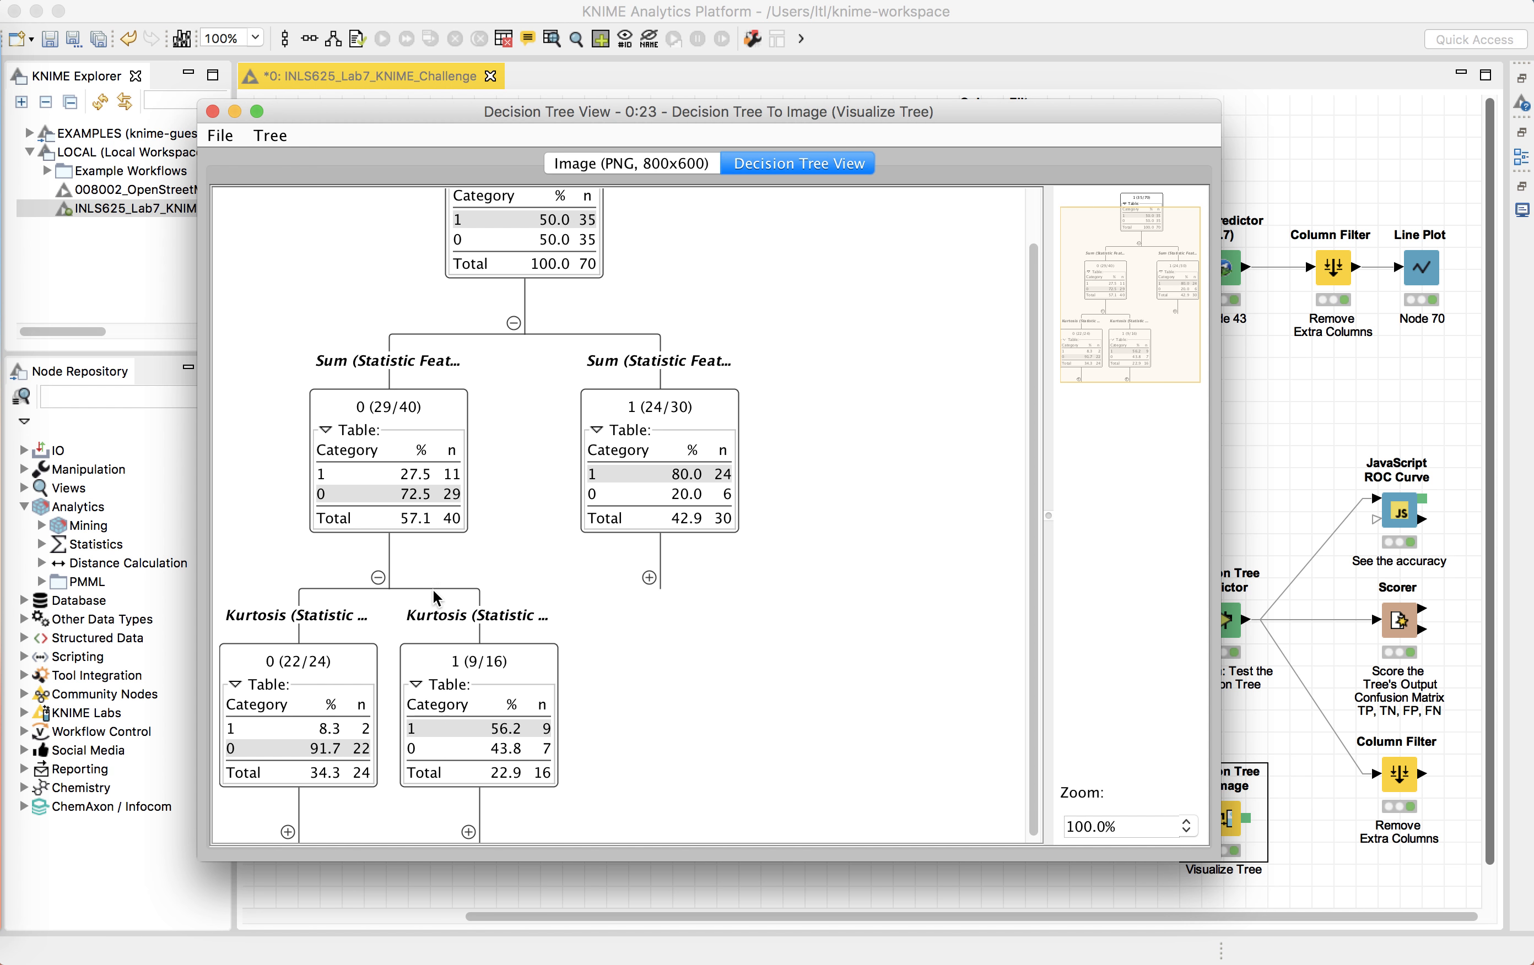
Step: Browse the view's File and Tree options, collapse and re-expand the left branch, and scroll through the tree
click(226, 132)
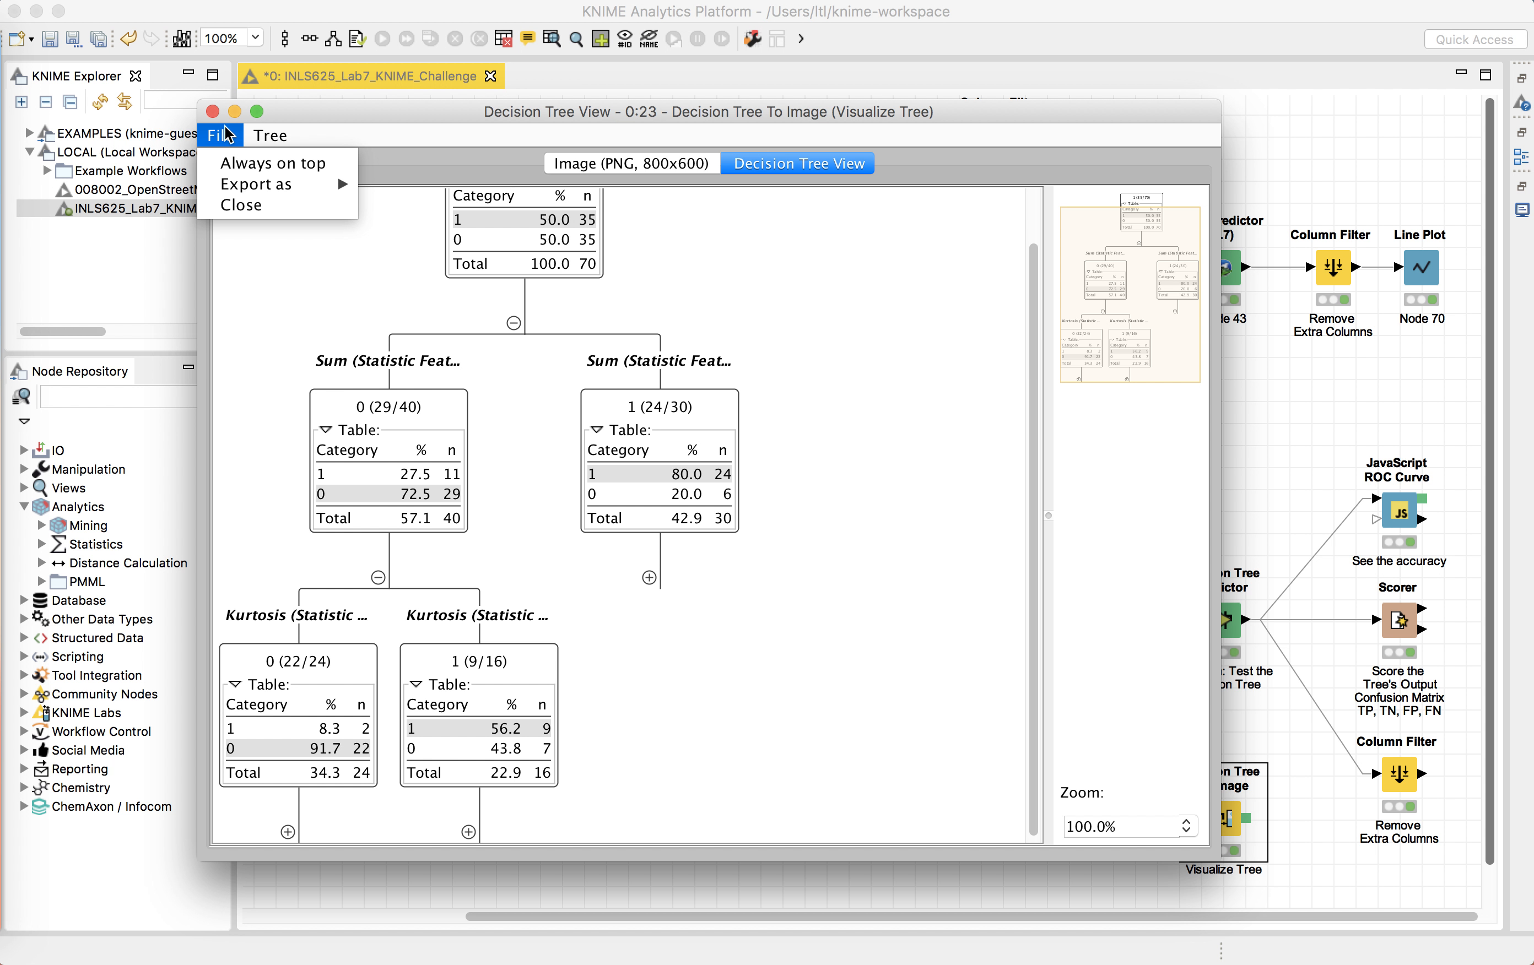
click(270, 134)
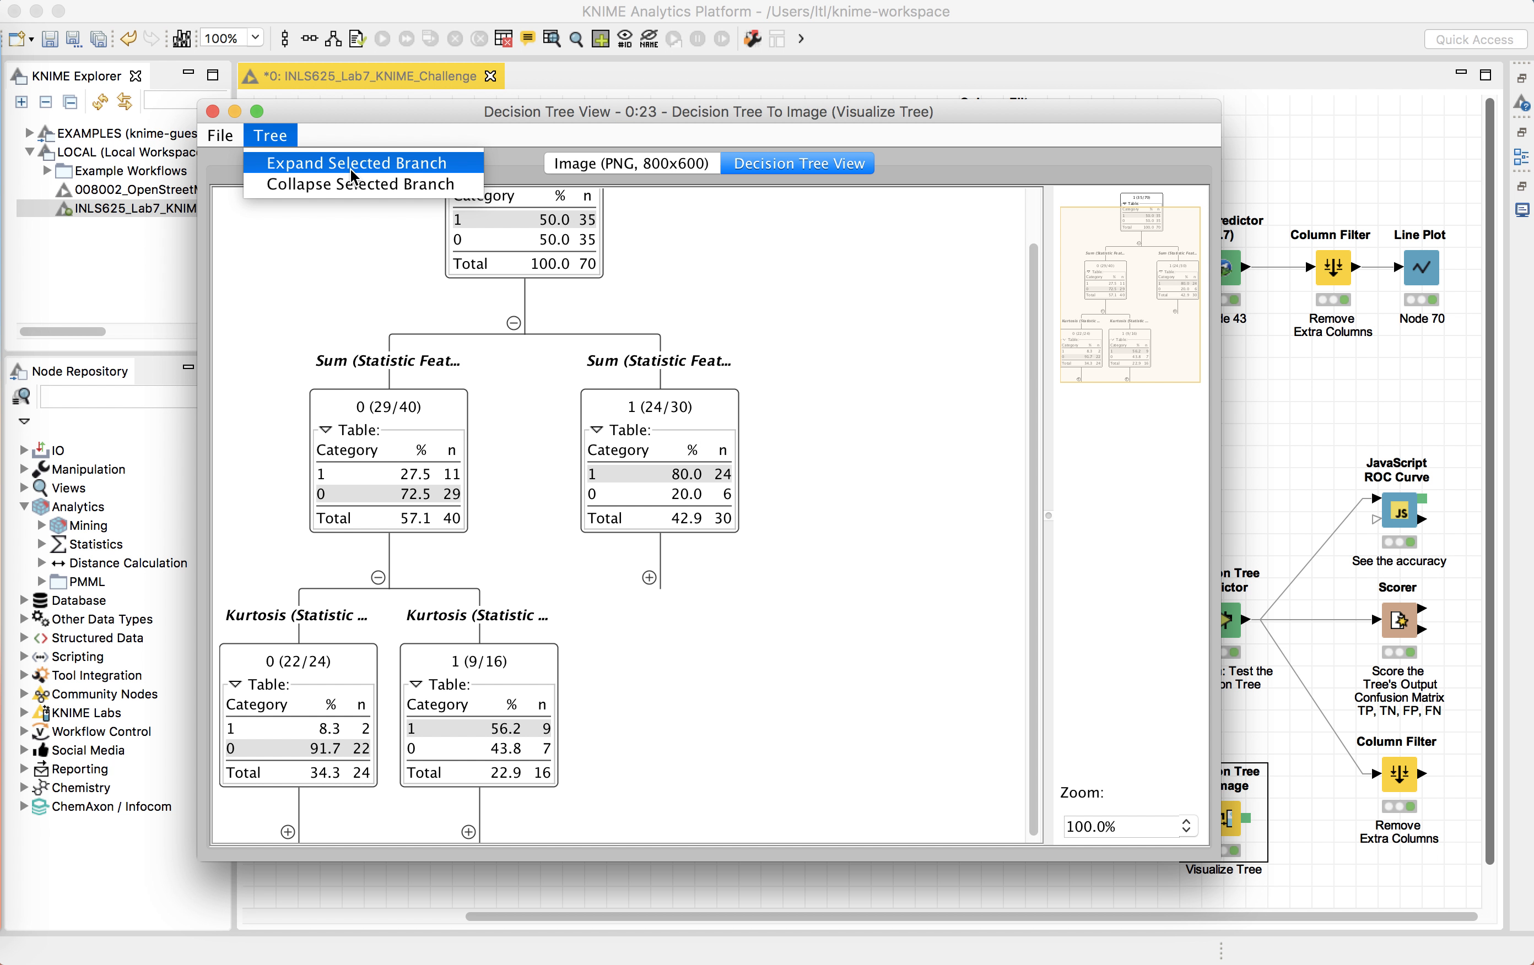
click(379, 578)
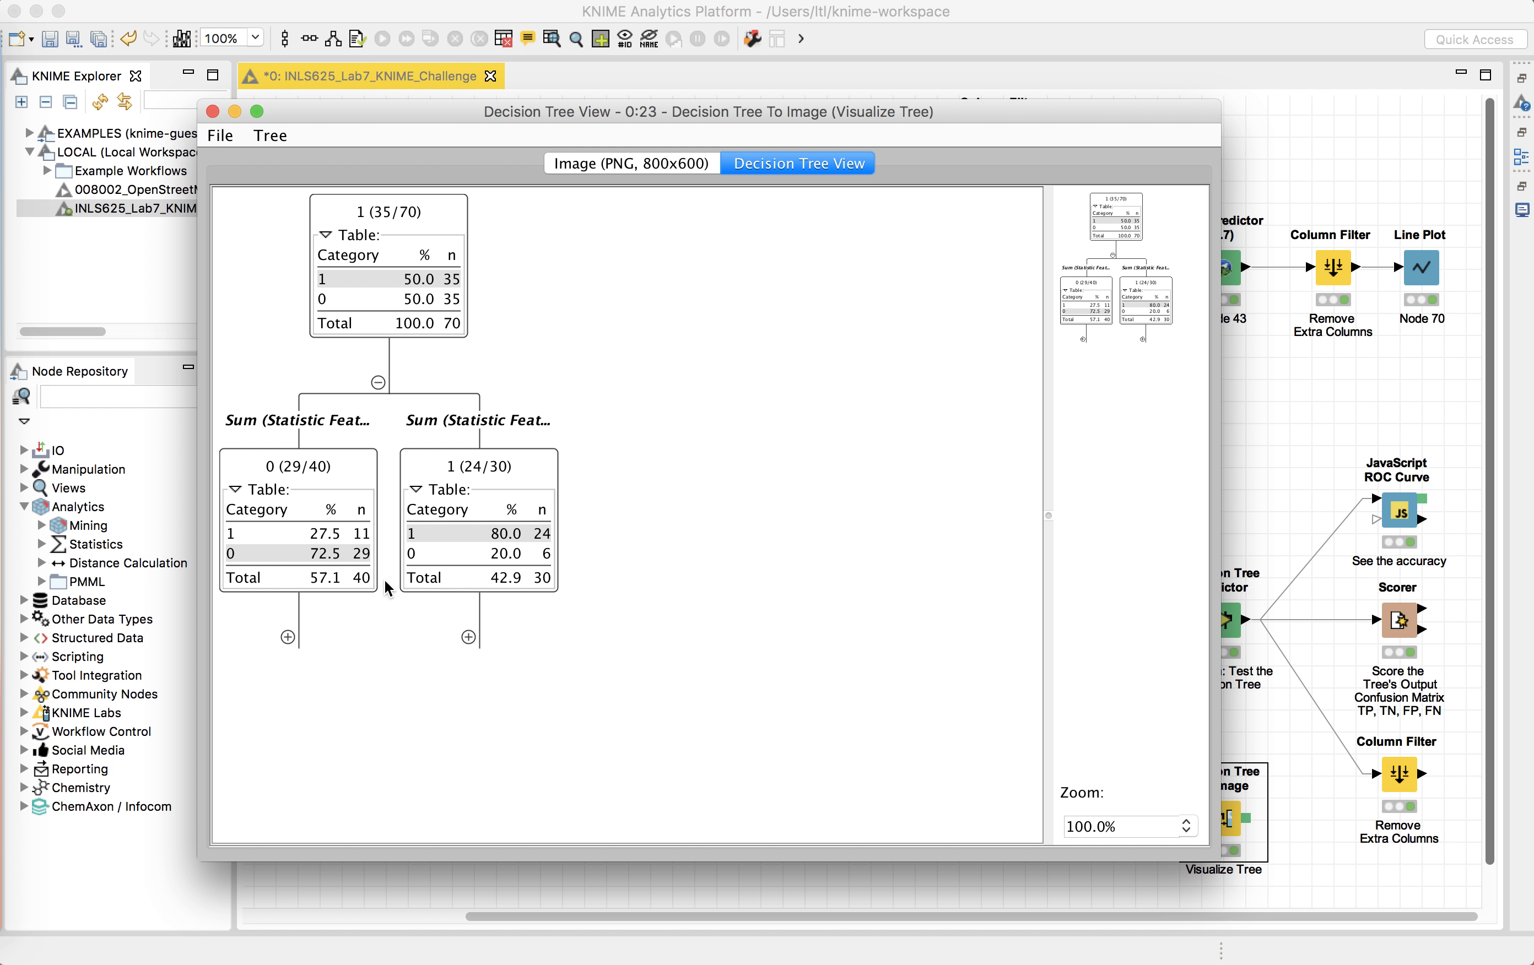
click(291, 636)
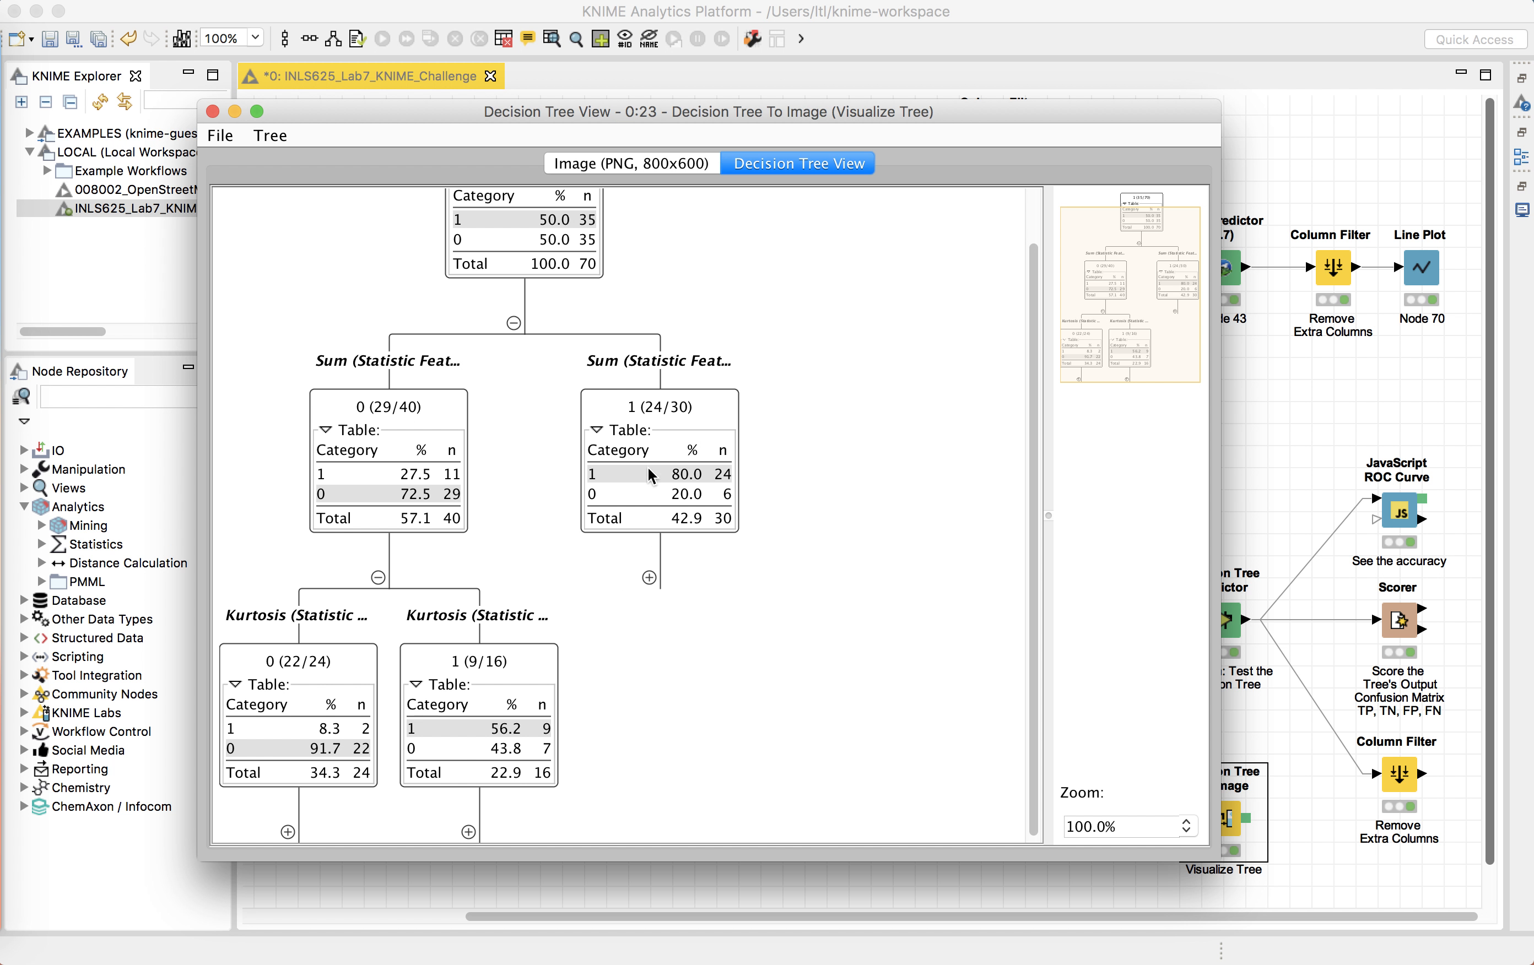
scroll(634, 370, up, 3)
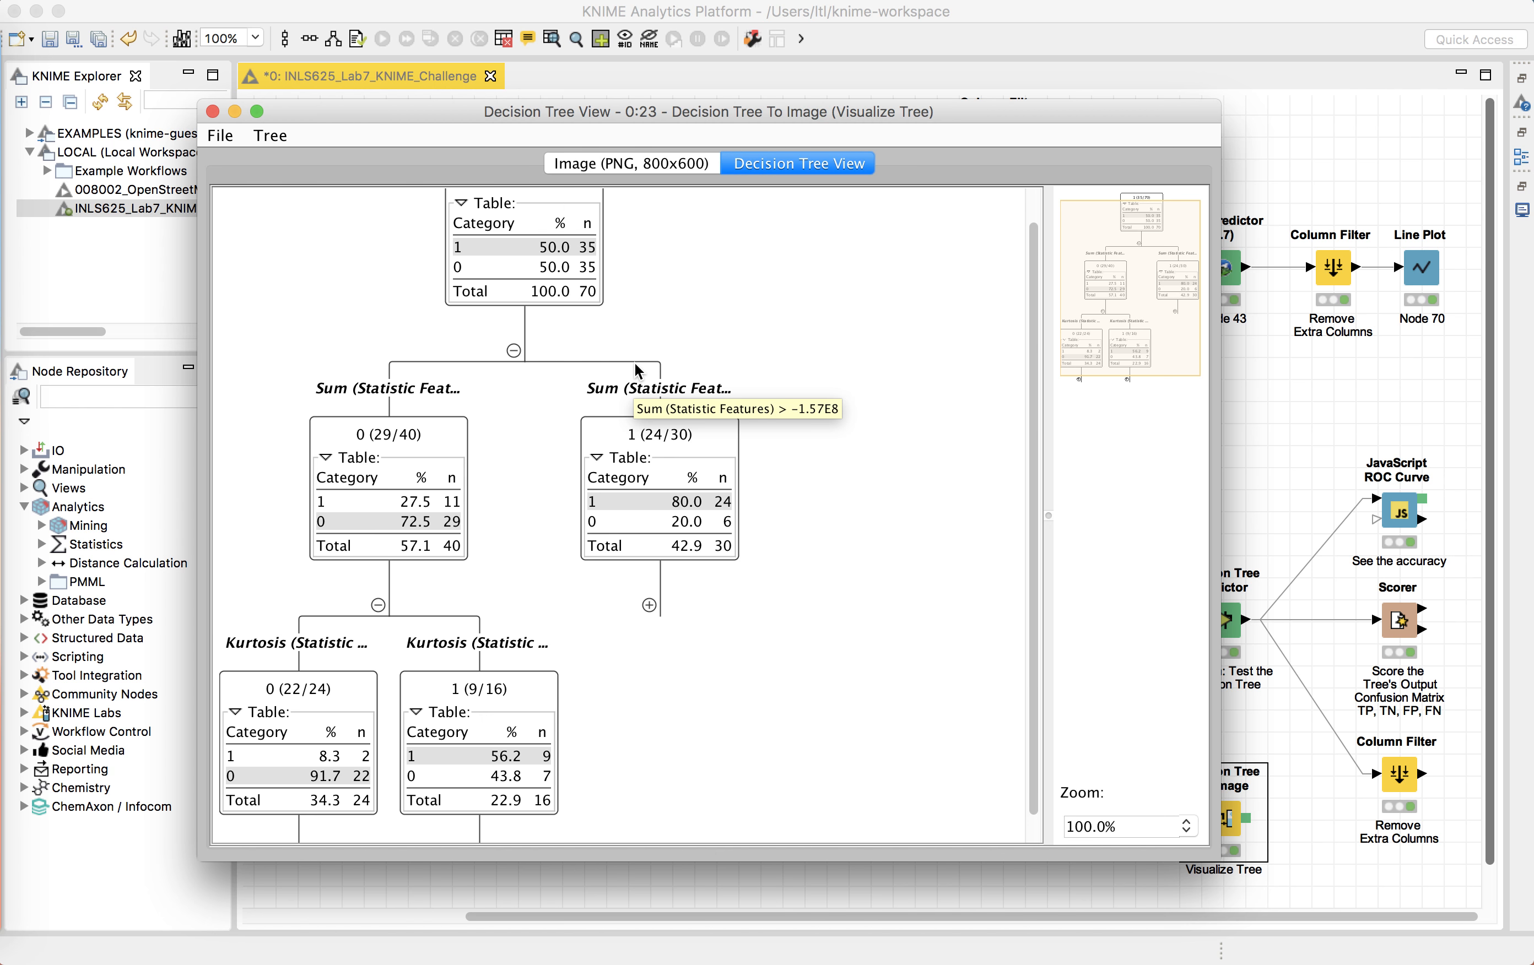
scroll(634, 370, down, 3)
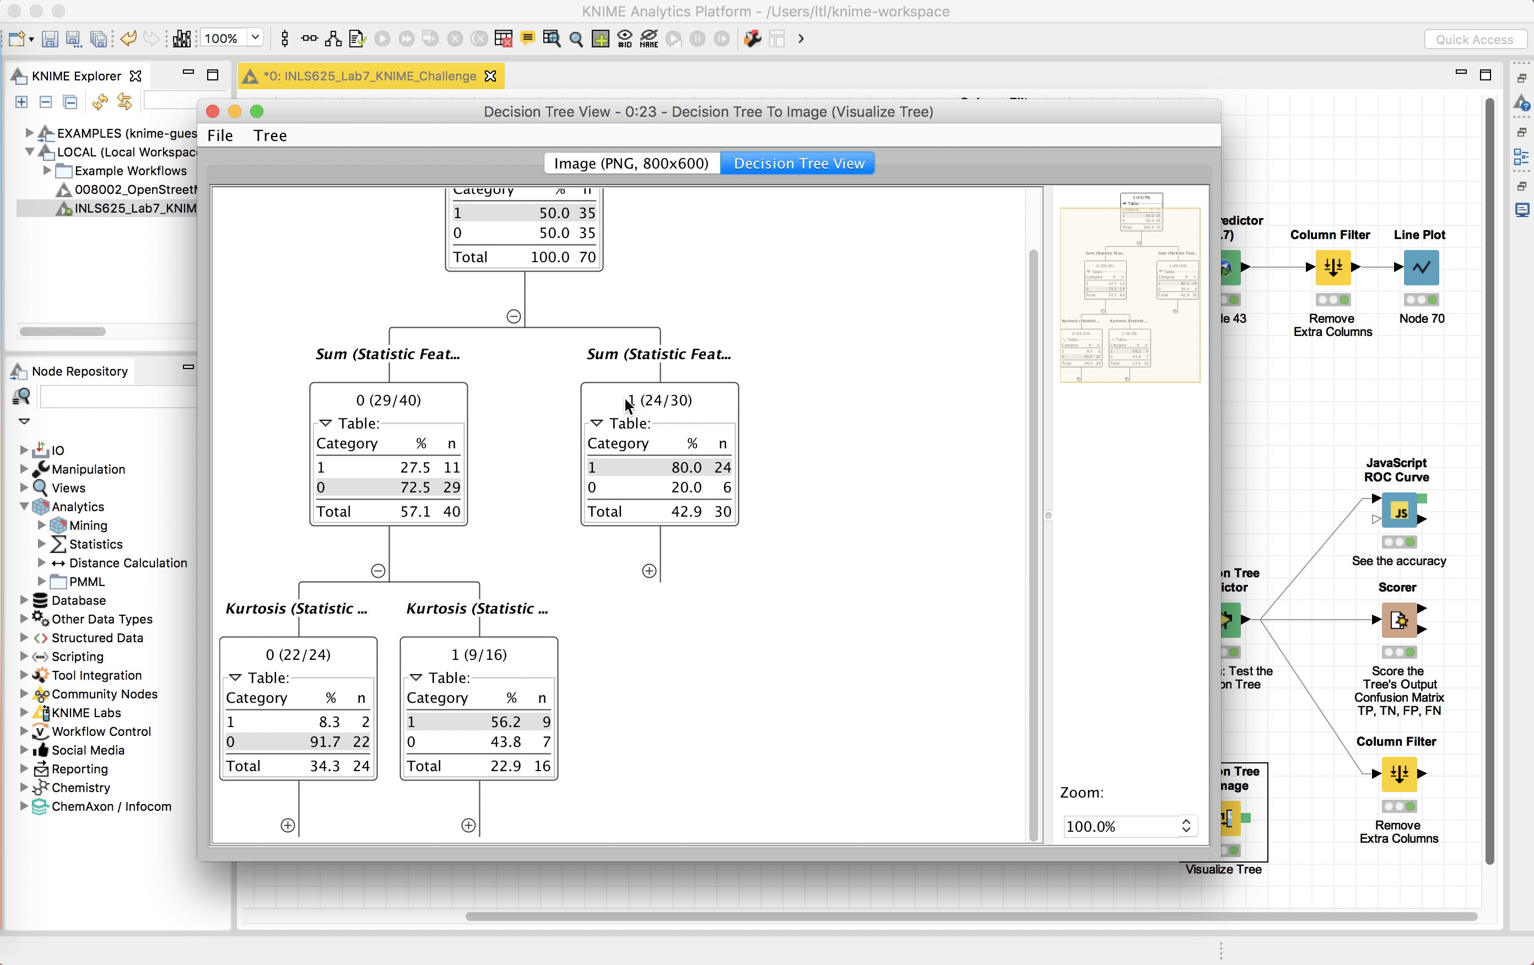
click(230, 136)
mouse_move(274, 184)
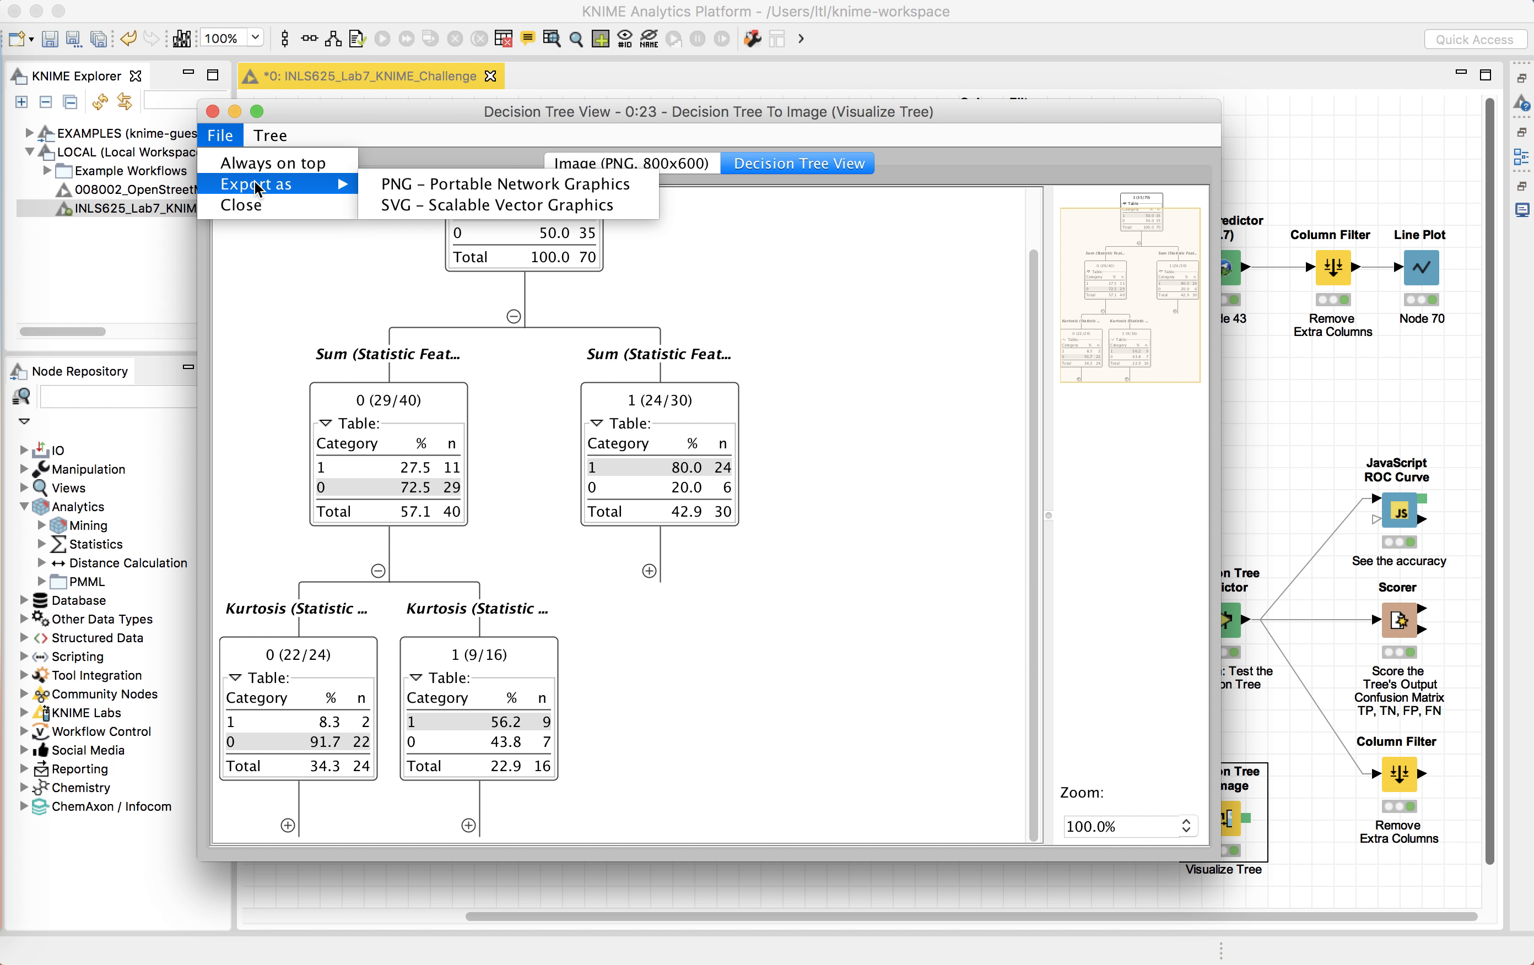
click(390, 192)
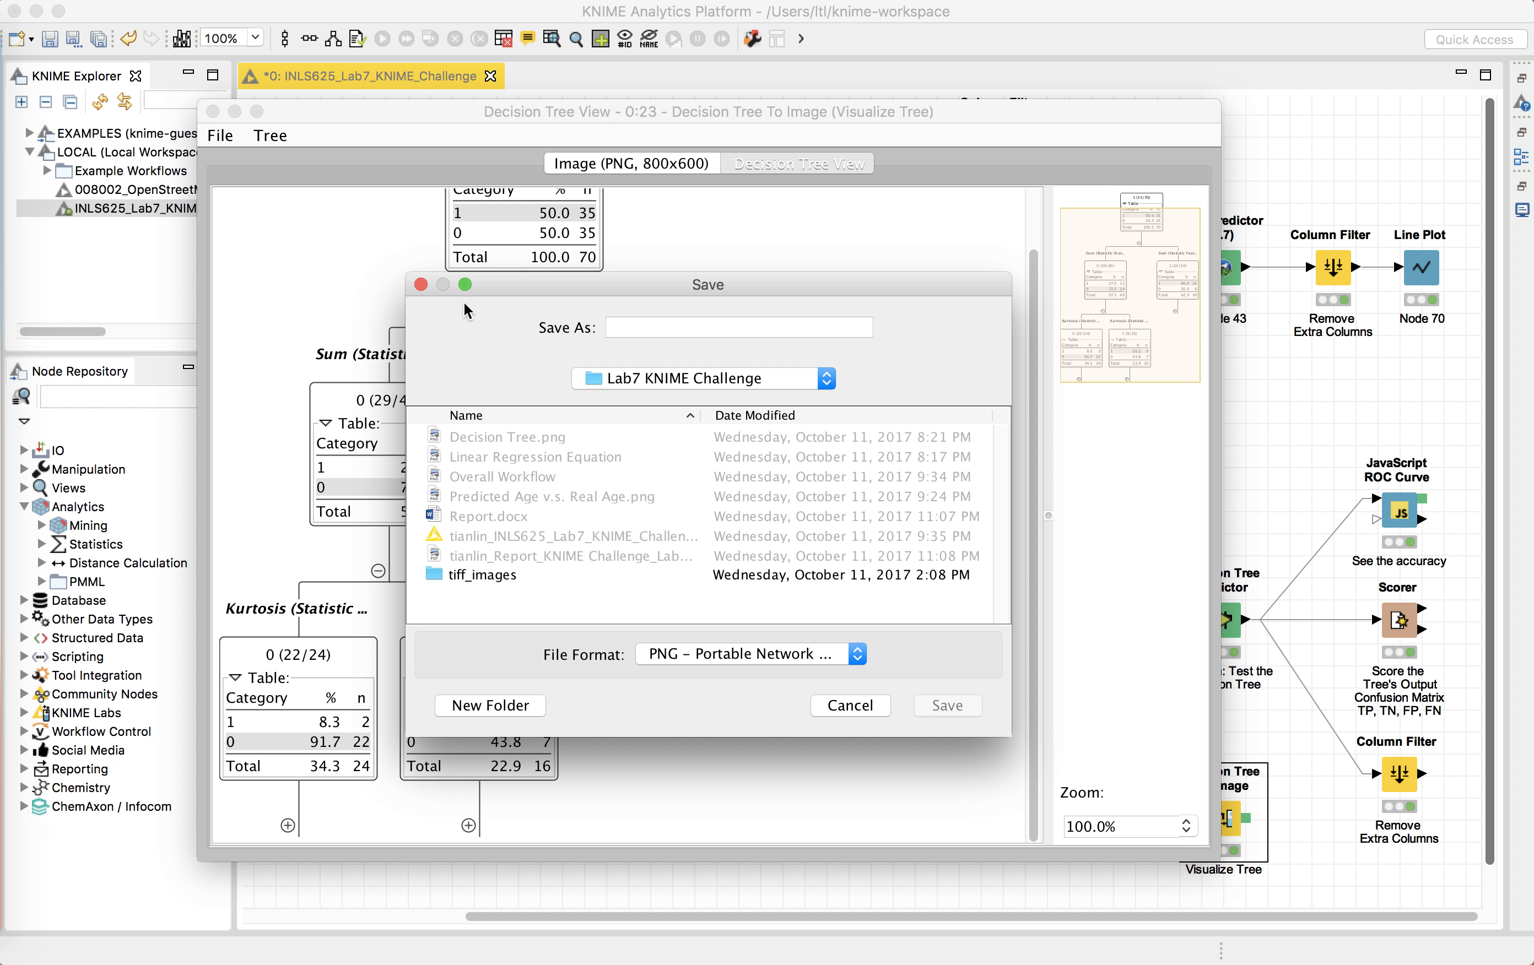
click(421, 285)
Step: Close the tree view and open the Decision Tree Predictor's Classified Data output table
click(213, 112)
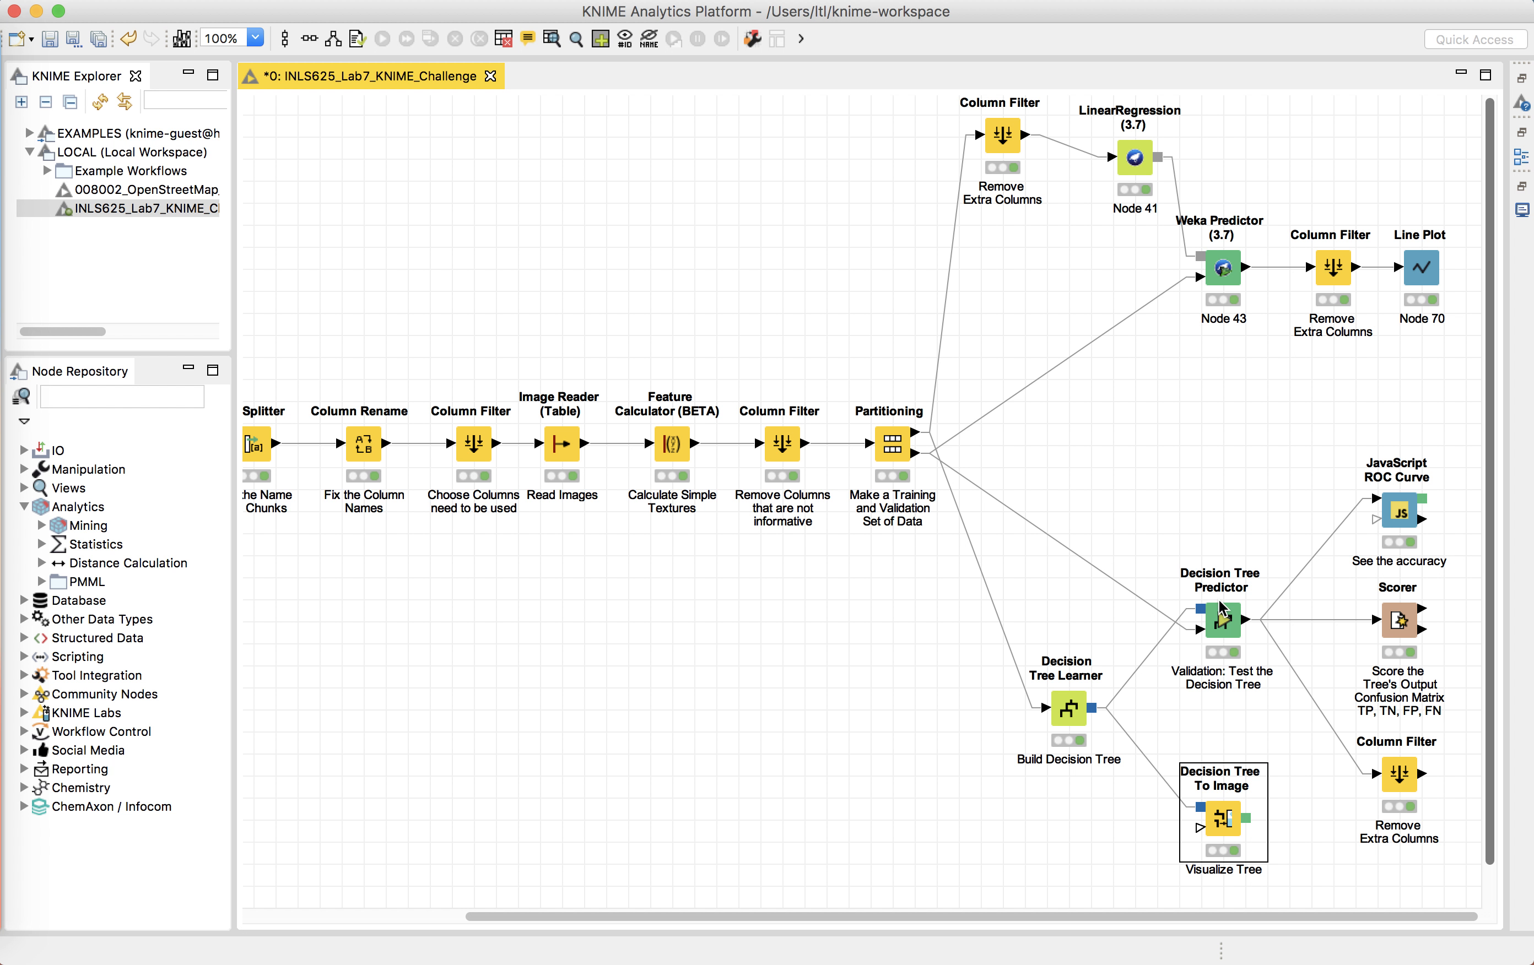
click(1221, 613)
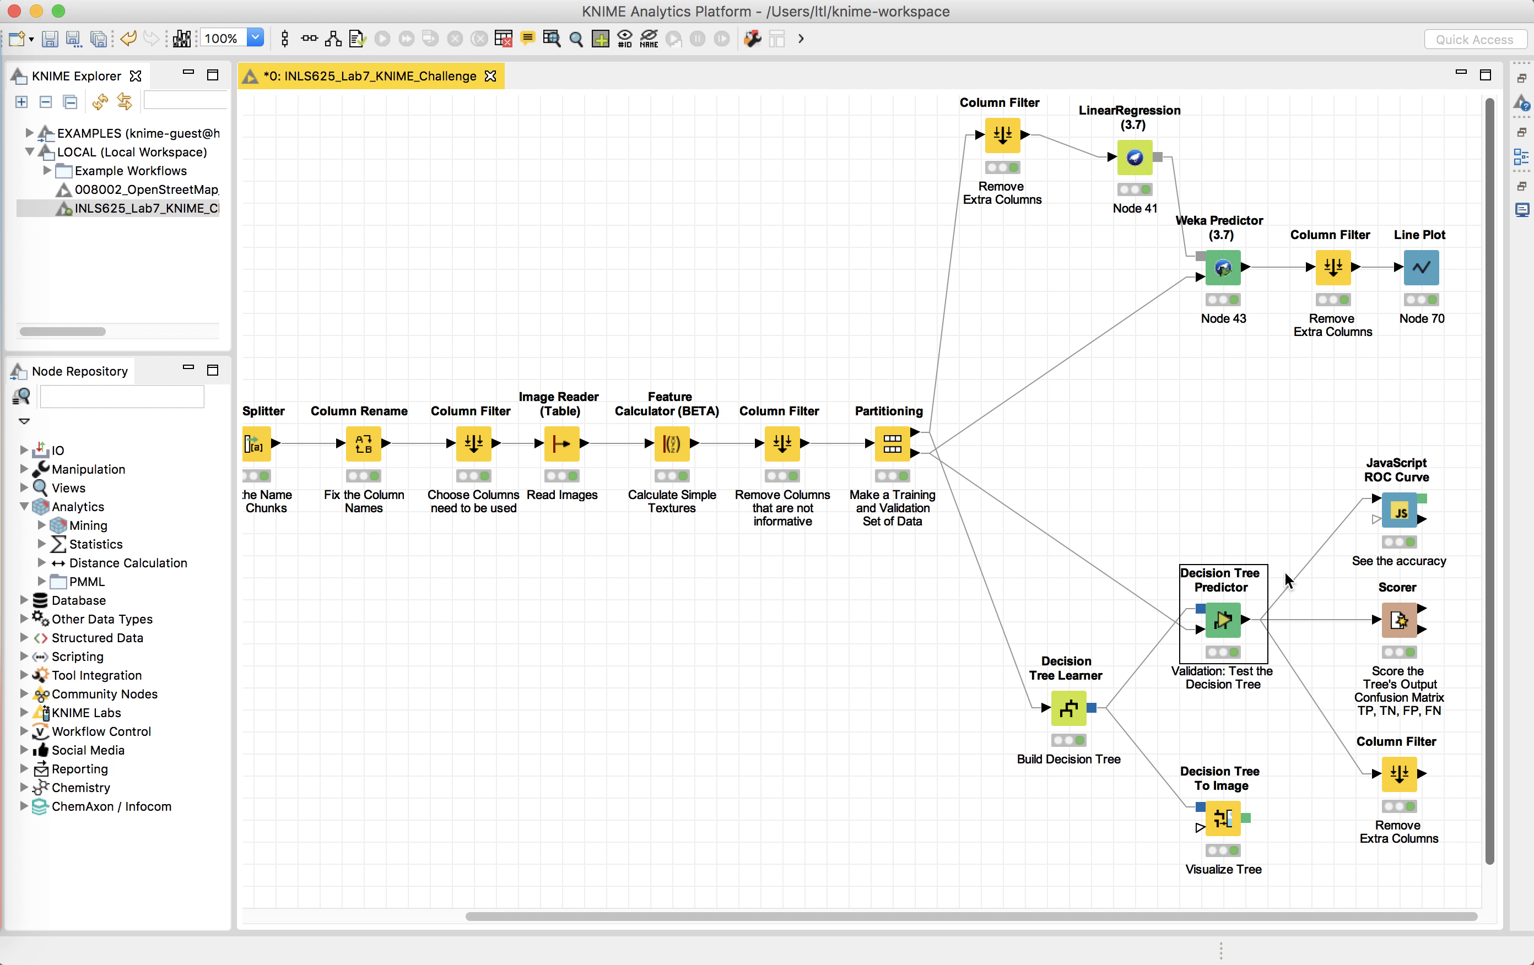
right_click(1222, 624)
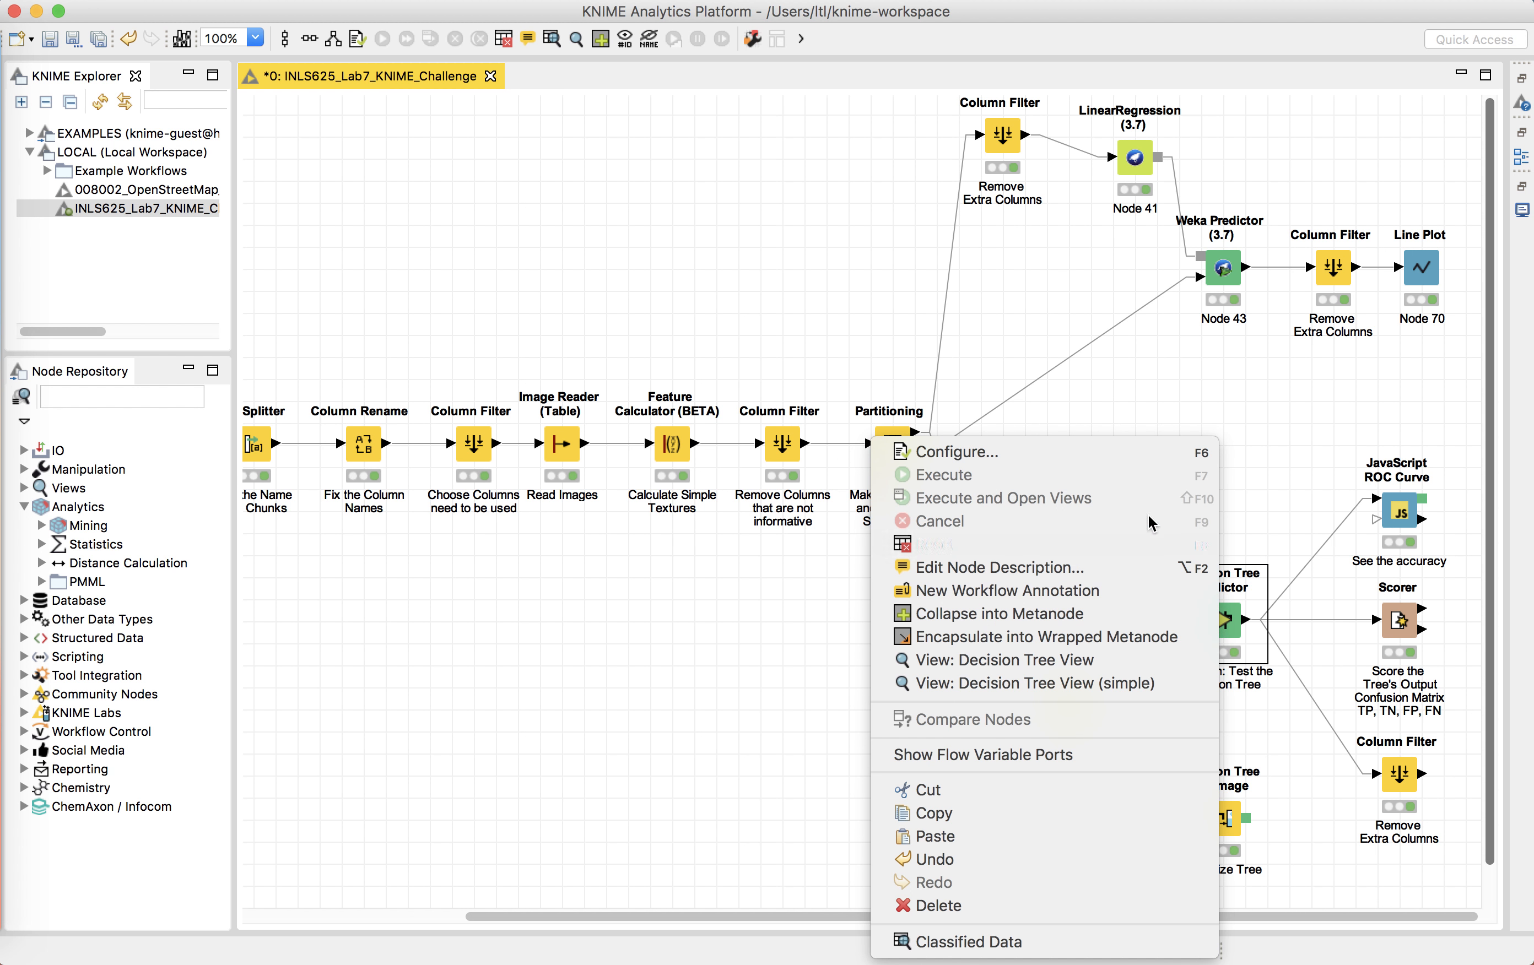
click(1085, 941)
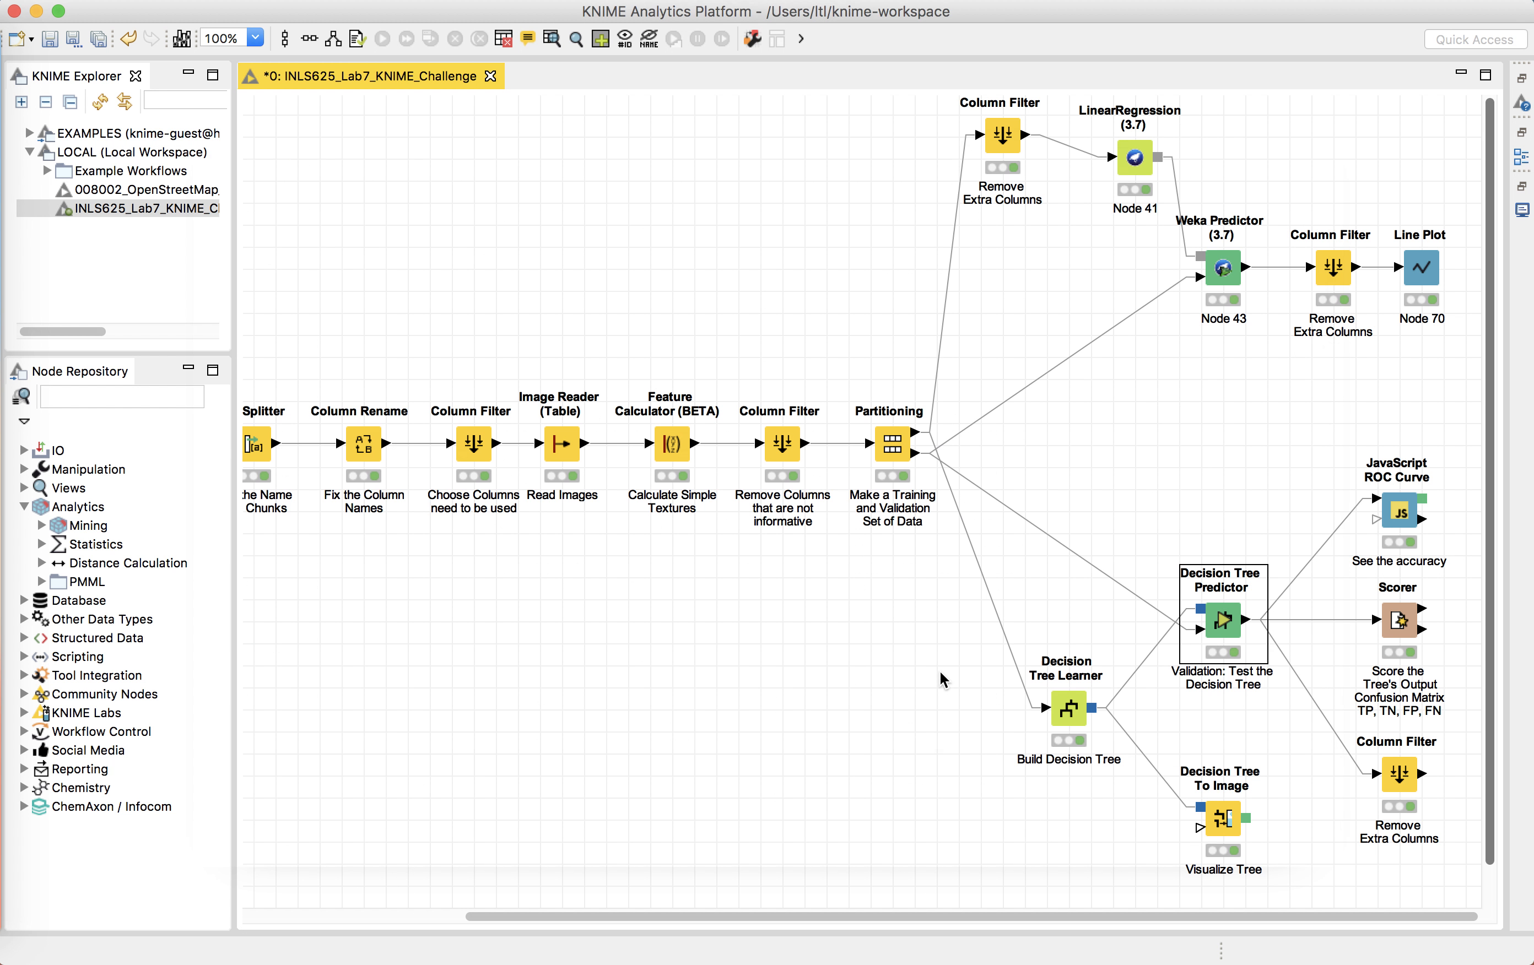
Step: Scroll to the end of the classified table and widen the Prediction (Contrast) column
scroll(901, 435, right, 10)
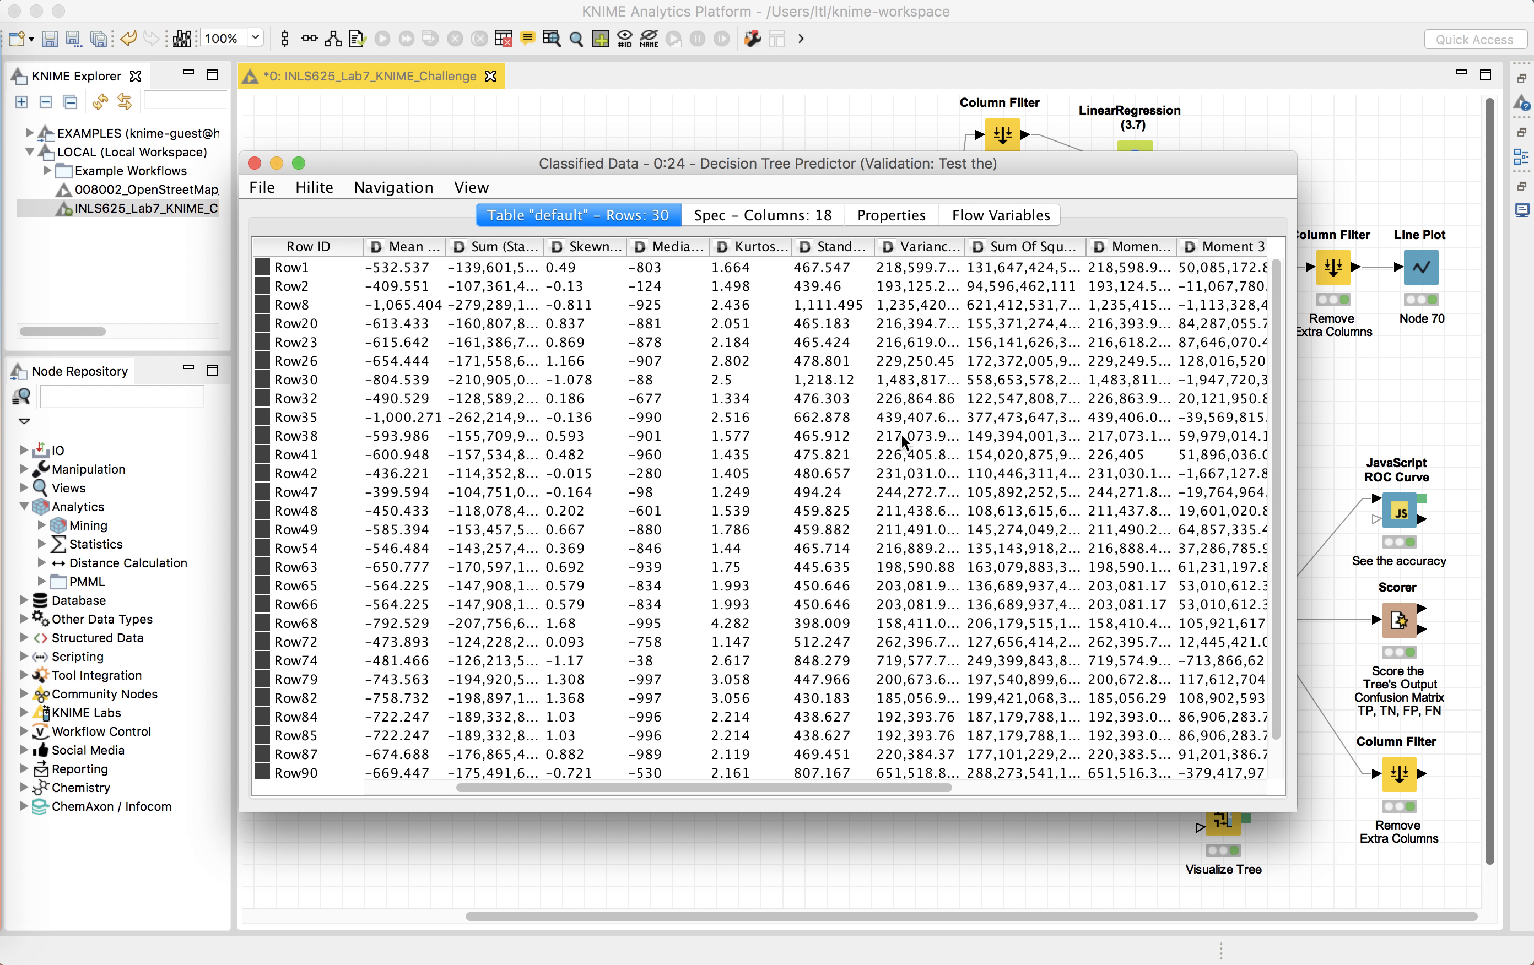
drag(1178, 241, 1217, 253)
scroll(1238, 252, right, 1)
click(1250, 252)
click(1138, 354)
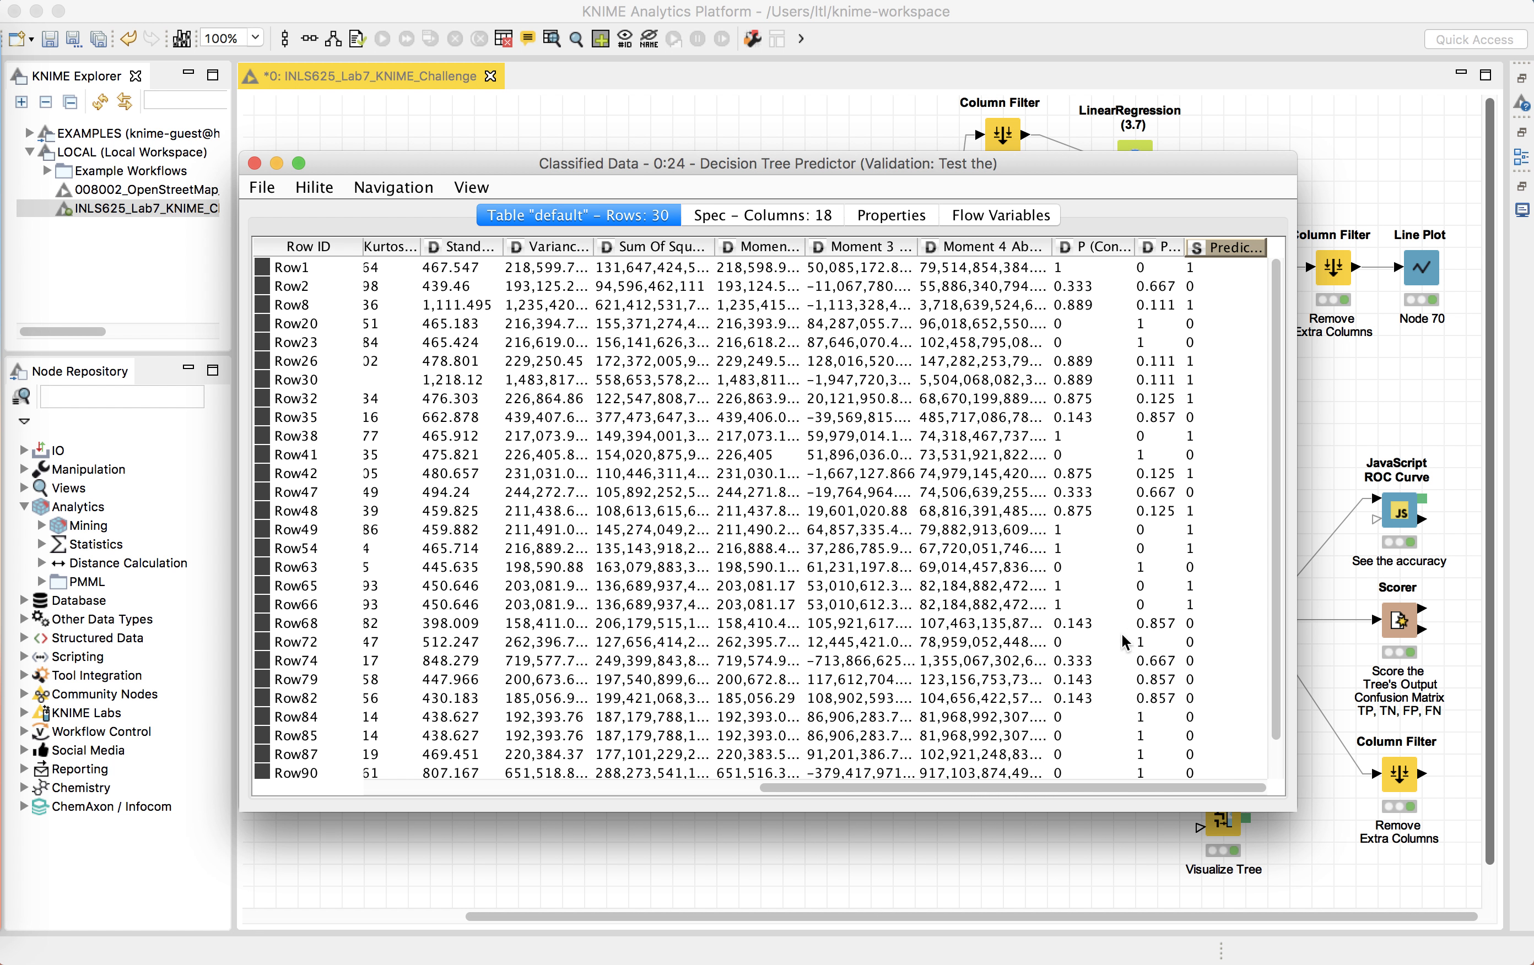
drag(1272, 255, 1301, 249)
scroll(1188, 301, right, 2)
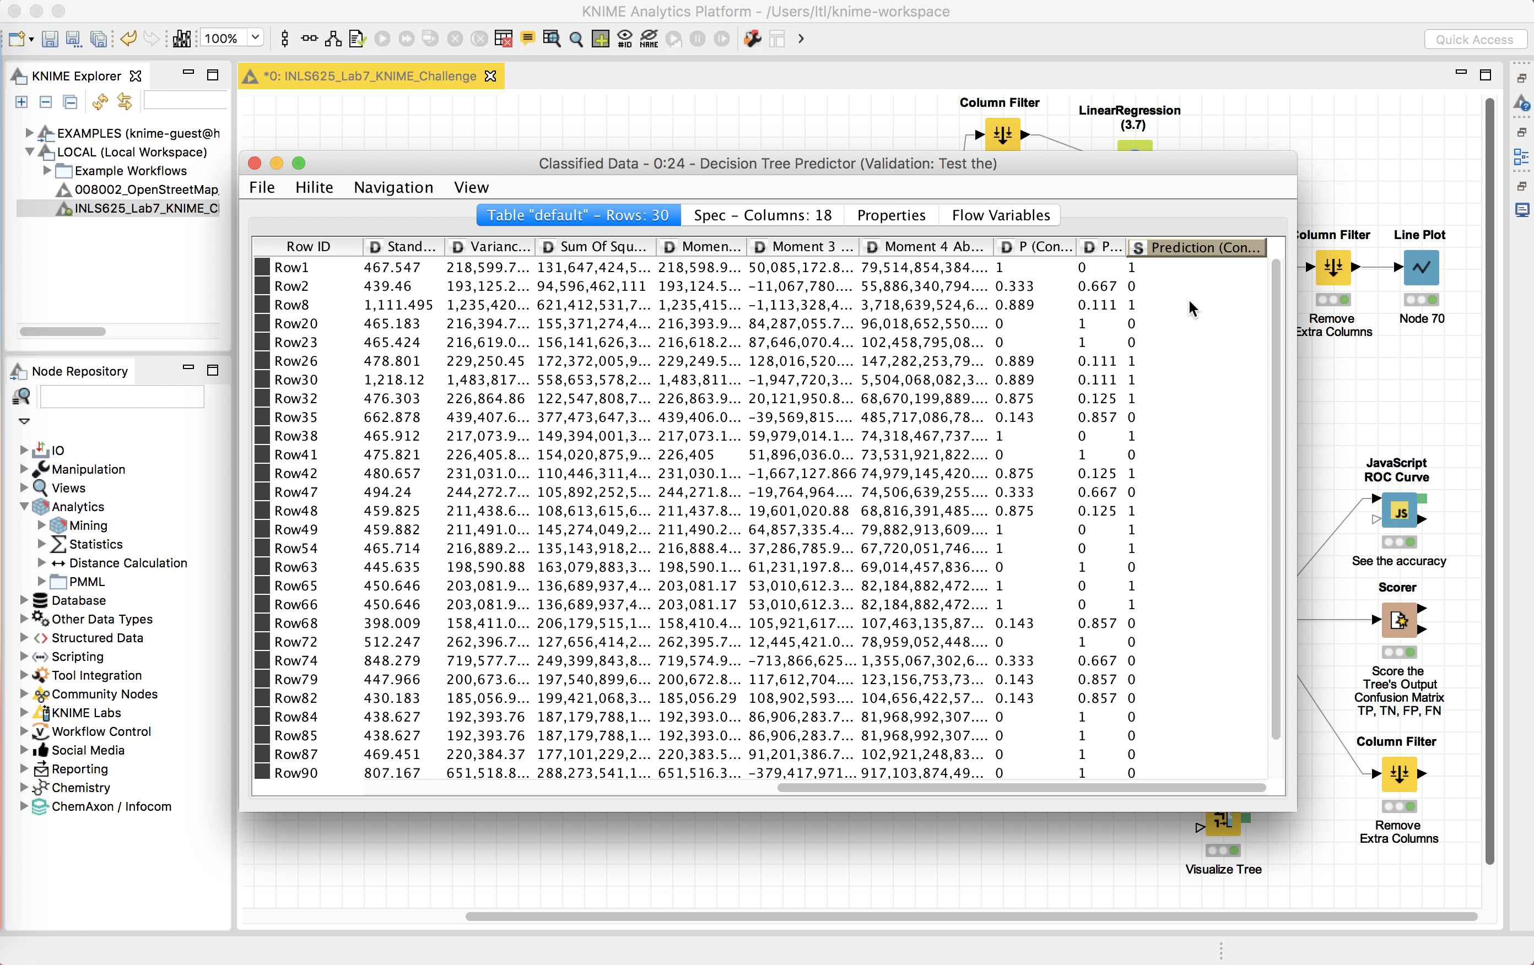
drag(1265, 251, 1295, 248)
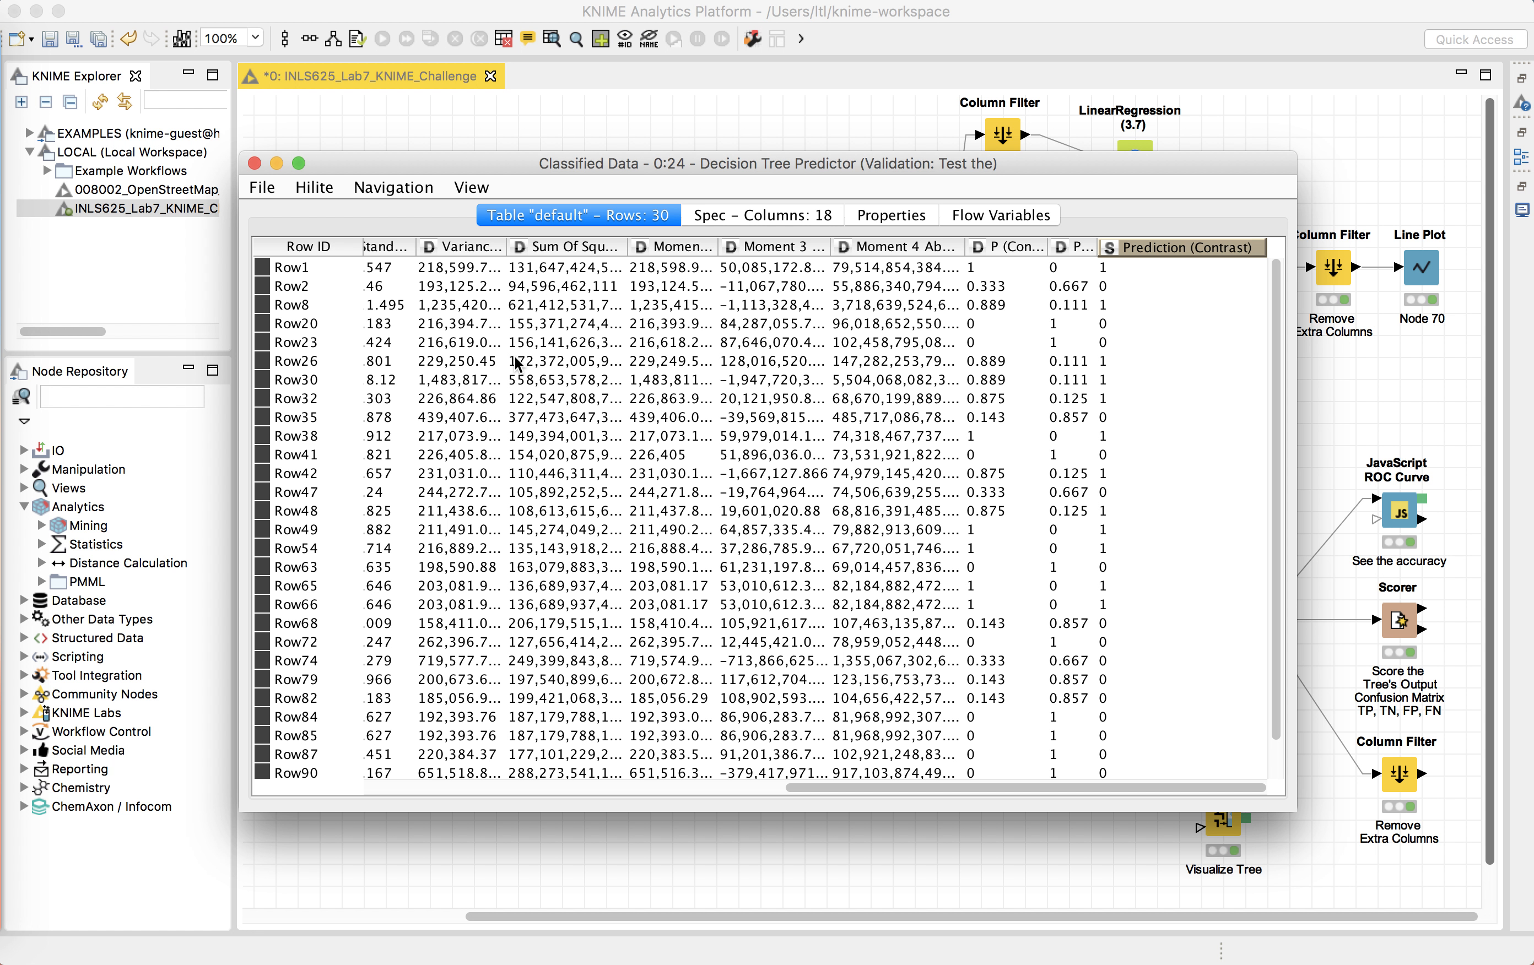
Step: Scroll back to the Age and Contrast columns of the classified table and close it
scroll(517, 363, left, 10)
click(485, 248)
click(444, 220)
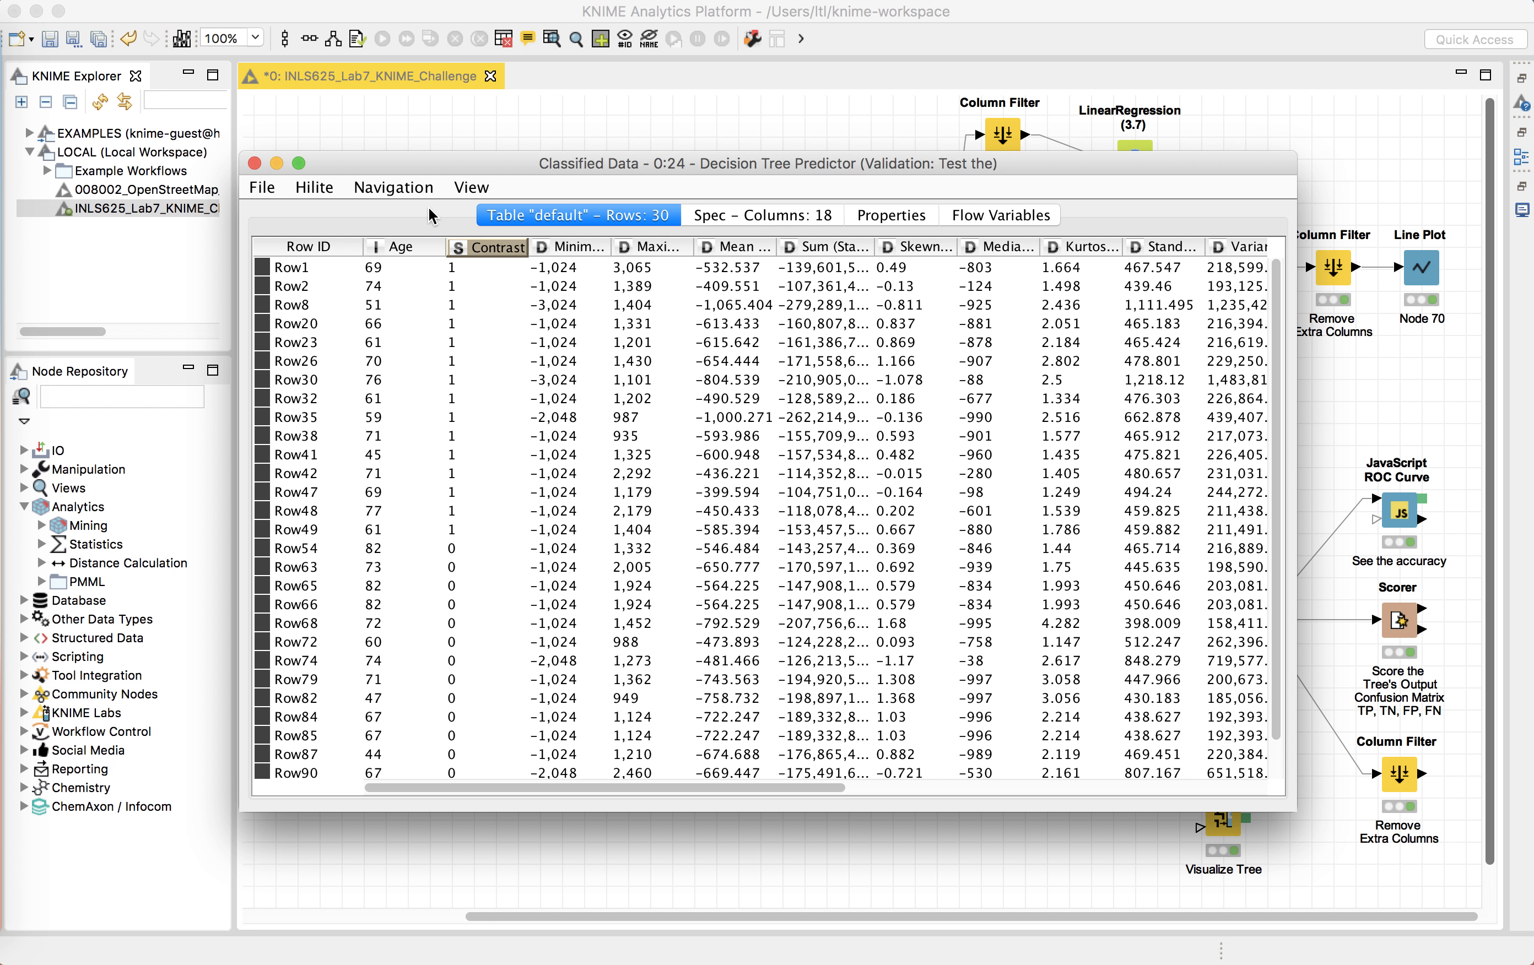
click(255, 164)
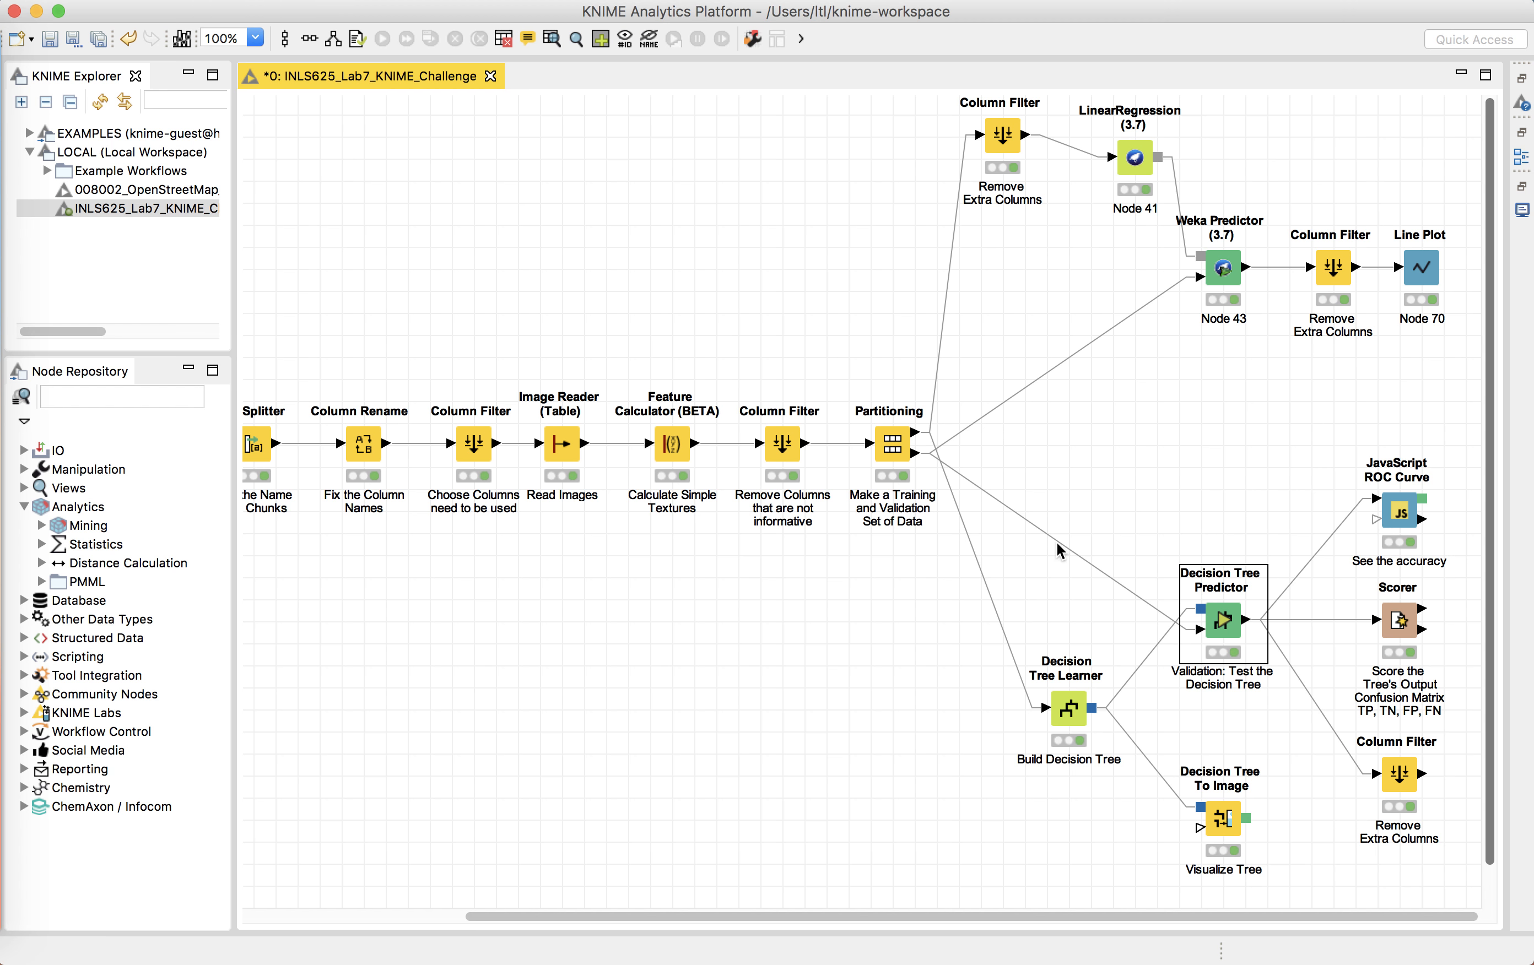
Step: Open the Remove Extra Columns filter's Filtered table, widen the Prediction (Contrast) column, and close it
click(1400, 774)
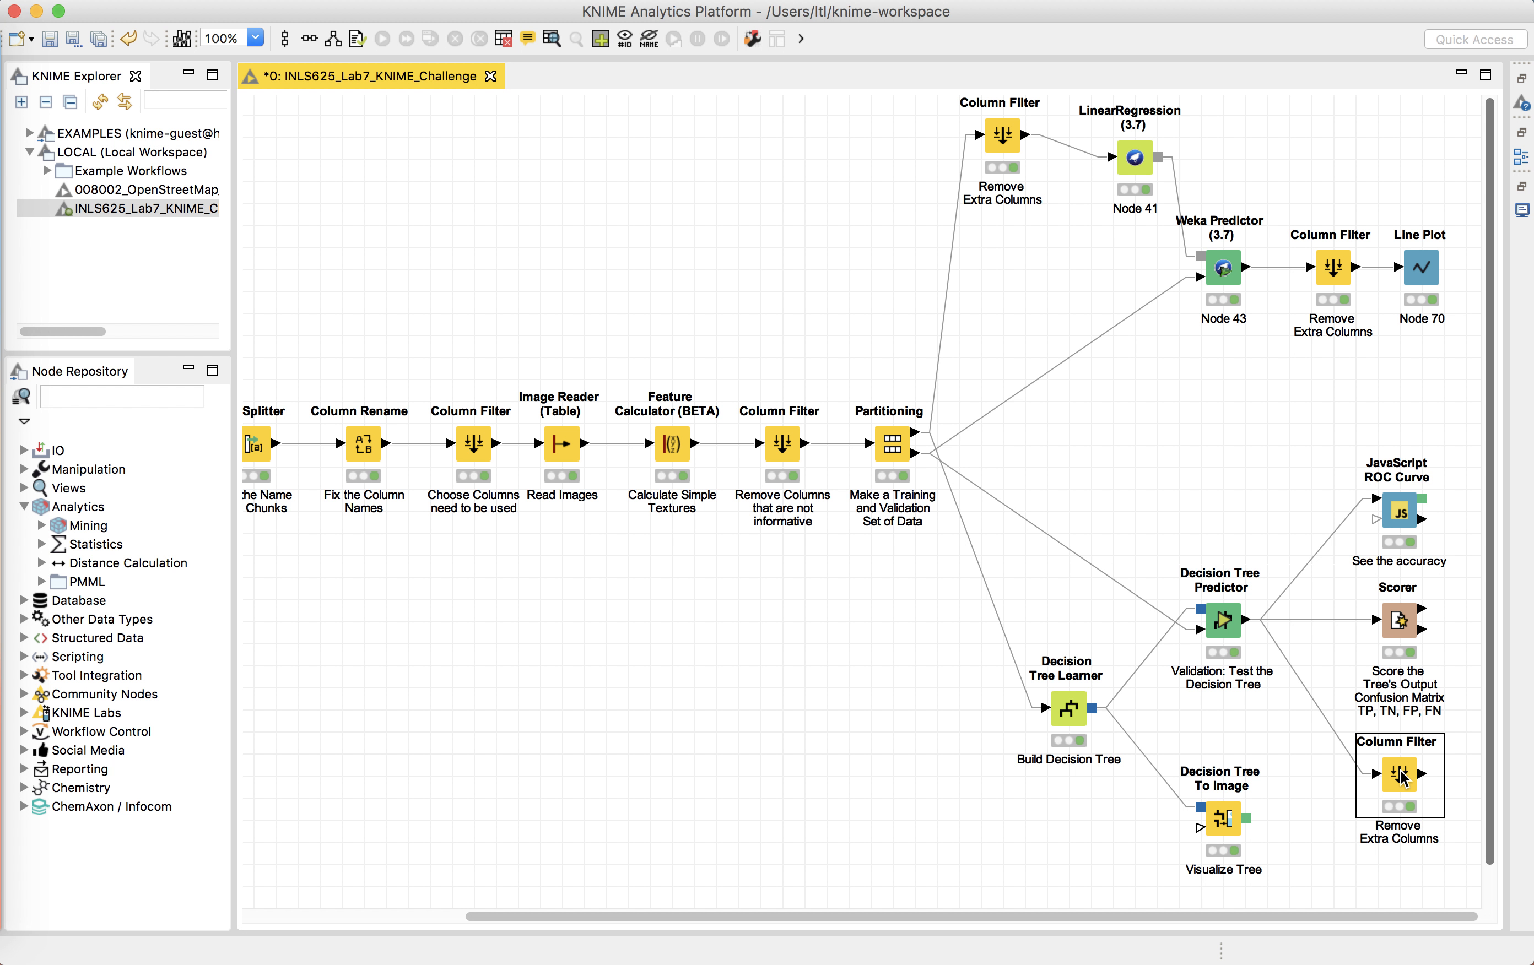
scroll(1377, 769, down, 2)
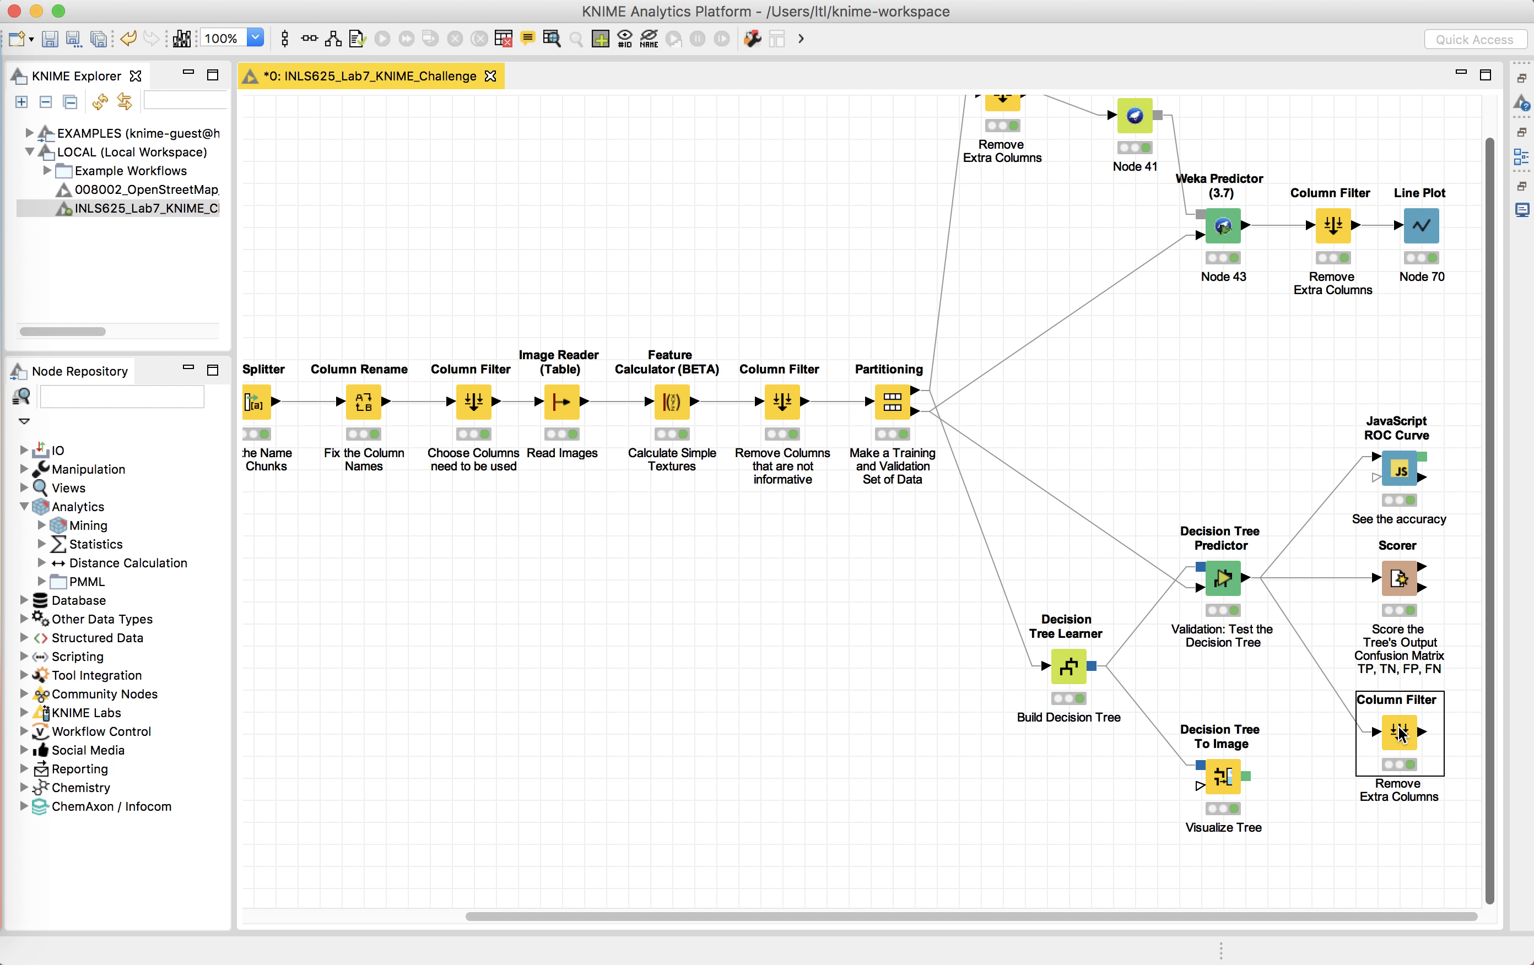
right_click(1400, 735)
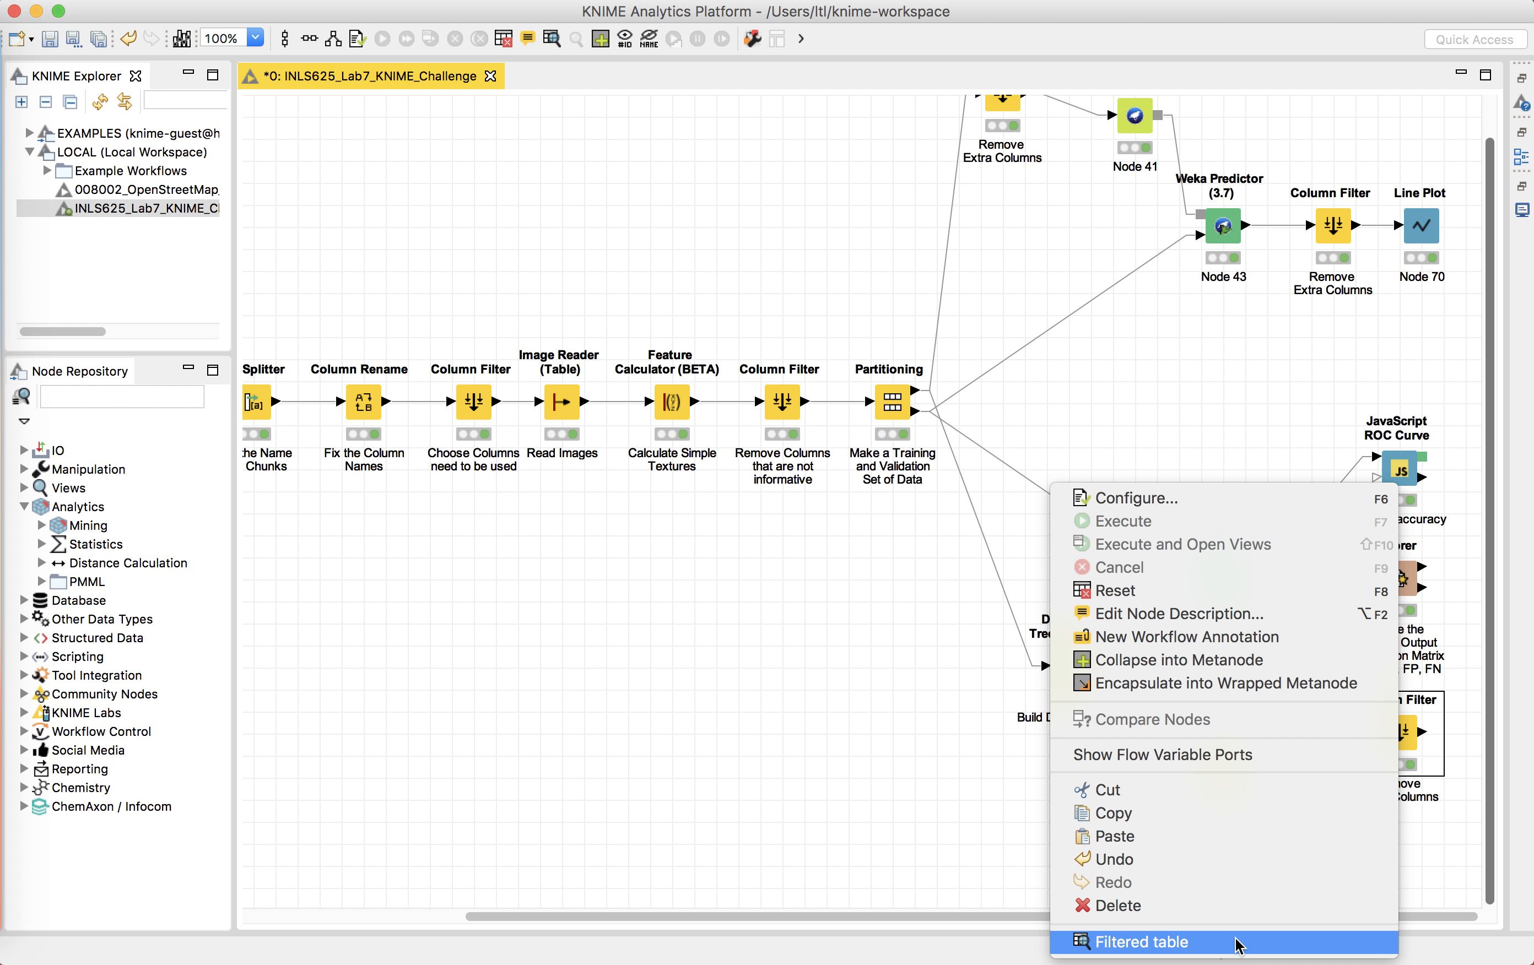
click(1250, 942)
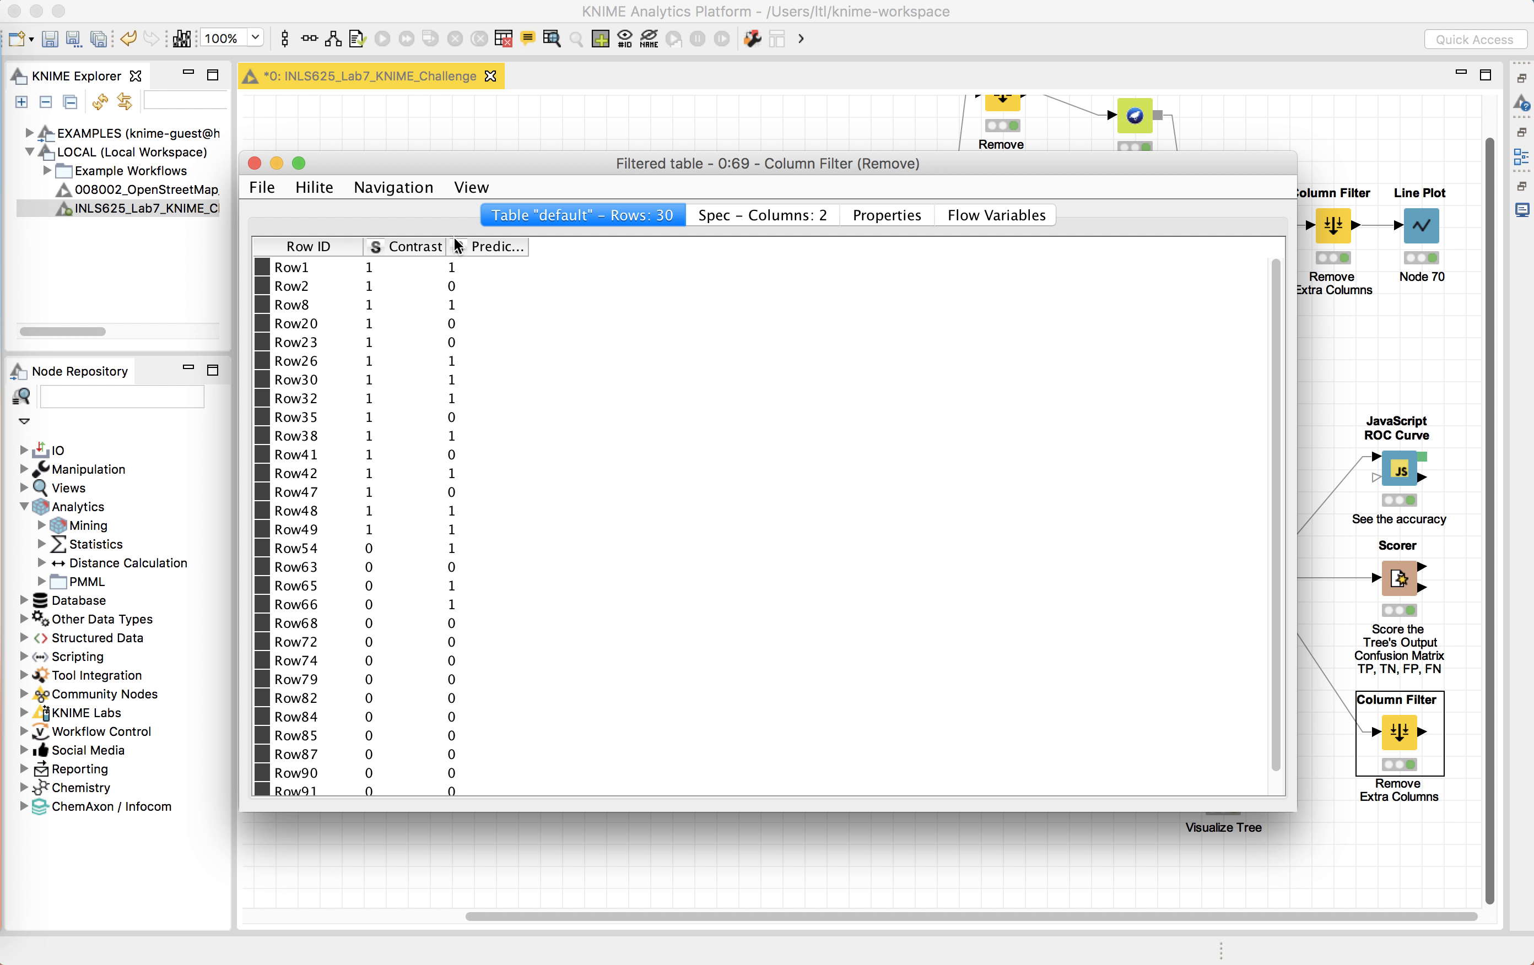
drag(444, 247, 758, 281)
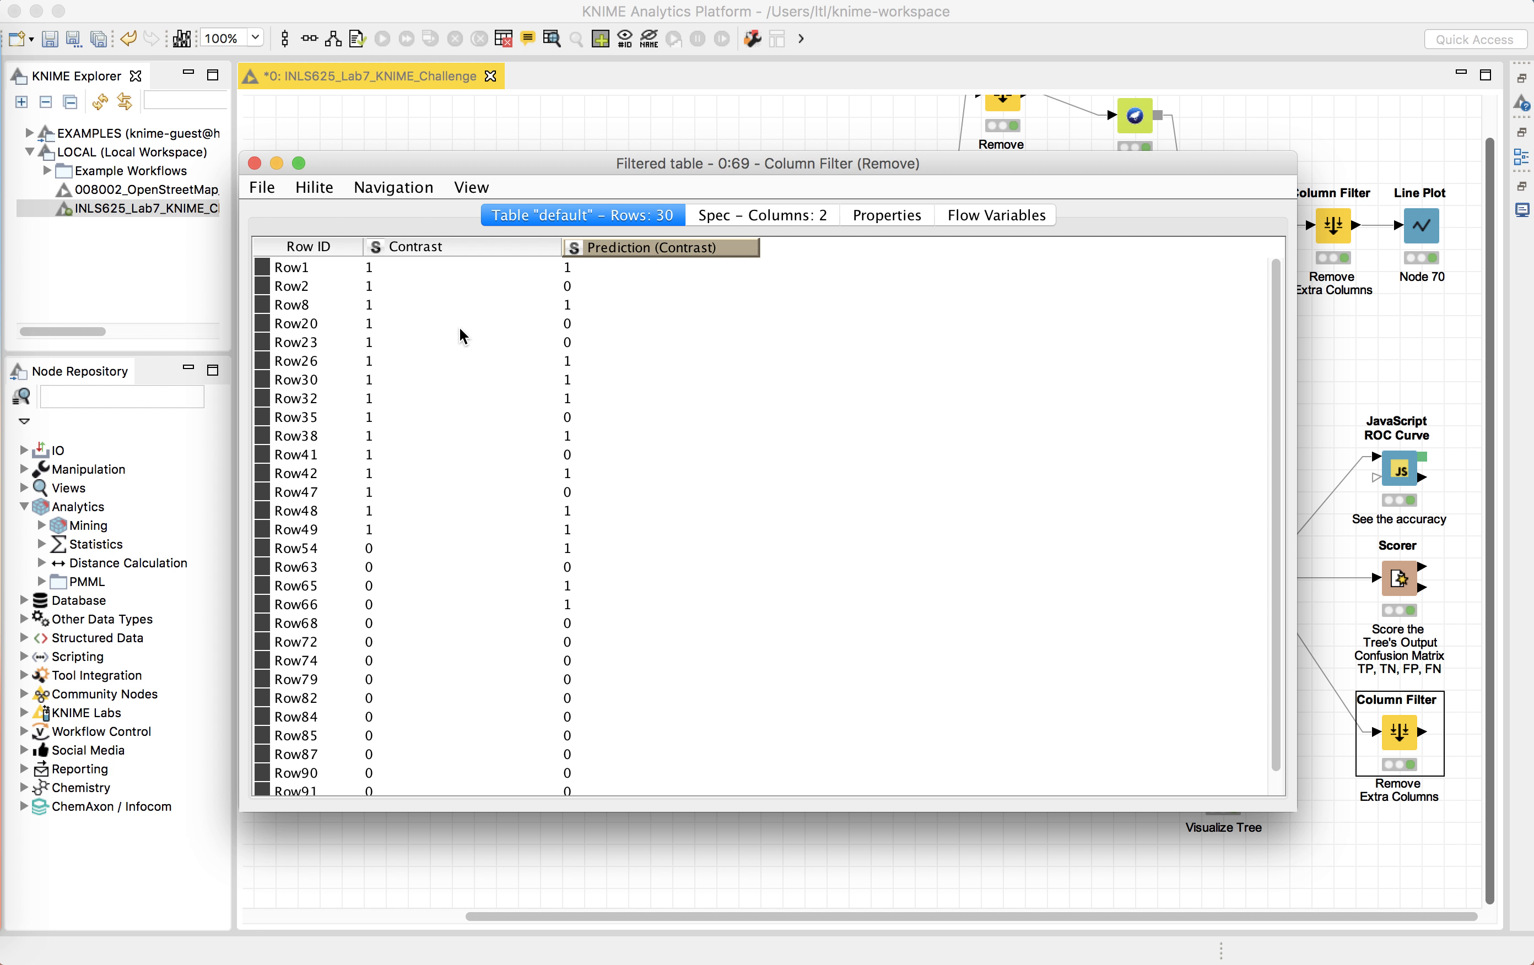
click(254, 164)
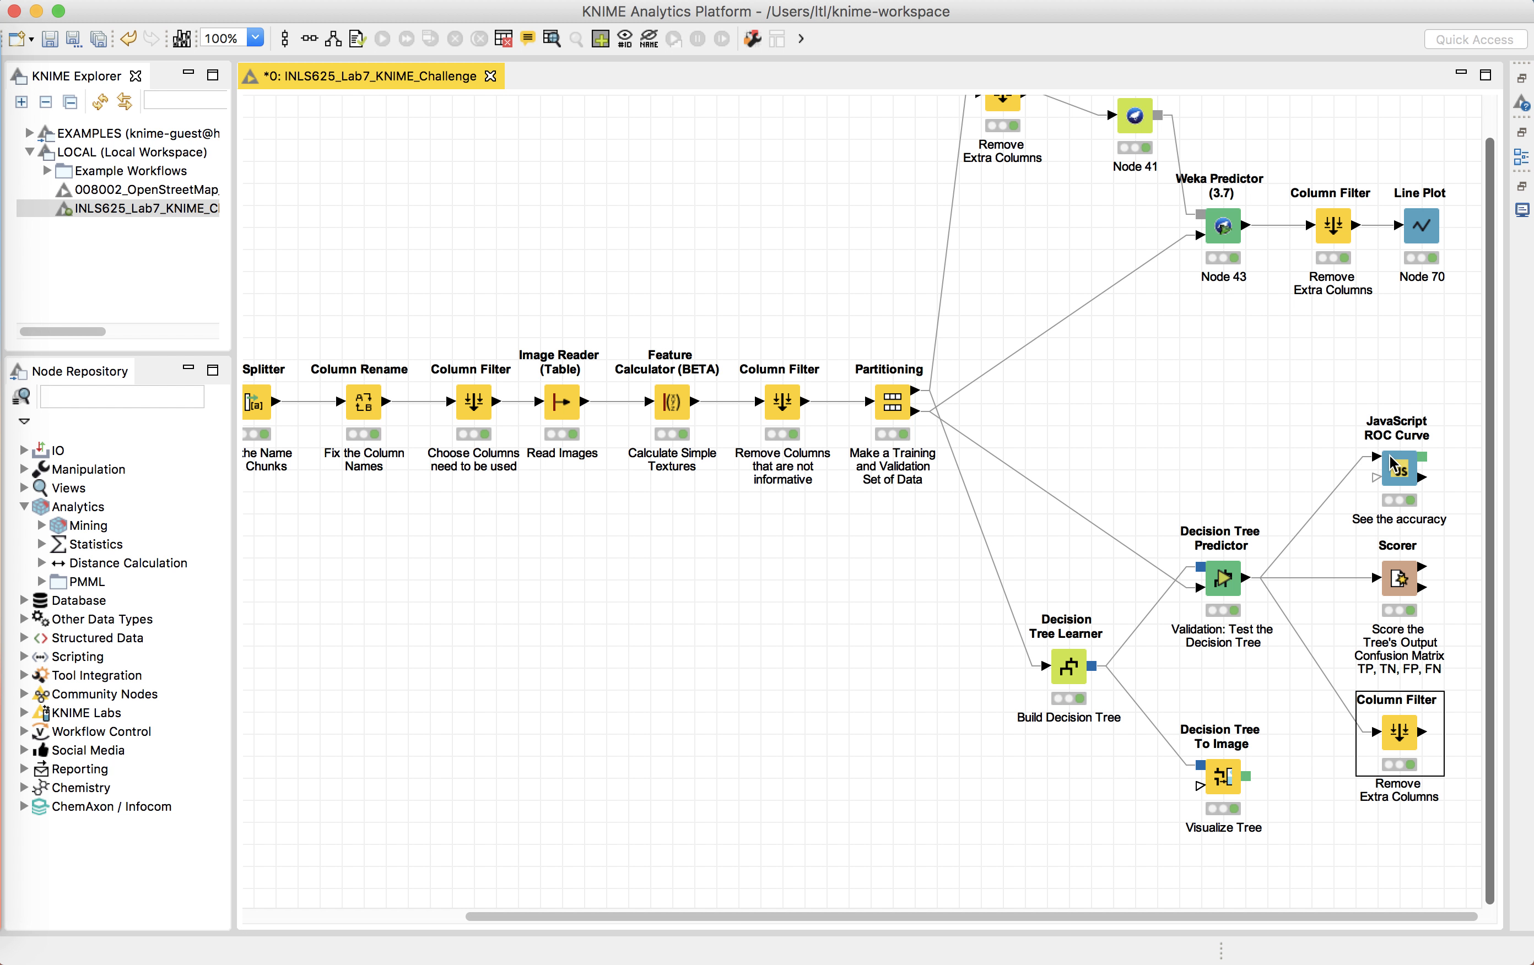
Step: Show the node description of the JavaScript ROC Curve node and read through it
click(1404, 467)
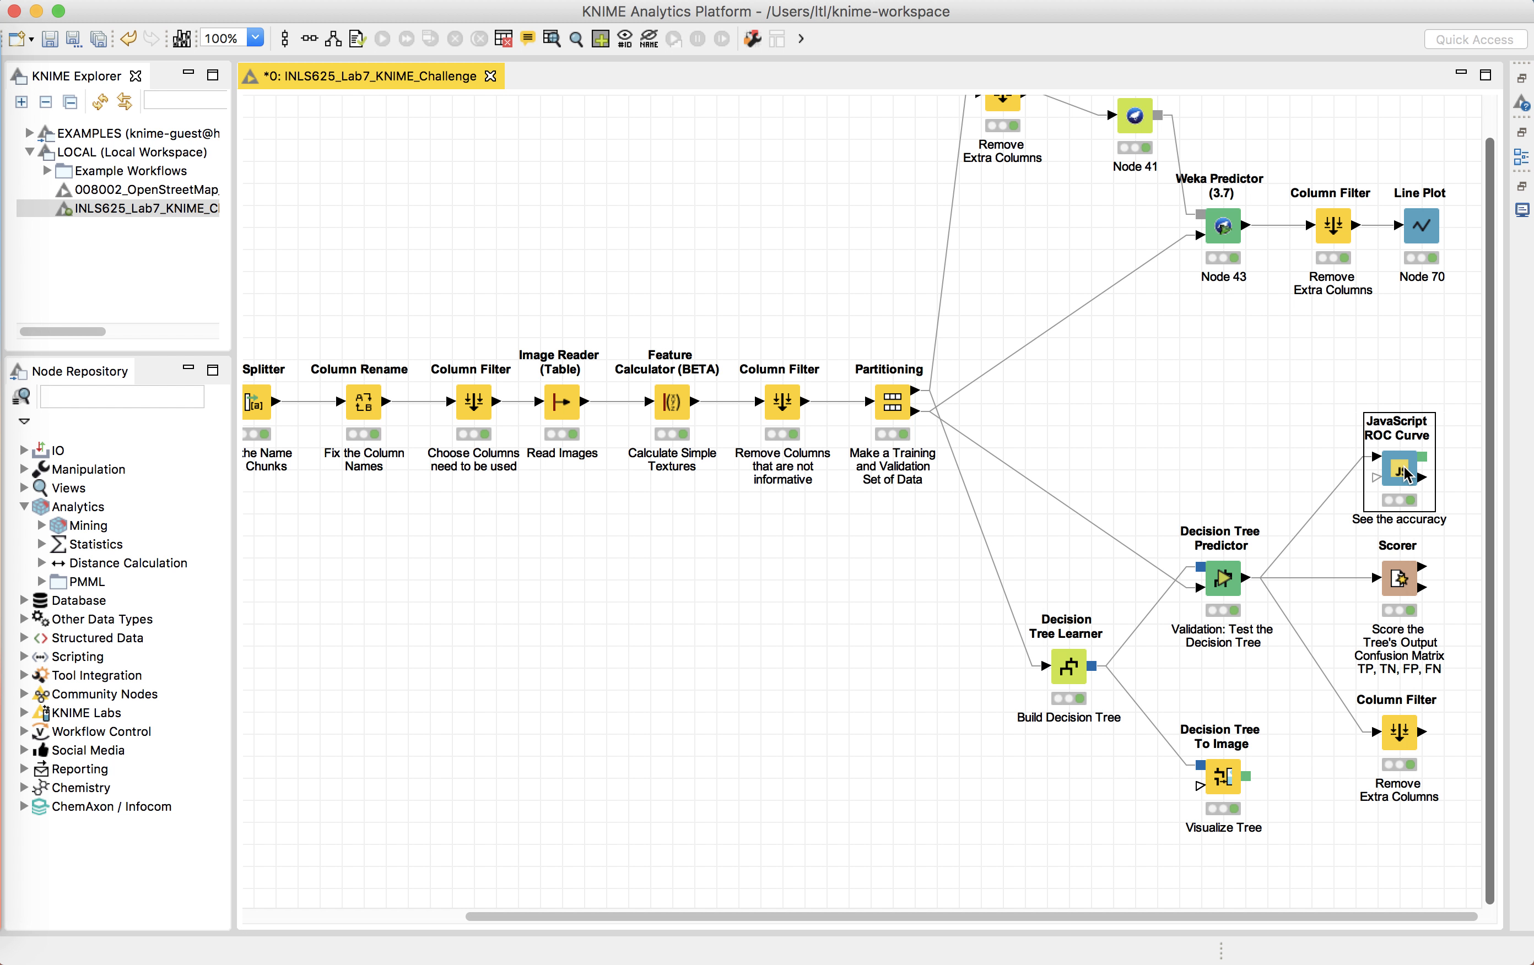
right_click(1404, 472)
click(1445, 439)
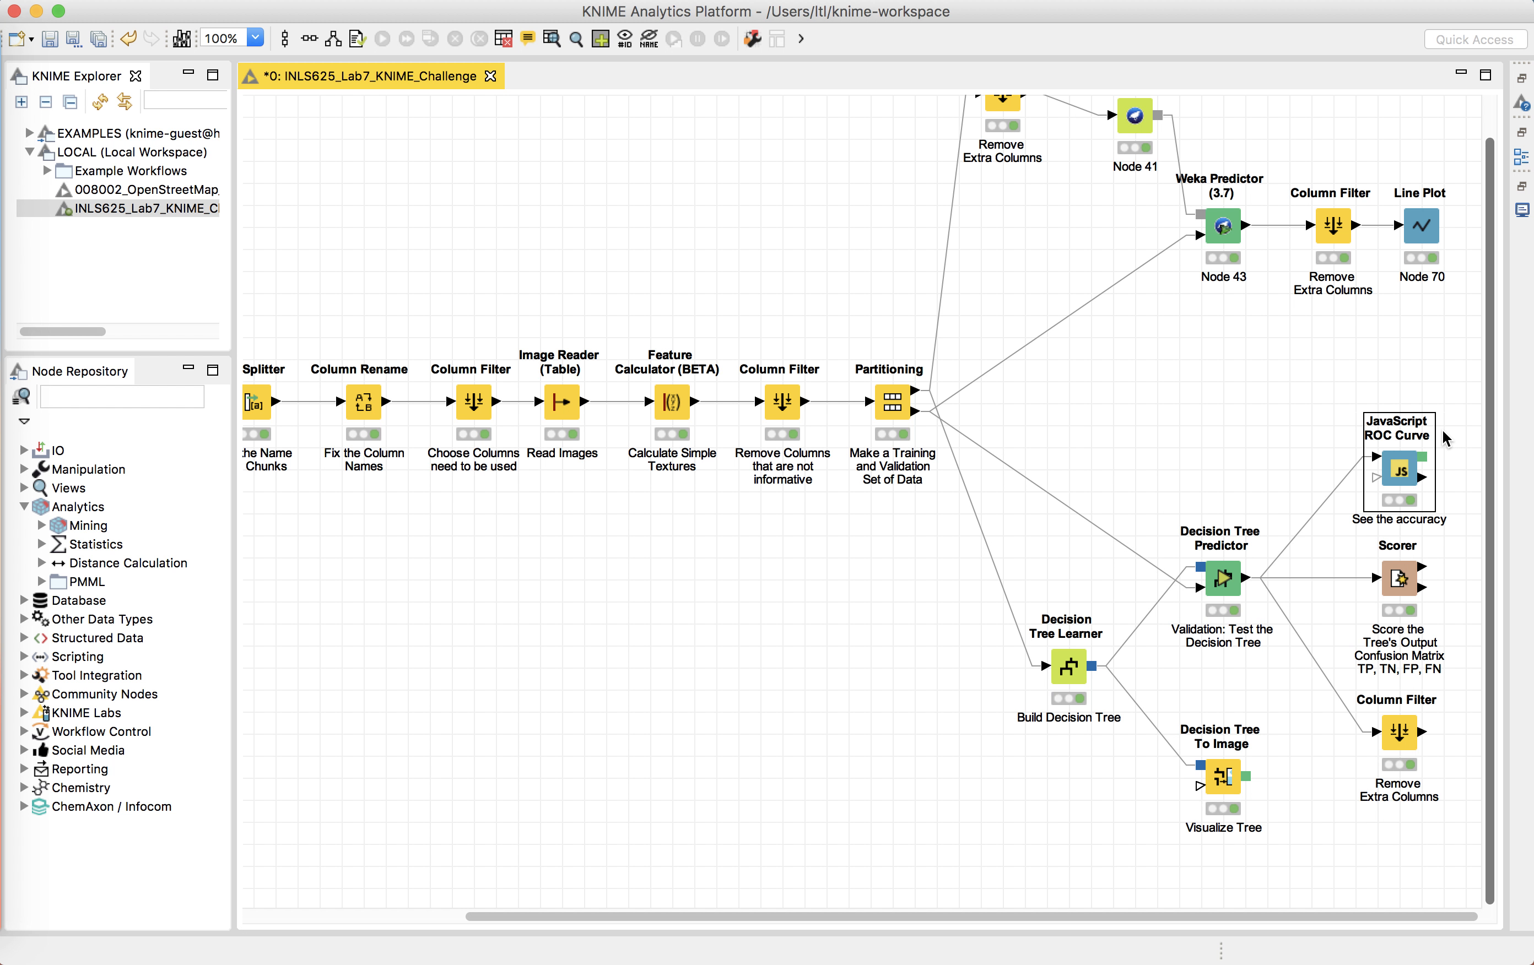
right_click(1395, 460)
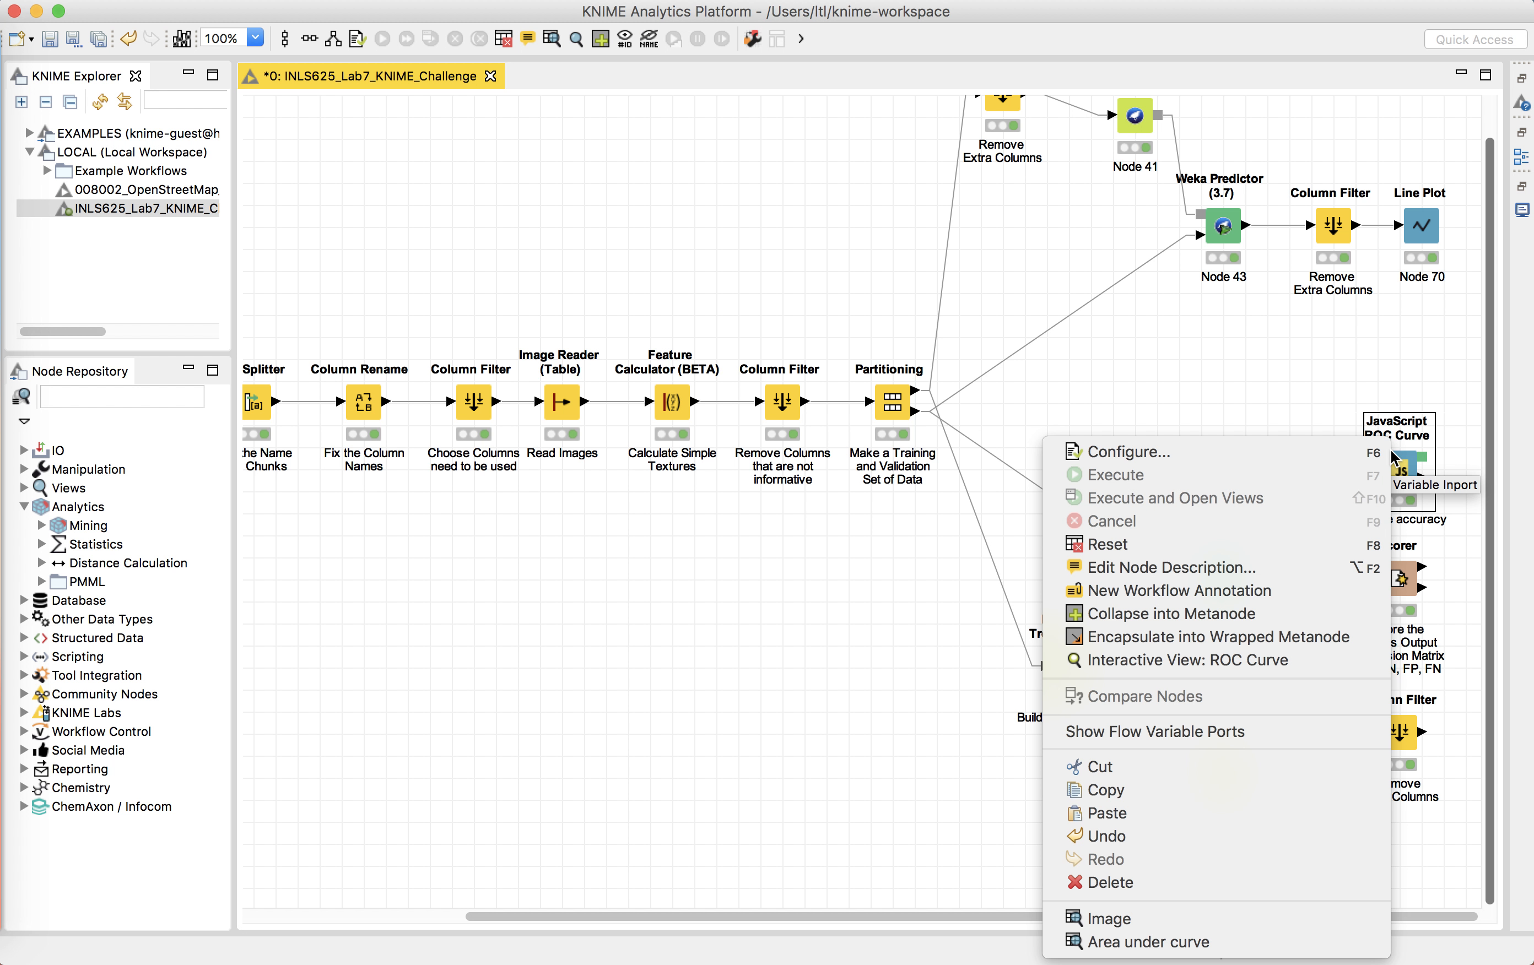
click(1327, 399)
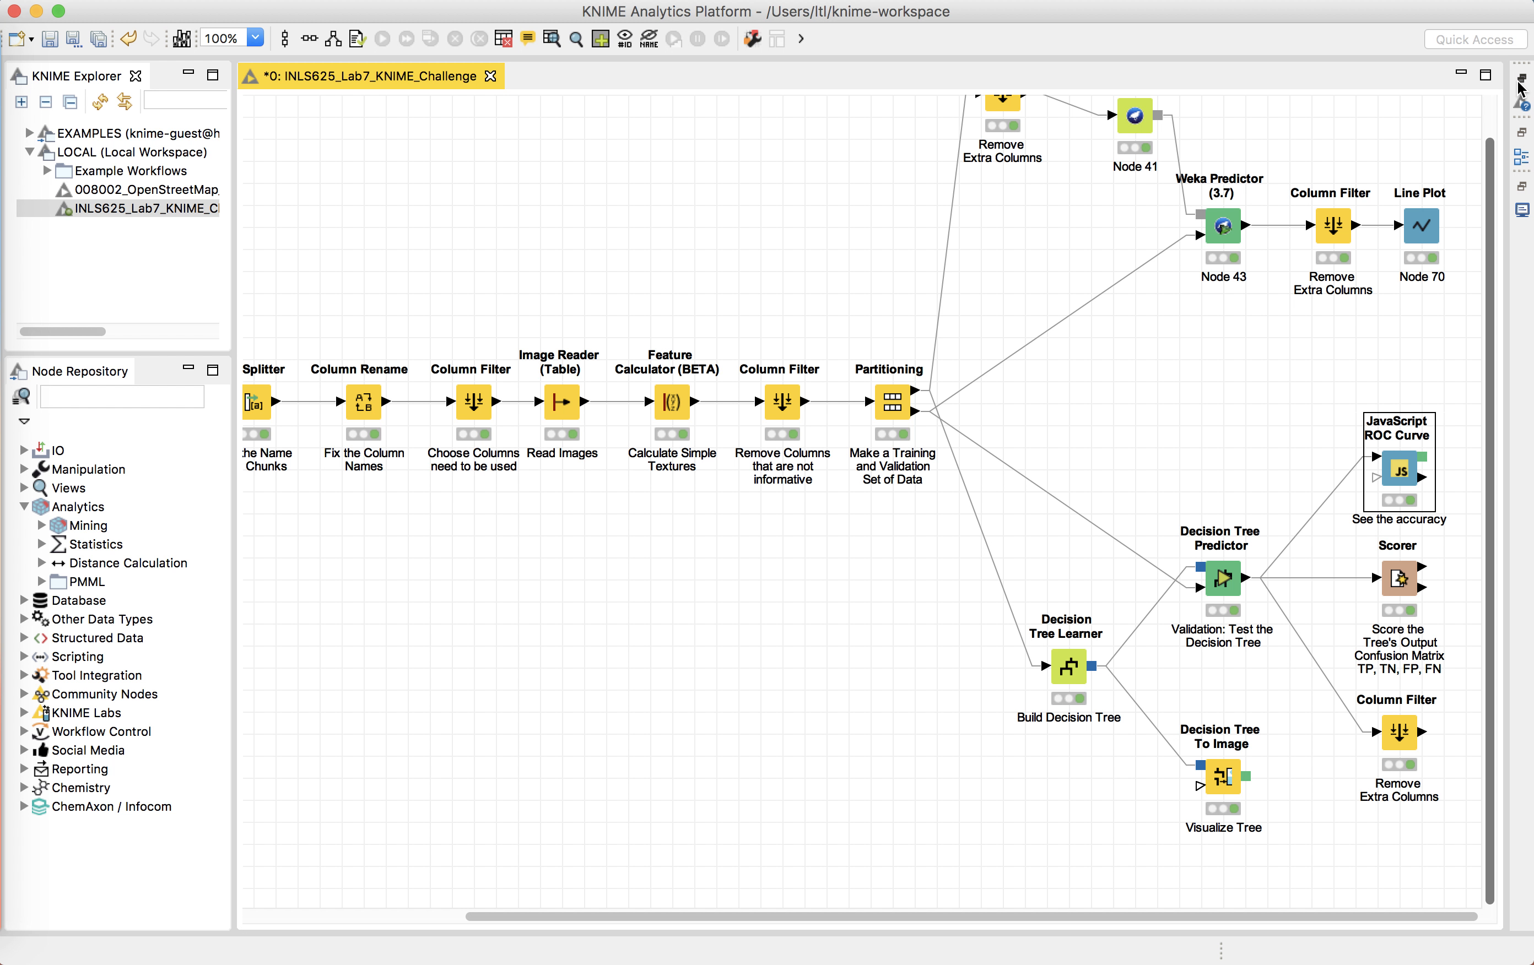
click(1521, 102)
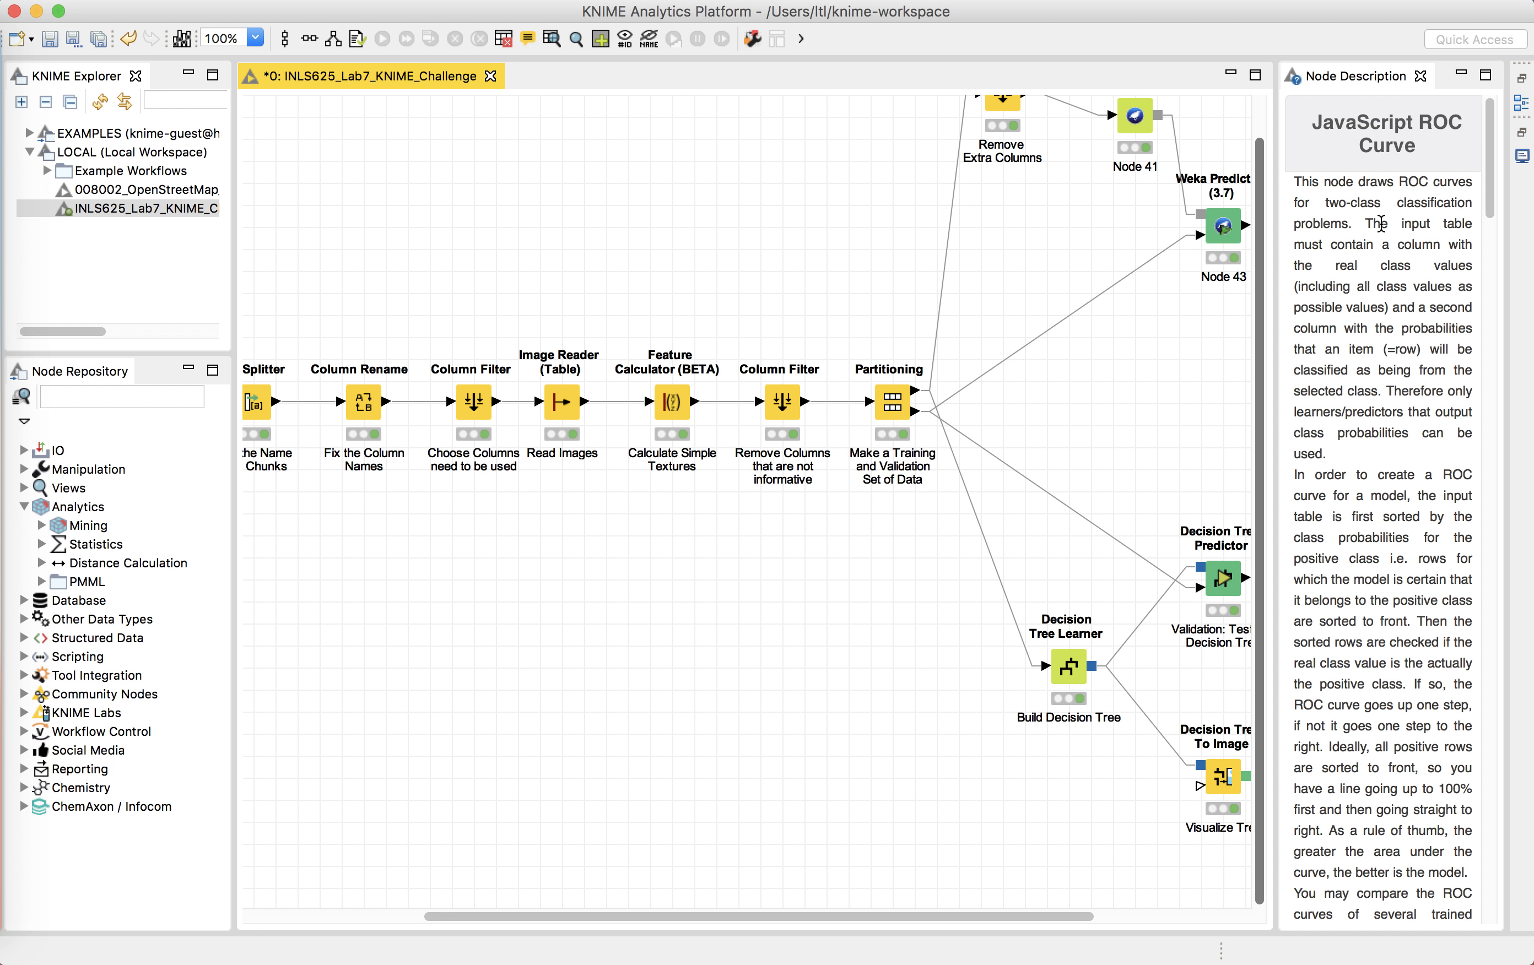
click(1380, 224)
scroll(1380, 224, down, 10)
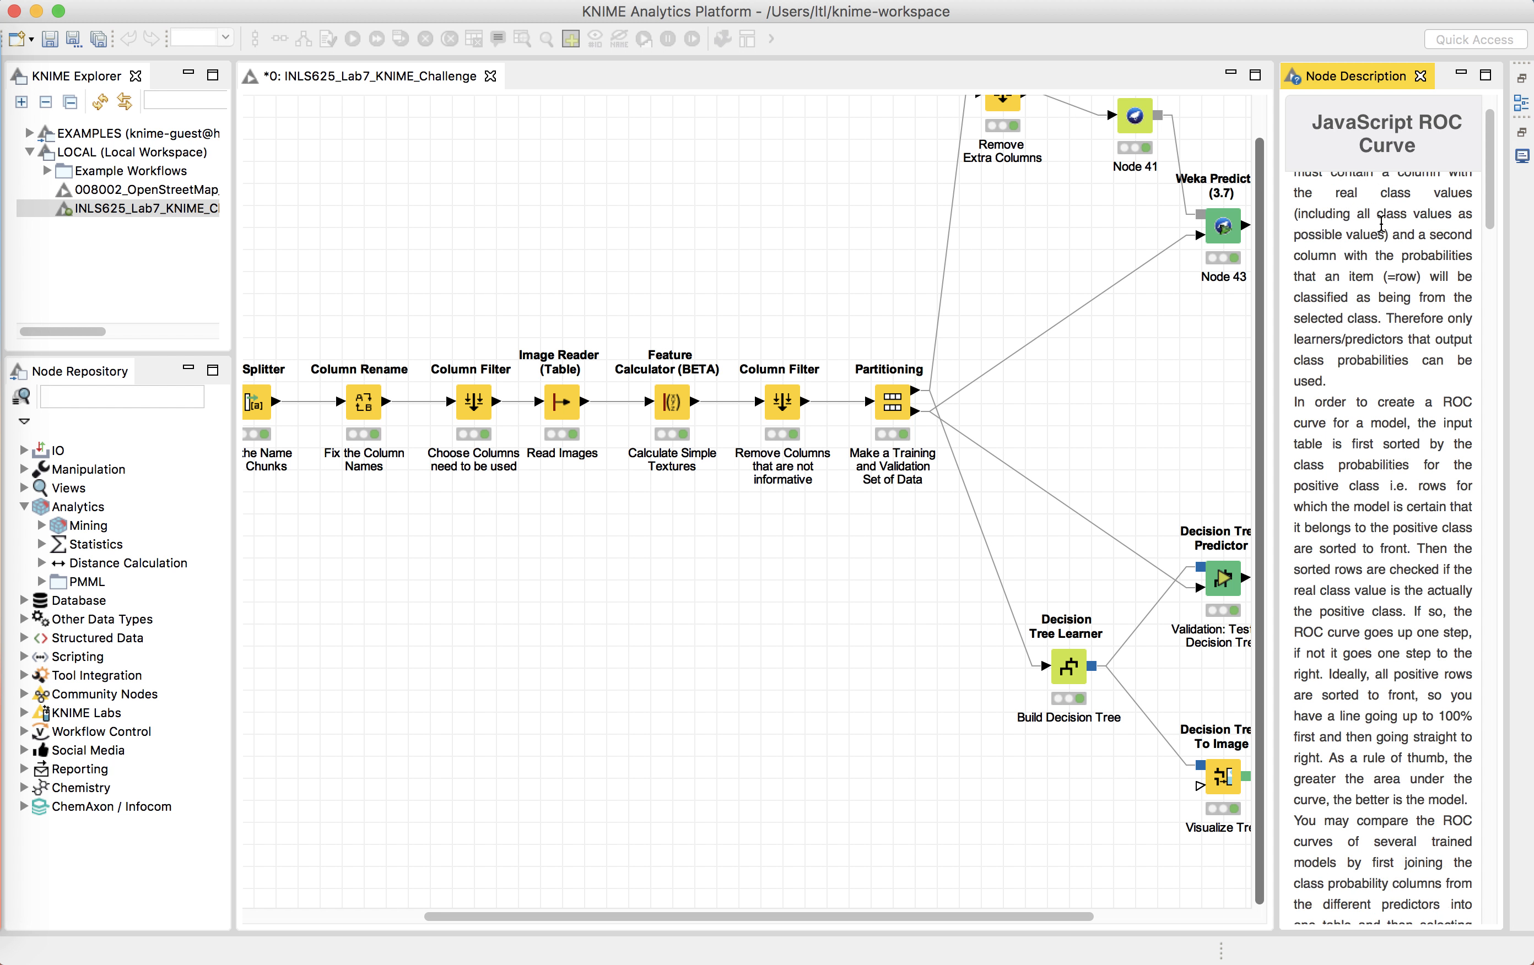
Step: Finish reading the JavaScript ROC Curve node description and close the Node Description panel
scroll(1380, 223, up, 10)
scroll(1380, 224, down, 2)
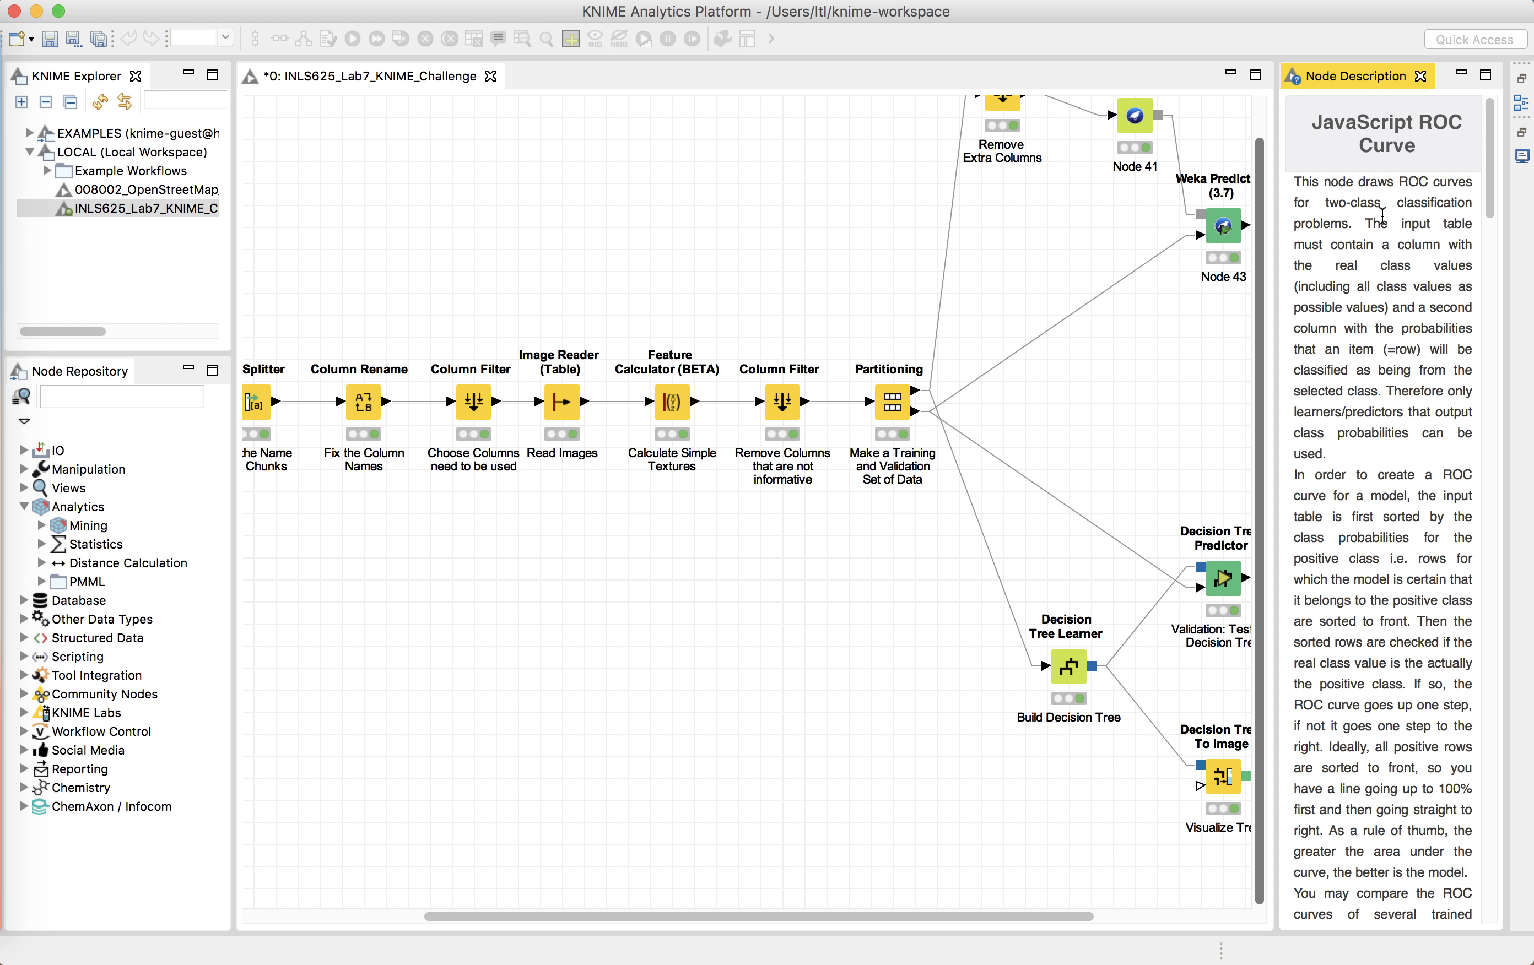
click(1420, 76)
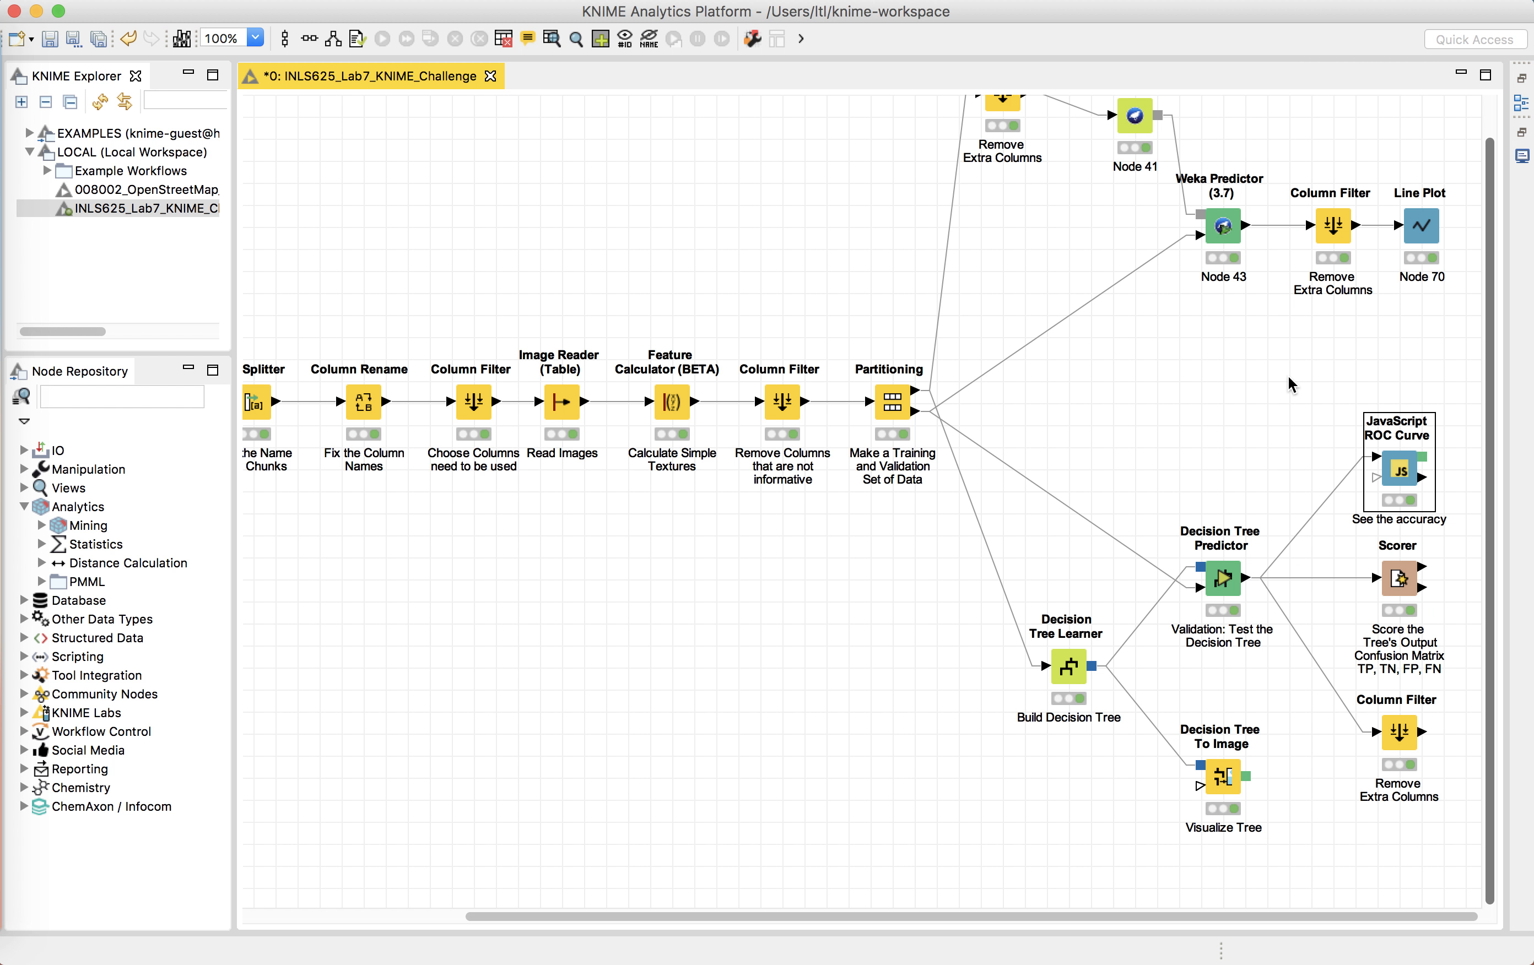
Step: Open the JavaScript ROC Curve node's Area under curve image, examine the plotted curve, and close it
click(1397, 474)
right_click(1398, 476)
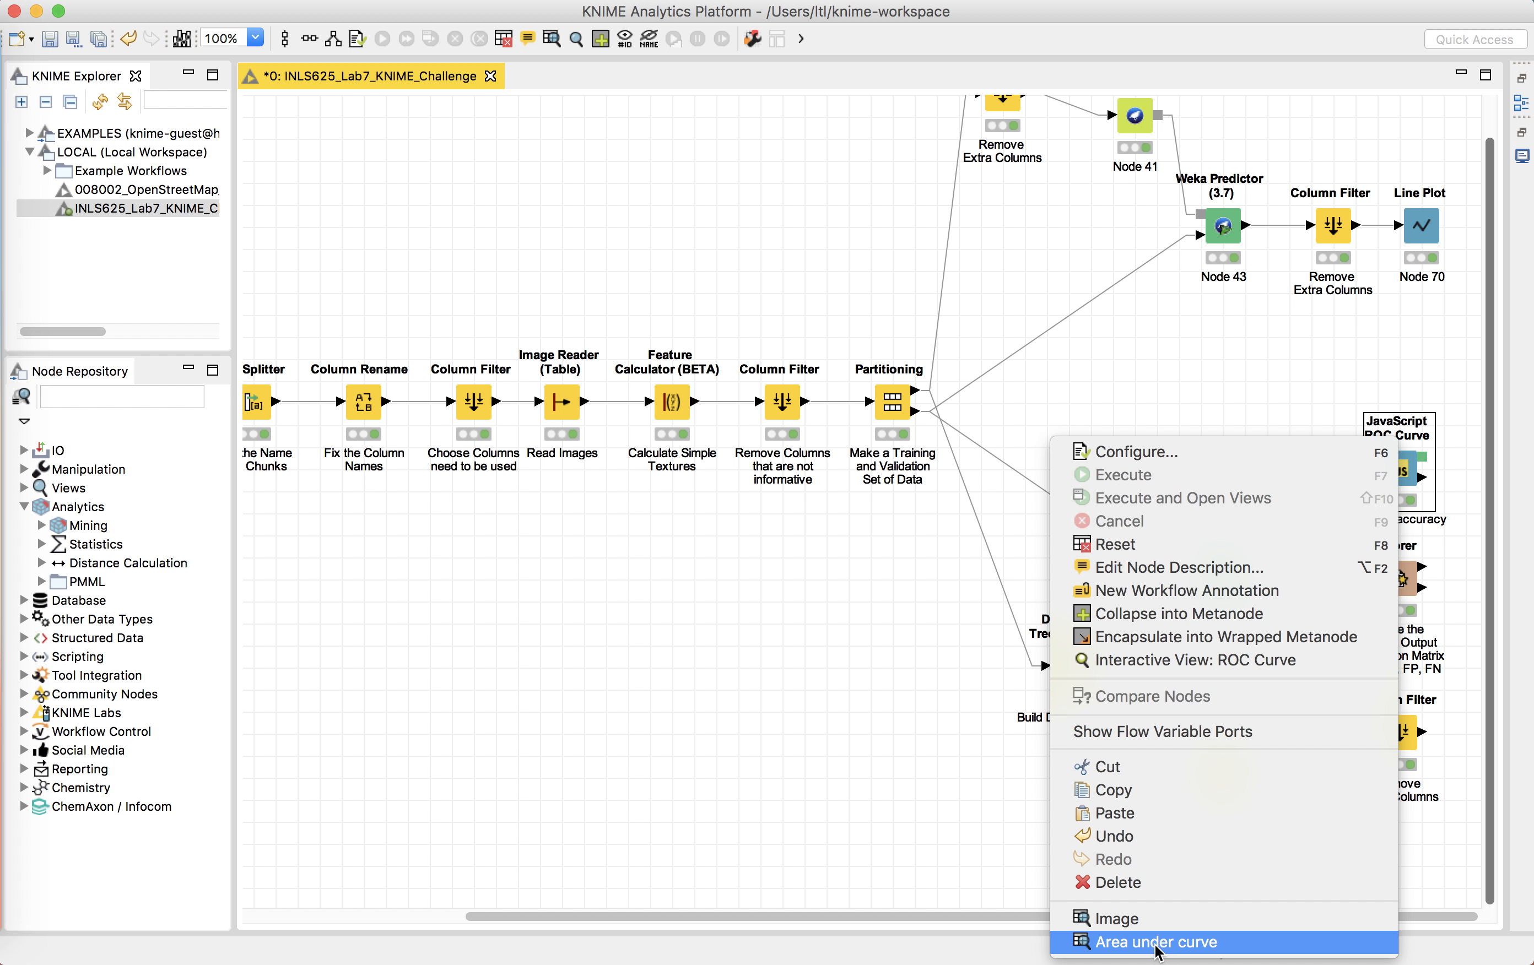
click(1158, 924)
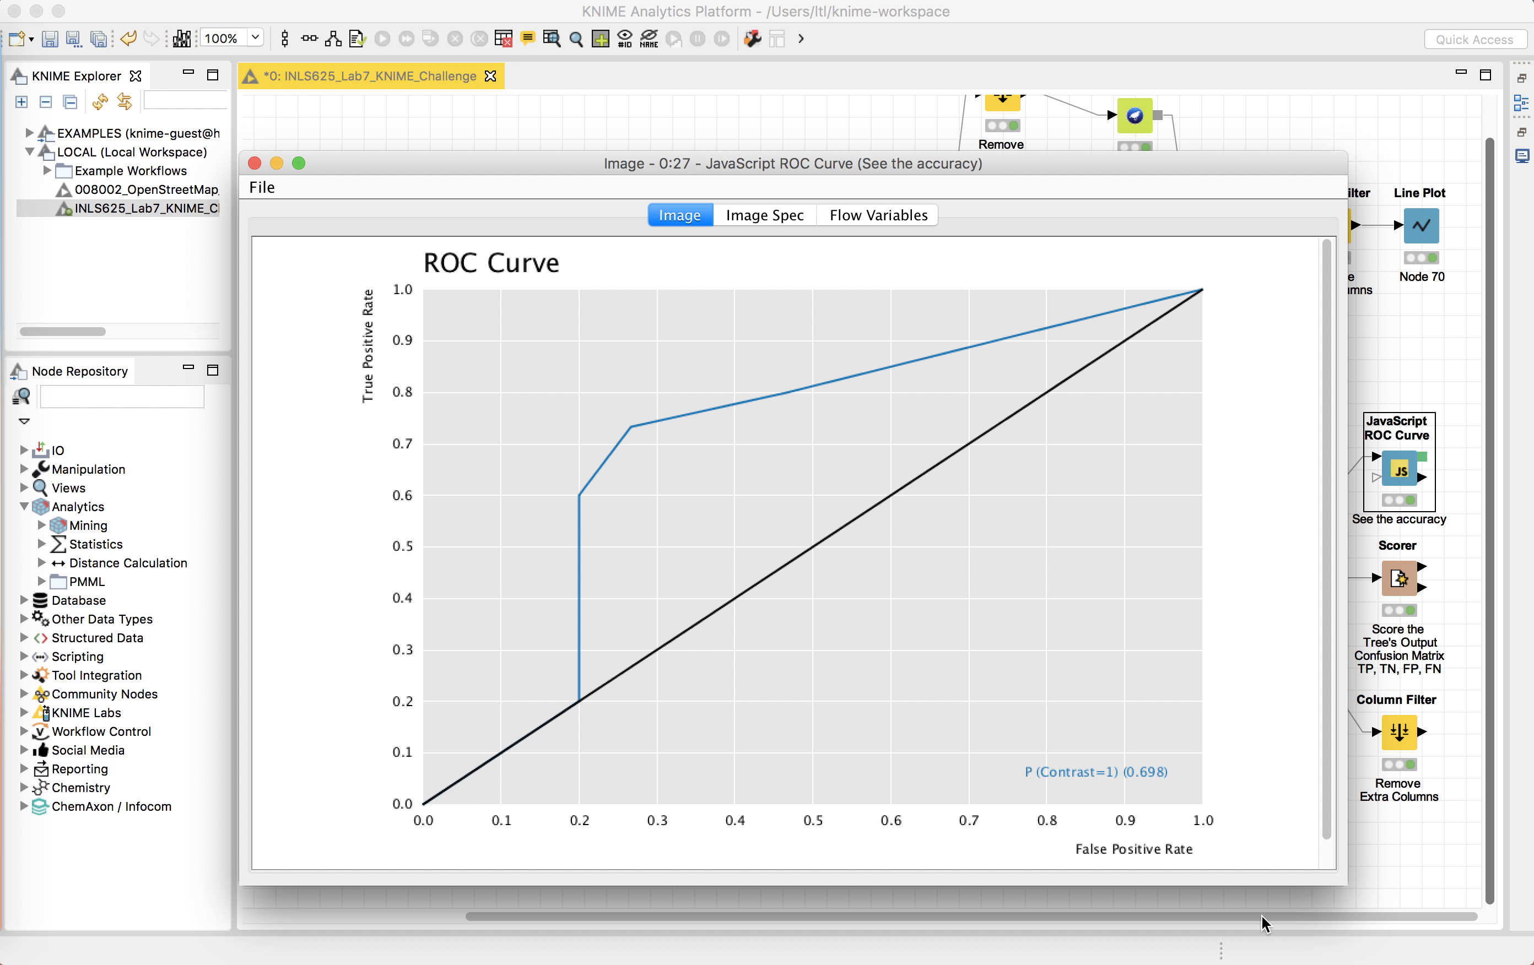
click(1178, 777)
click(255, 164)
Step: Open the Scorer node's Confusion matrix, inspect its cells, and close it
click(1389, 584)
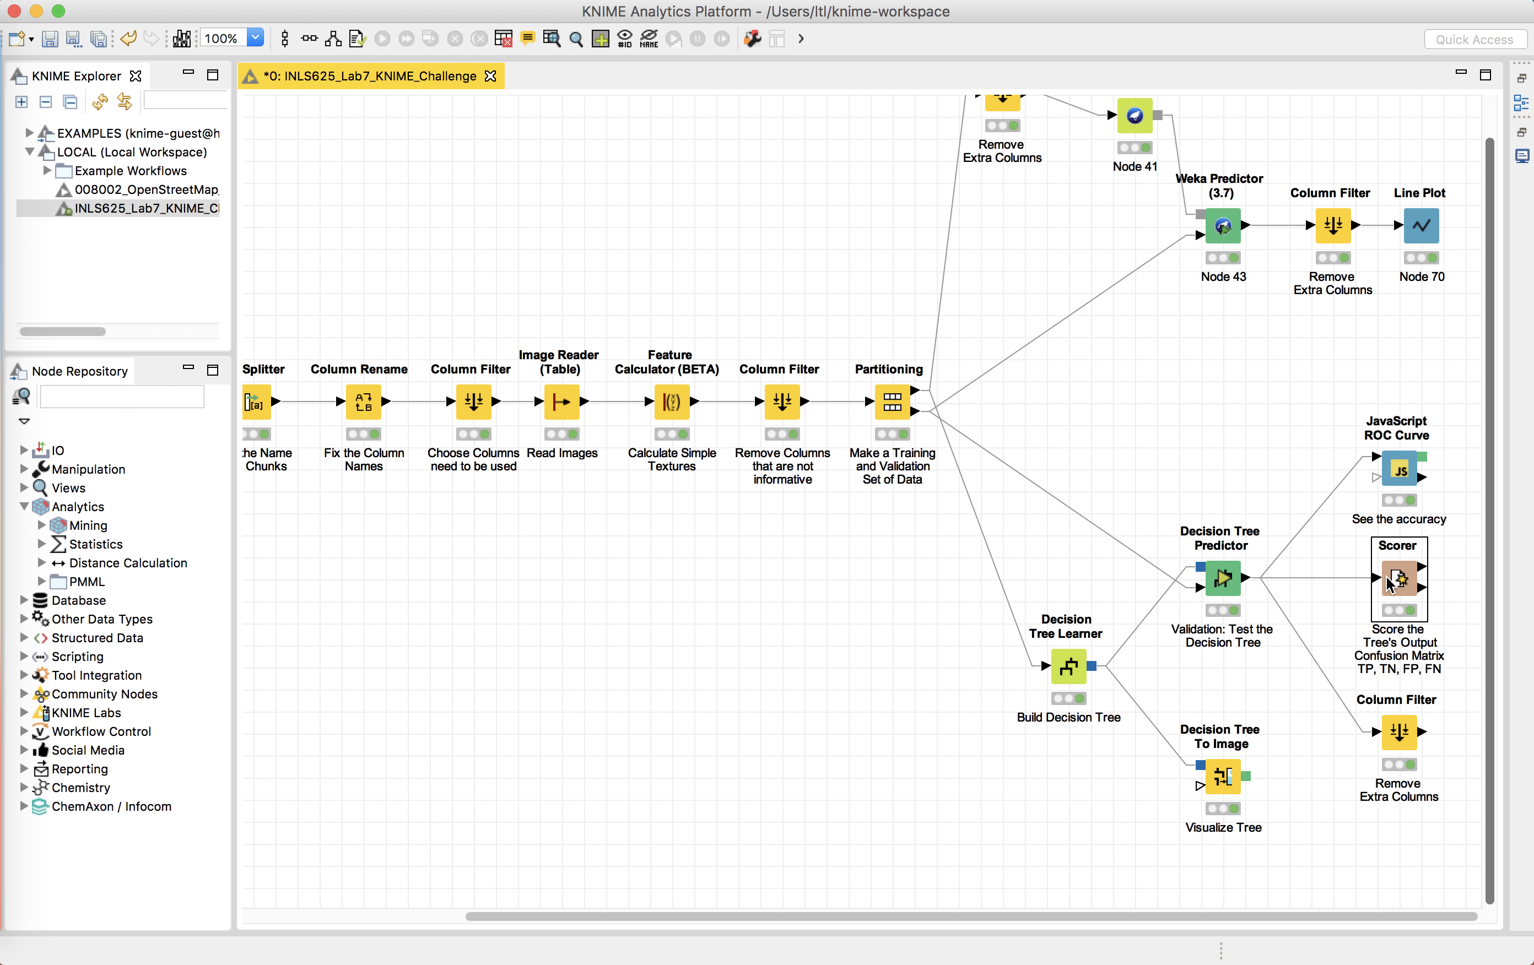
right_click(1393, 583)
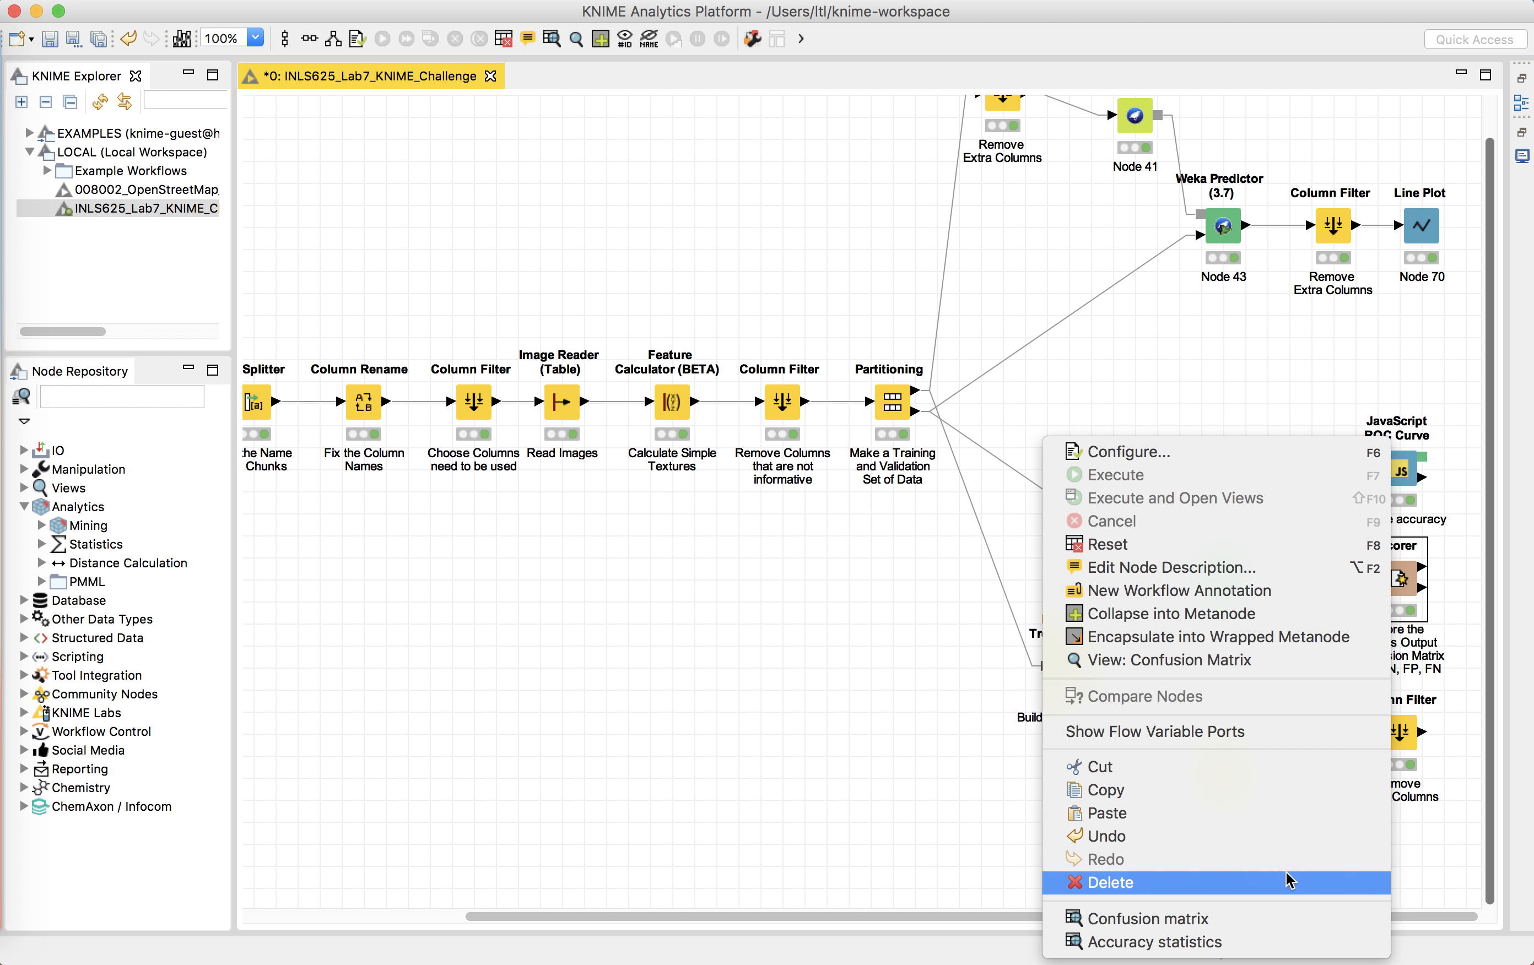
click(1228, 919)
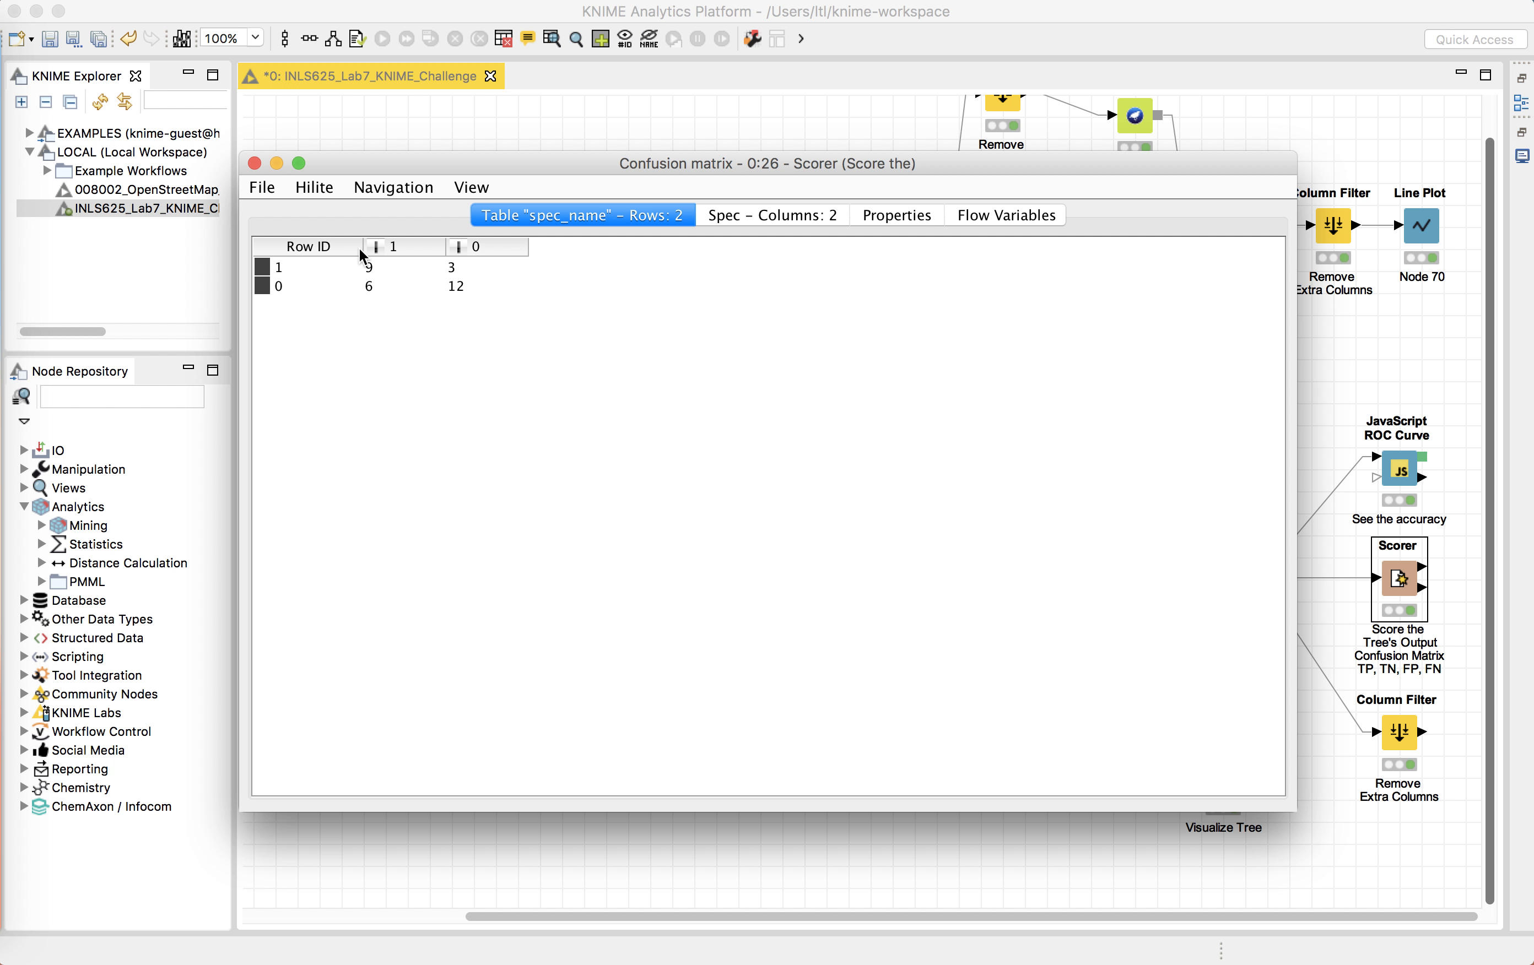
click(392, 271)
click(472, 285)
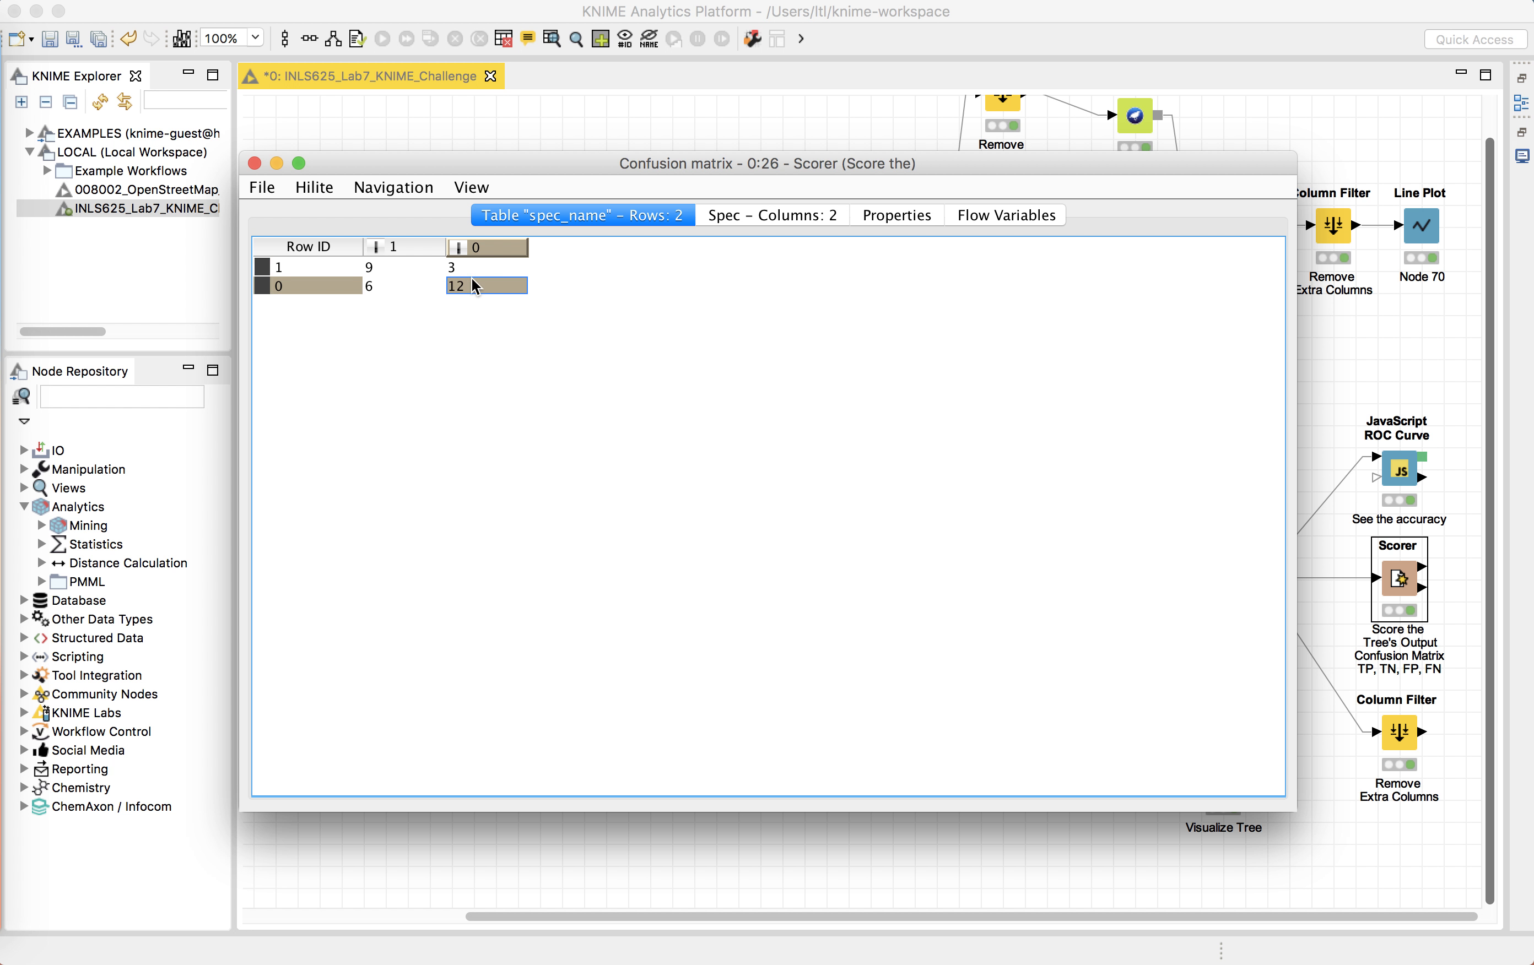
click(371, 286)
click(254, 164)
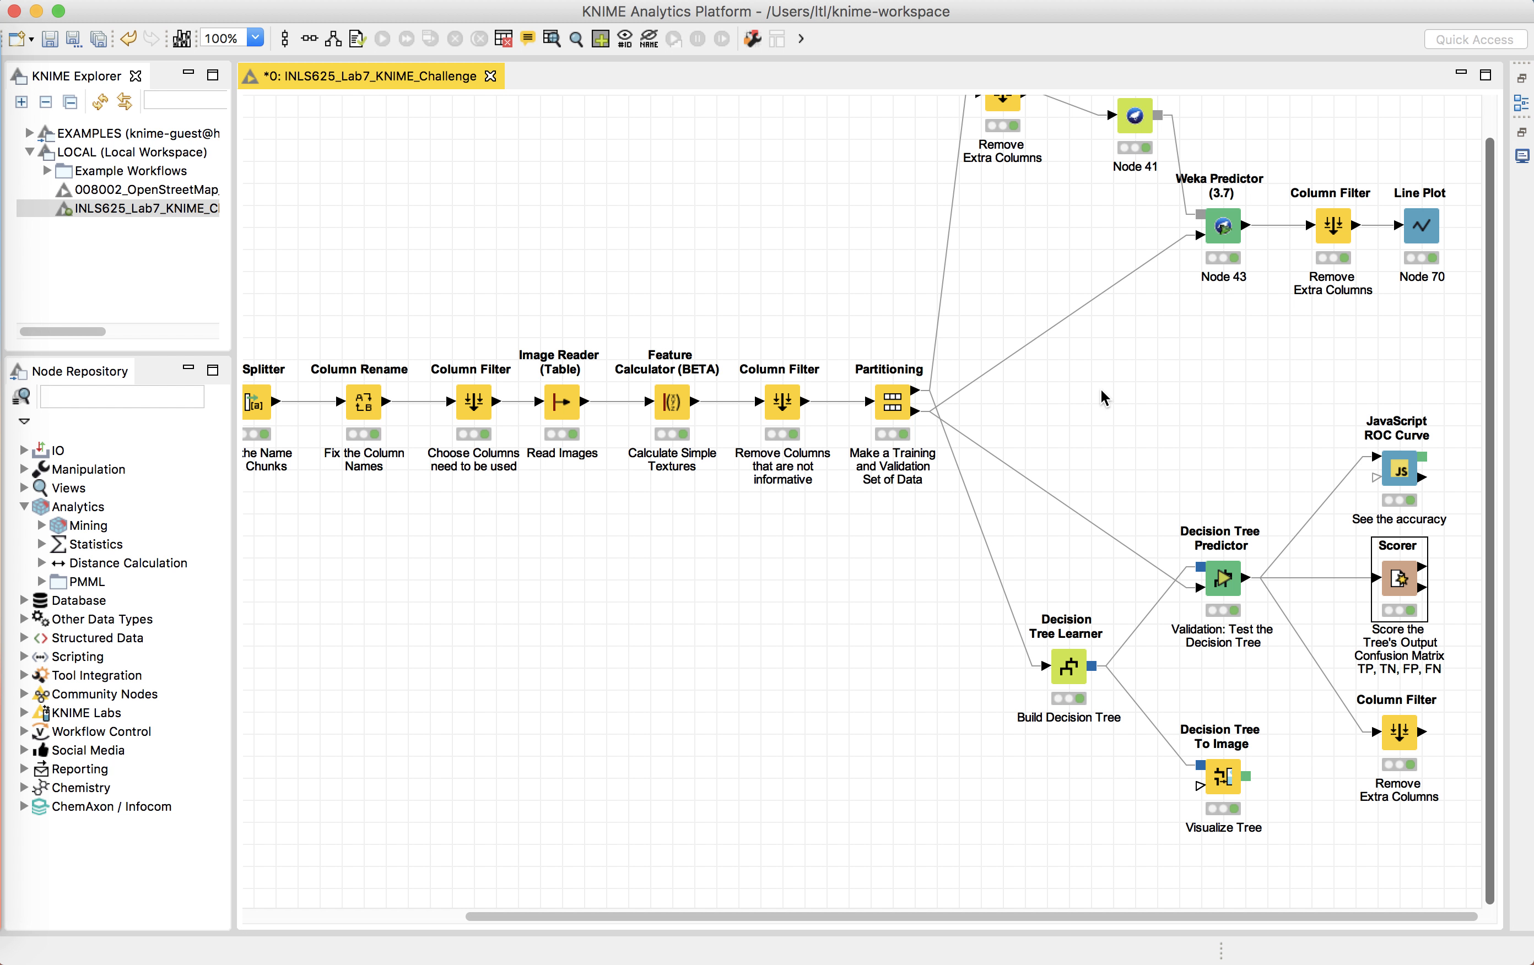
Step: Open the configuration of the Remove Extra Columns filter before LinearRegression, inspect the excluded Contrast column, and close it
scroll(1102, 397, left, 5)
scroll(1101, 397, up, 1)
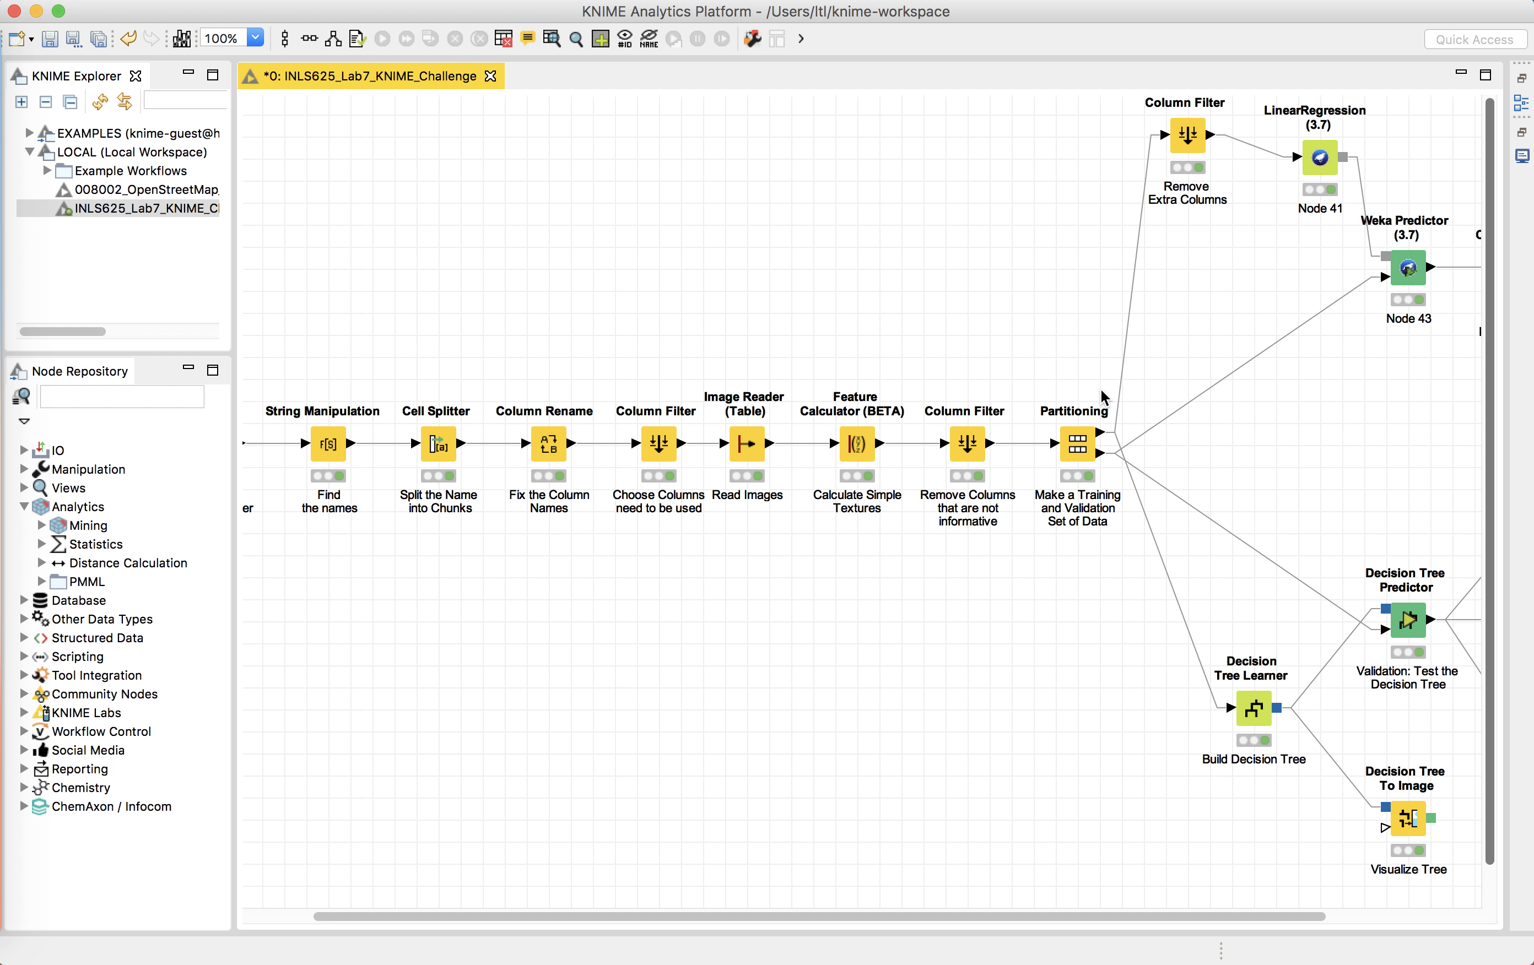
scroll(1102, 398, right, 5)
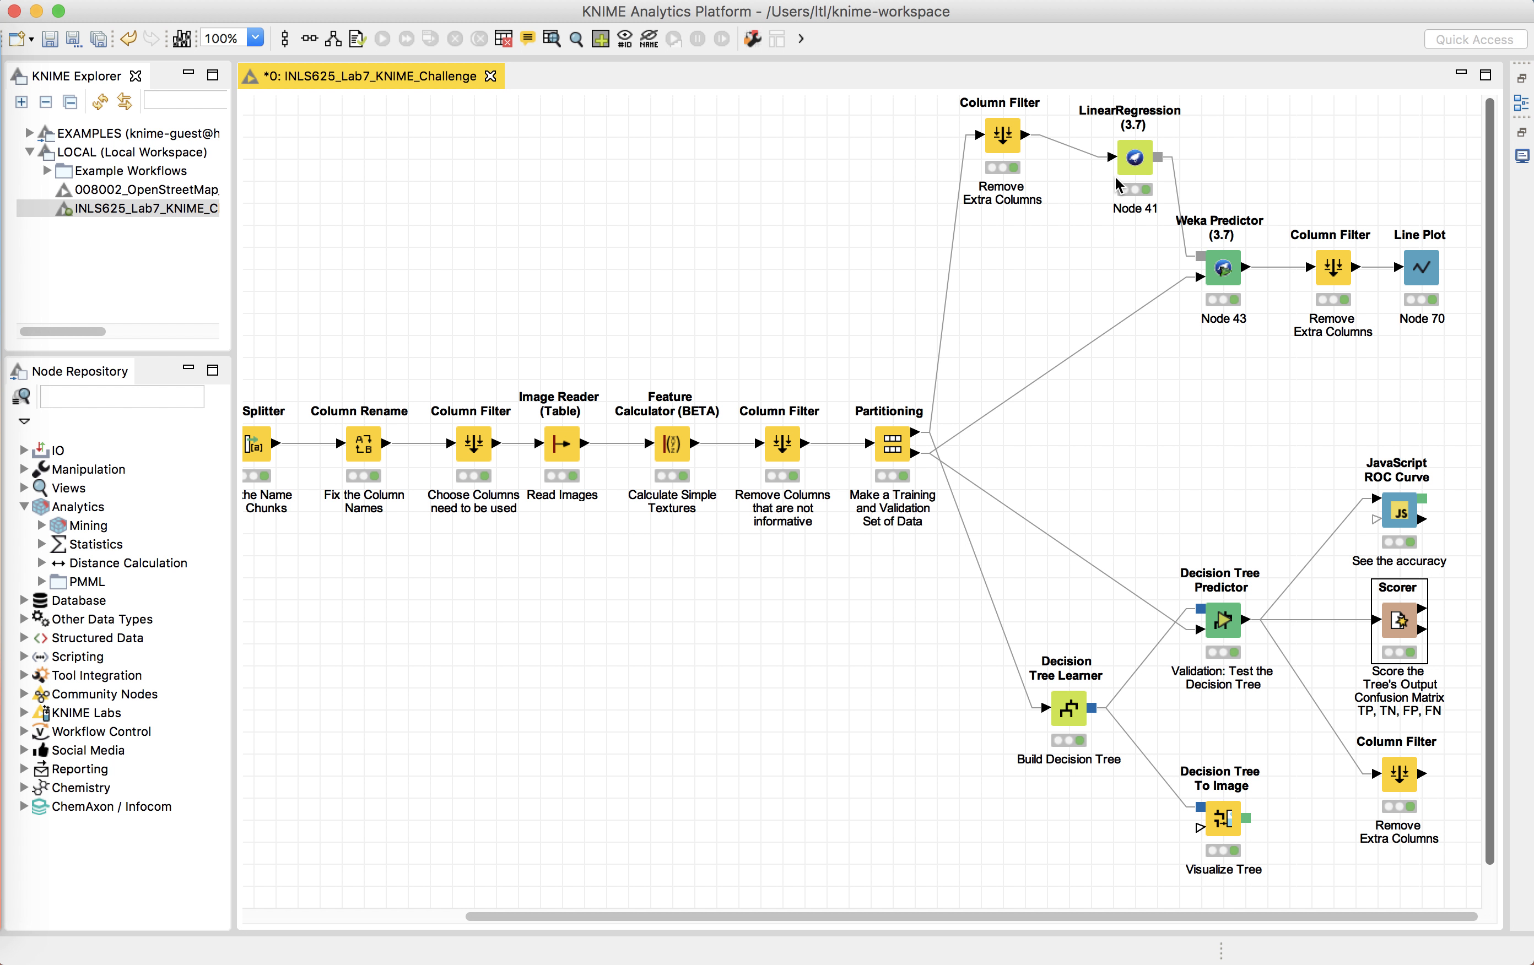
click(986, 133)
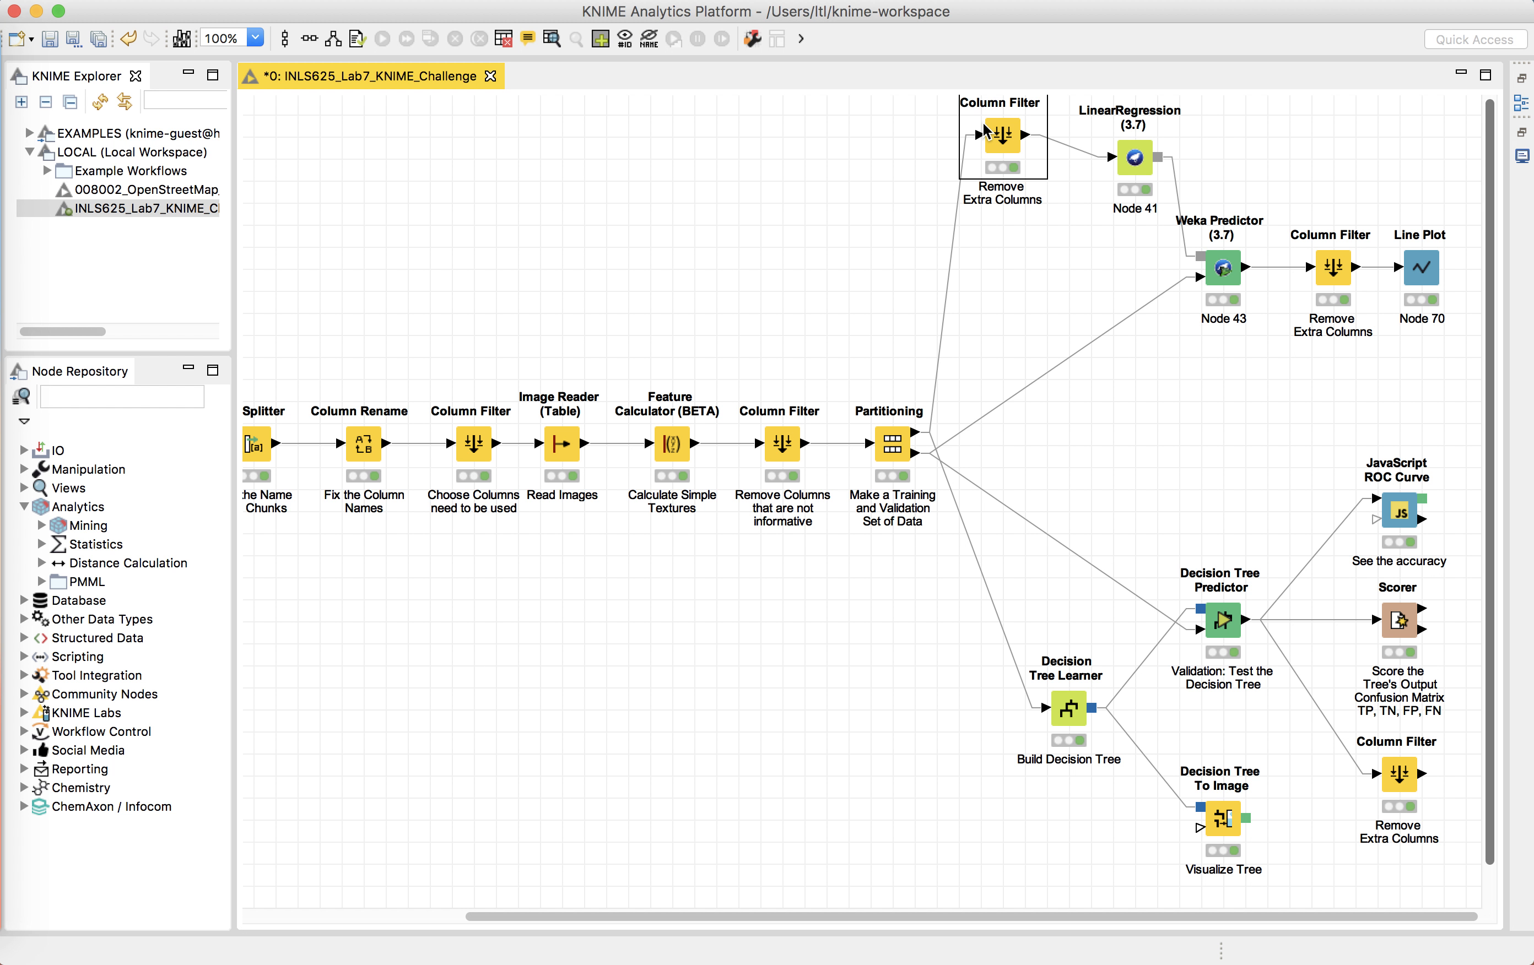
right_click(999, 141)
click(1021, 150)
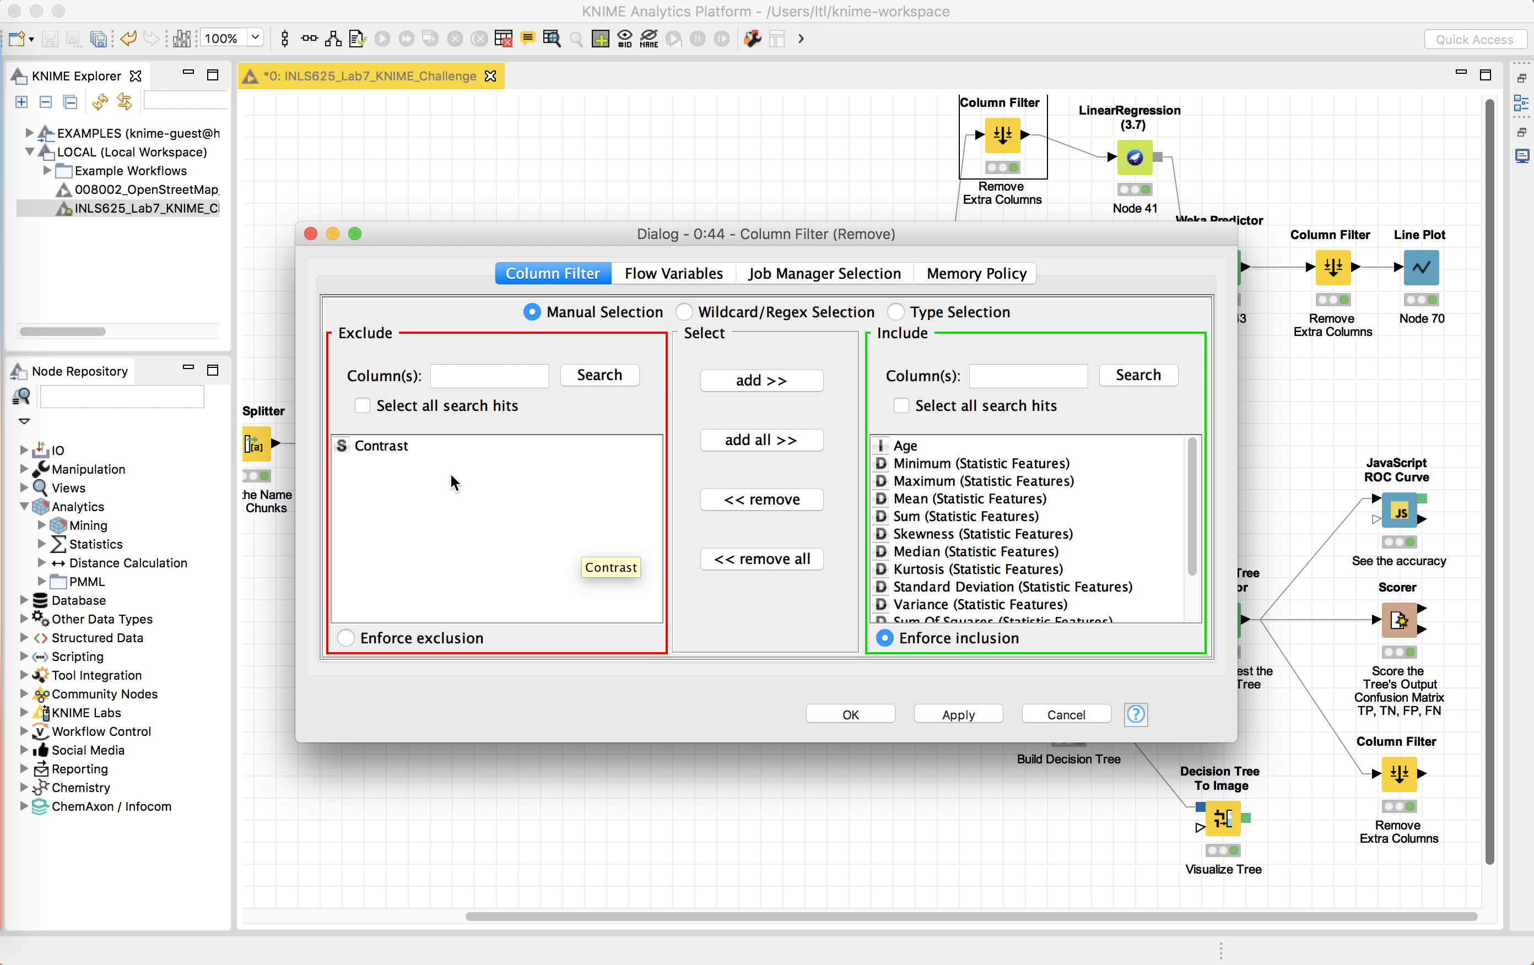
click(440, 446)
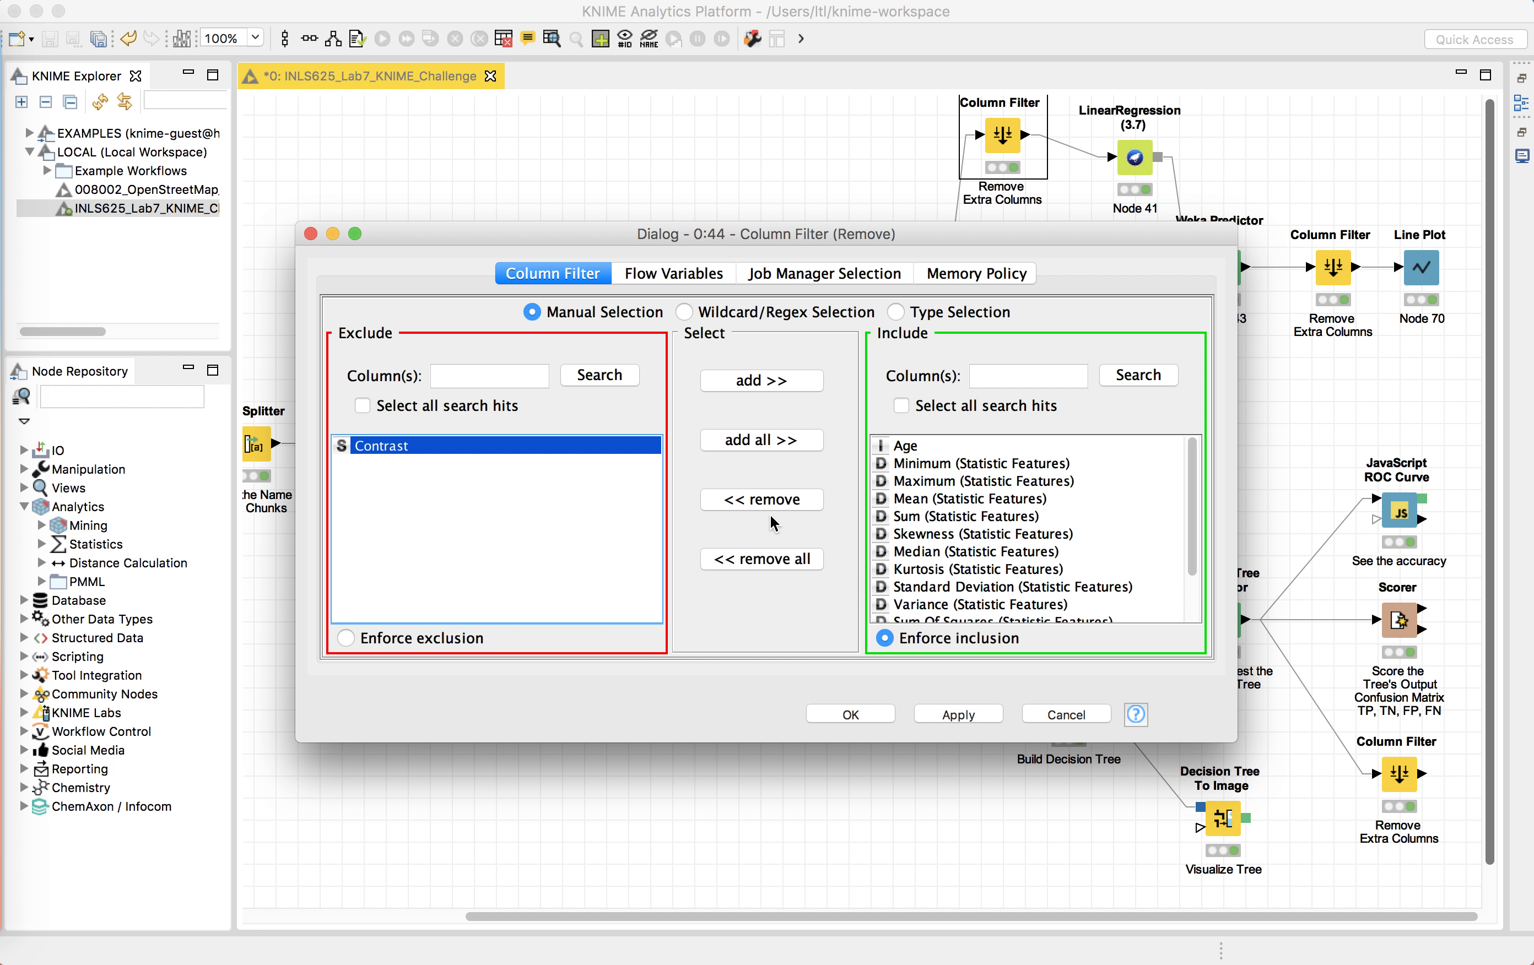
click(311, 234)
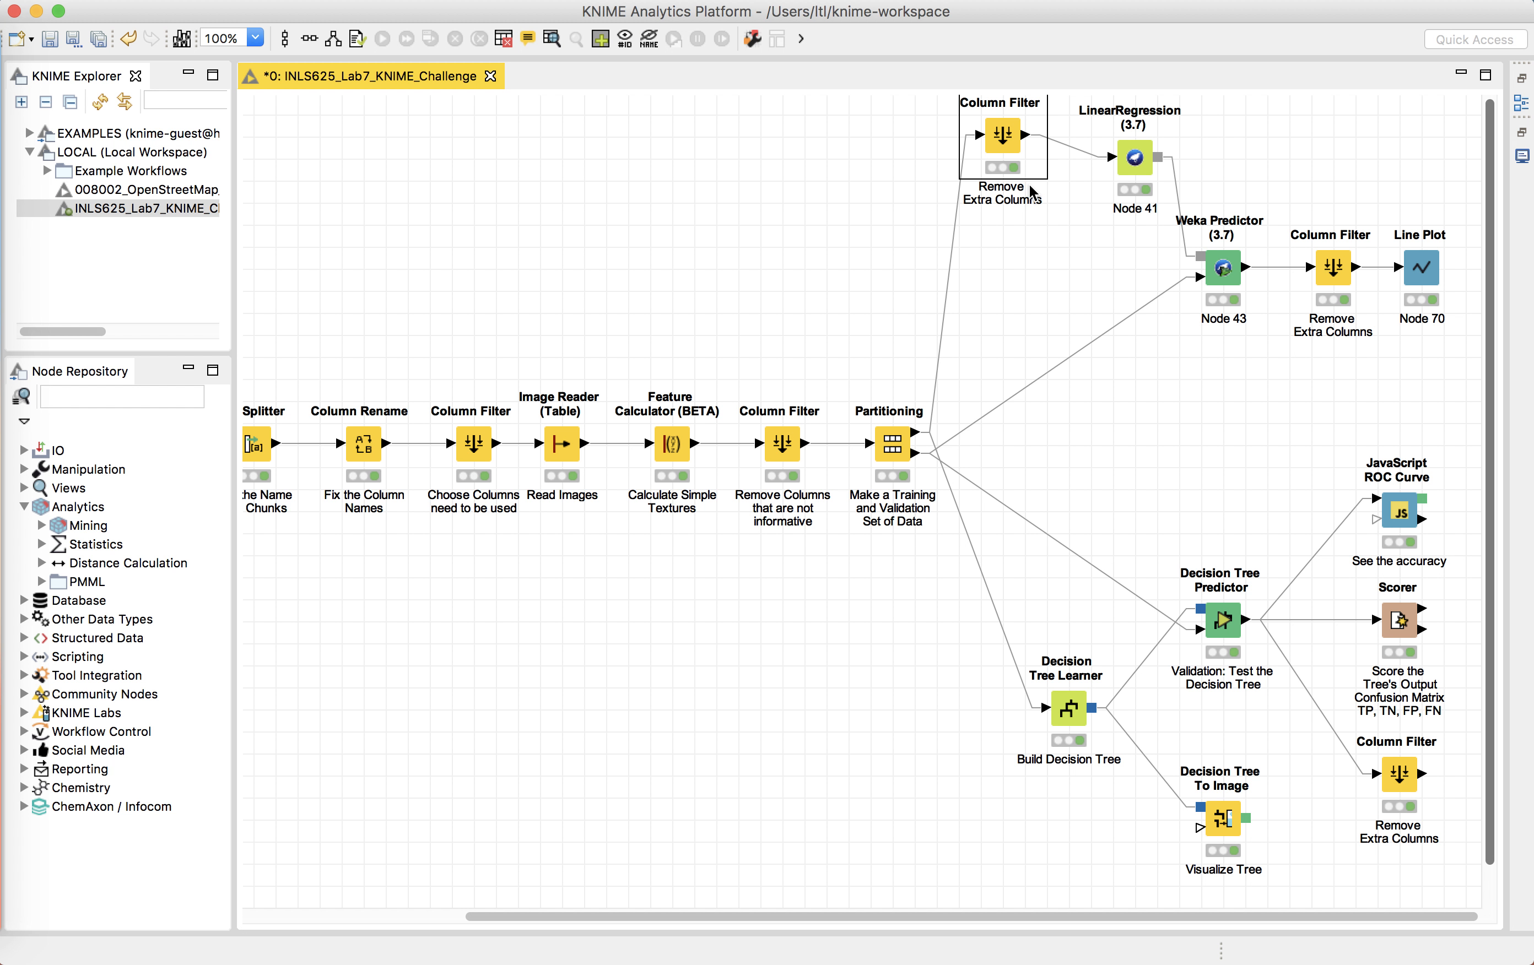
Step: Open the LinearRegression node's Trained model, highlight the Age equation's coefficients, and close it
scroll(1030, 238, up, 1)
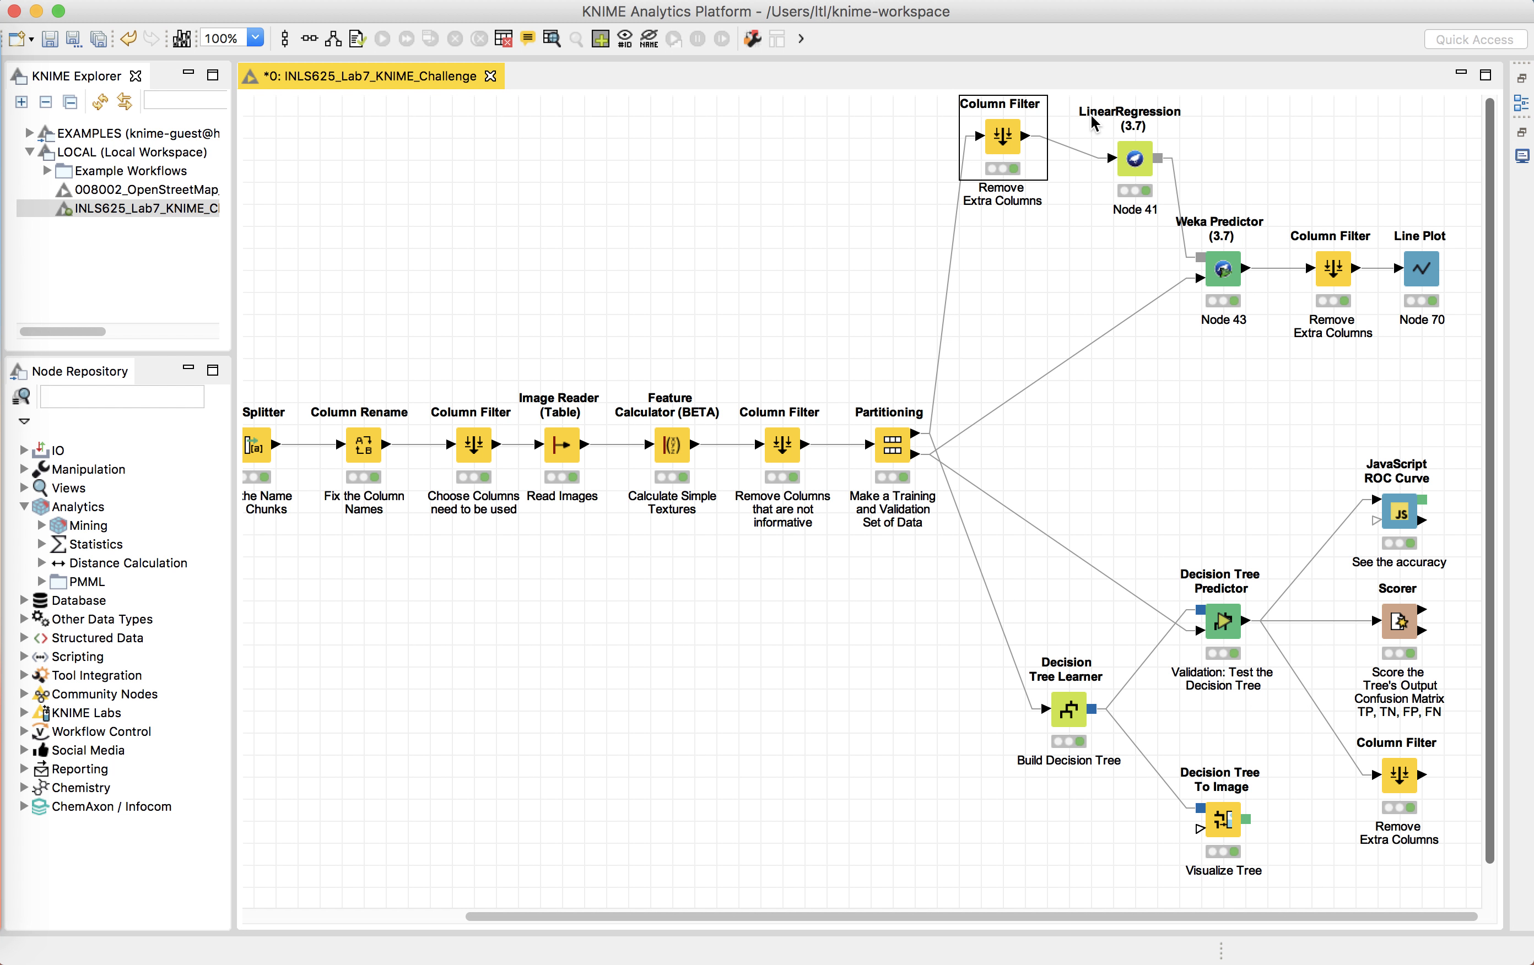
click(1134, 158)
right_click(1134, 153)
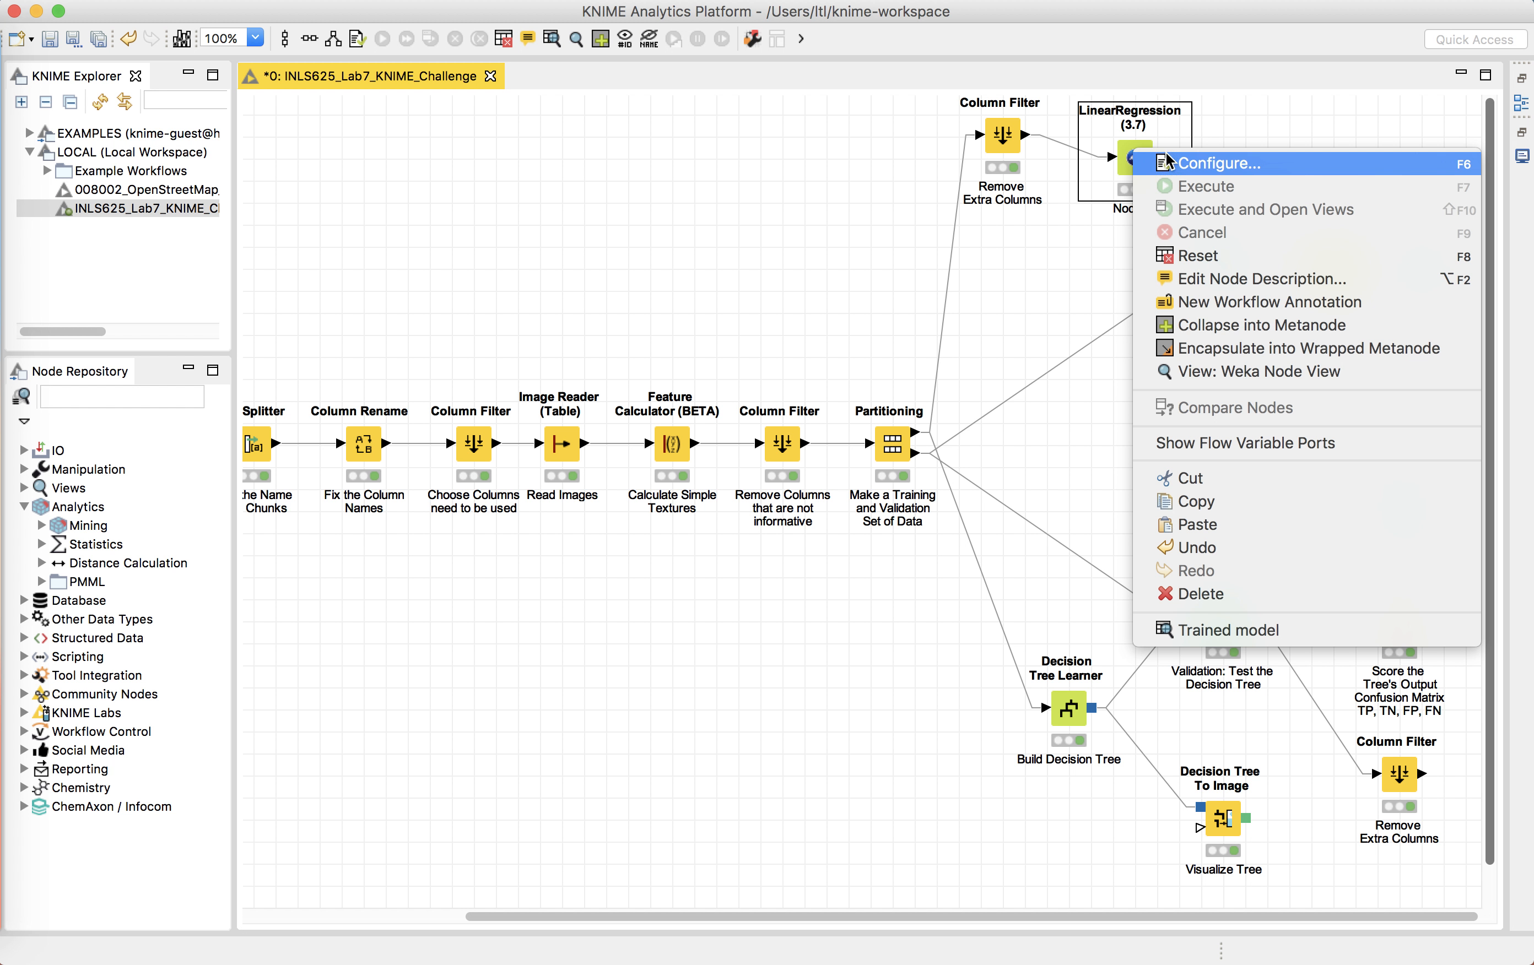
click(1187, 632)
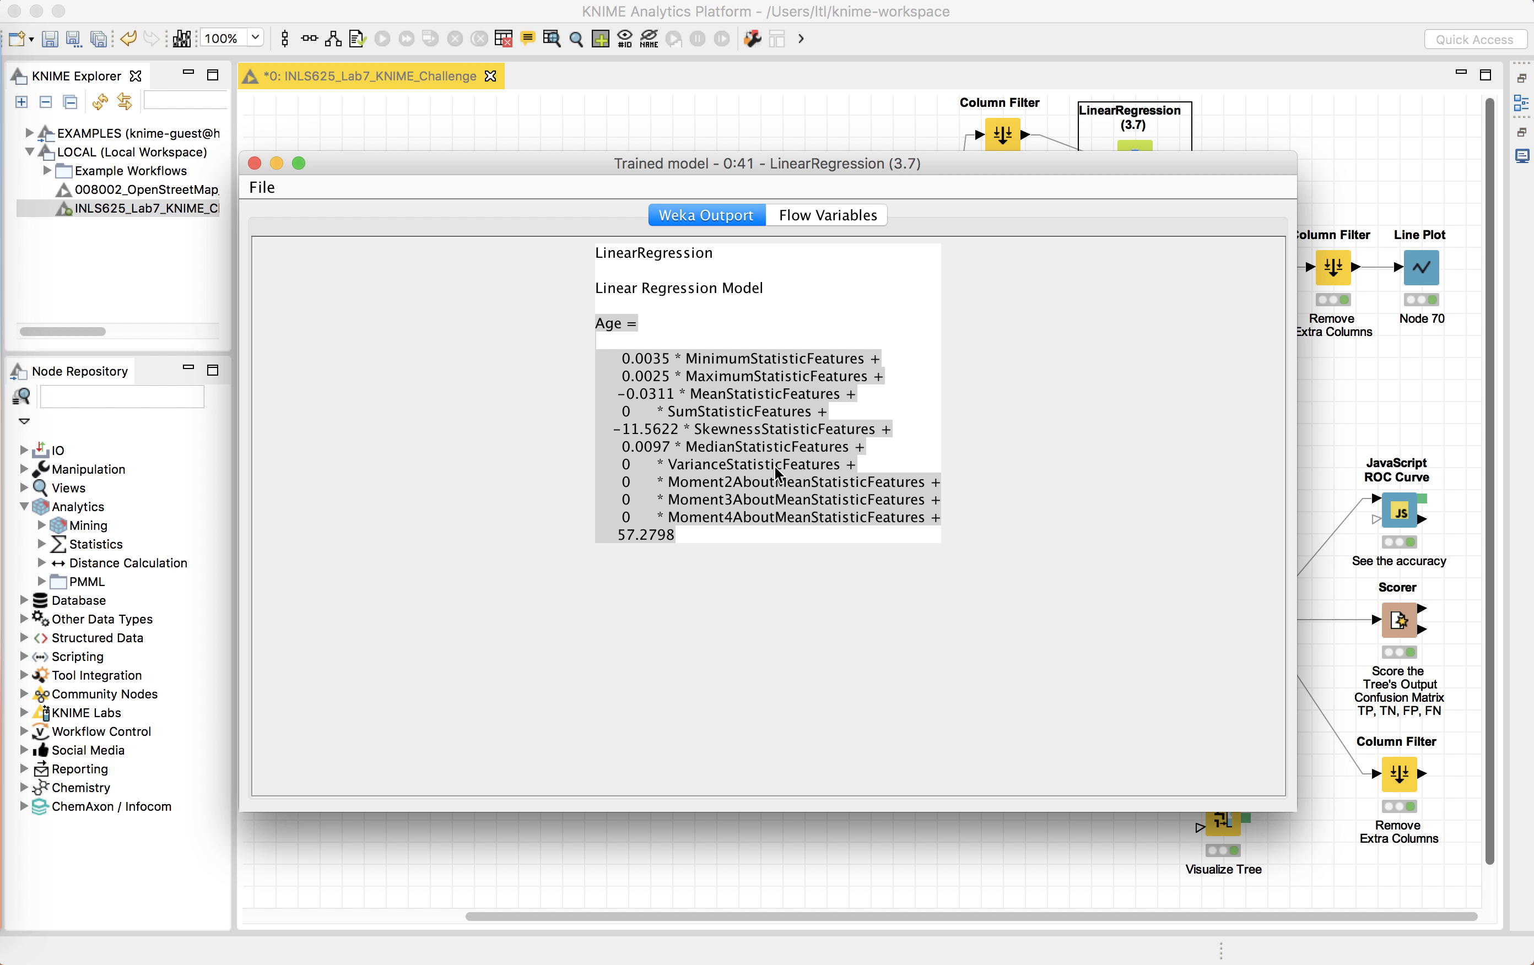
drag(623, 359, 772, 359)
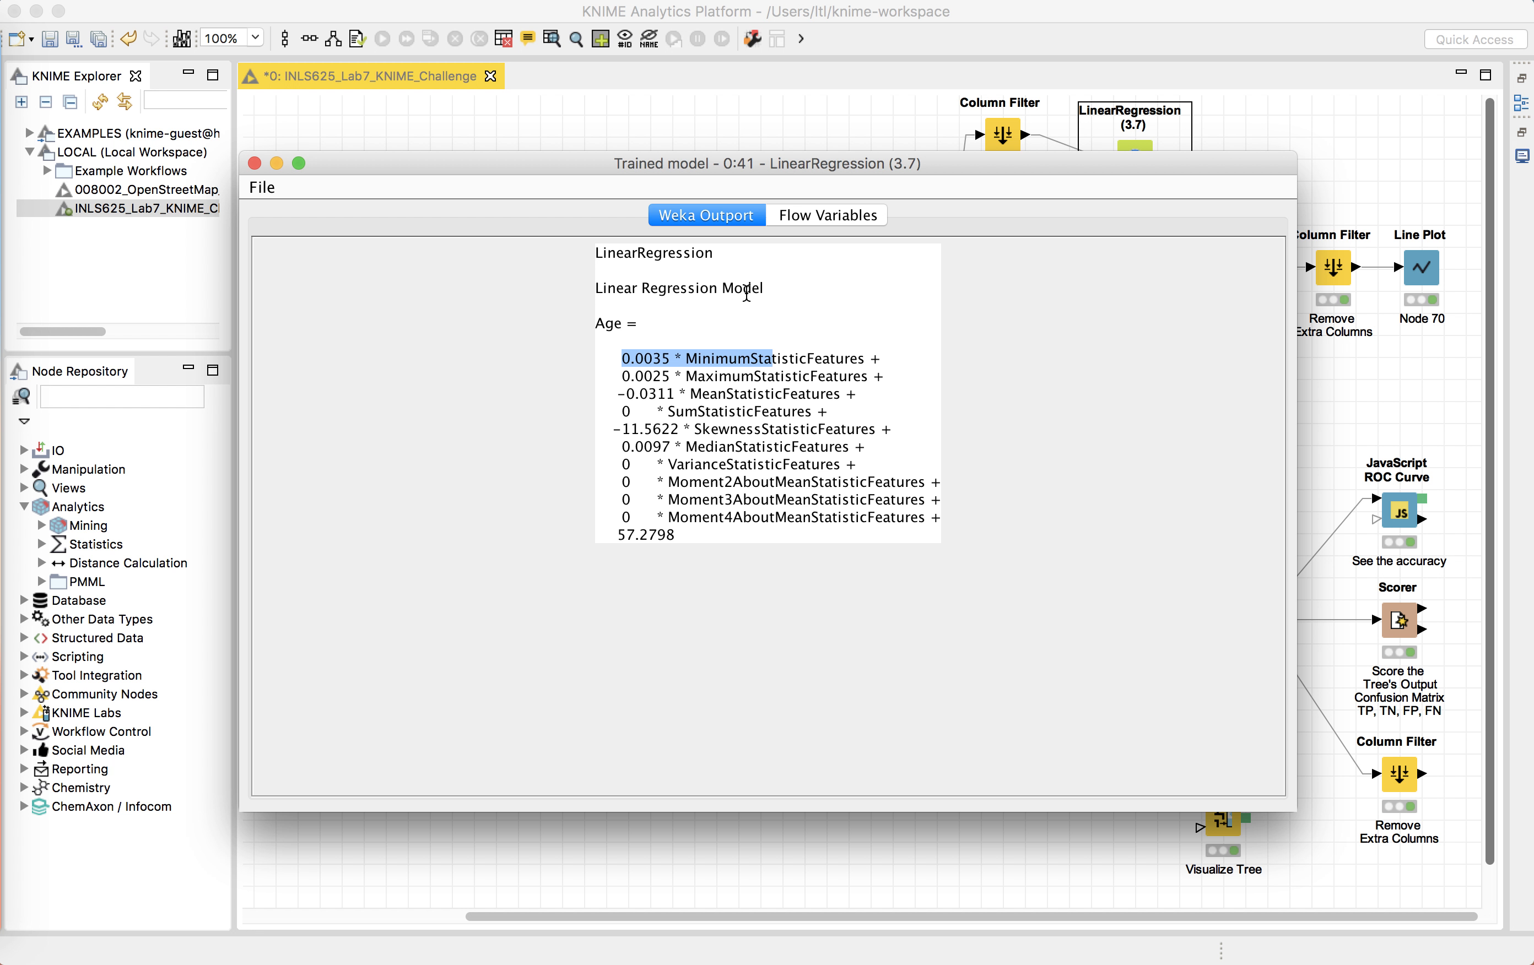
click(764, 290)
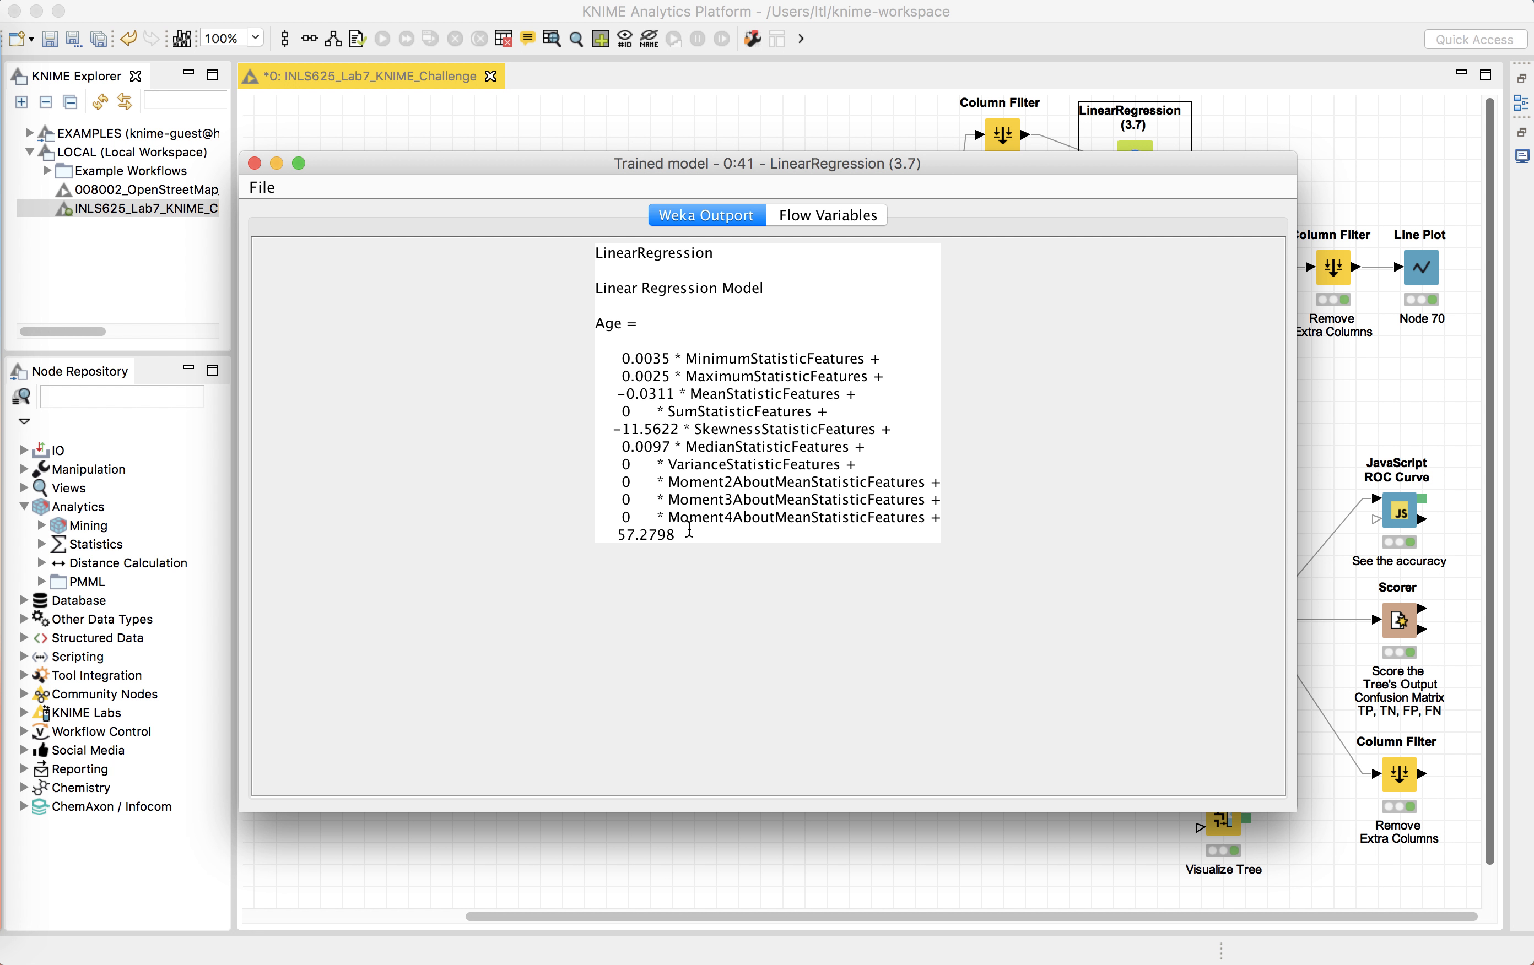
drag(676, 535, 598, 315)
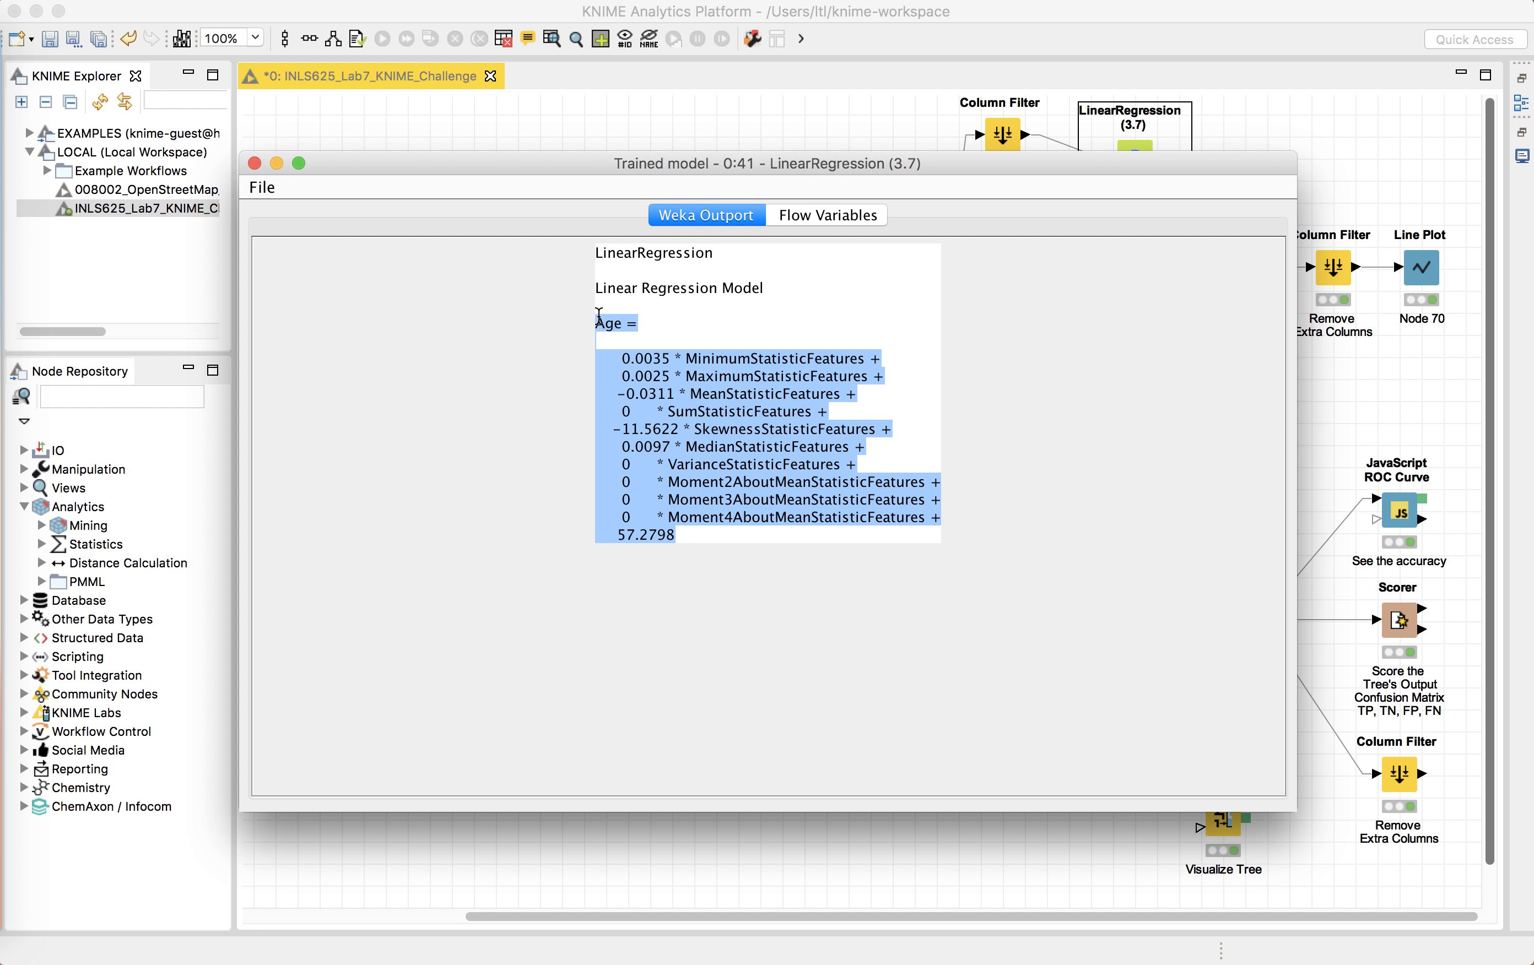
click(254, 163)
Step: Open the Weka Predictor's Classified Test data, scroll to the end, widen the Prediction (Age) column, and close it
click(1242, 347)
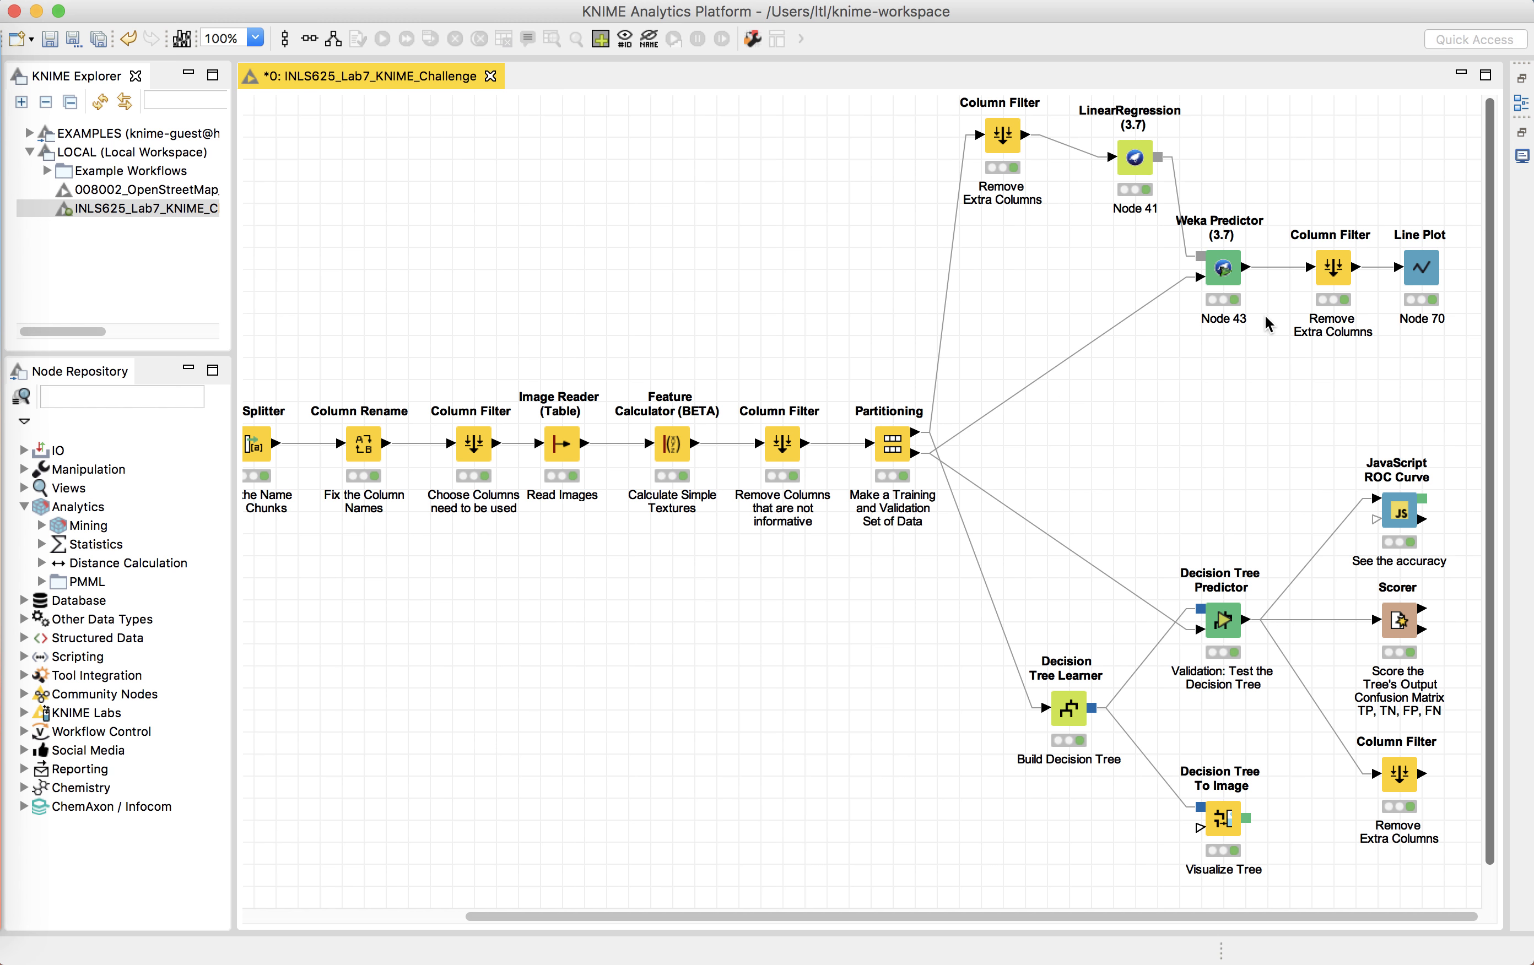
right_click(1234, 274)
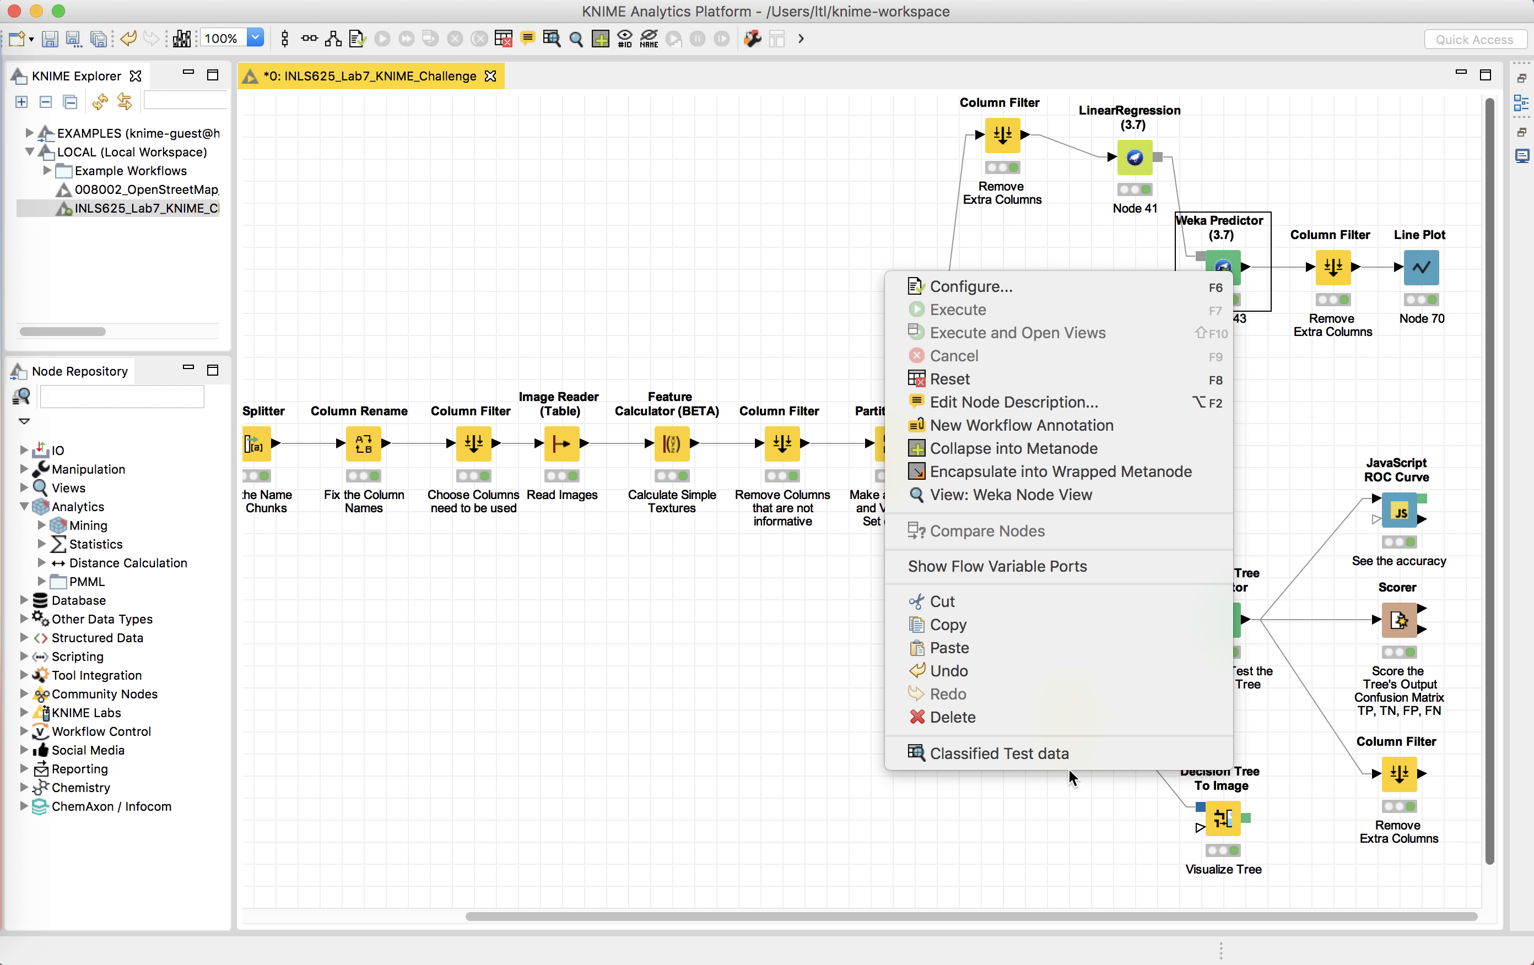
click(1053, 754)
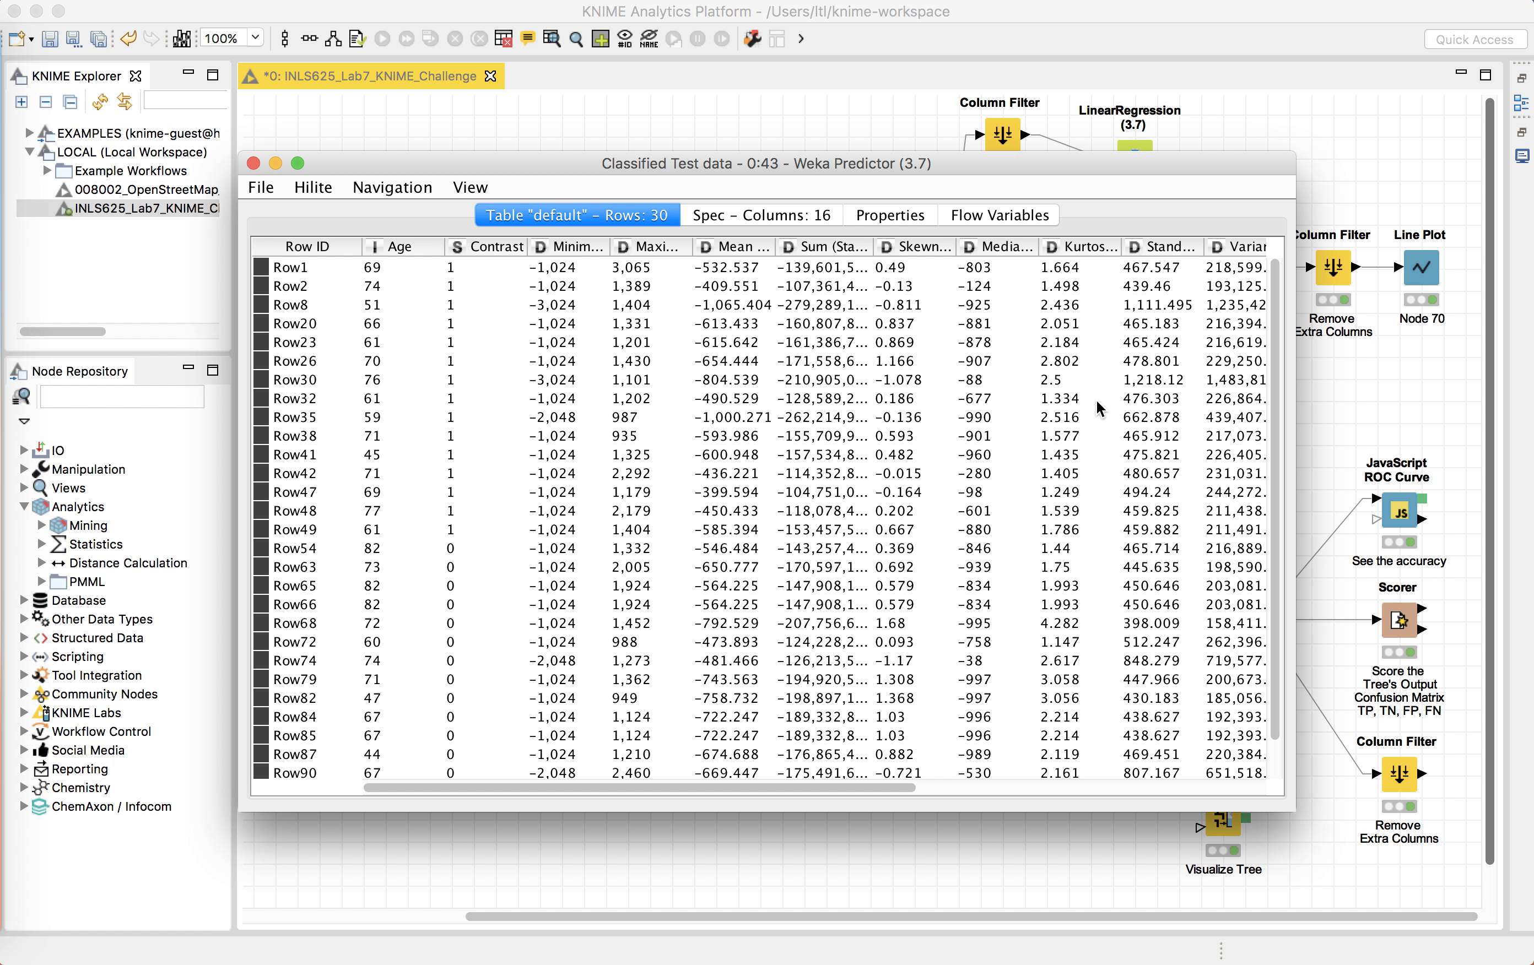
scroll(1098, 409, right, 10)
drag(1265, 245, 1366, 253)
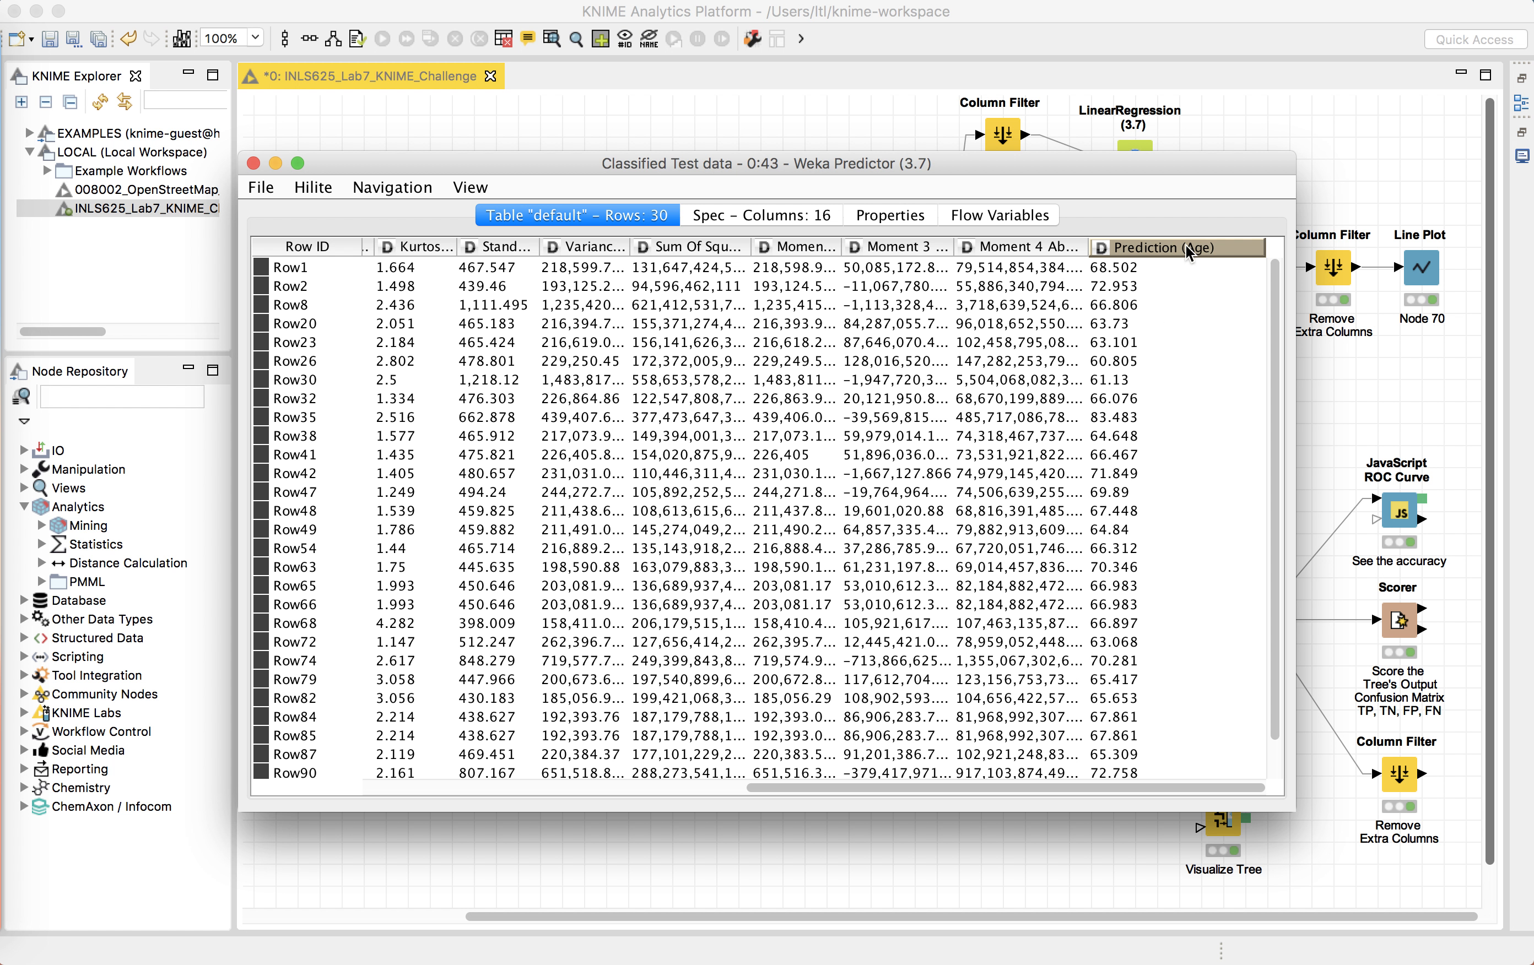
click(253, 162)
Step: Open the Remove Extra Columns filter's Filtered table after the Weka Predictor, widen Prediction (Age), compare rows, and close it
click(1335, 271)
right_click(1335, 271)
click(1131, 741)
mouse_move(449, 247)
mouse_down()
mouse_move(527, 246)
mouse_move(456, 253)
mouse_up()
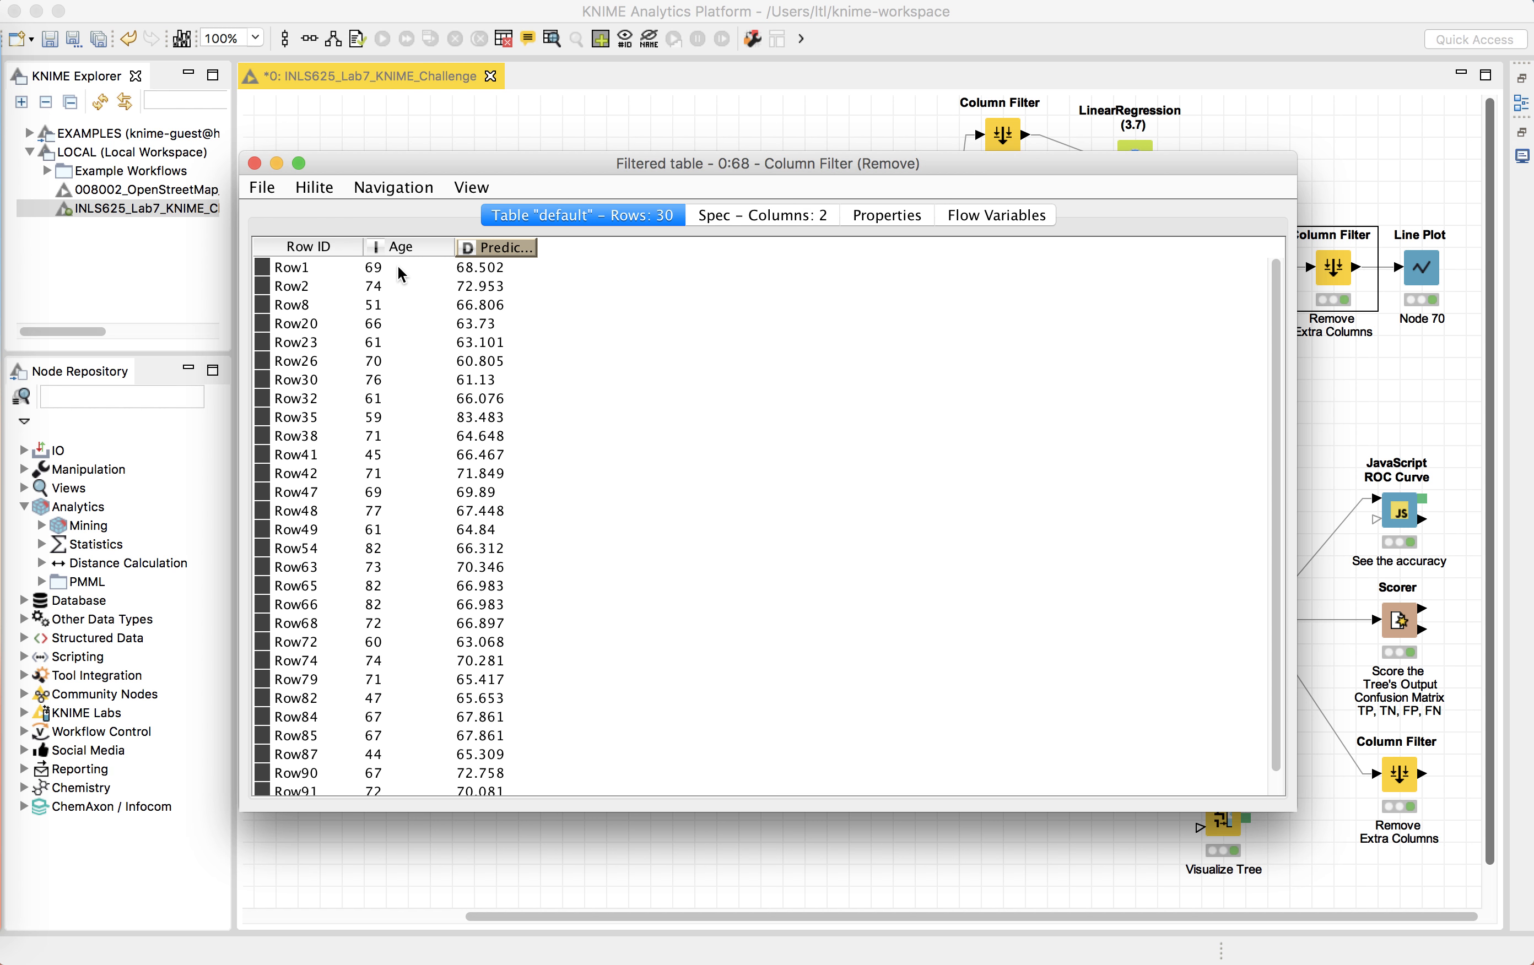
click(402, 287)
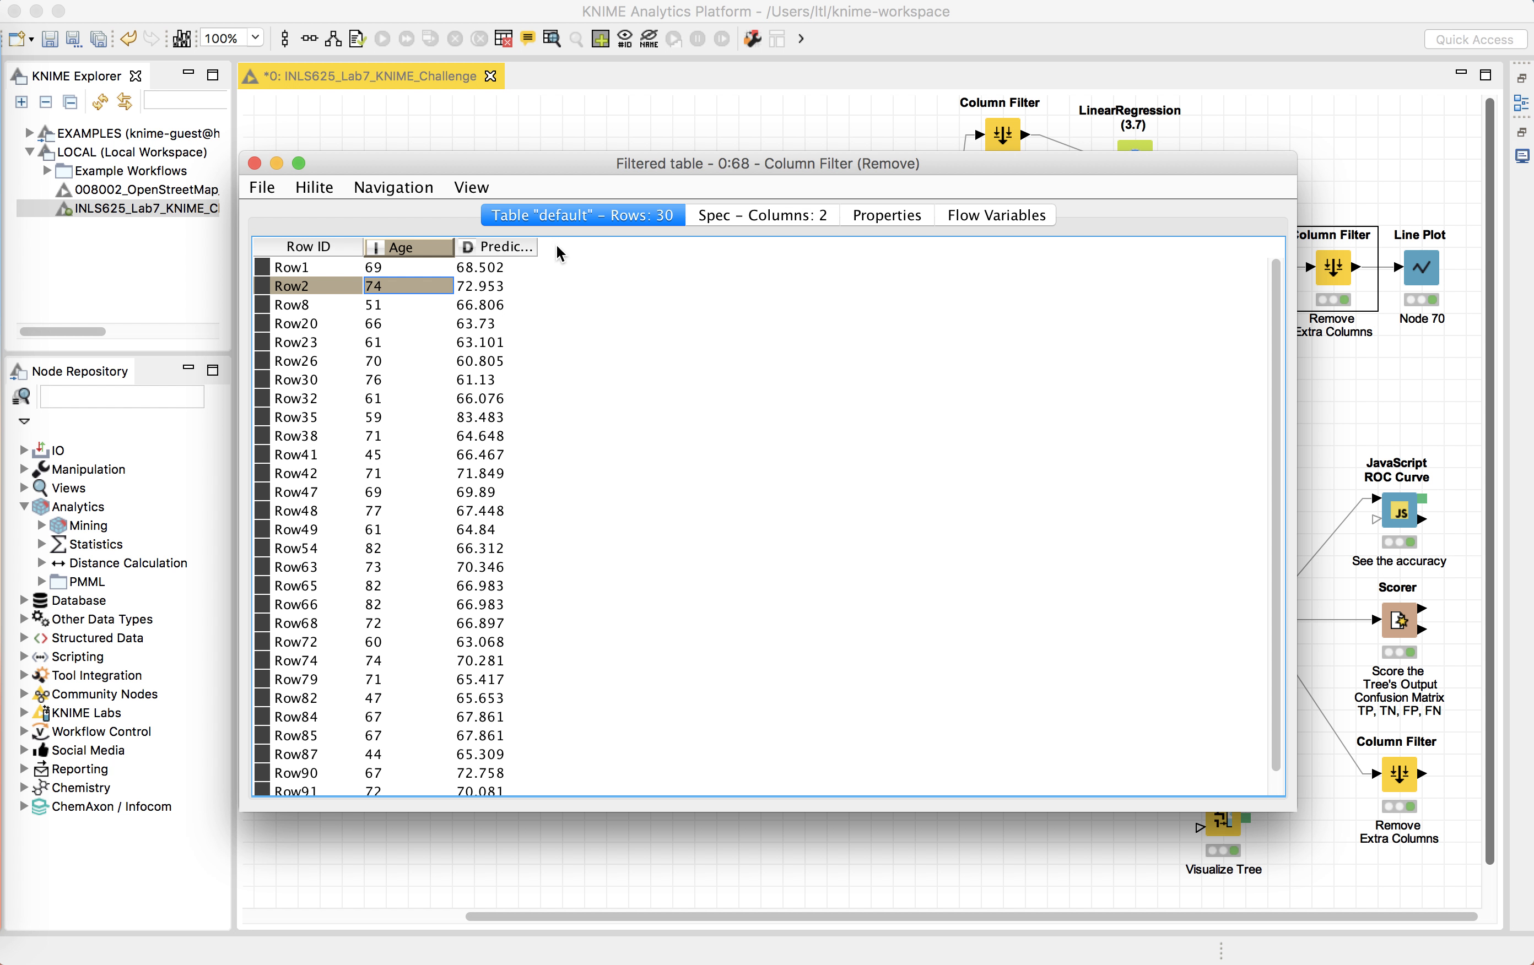
drag(536, 248, 646, 248)
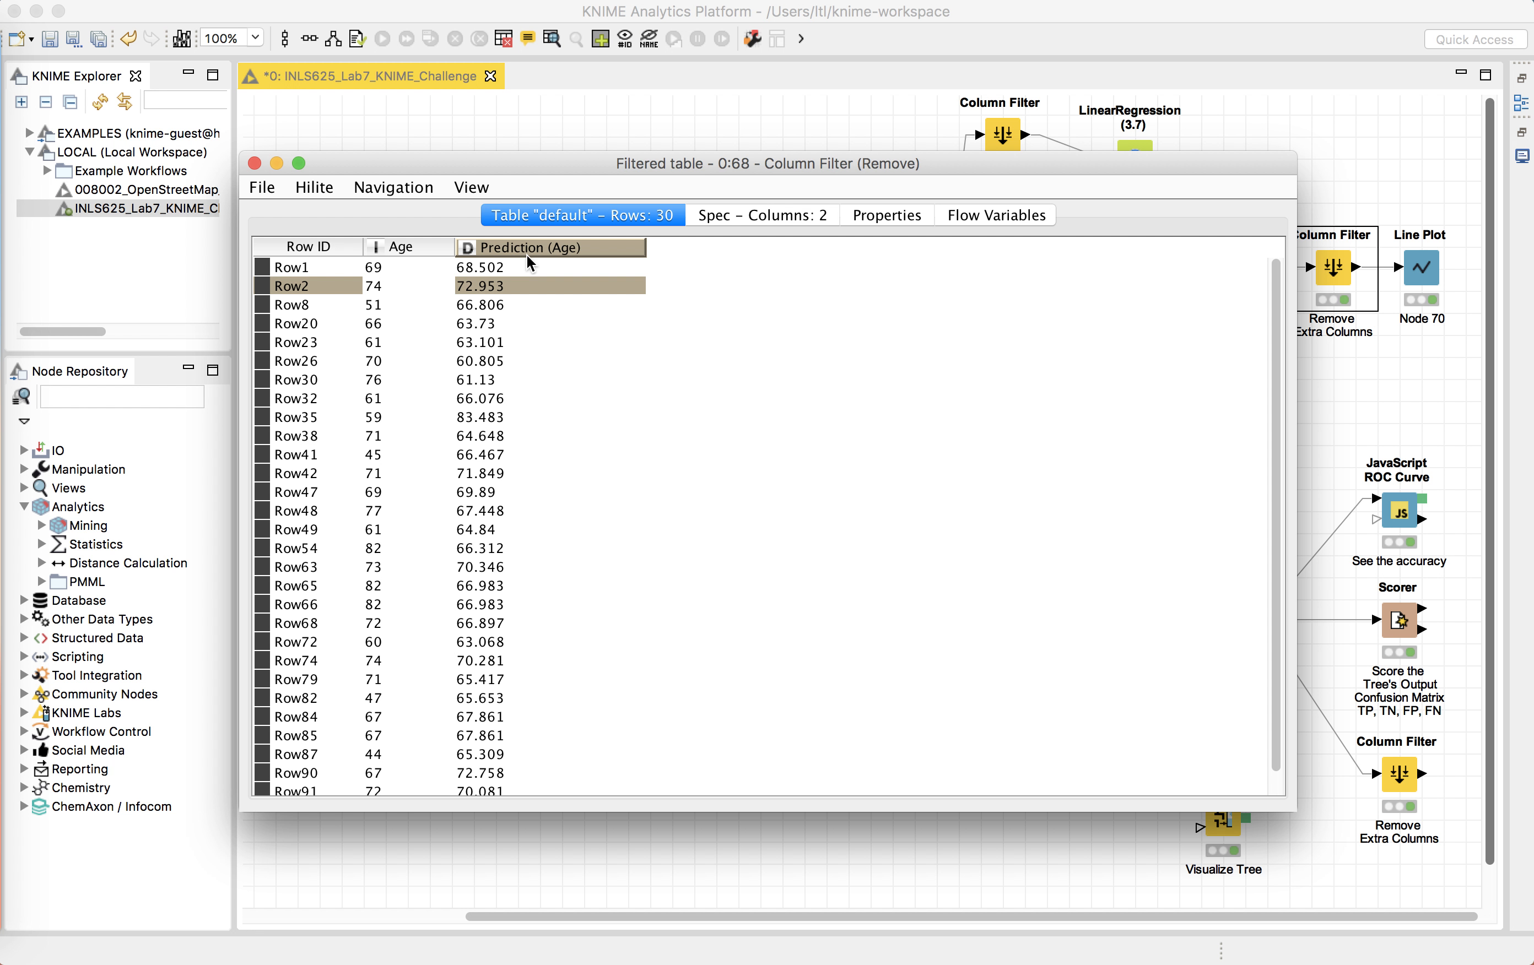
click(487, 305)
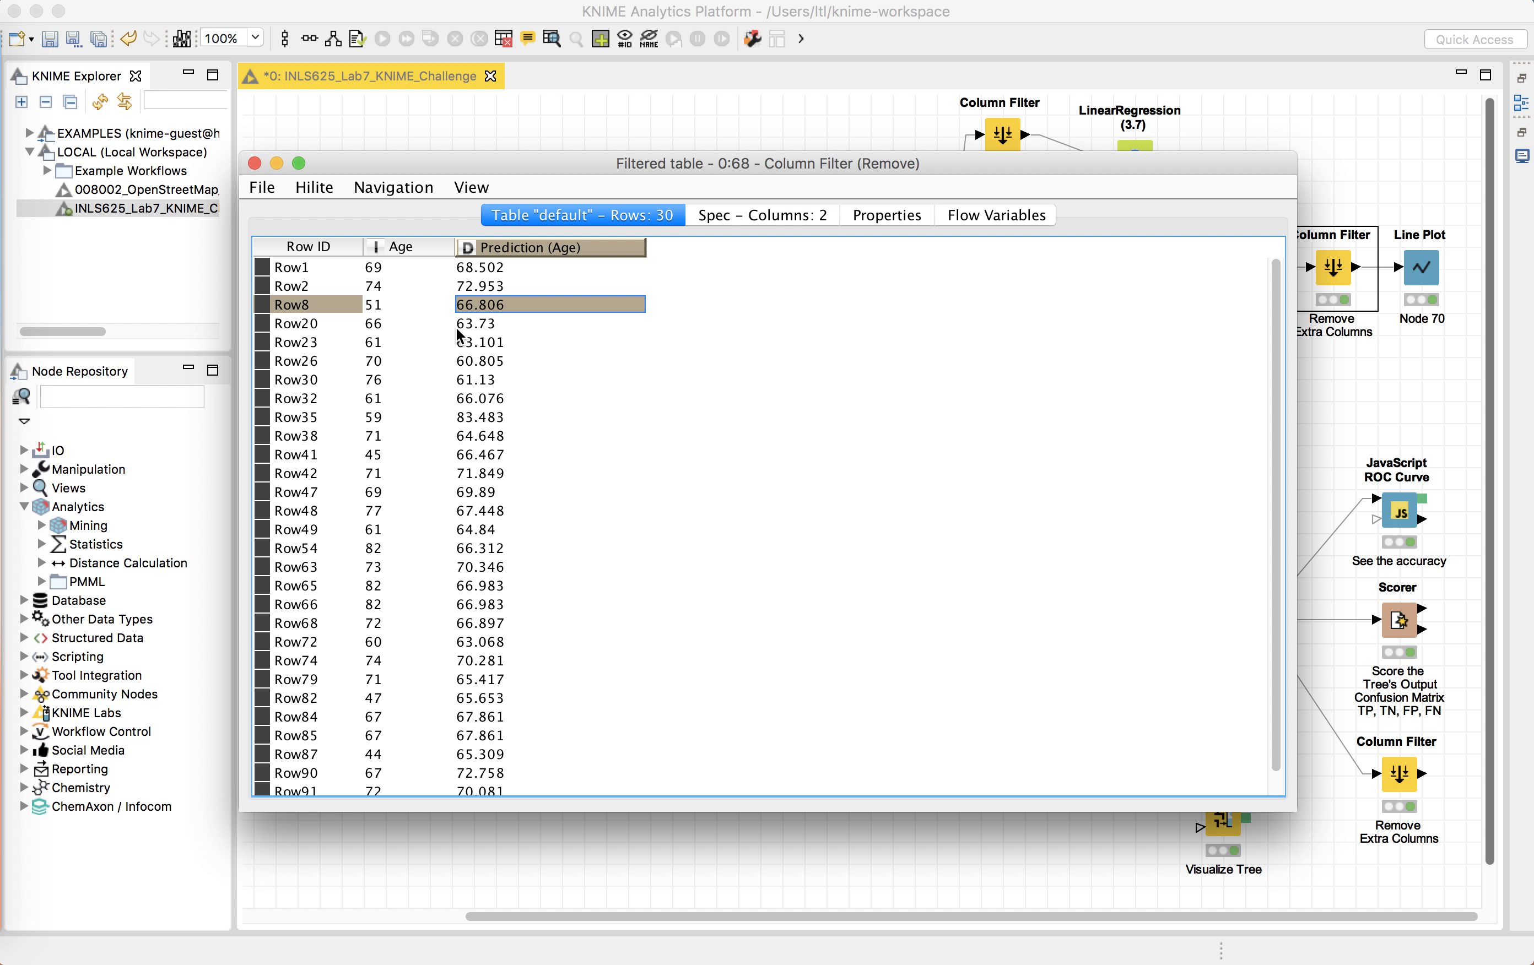
click(467, 325)
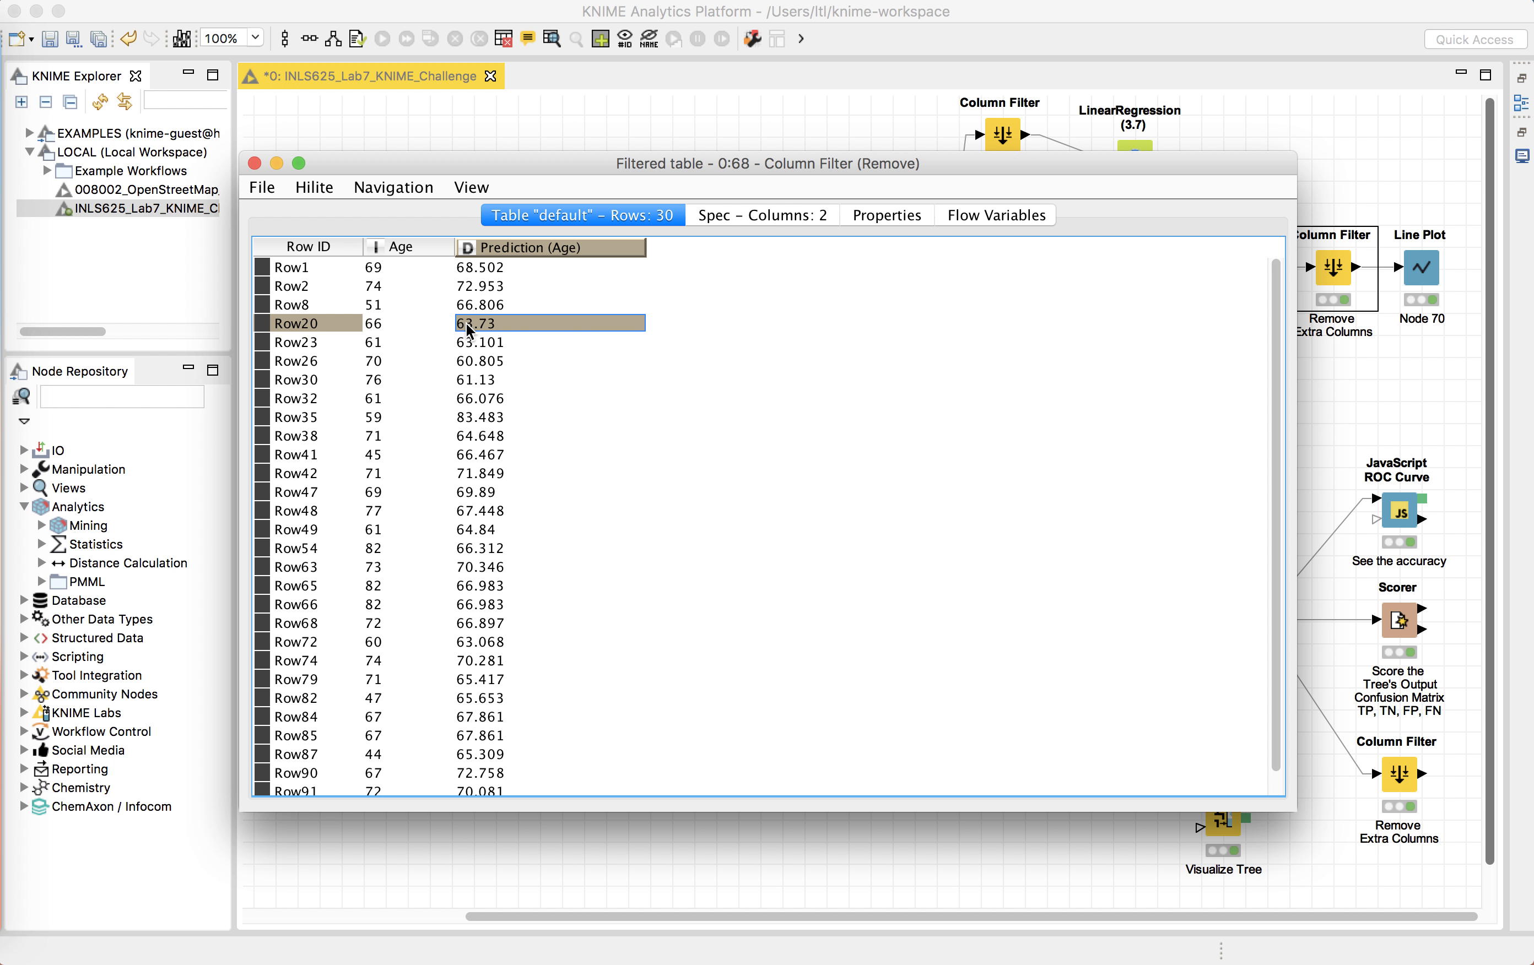
click(255, 163)
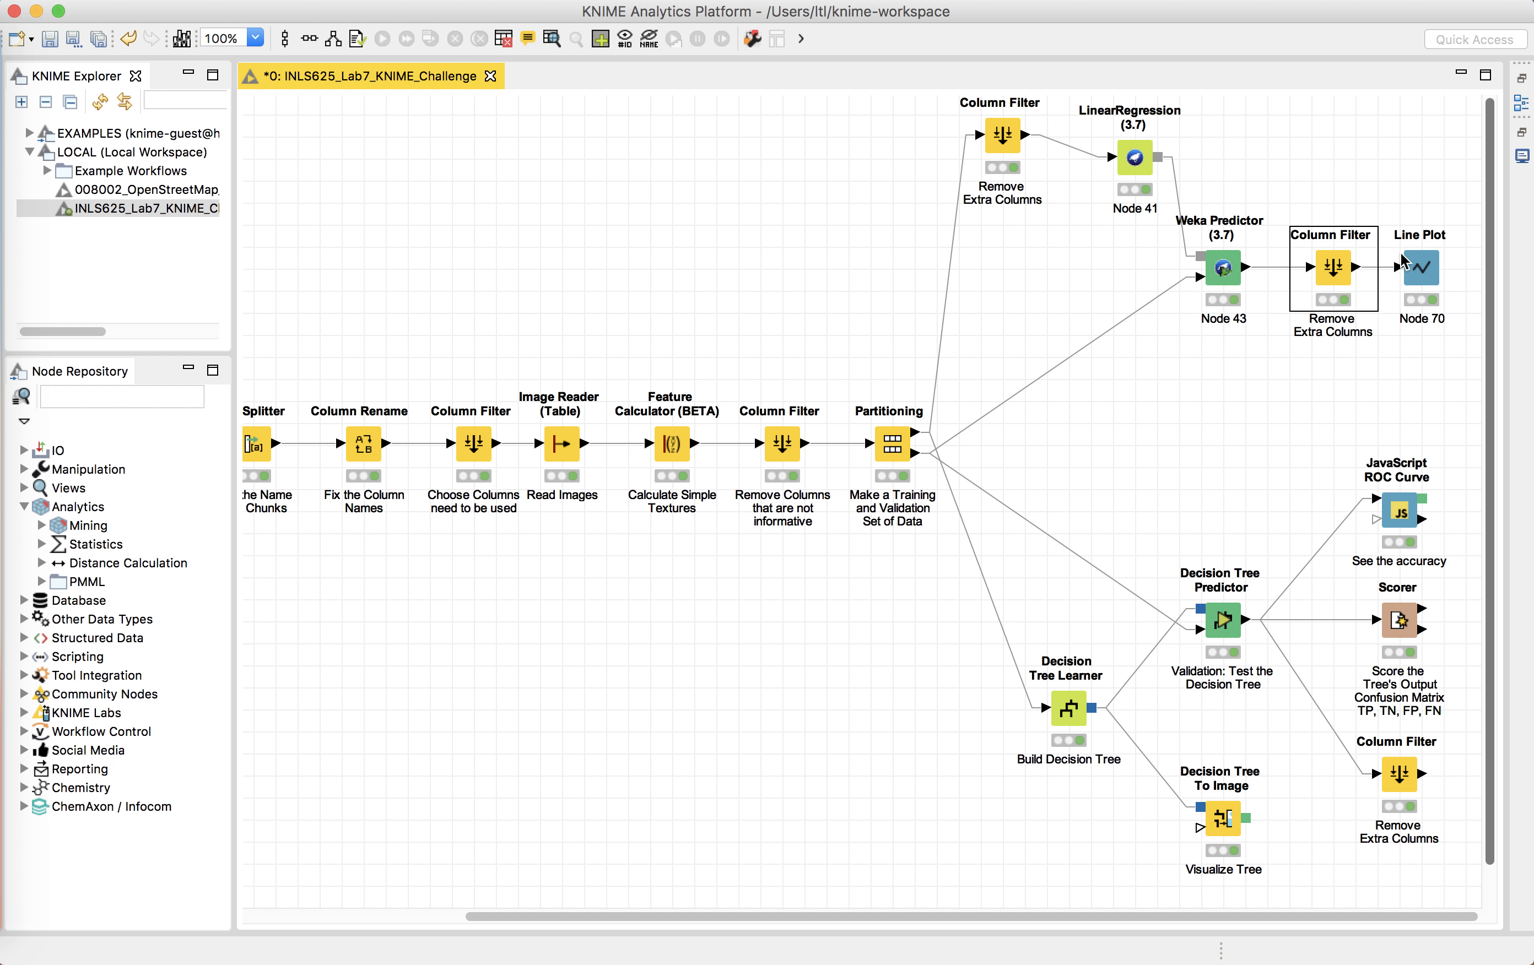
click(1419, 262)
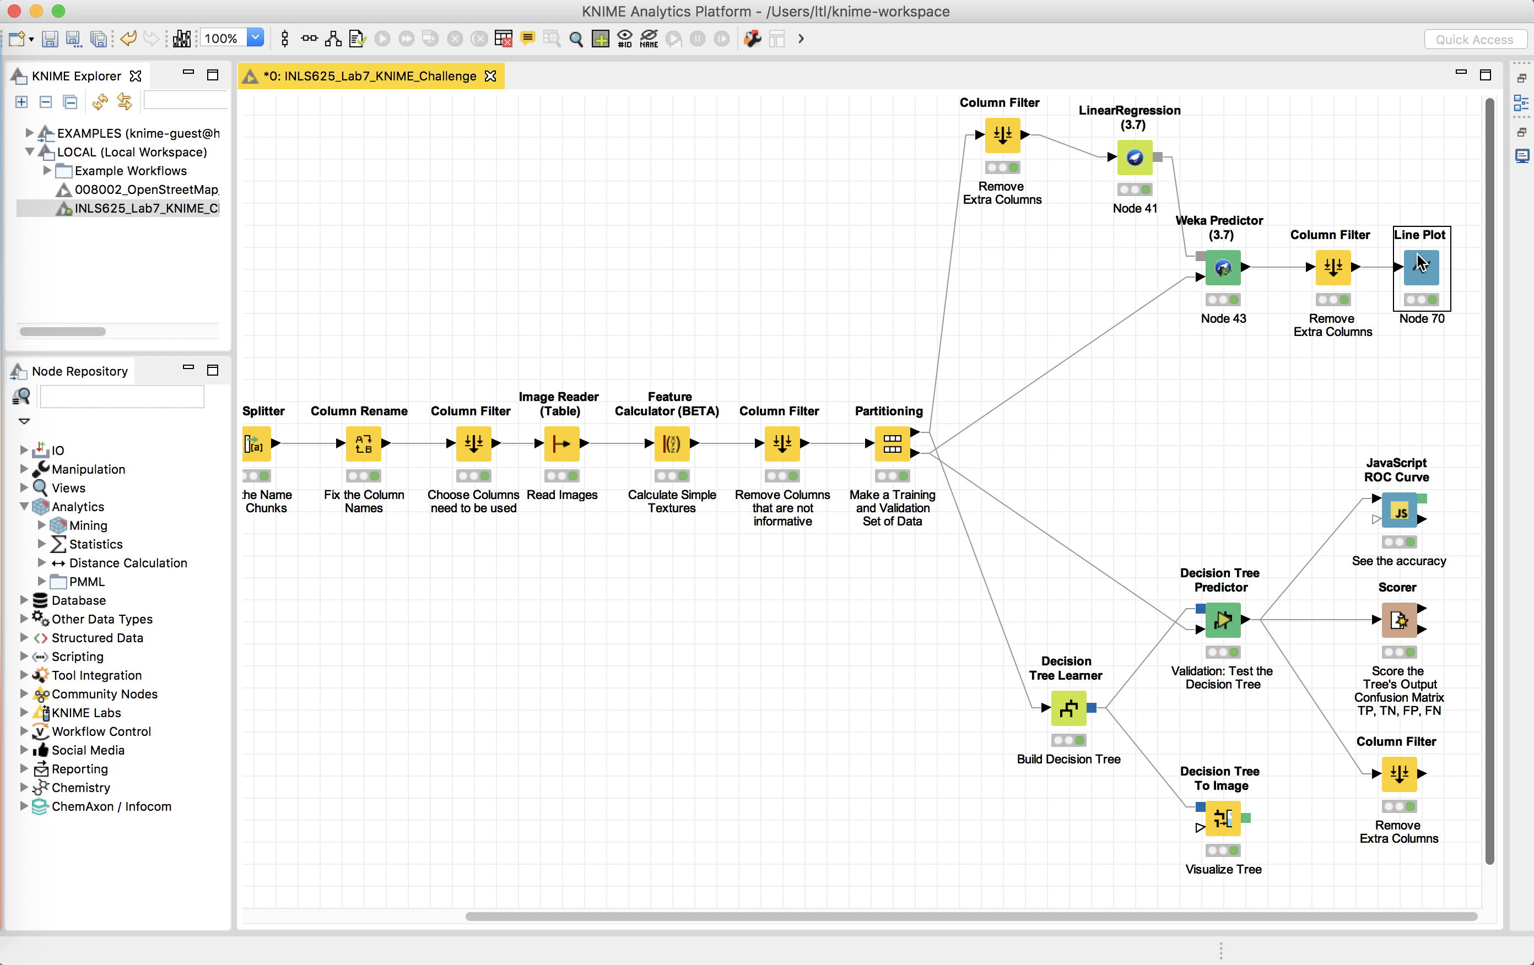
right_click(1419, 261)
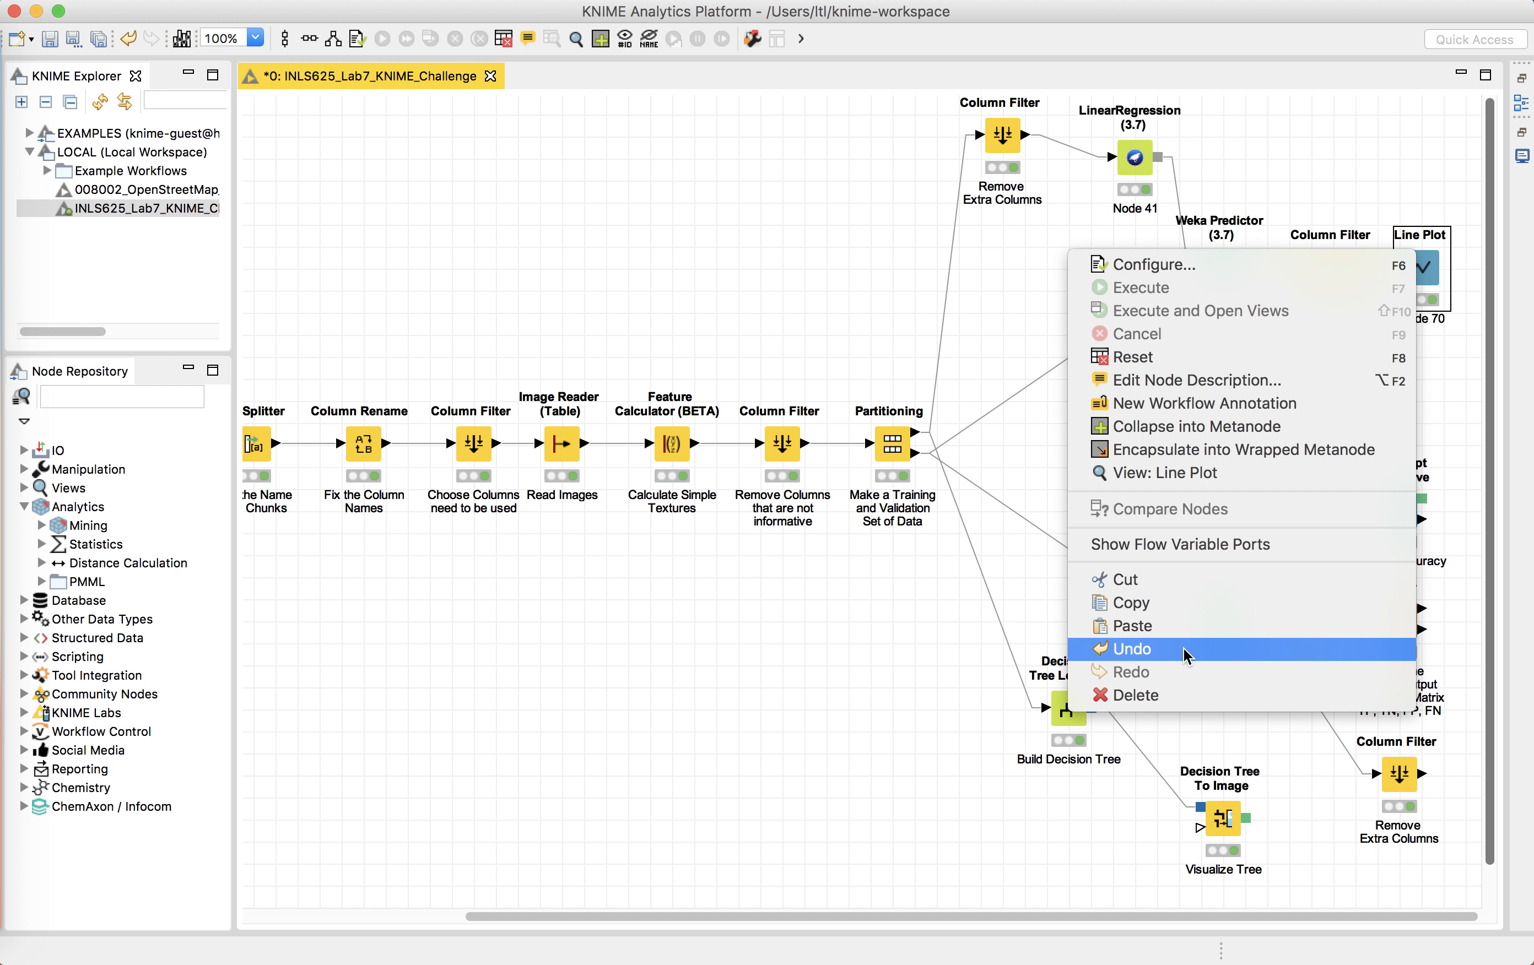
click(1351, 269)
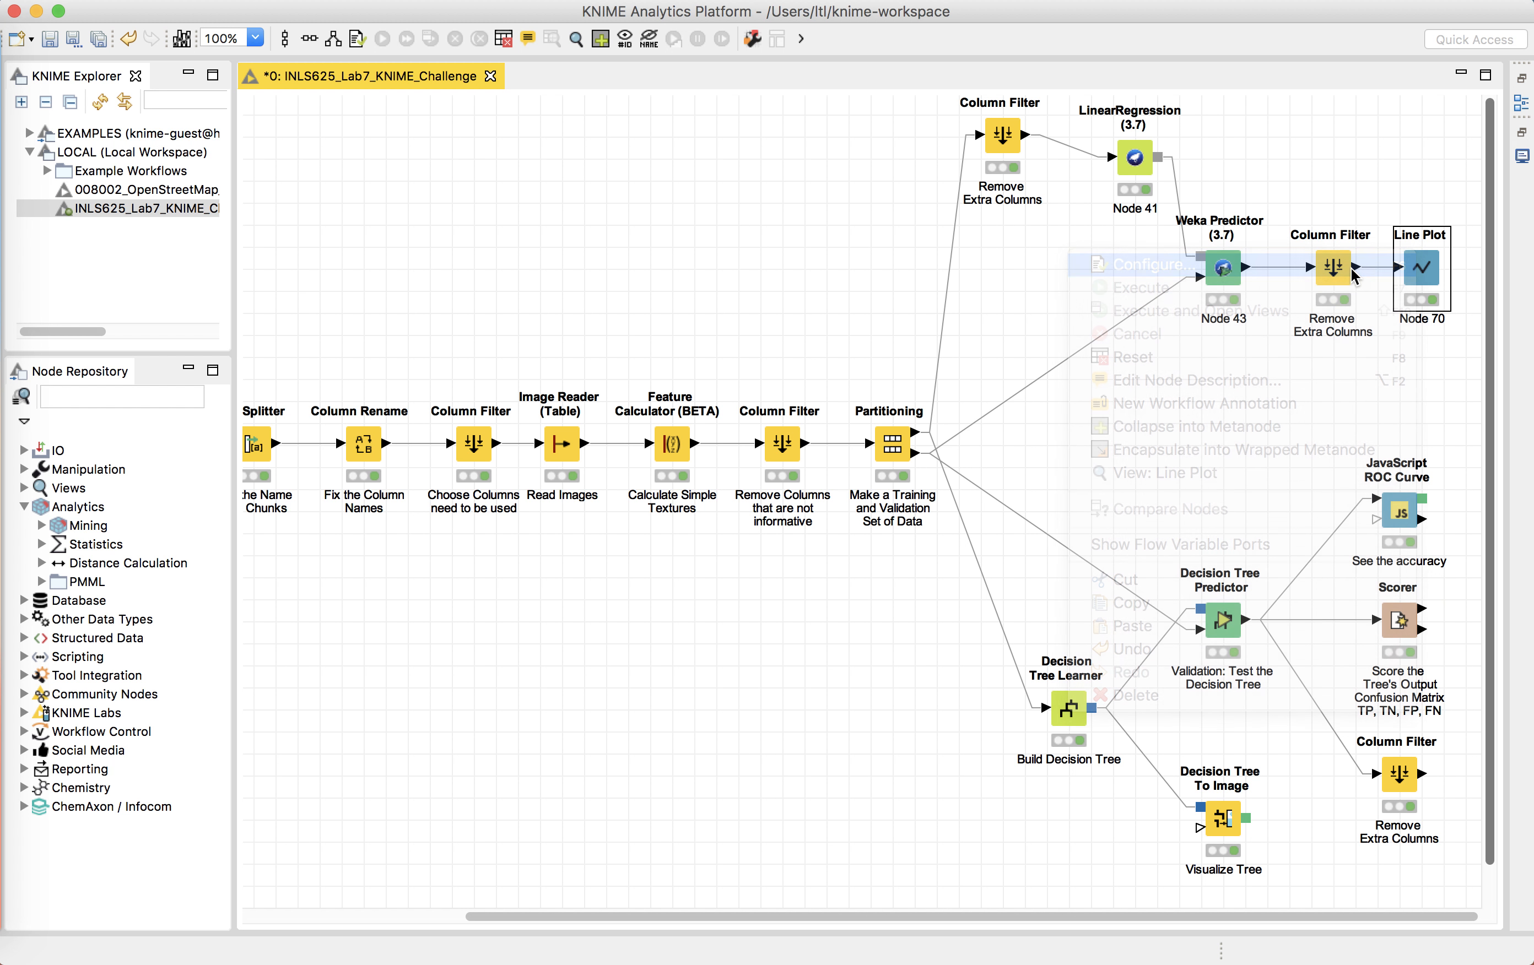
click(495, 306)
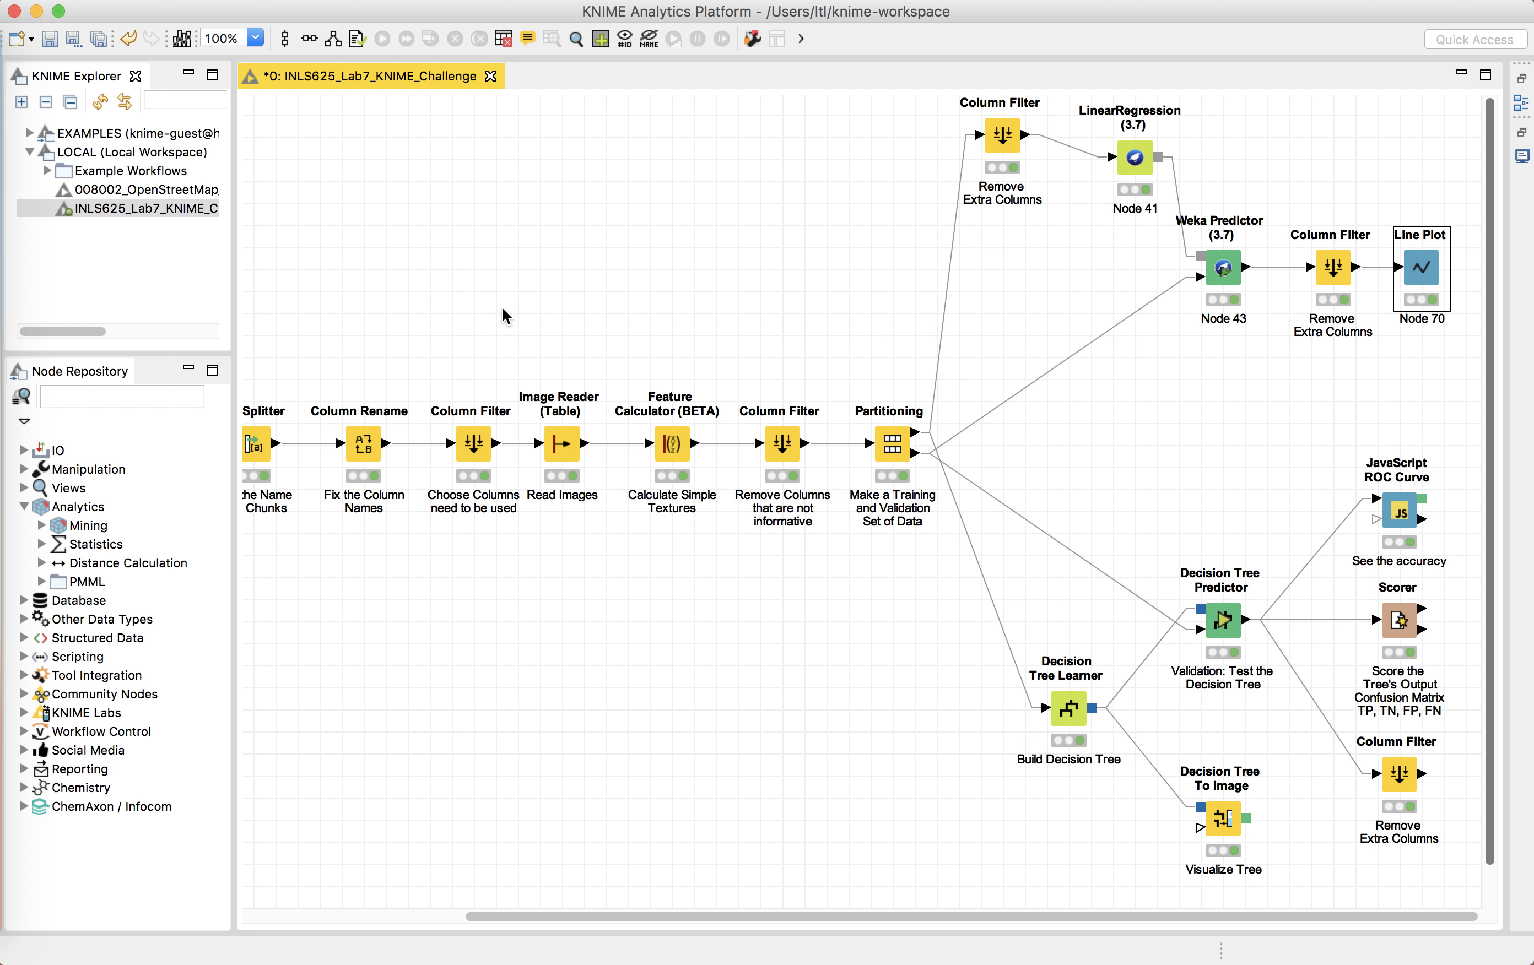
Step: Open the Line Plot node's view, enlarge its window, and examine the Color Legend, Missing Values and Appearance settings
right_click(1432, 271)
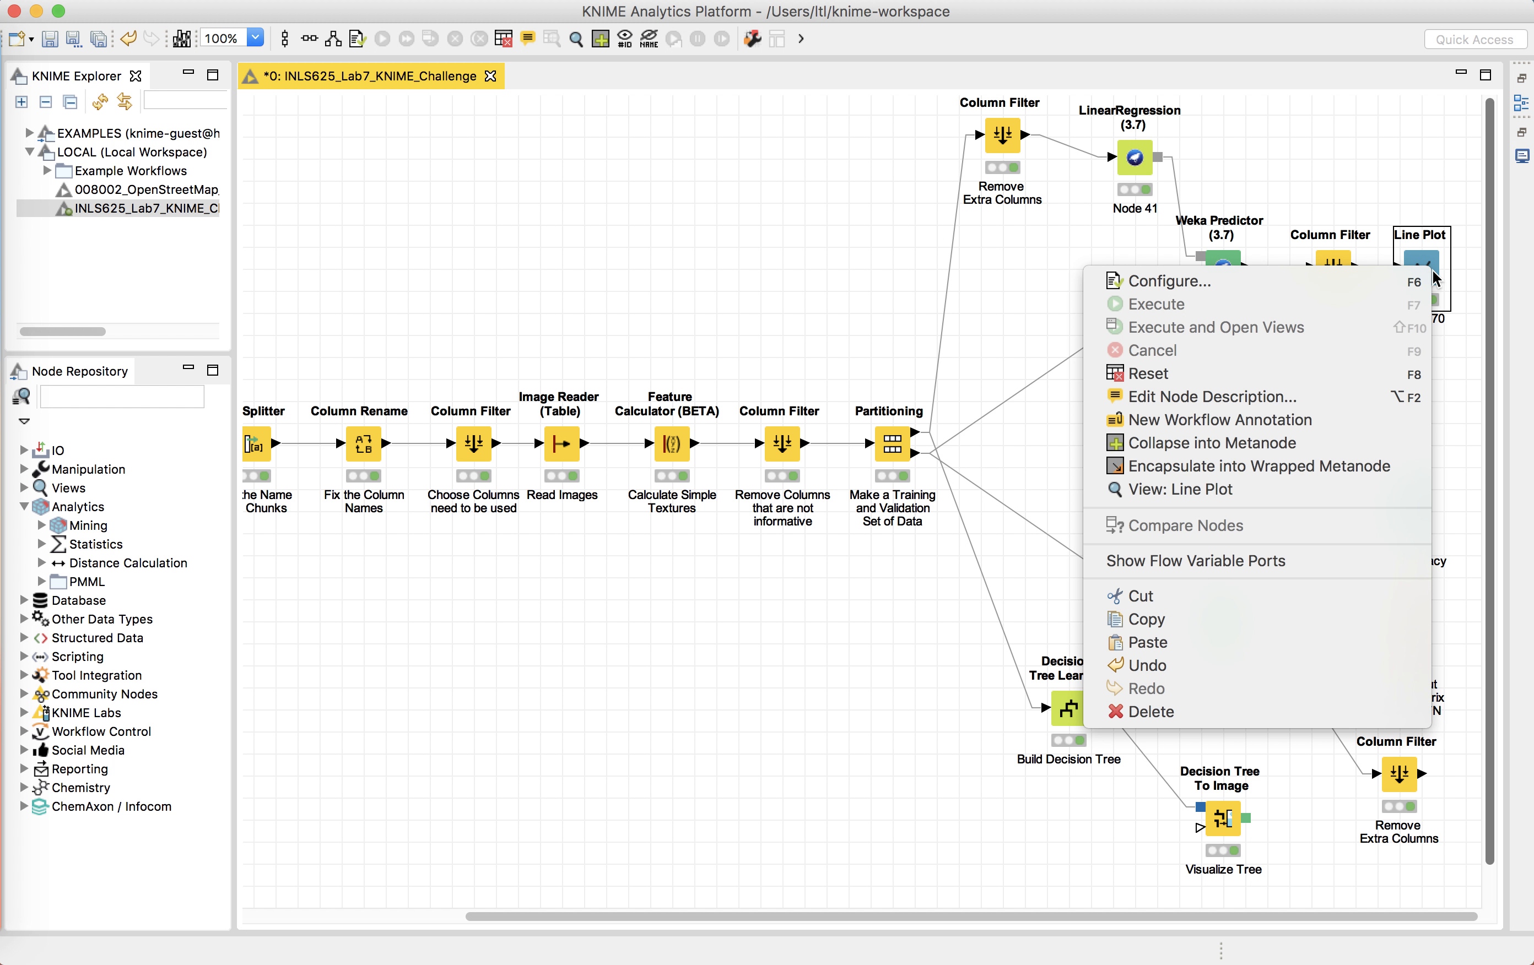
click(1251, 499)
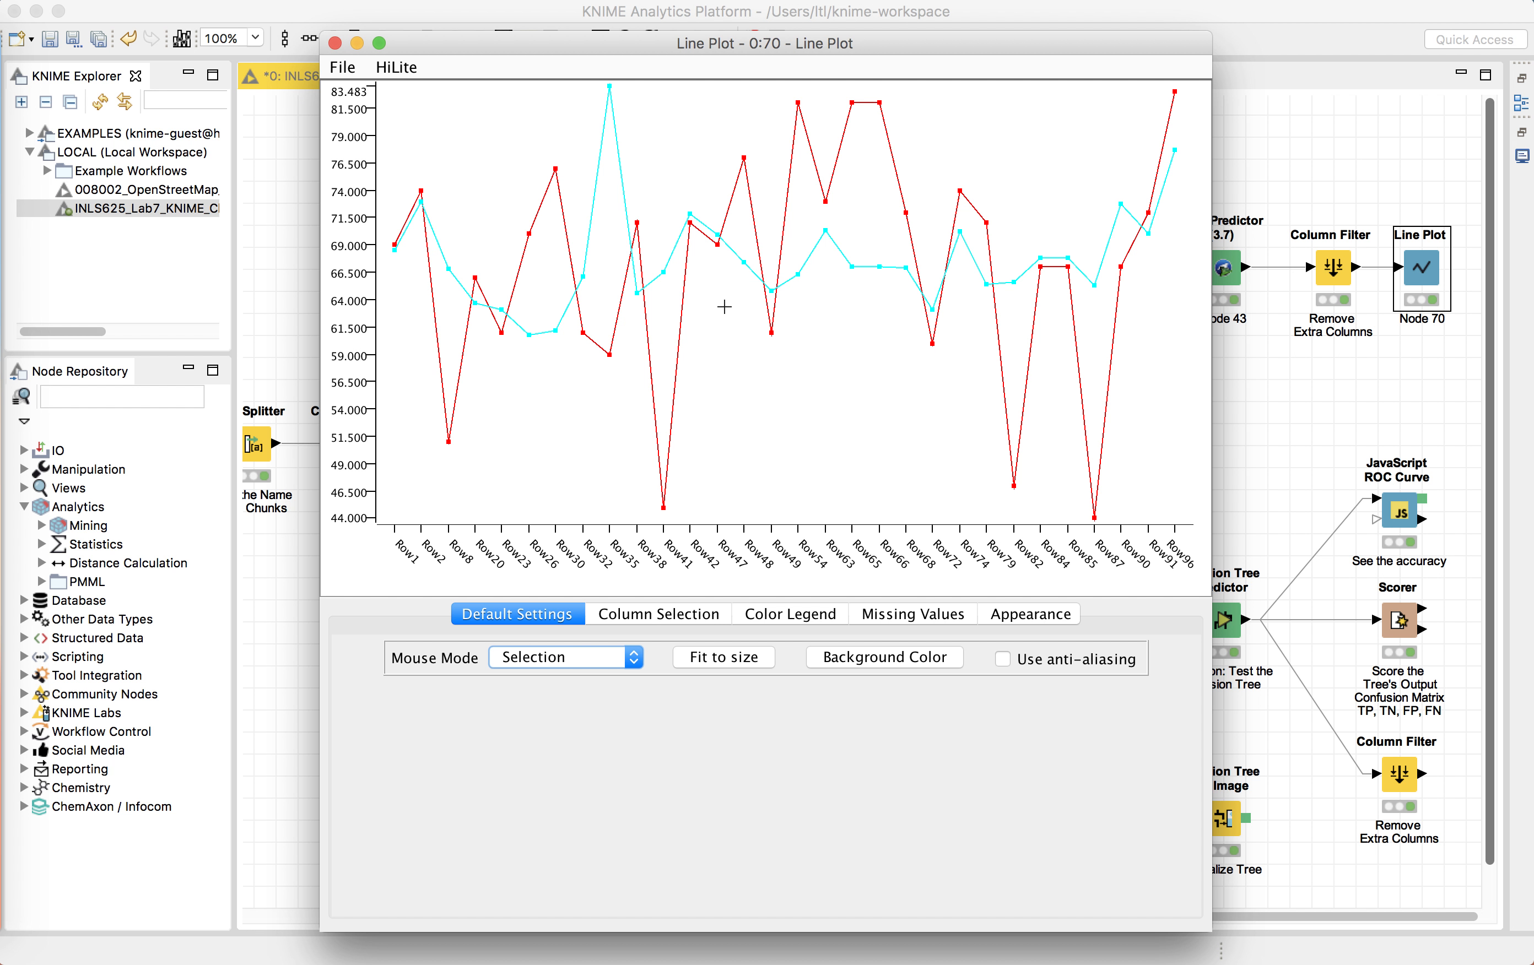
drag(1281, 888, 1406, 842)
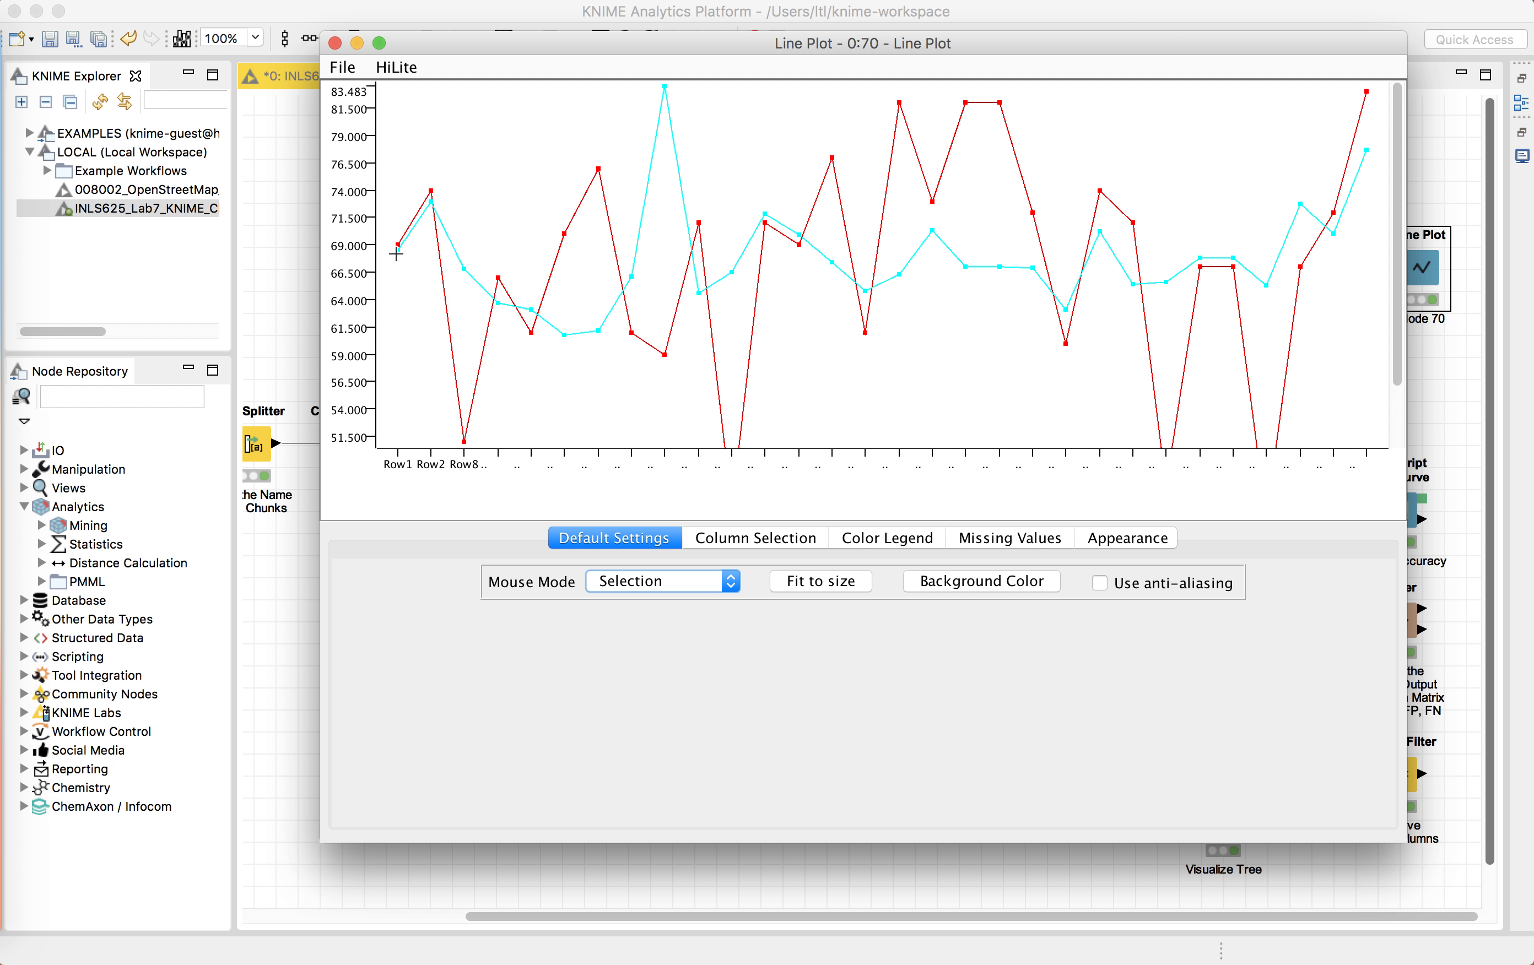
click(899, 540)
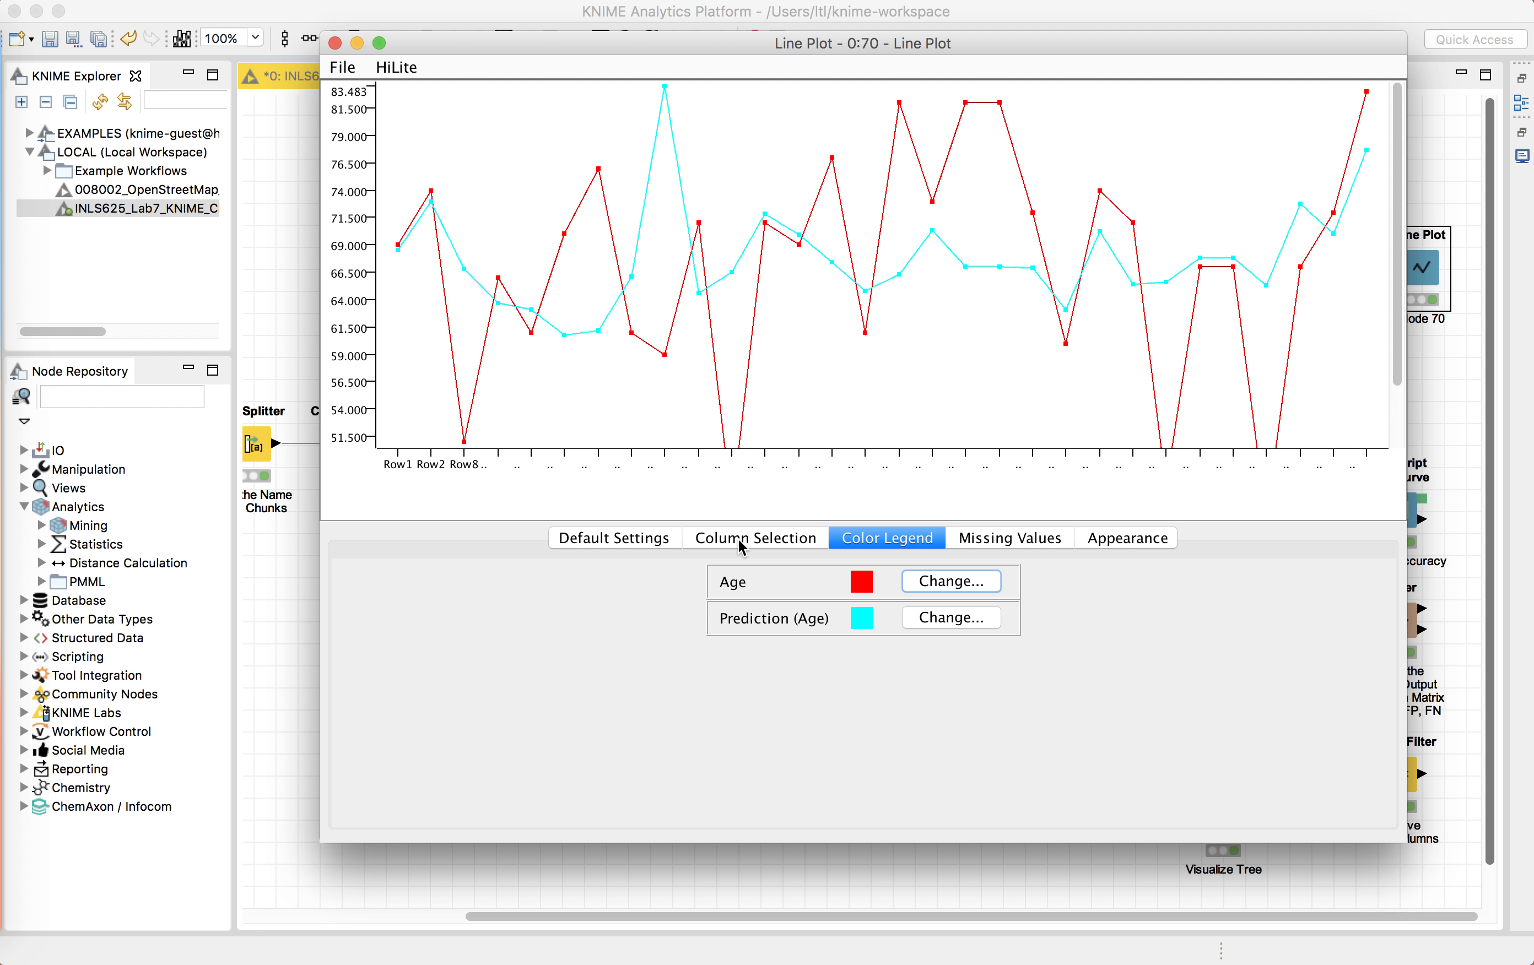
click(645, 539)
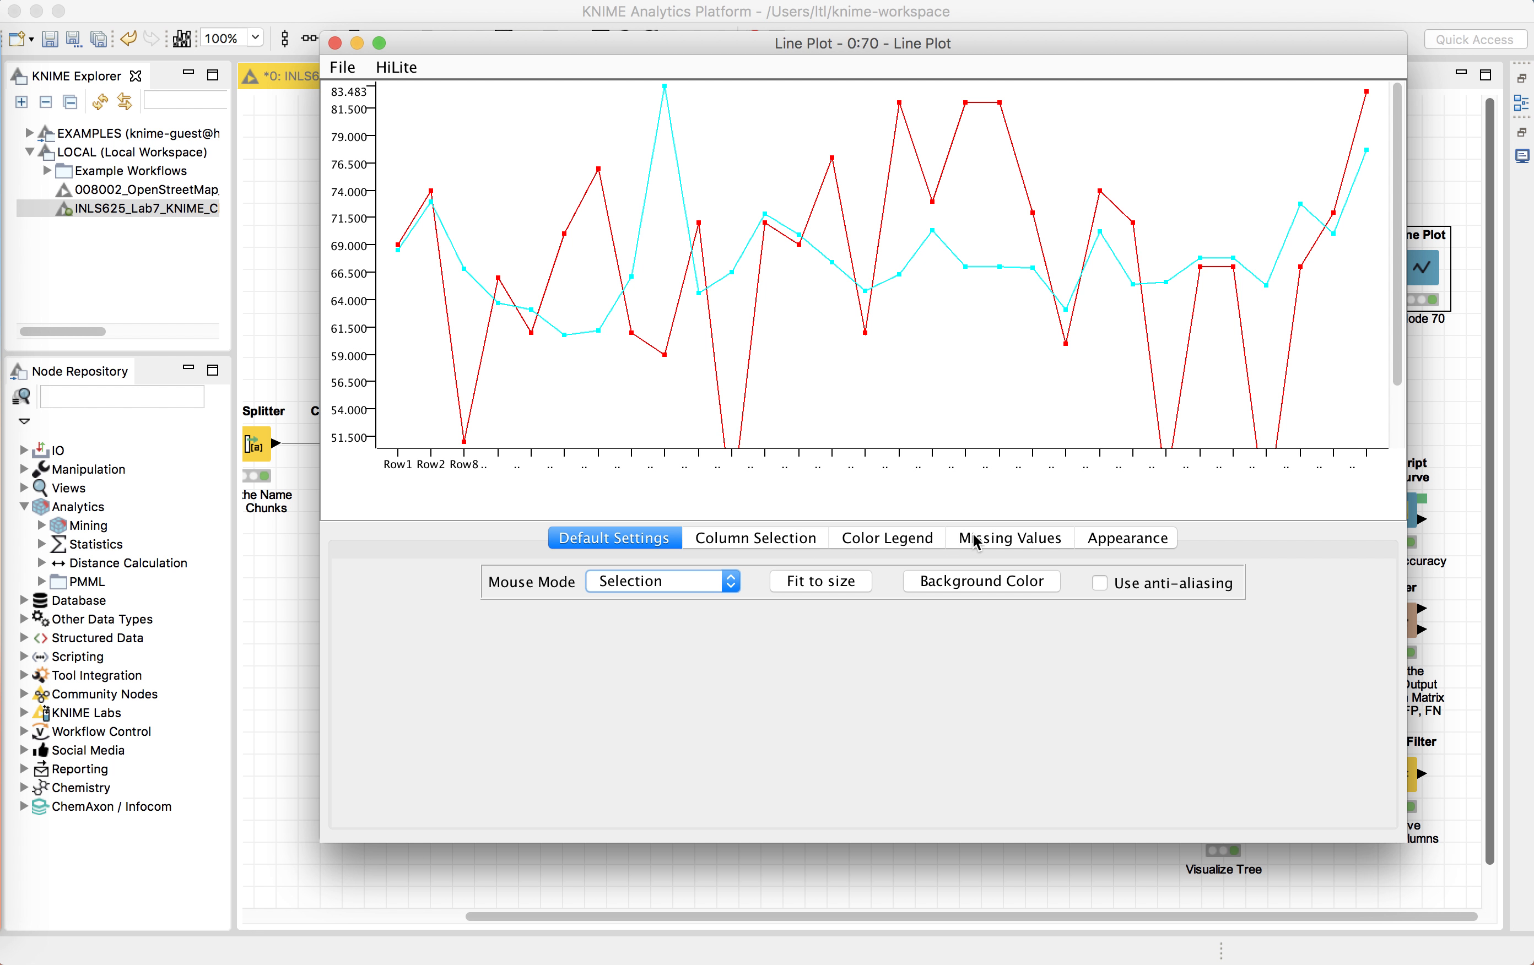
click(986, 542)
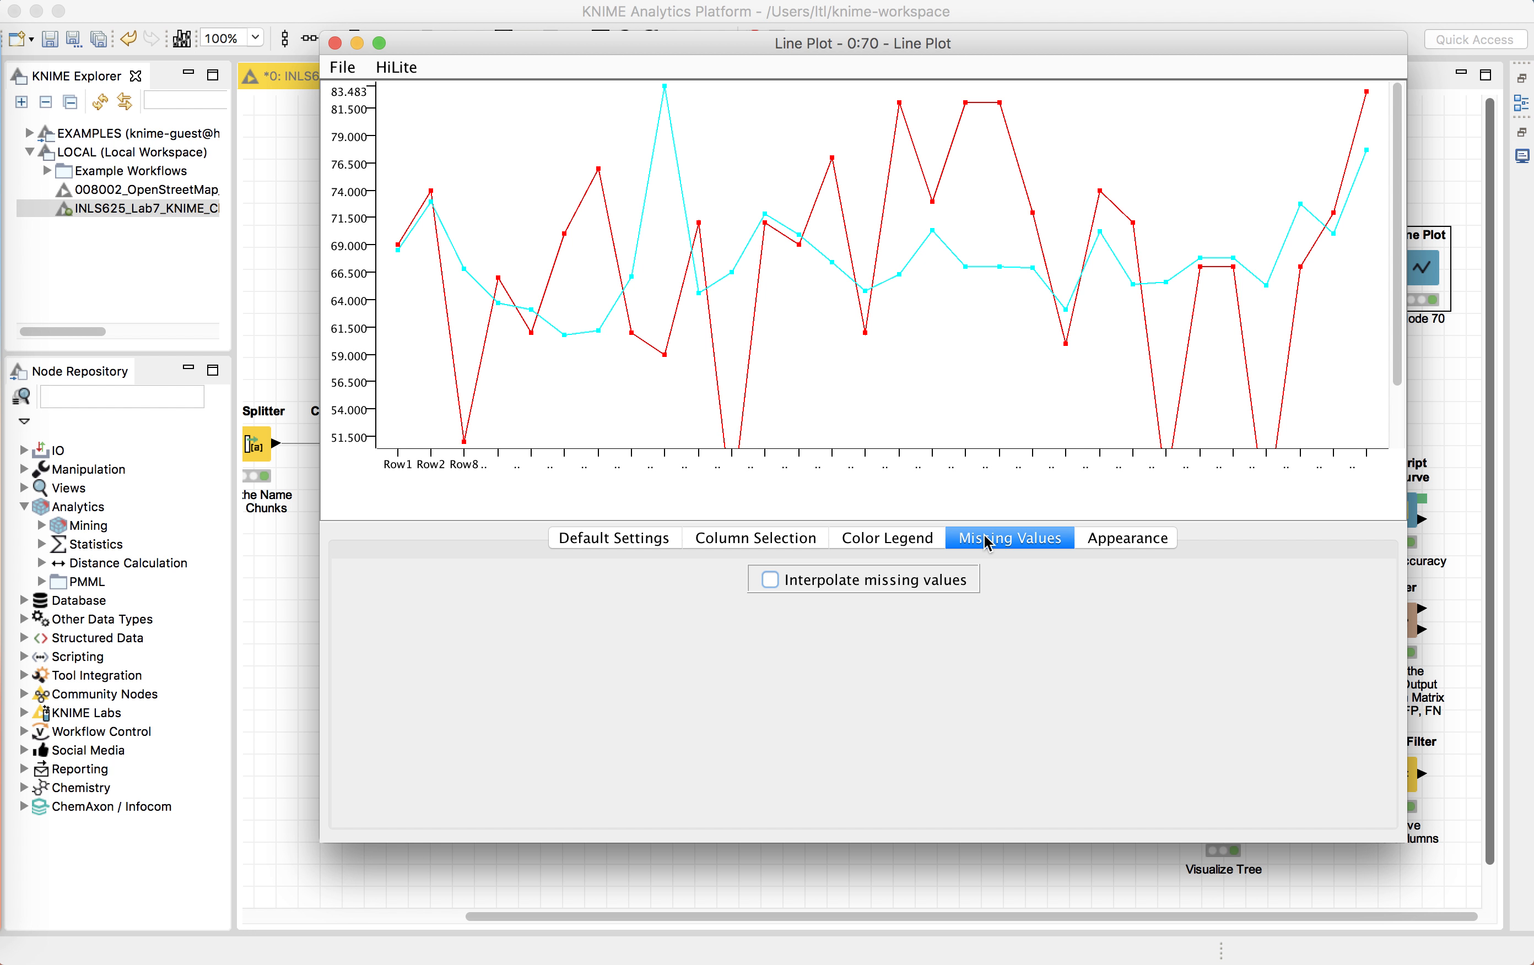
click(1125, 542)
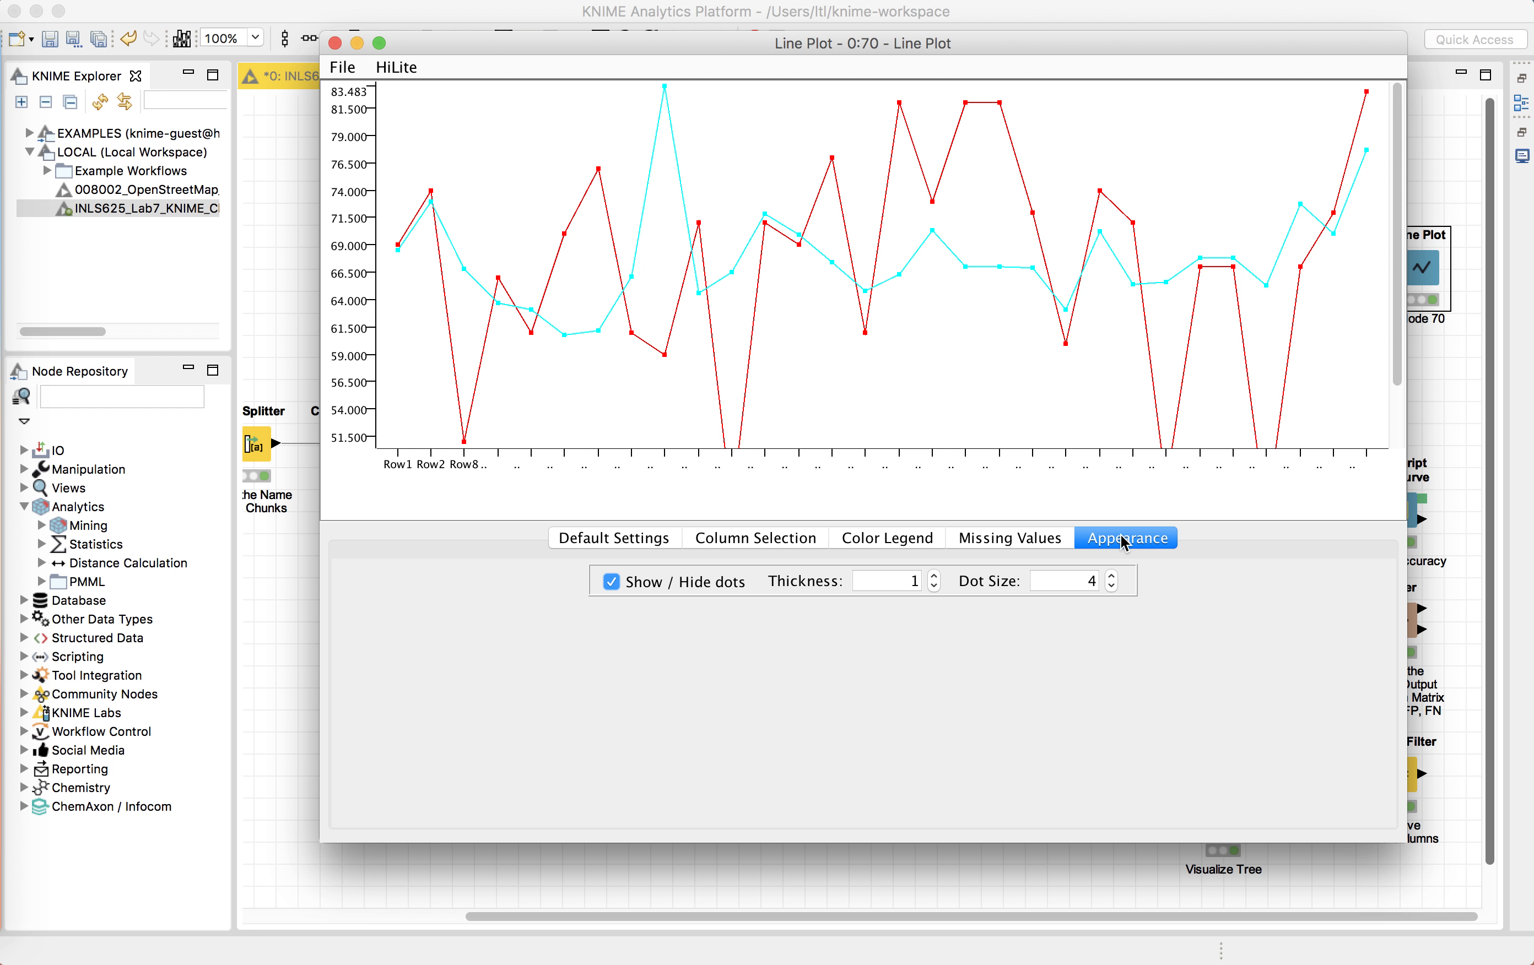
Step: Increase the line plot's dot size to 9
click(1111, 576)
click(1110, 576)
click(1111, 575)
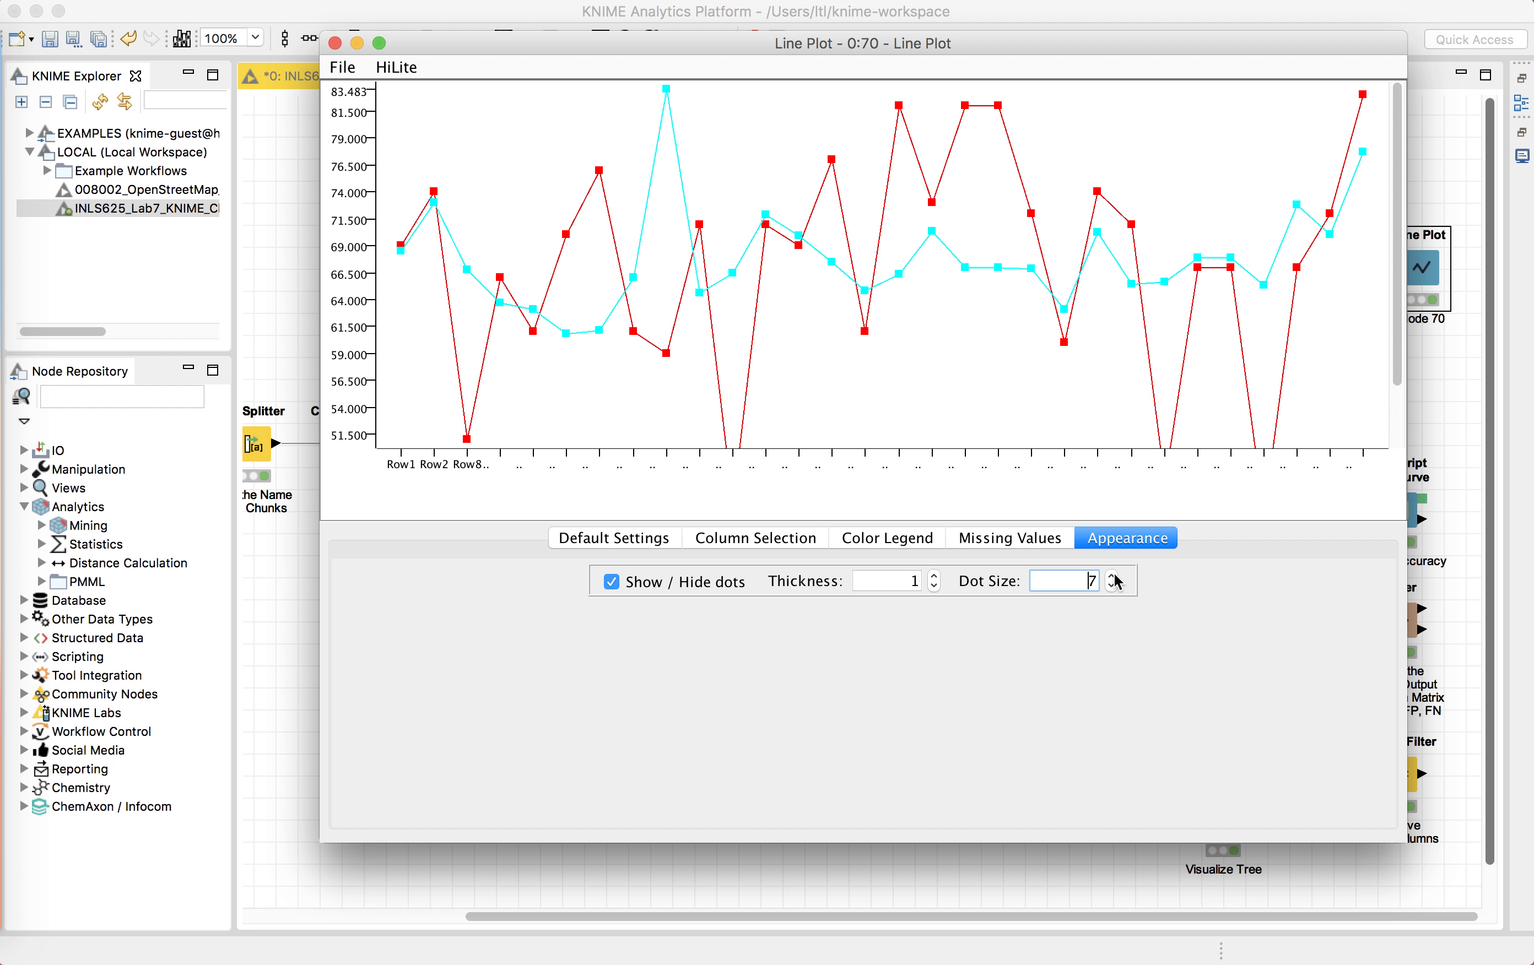
click(1111, 575)
click(1111, 575)
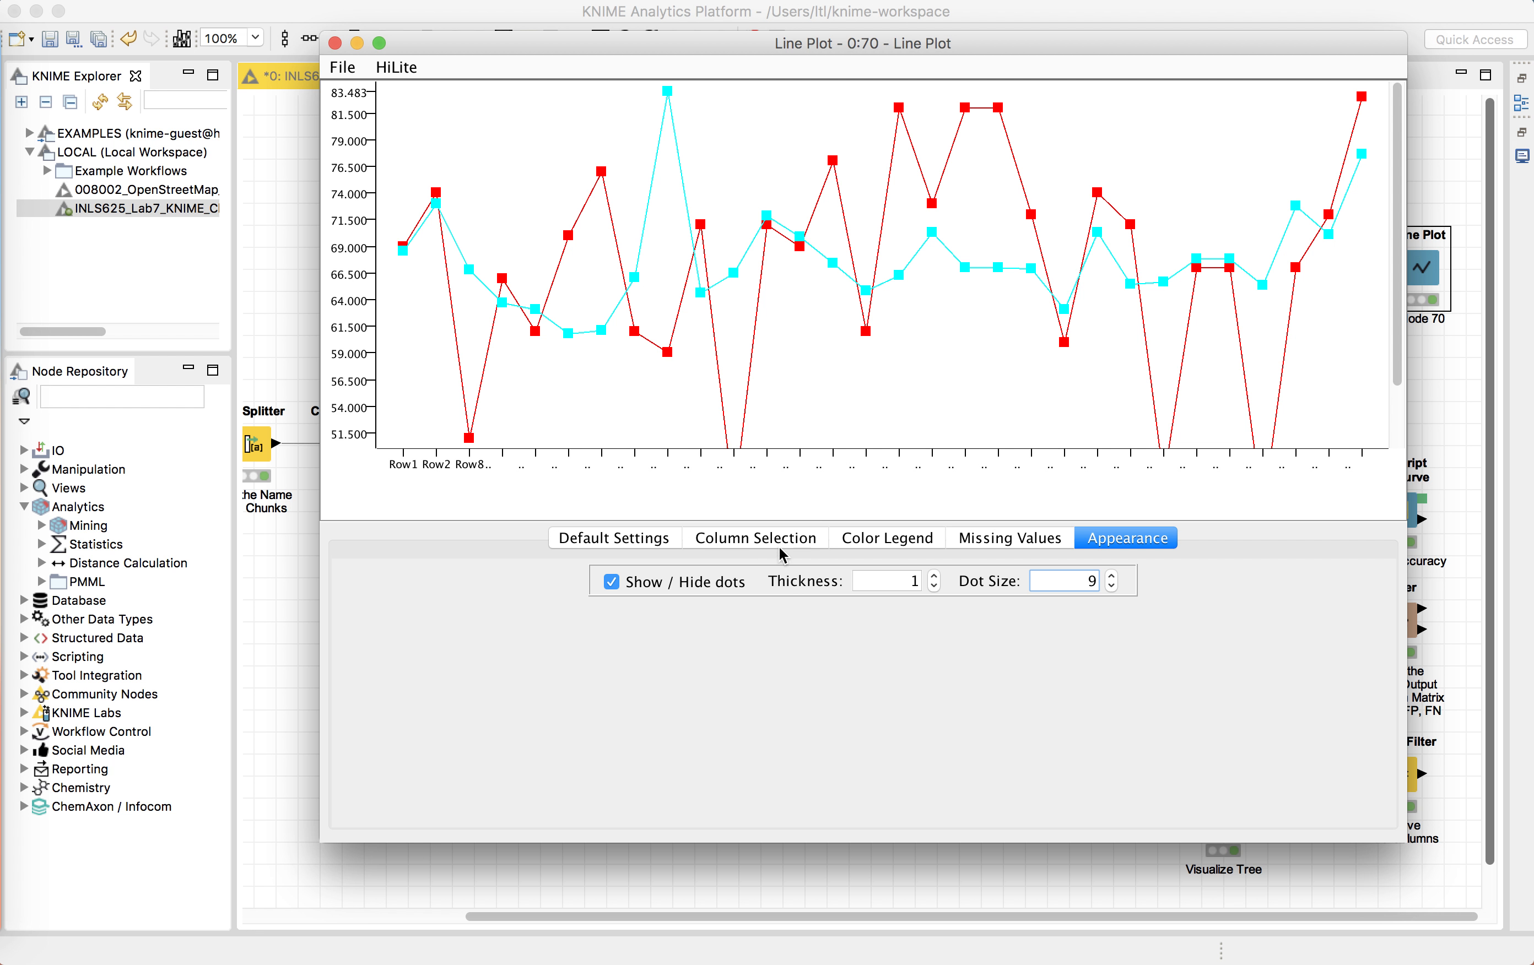
Step: Fit the line plot to size in the default settings and close the Line Plot view
click(606, 544)
click(788, 582)
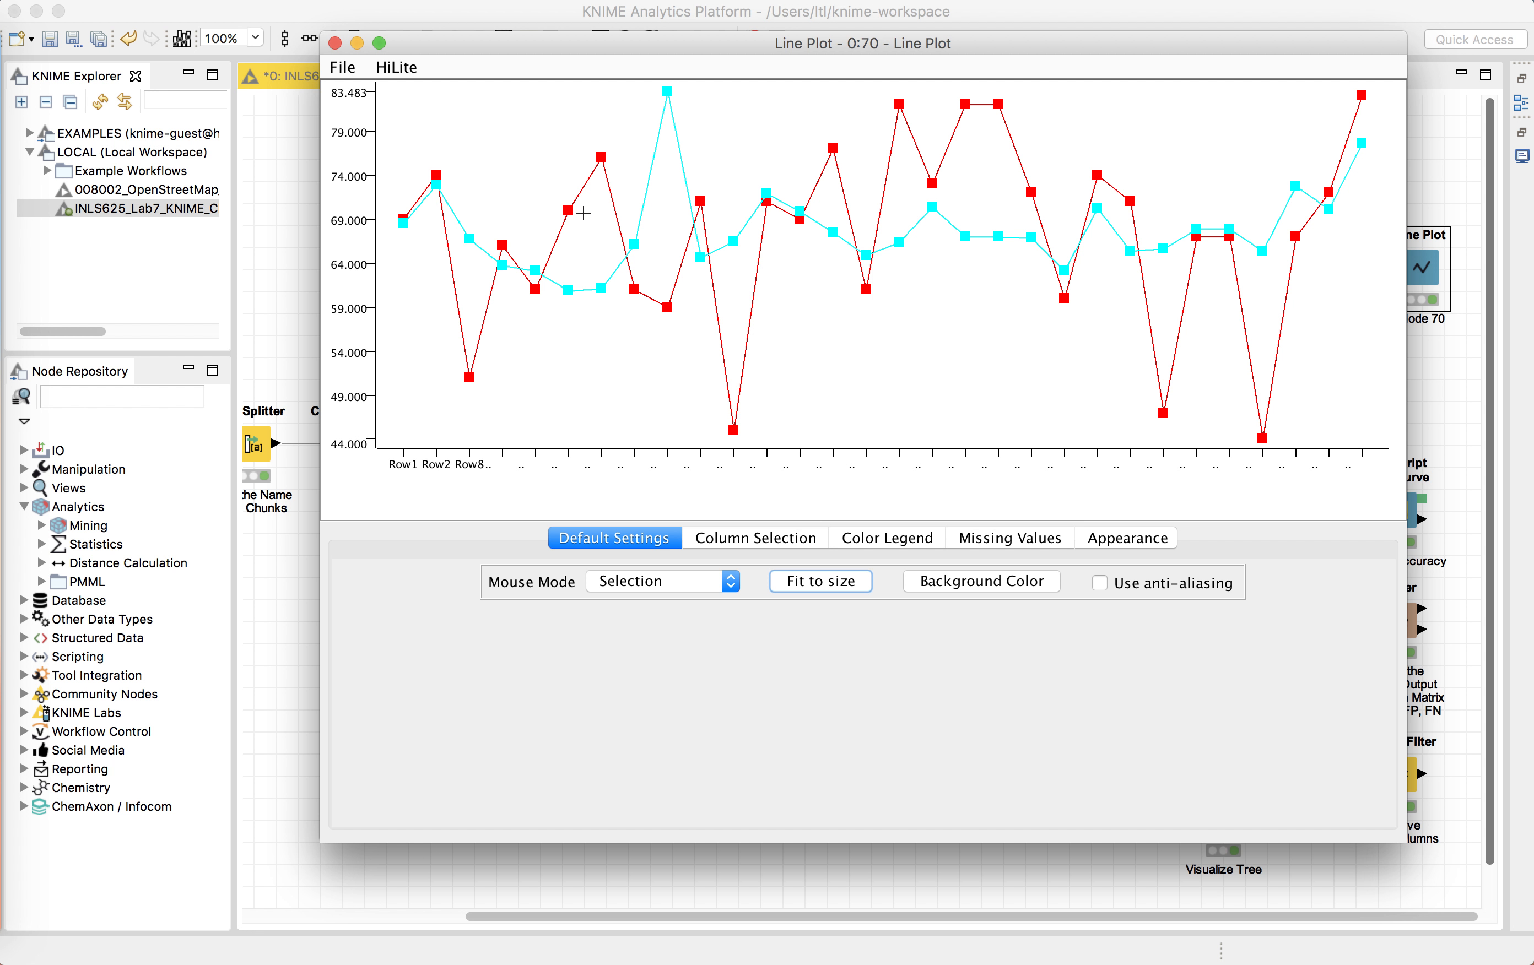
click(335, 43)
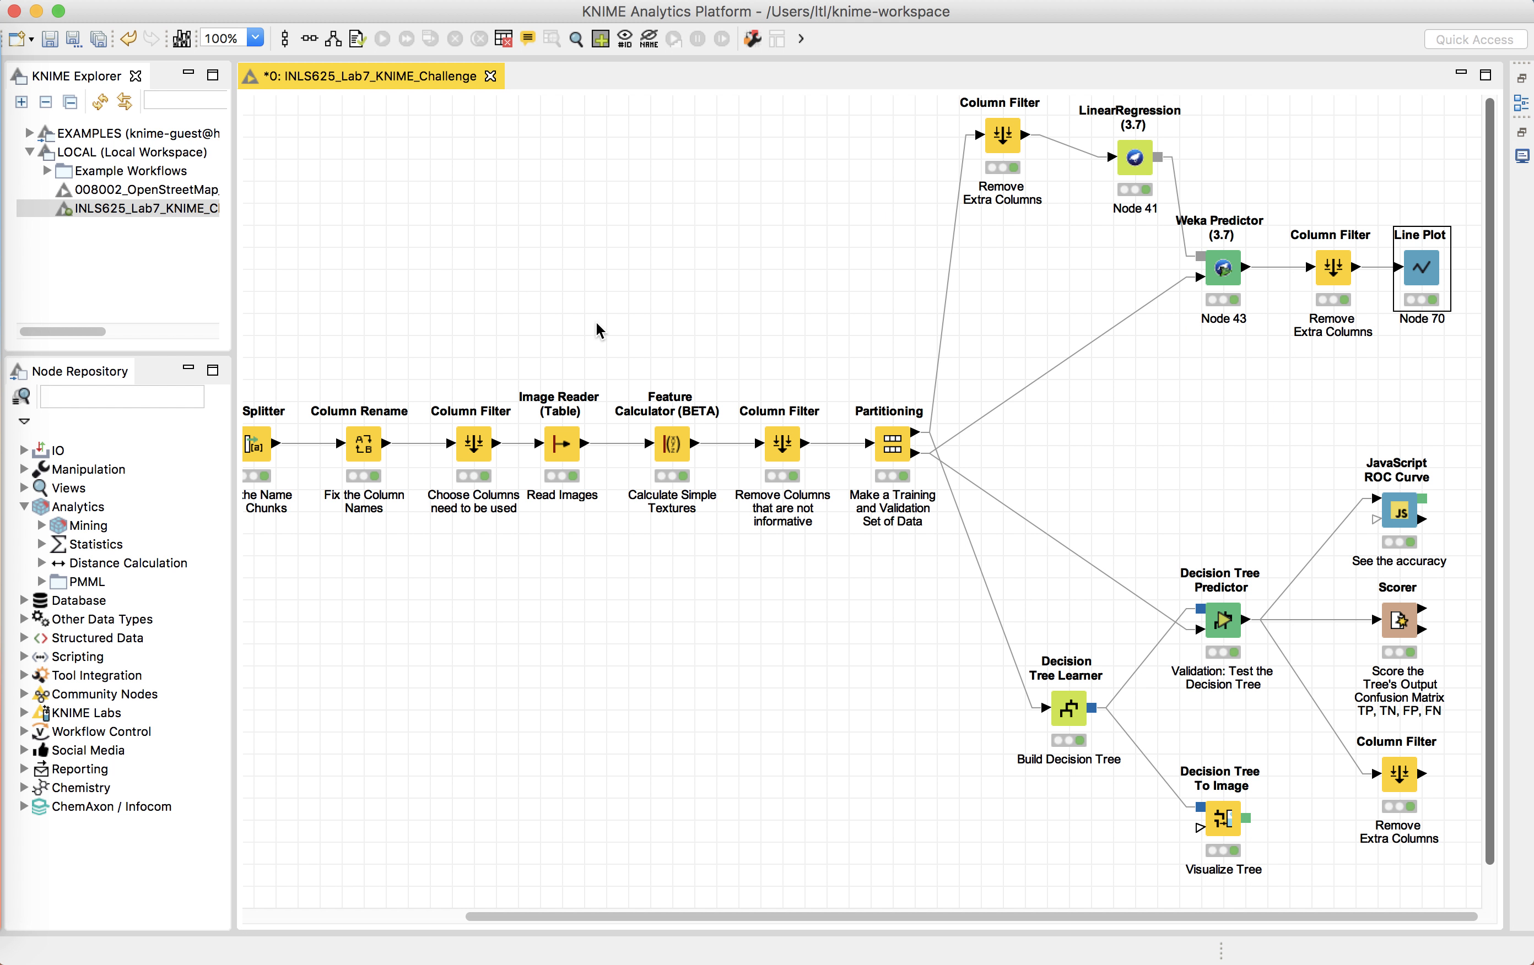